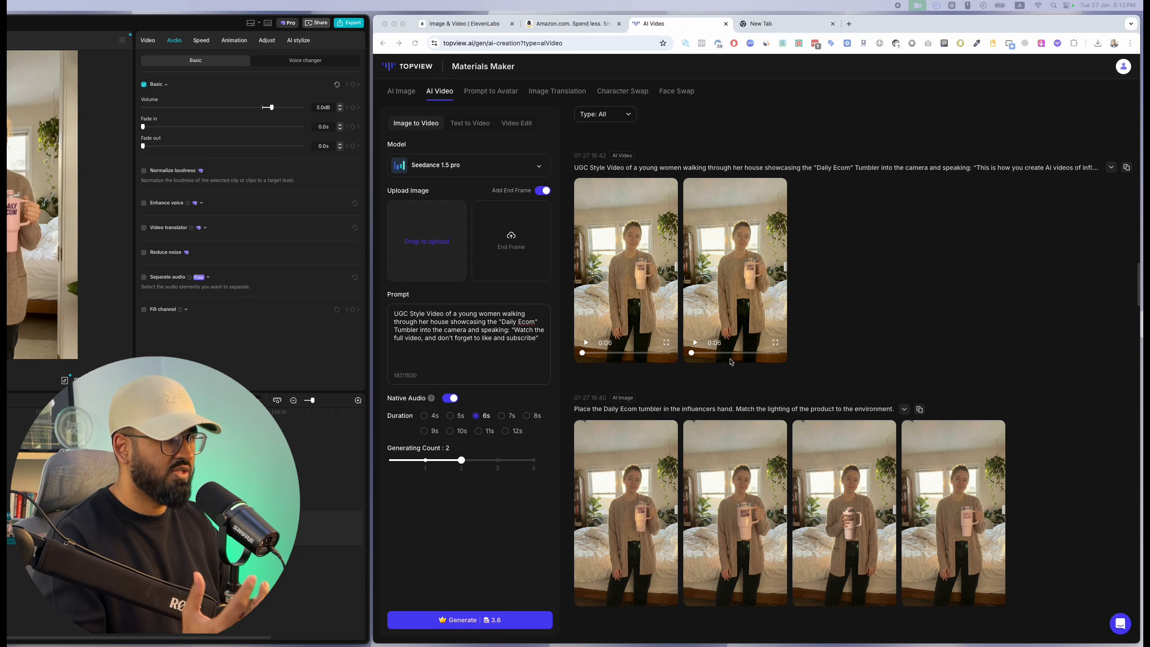
Step: Review the generation history and expand the prompt "The women is standing a bit behind so we can see more of her and the room"
scroll(732, 322, down, 10)
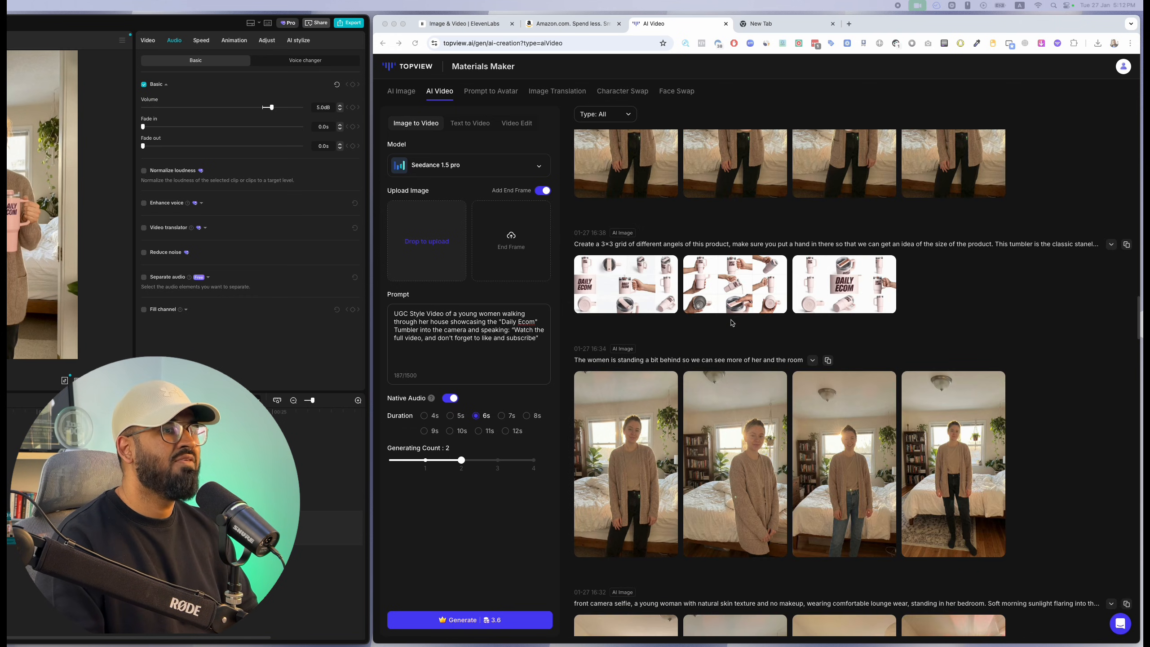
scroll(732, 322, down, 5)
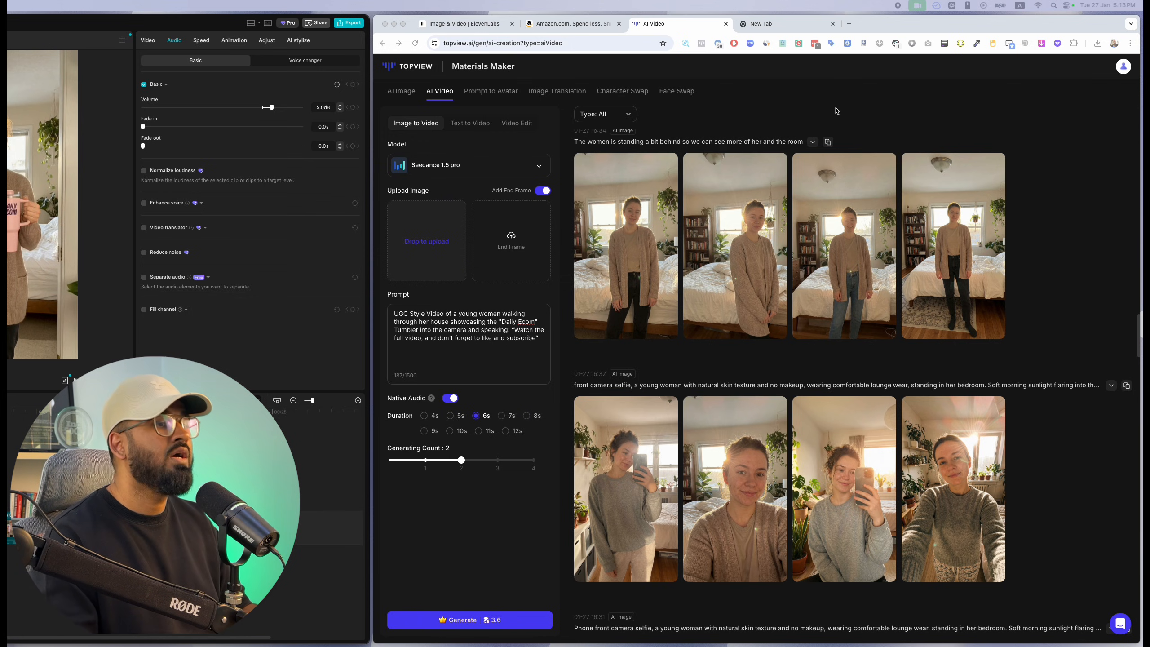
scroll(932, 156, up, 5)
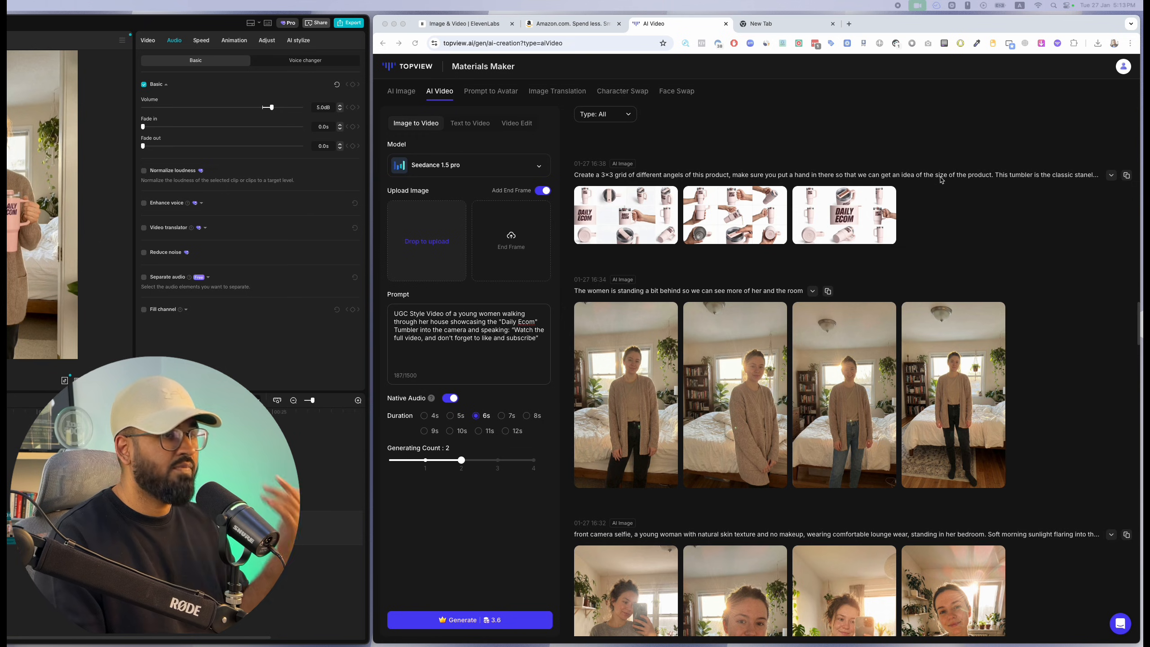
scroll(945, 182, up, 1)
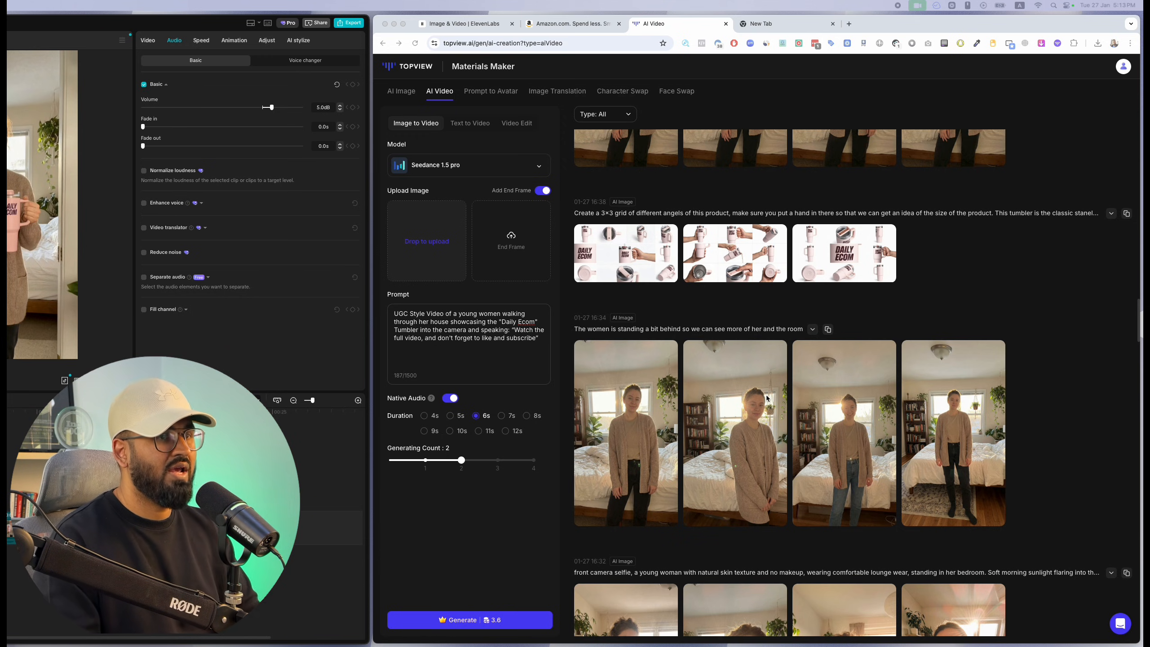
click(812, 329)
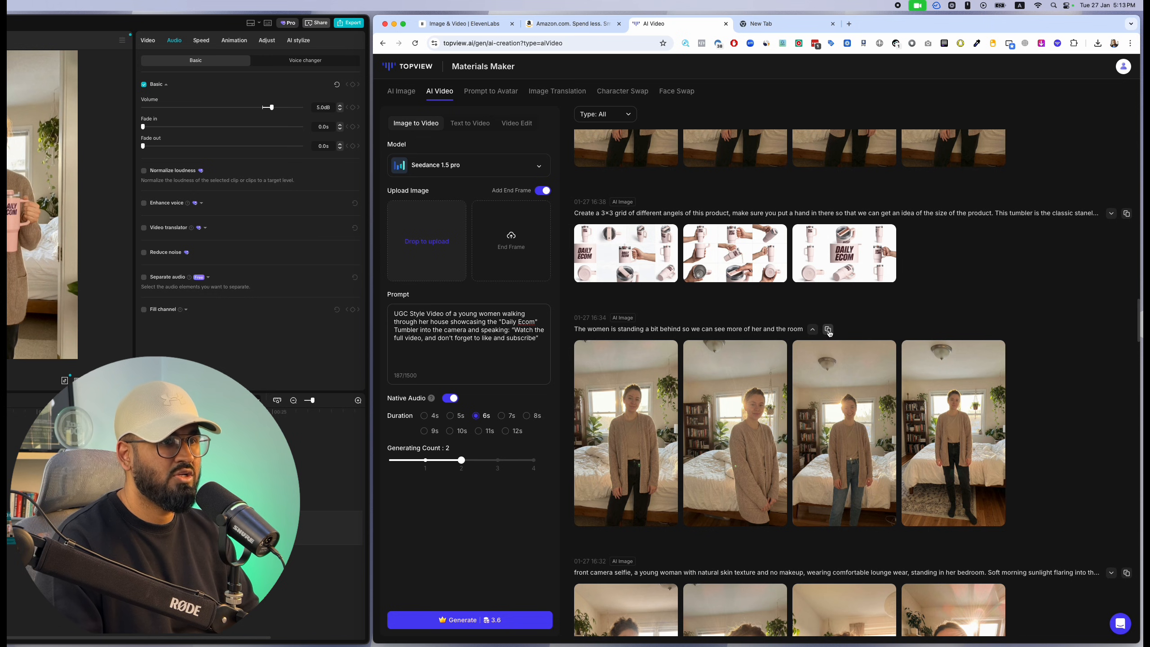
Step: Copy the prompt of the "Phone front camera selfie" image generation from the history
scroll(828, 333, down, 5)
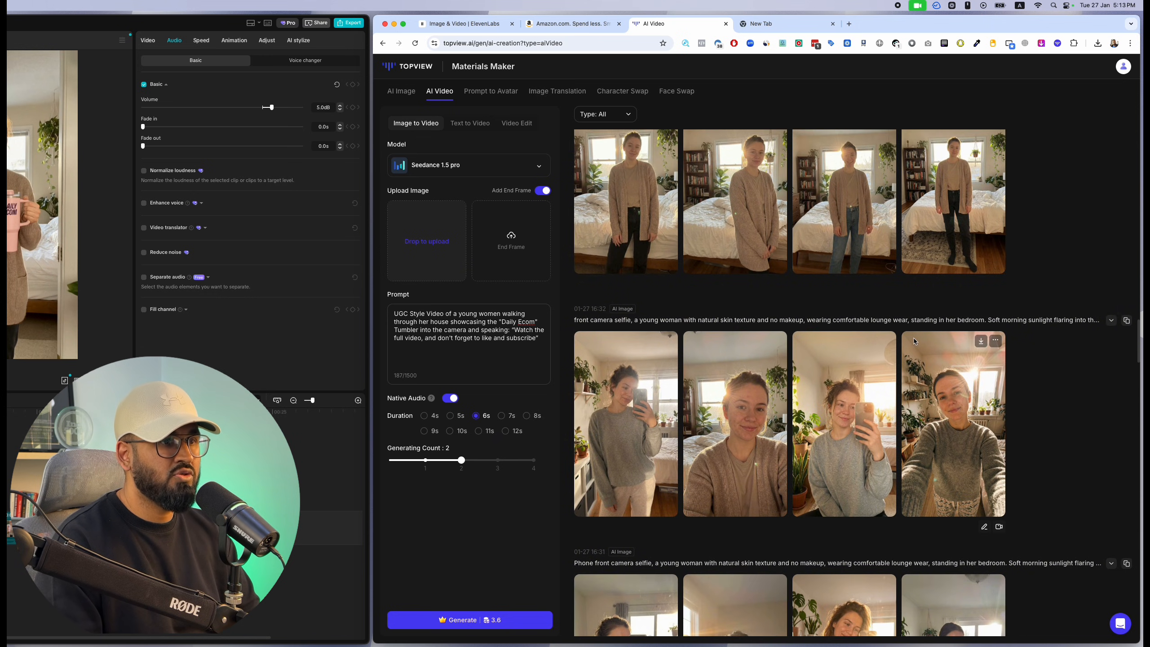
scroll(1071, 359, down, 2)
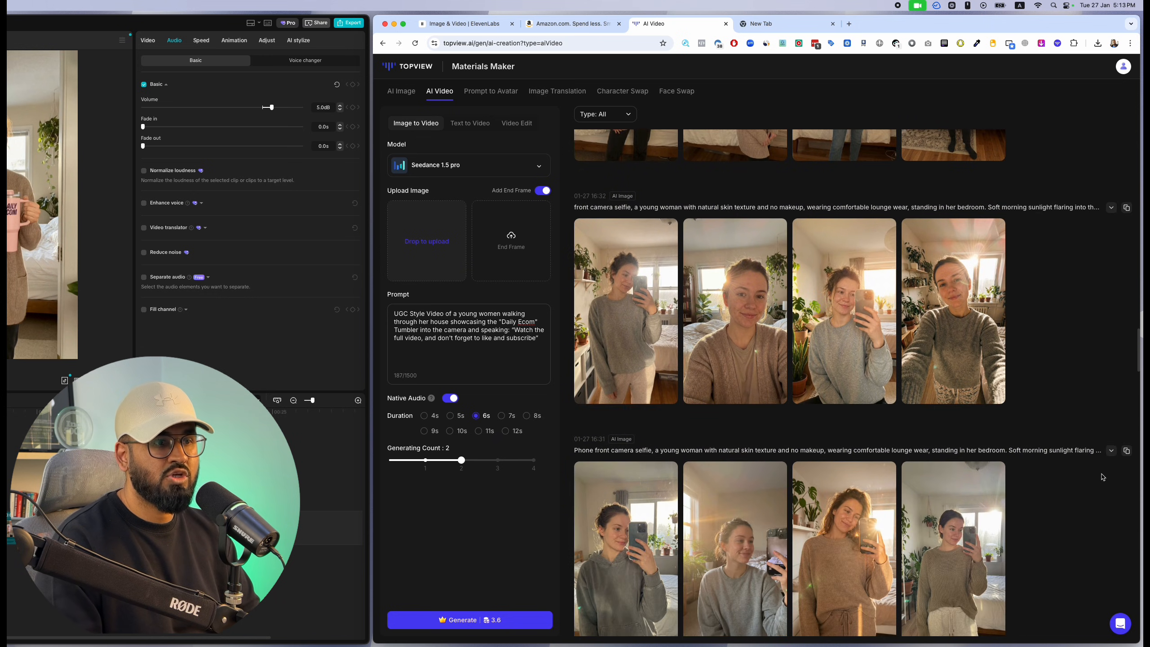
click(1126, 450)
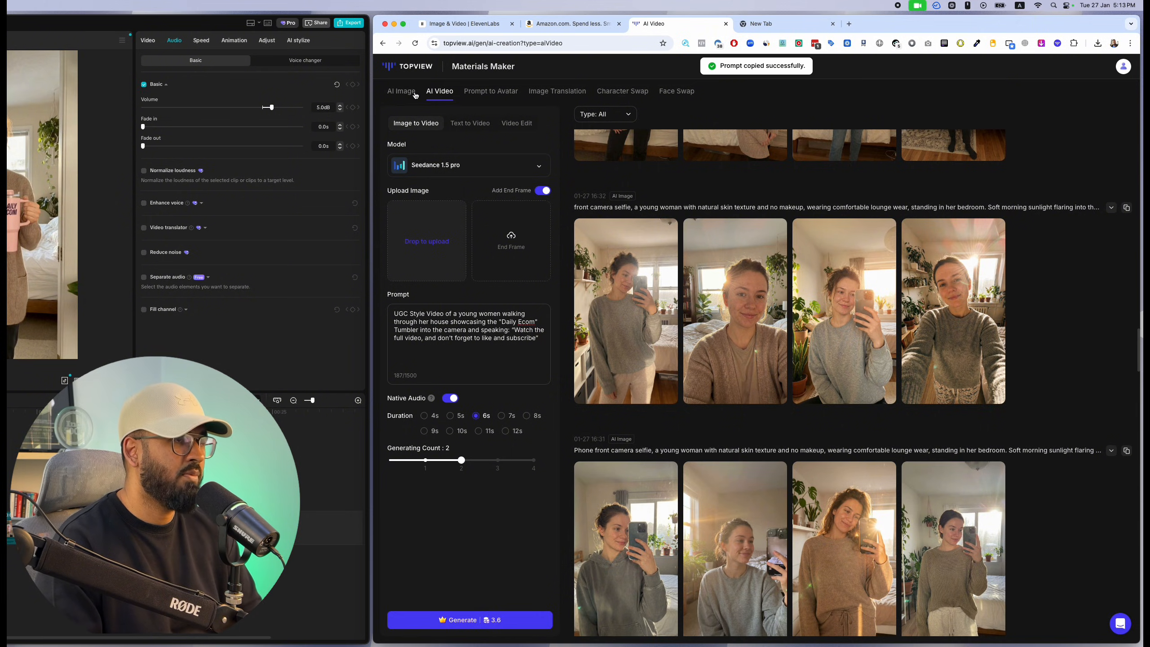
Step: Return to the dashboard and open the AI Video All-In-One tool
click(408, 66)
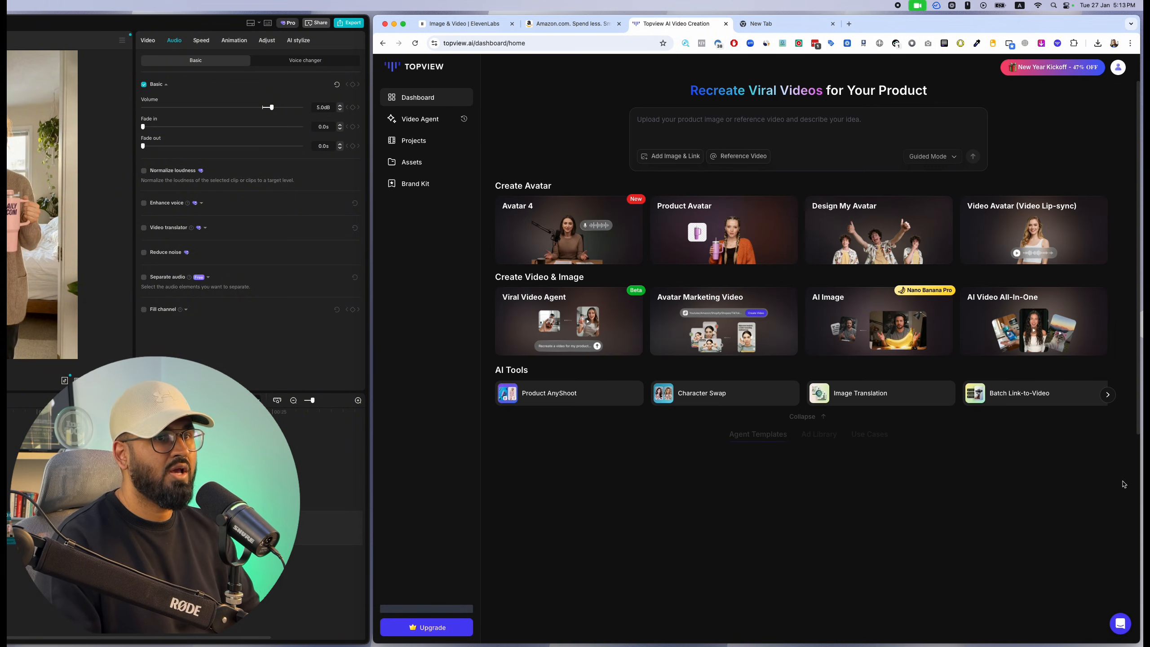
click(1054, 321)
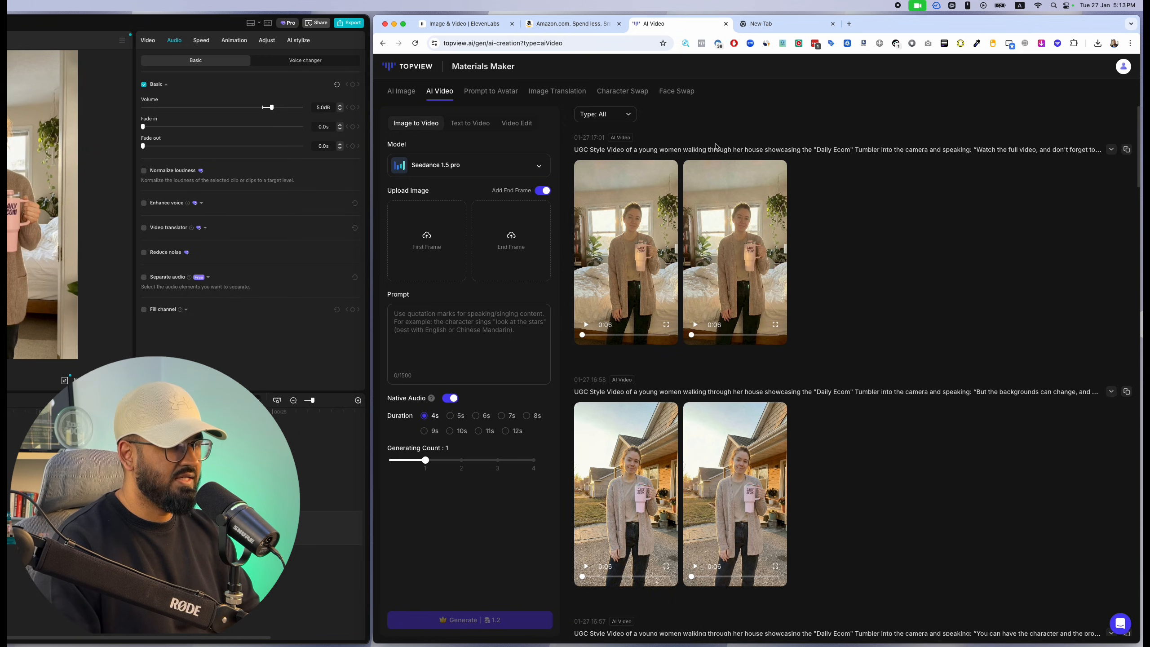
Step: Find the 3×3 product grid images of the tumbler in the history, preview the second one enlarged, and close it
scroll(898, 334, down, 15)
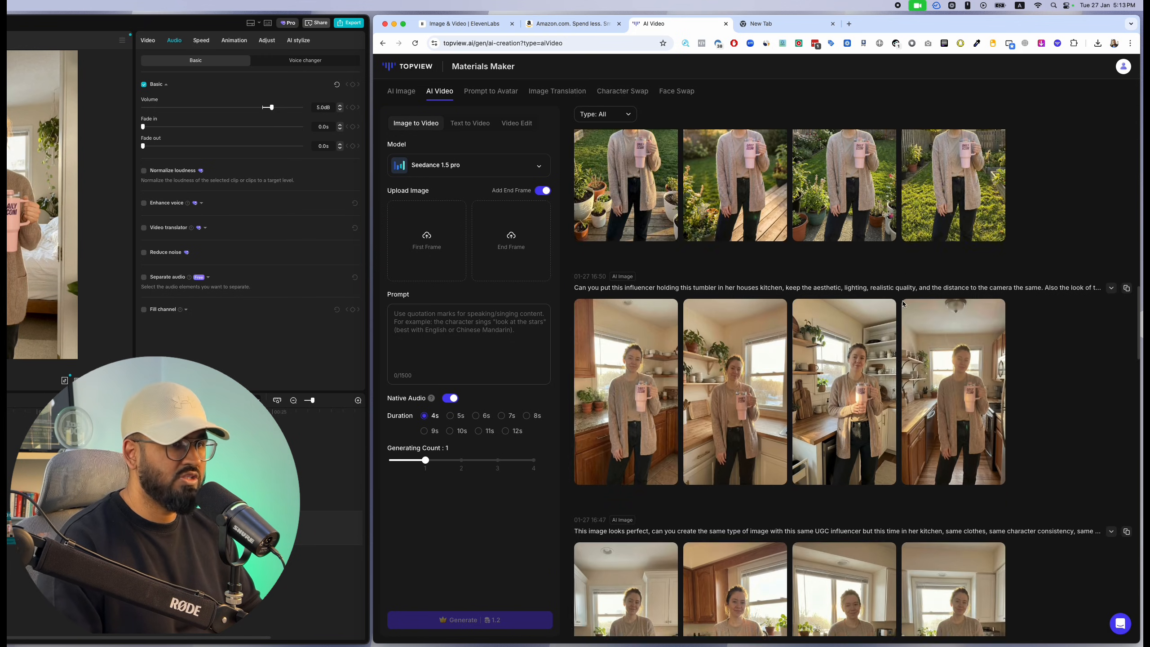
scroll(902, 305, down, 10)
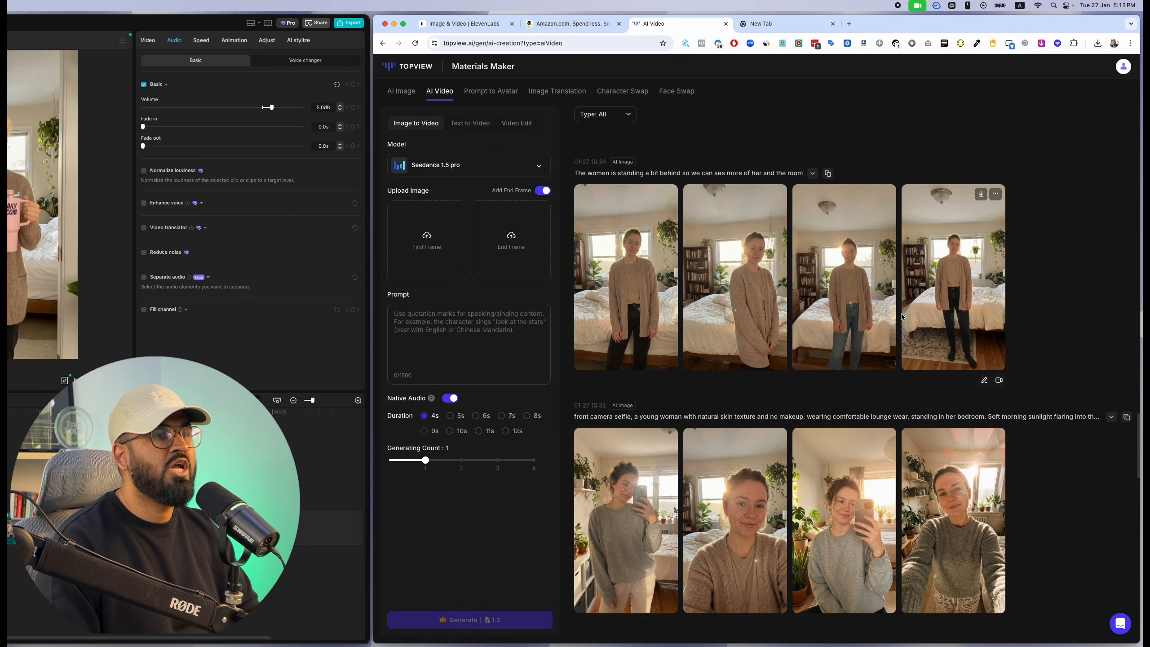
scroll(728, 406, up, 8)
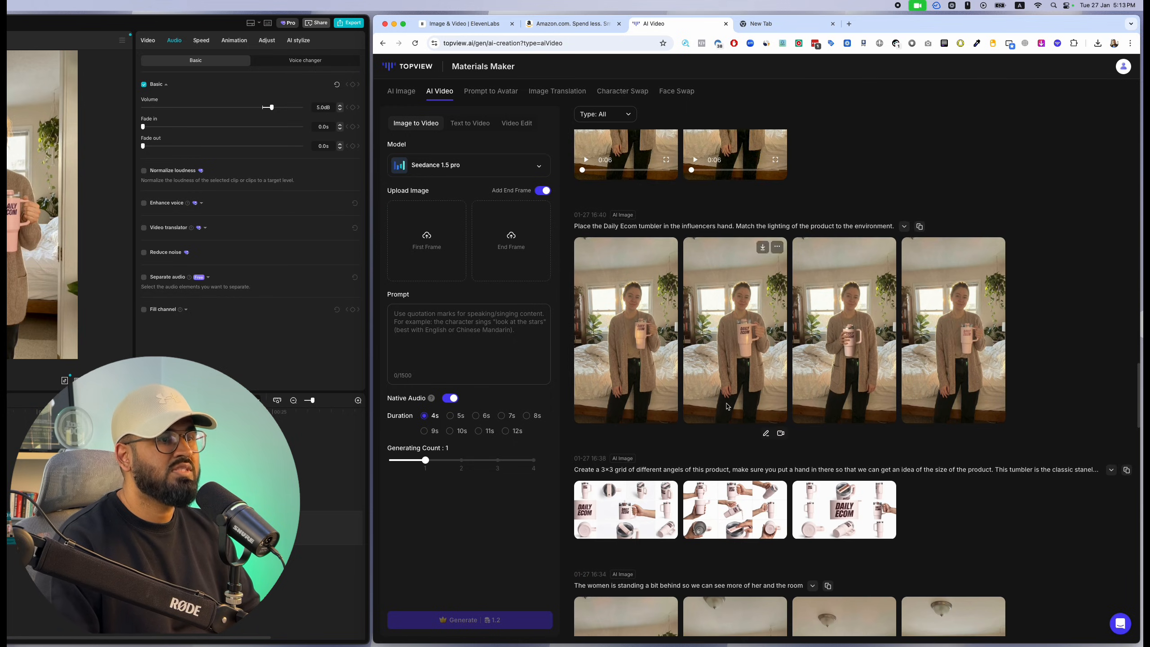
scroll(728, 406, down, 2)
click(759, 416)
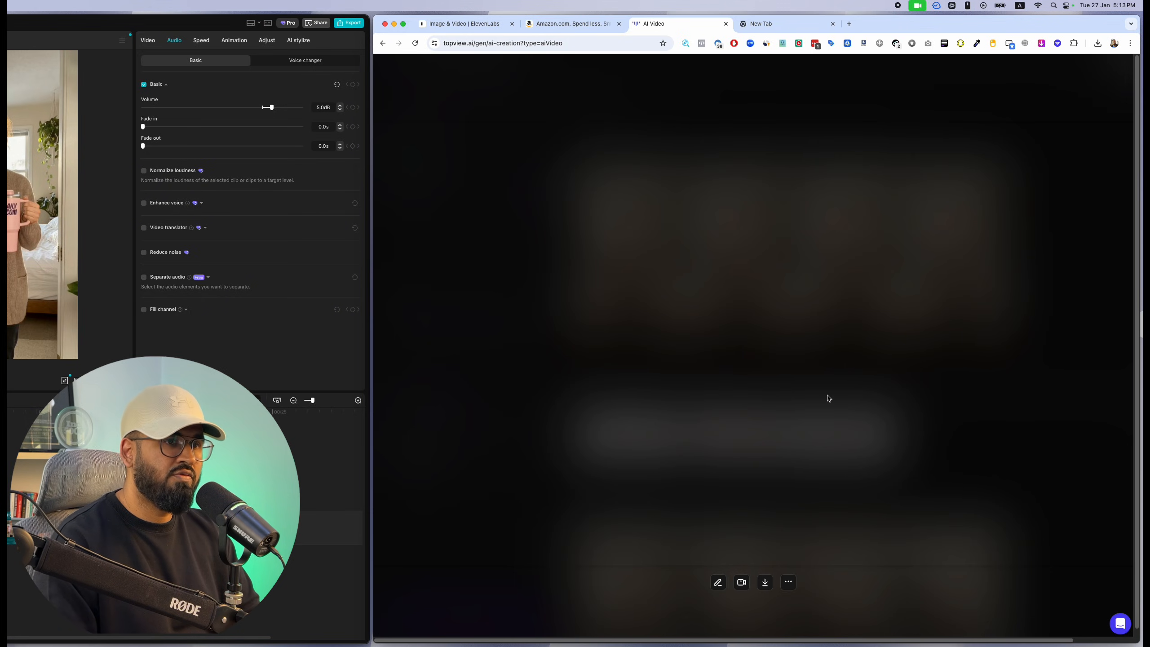
key(Escape)
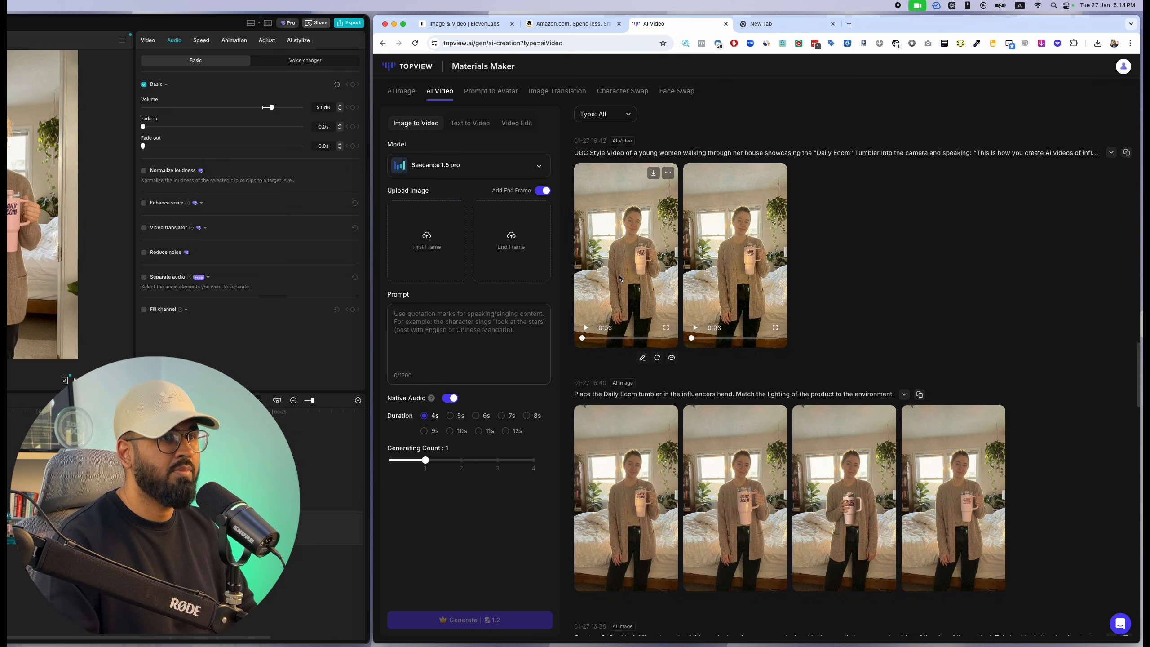
Step: Examine the generated tumbler videos and the bedroom, kitchen and outdoor influencer images in the generation history
scroll(620, 278, up, 10)
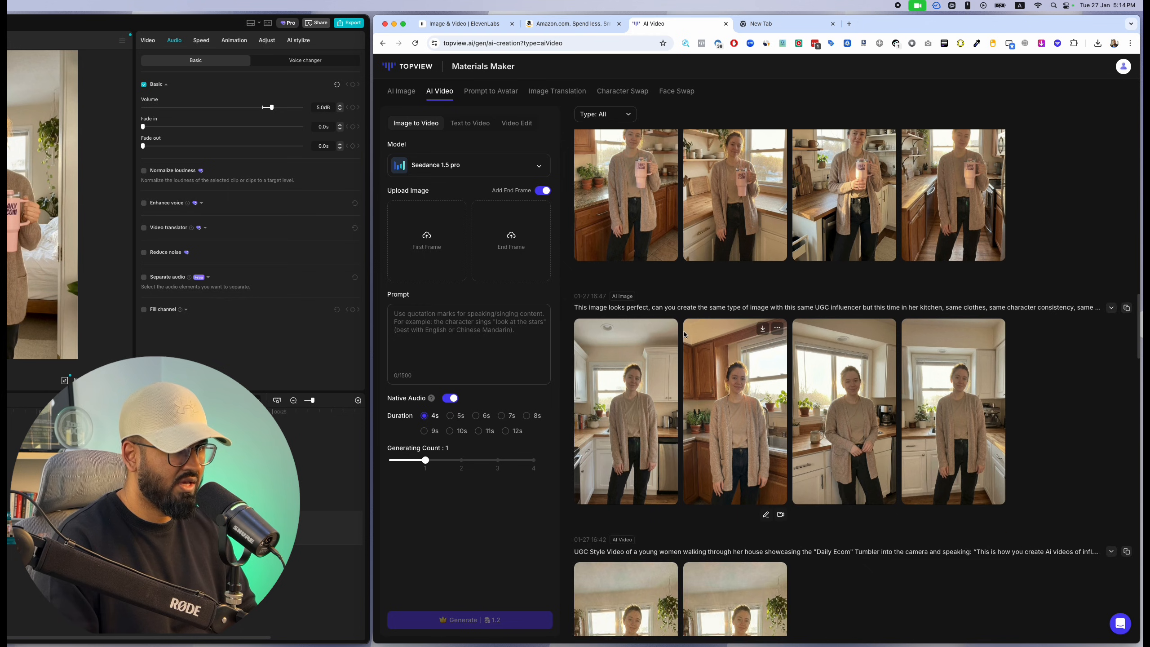
scroll(684, 334, up, 5)
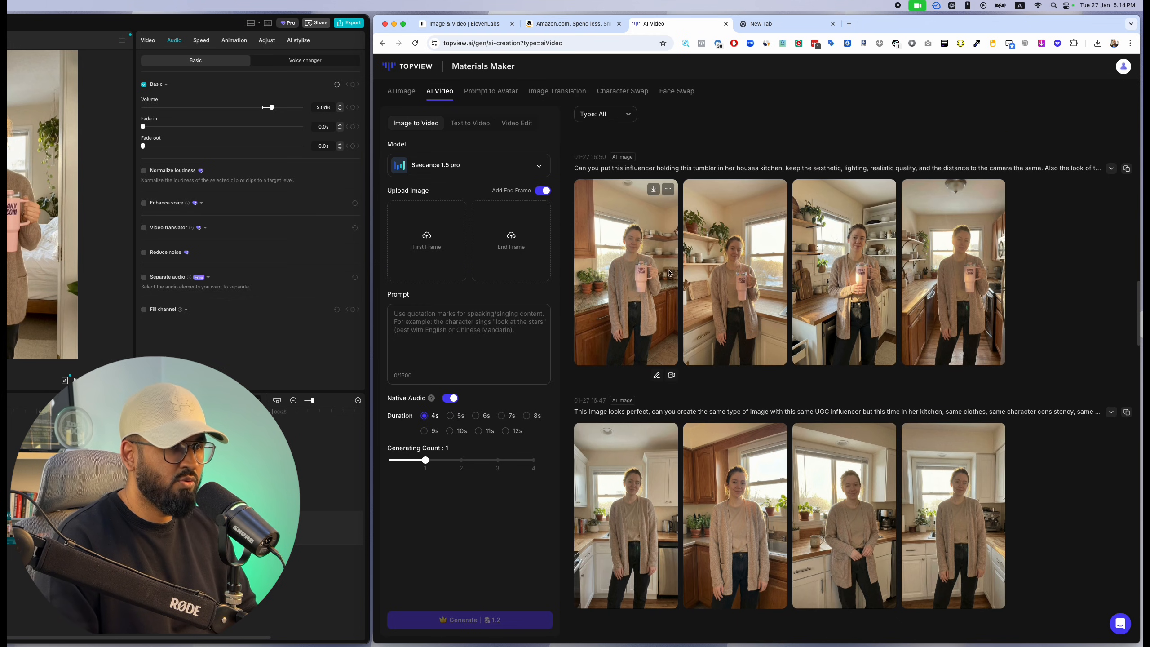
scroll(656, 384, up, 15)
scroll(665, 300, up, 12)
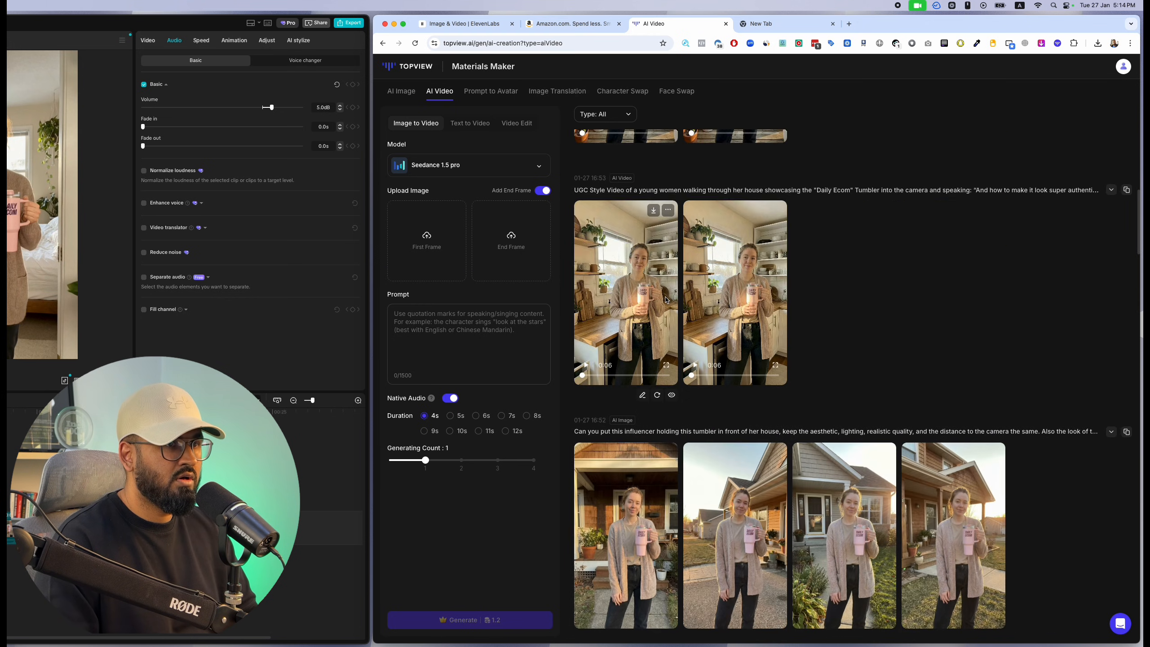
scroll(645, 415, down, 20)
scroll(645, 414, up, 20)
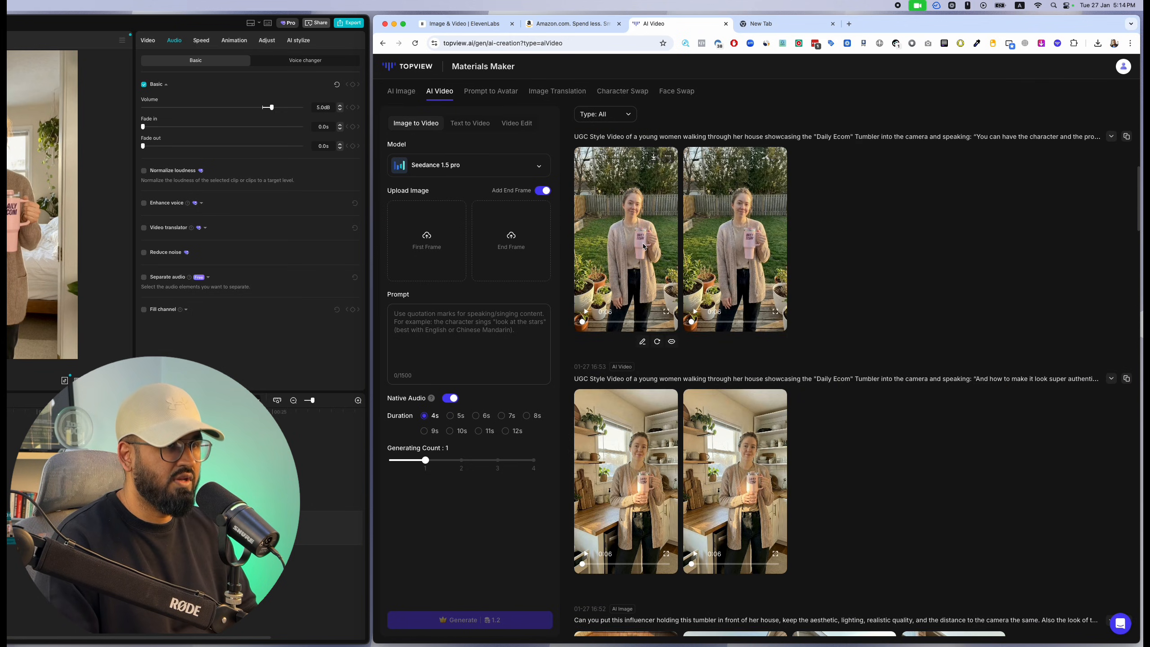
scroll(644, 248, up, 1)
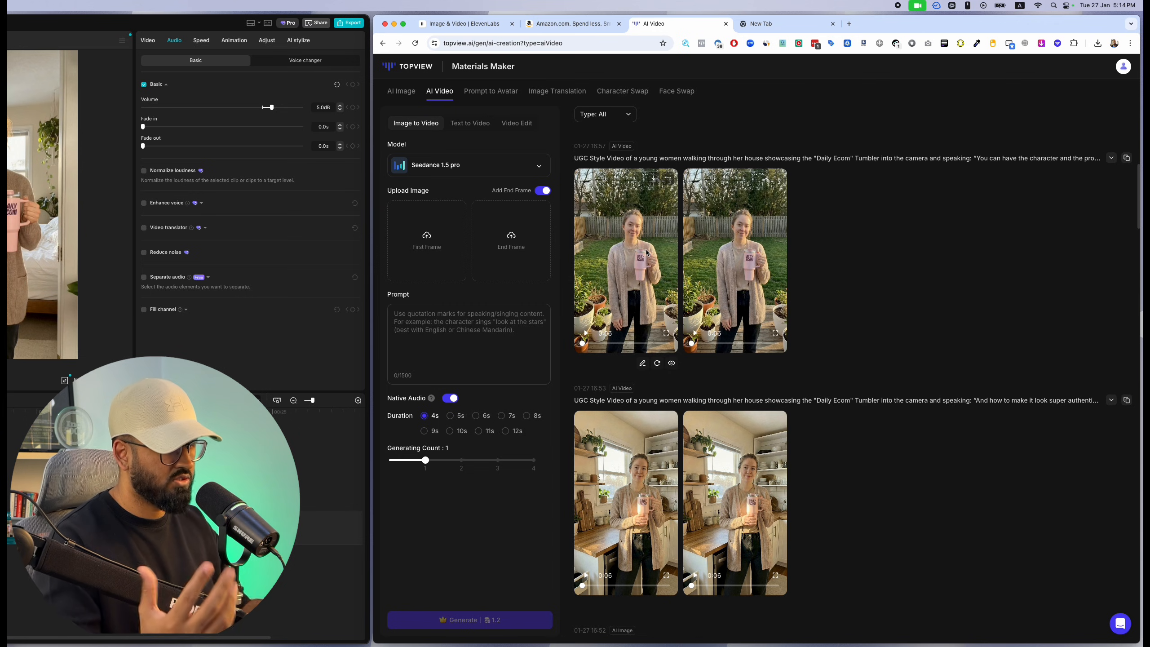
scroll(704, 248, down, 10)
scroll(704, 248, down, 20)
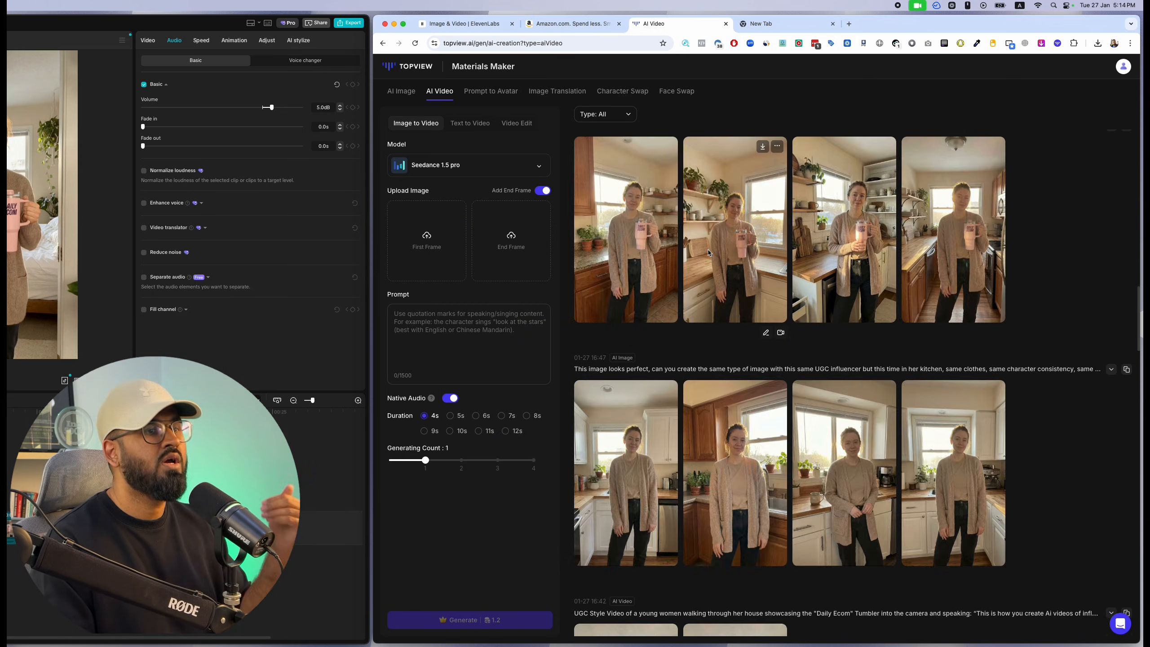
scroll(709, 259, down, 15)
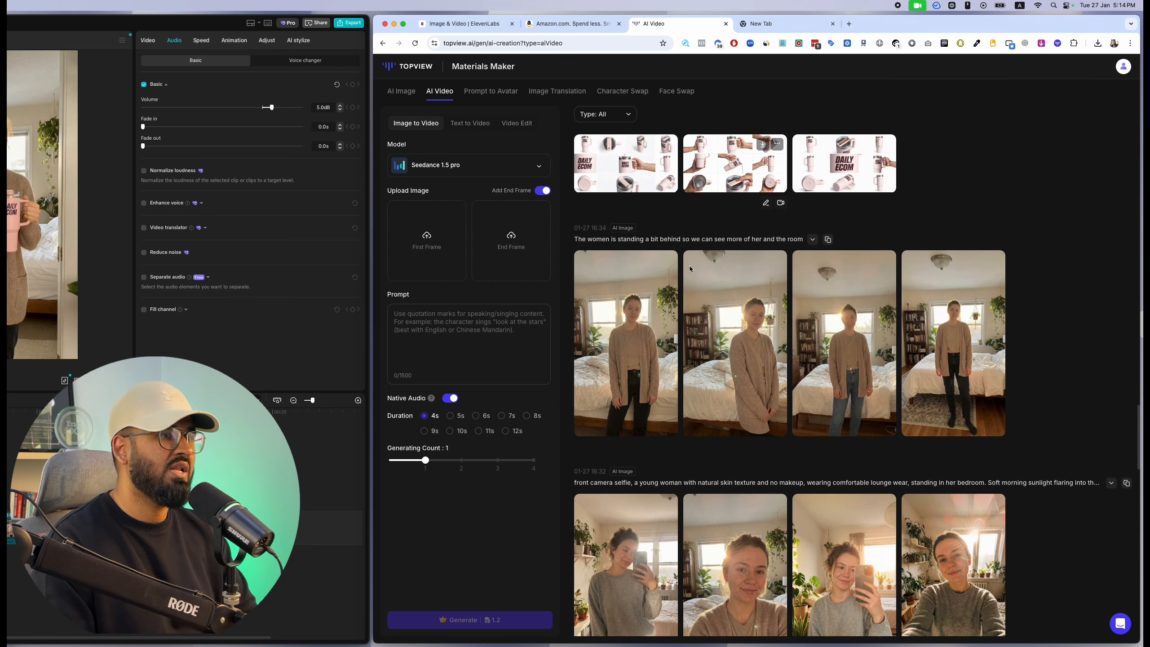
scroll(899, 275, down, 5)
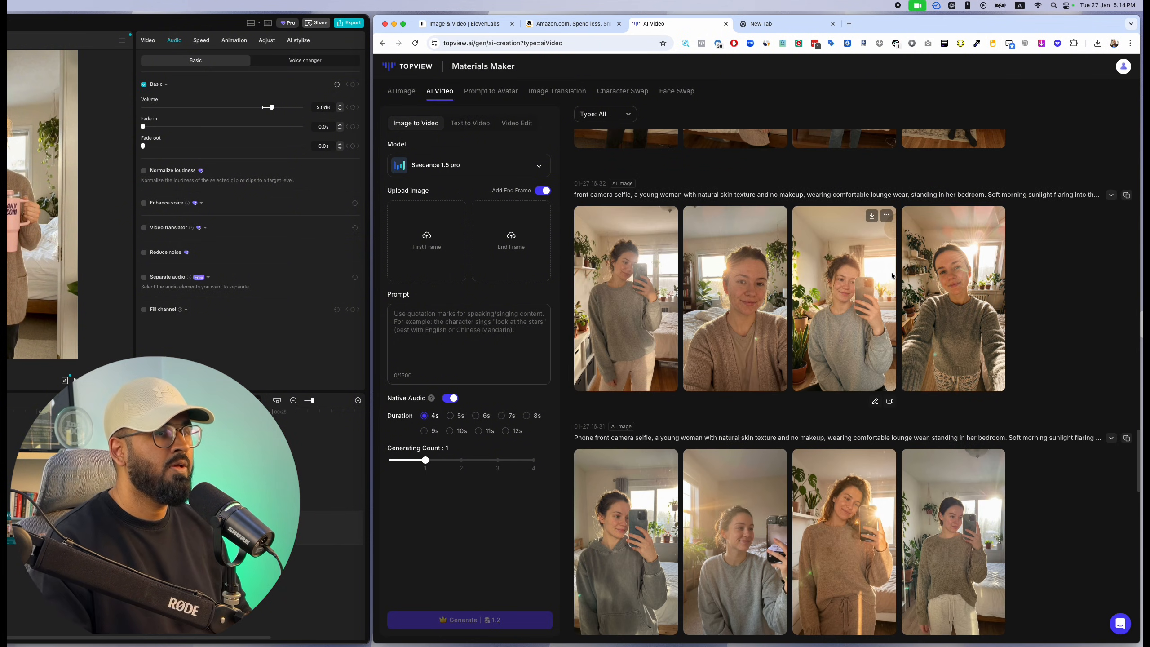
Step: Preview the second "front camera selfie" image enlarged, close it, and compare it with the images of the woman standing further back
click(778, 322)
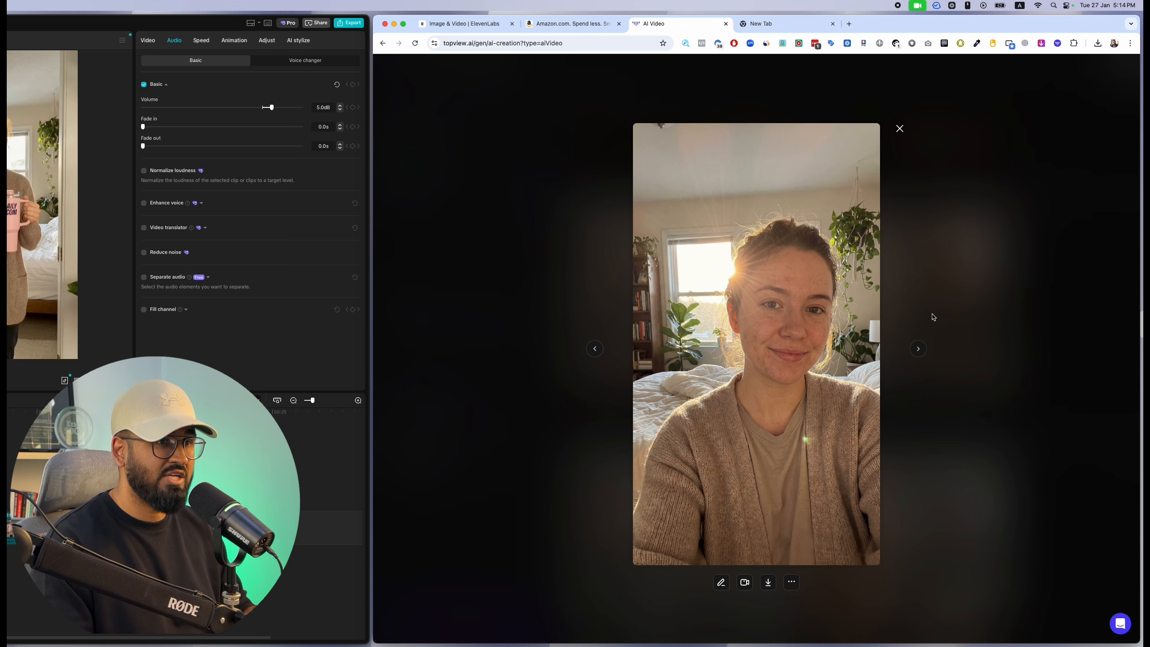
click(901, 128)
scroll(850, 308, up, 2)
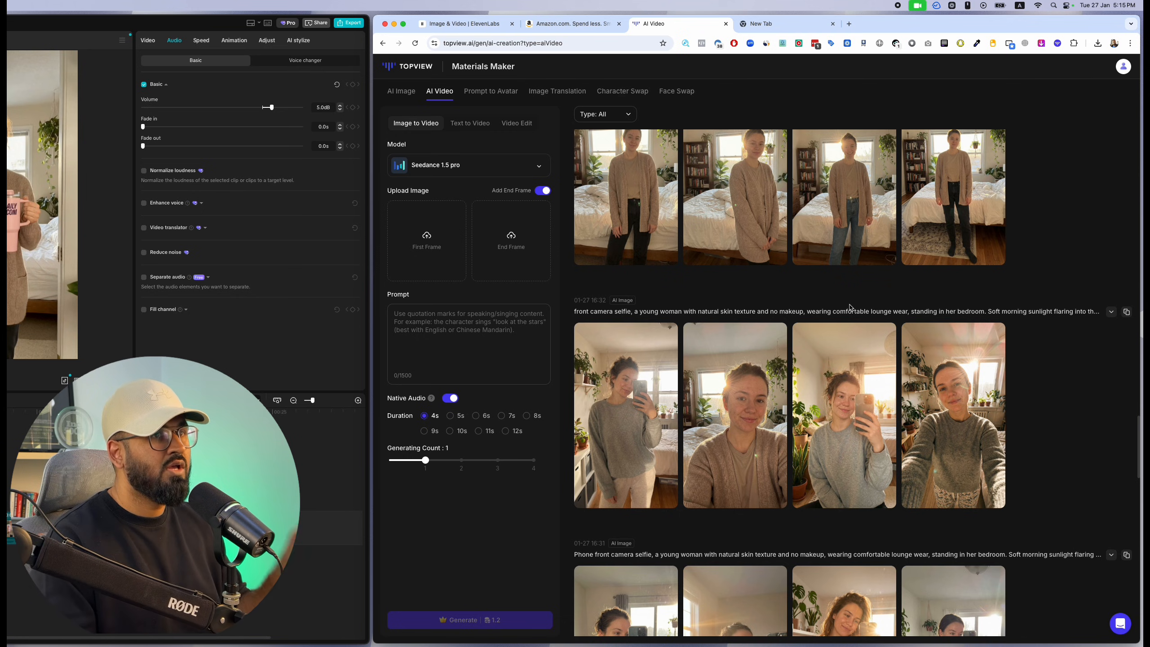
scroll(849, 307, up, 1)
scroll(850, 308, up, 2)
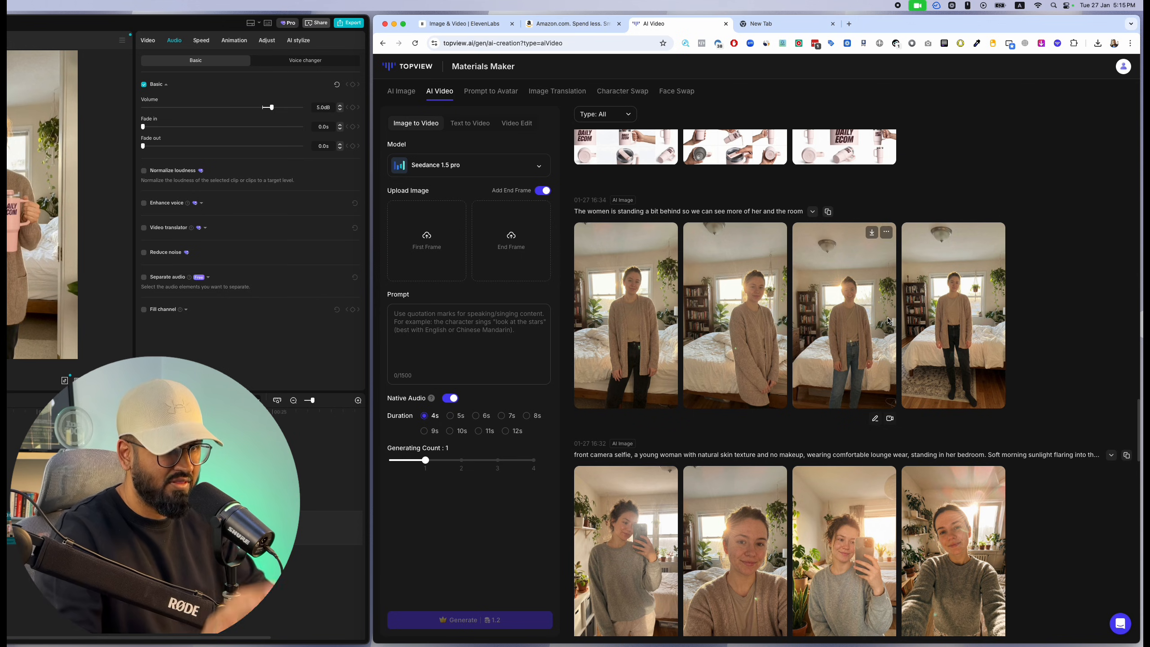
Step: Copy the "Phone front camera selfie" image prompt from the history and paste it into the empty Prompt box
scroll(780, 239, down, 5)
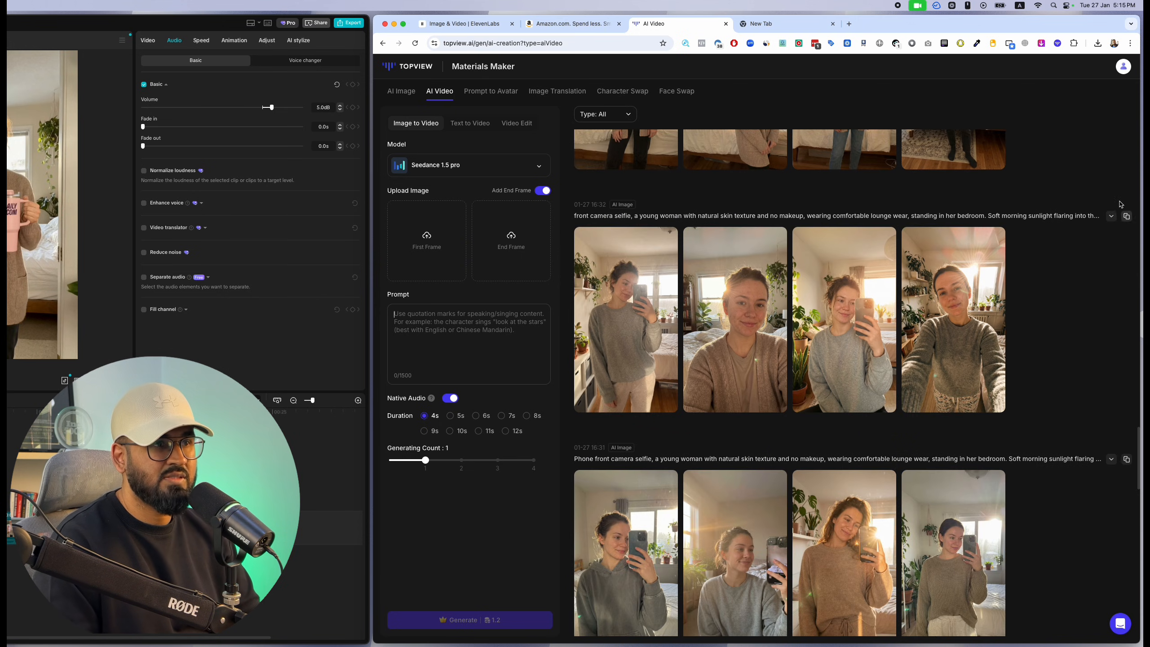
click(1127, 461)
key(super+v)
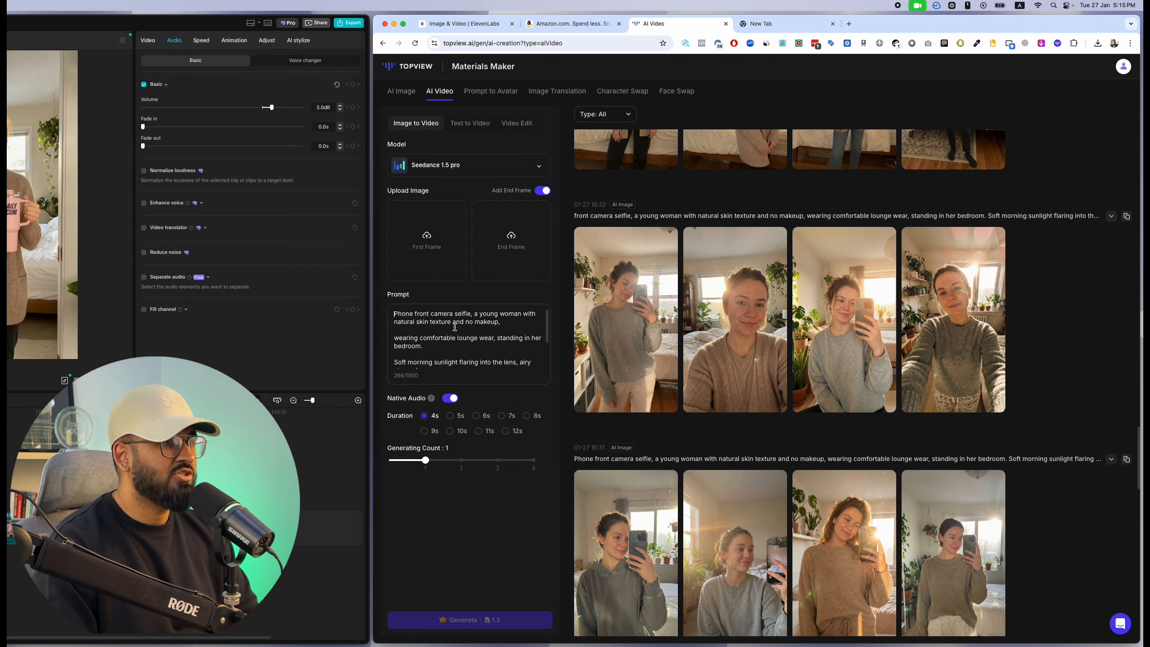
Step: Read through the pasted selfie prompt, examining its descriptions of the woman, her clothing, the lighting and the background
scroll(497, 325, down, 2)
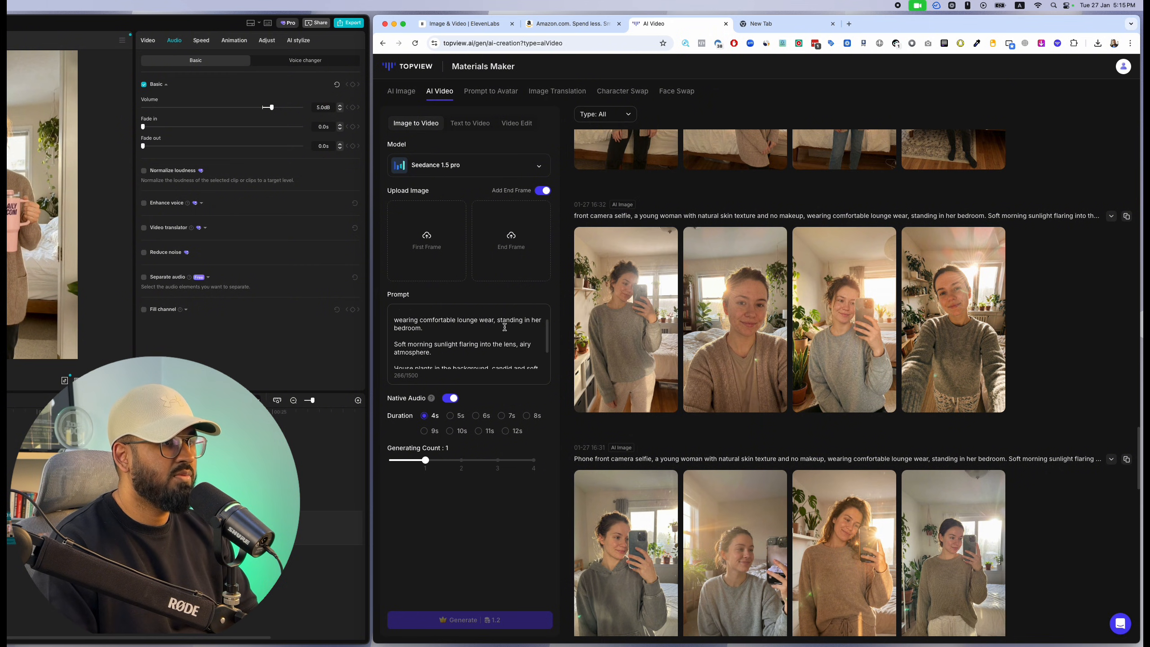
scroll(413, 331, down, 2)
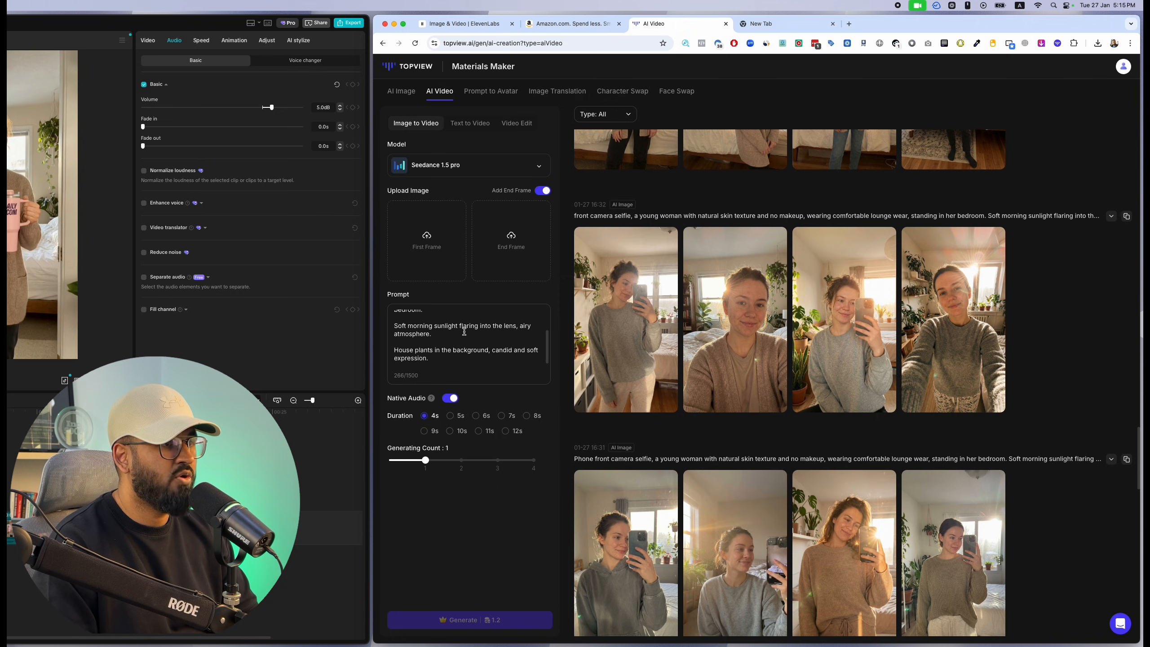
scroll(425, 335, down, 1)
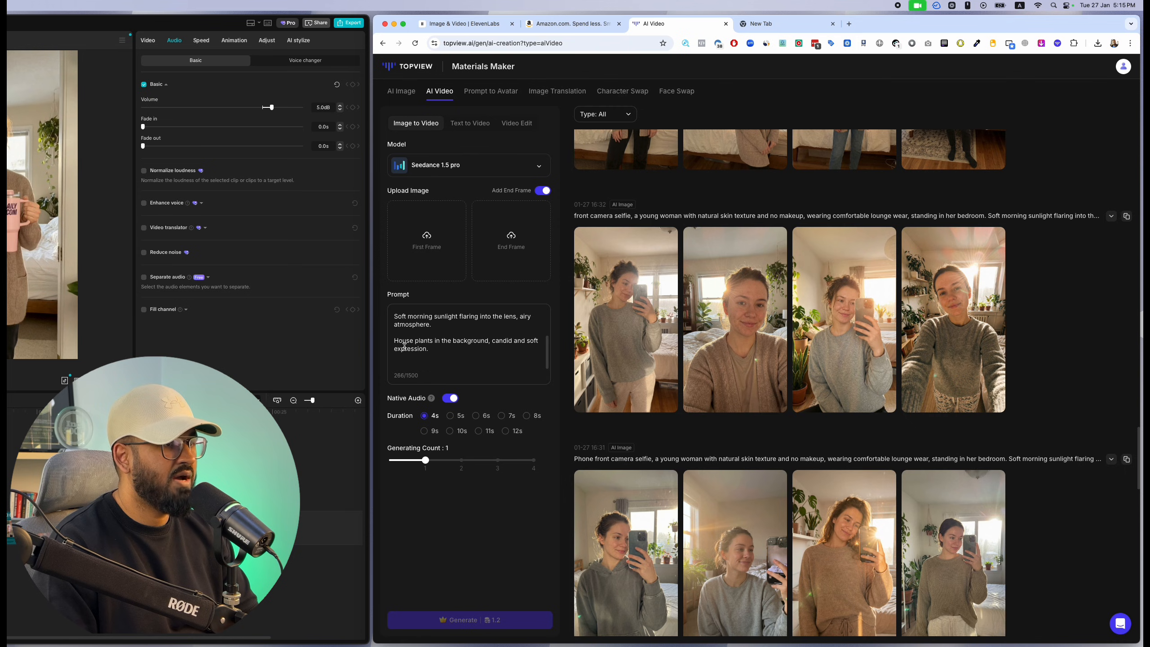
scroll(442, 359, up, 5)
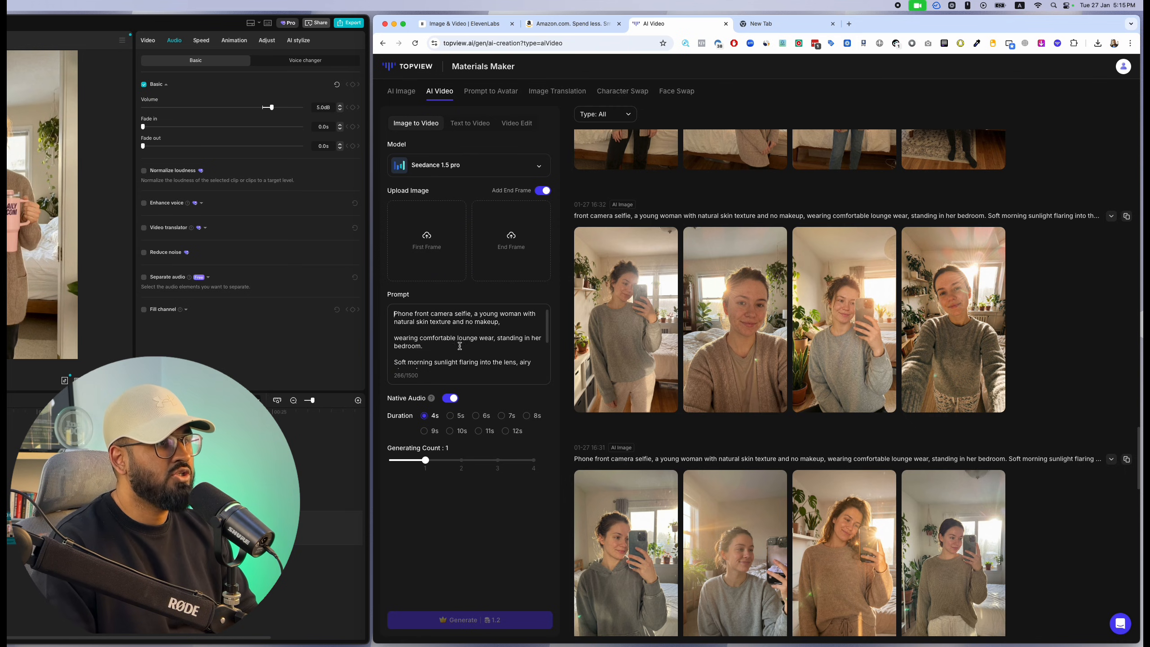
scroll(448, 348, down, 3)
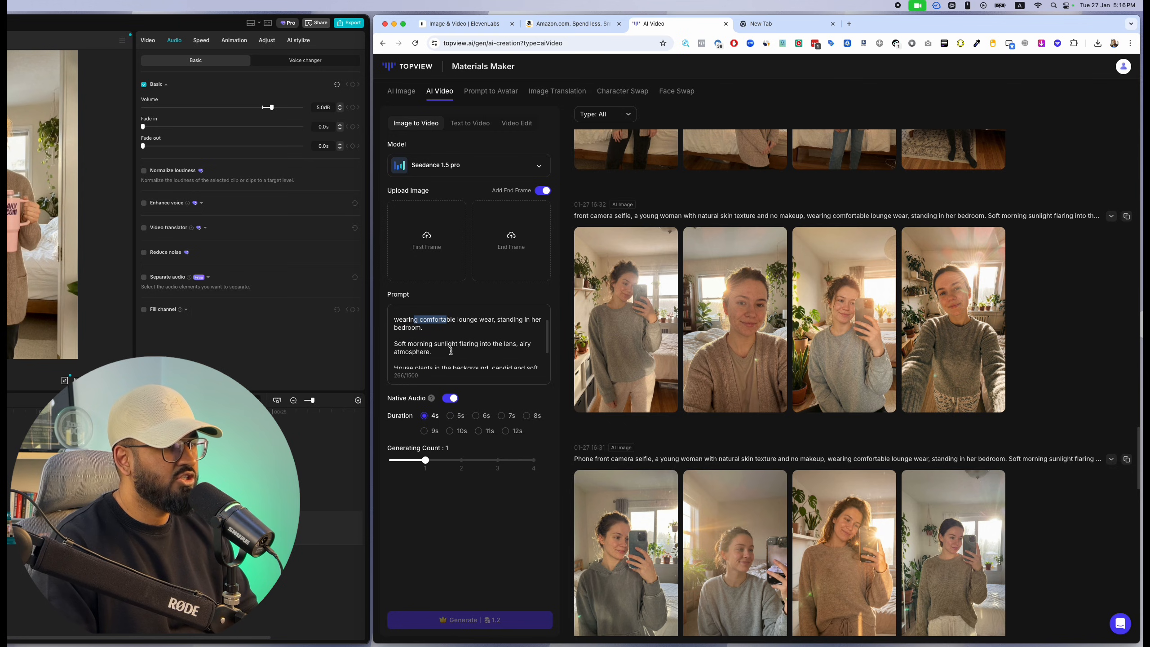
scroll(450, 353, up, 3)
drag(447, 338, 414, 338)
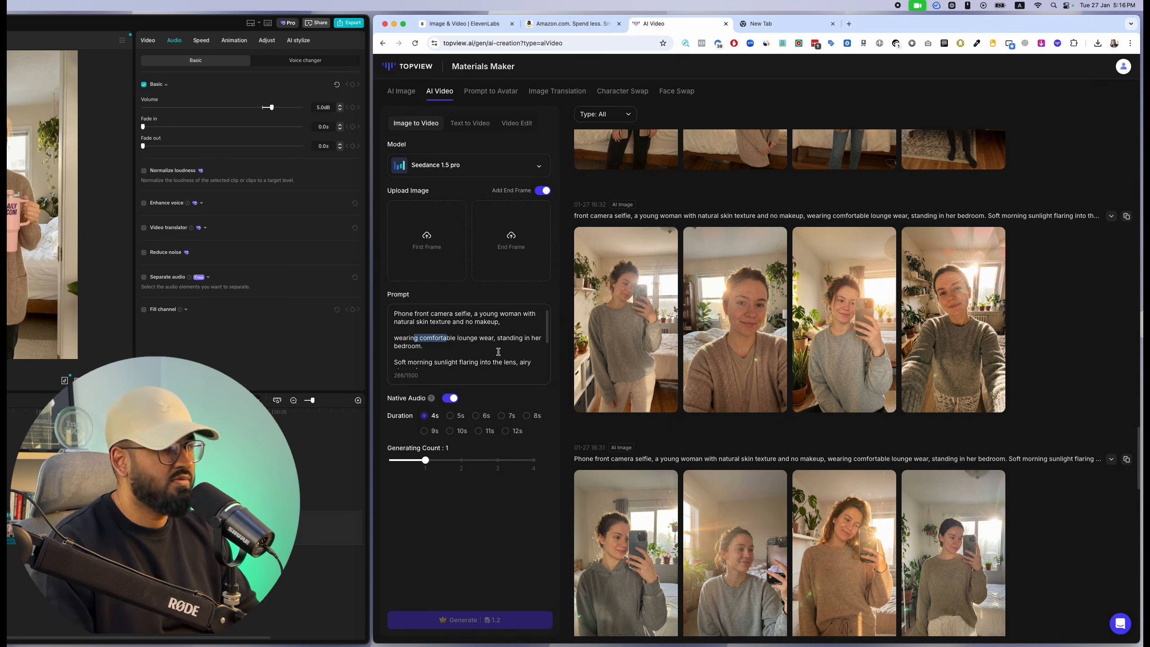
click(488, 342)
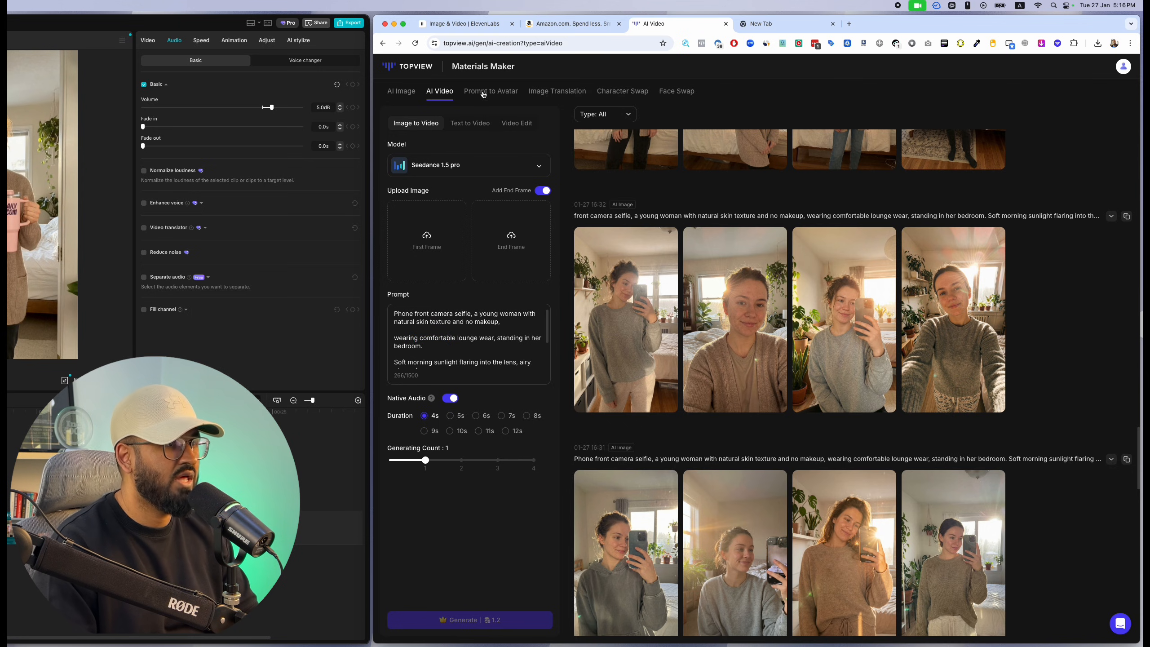
Step: Copy the selfie prompt into the AI Image text-to-image form using Nano Banana Pro, and set the number of images to 4
key(super+a)
key(cmd+c)
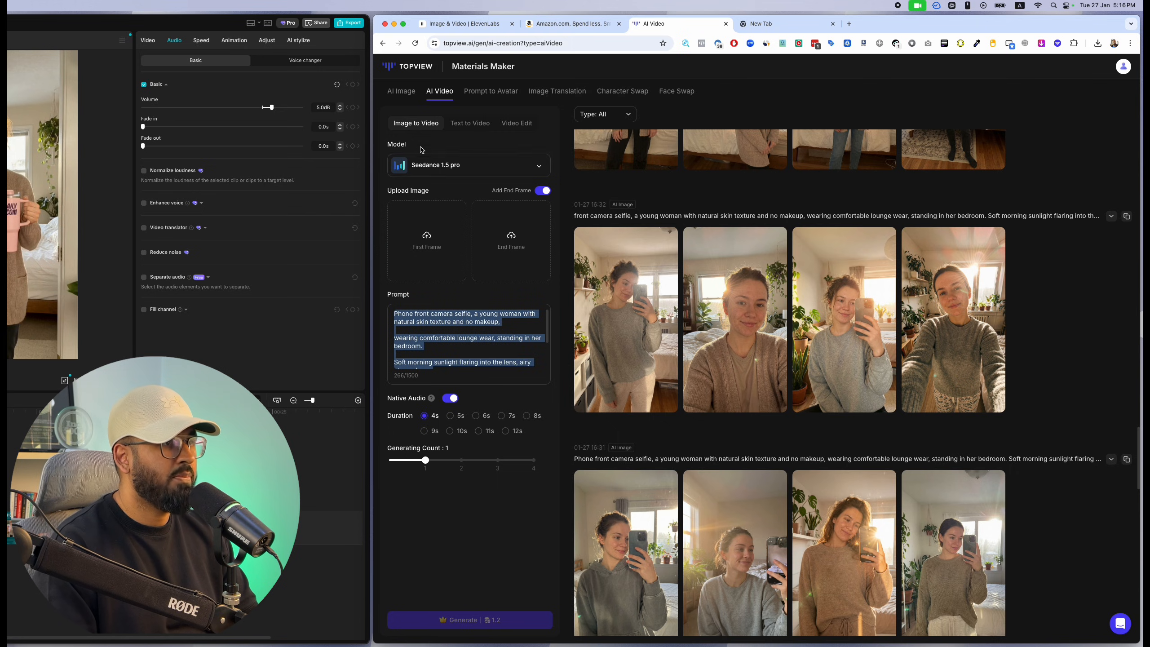
click(401, 91)
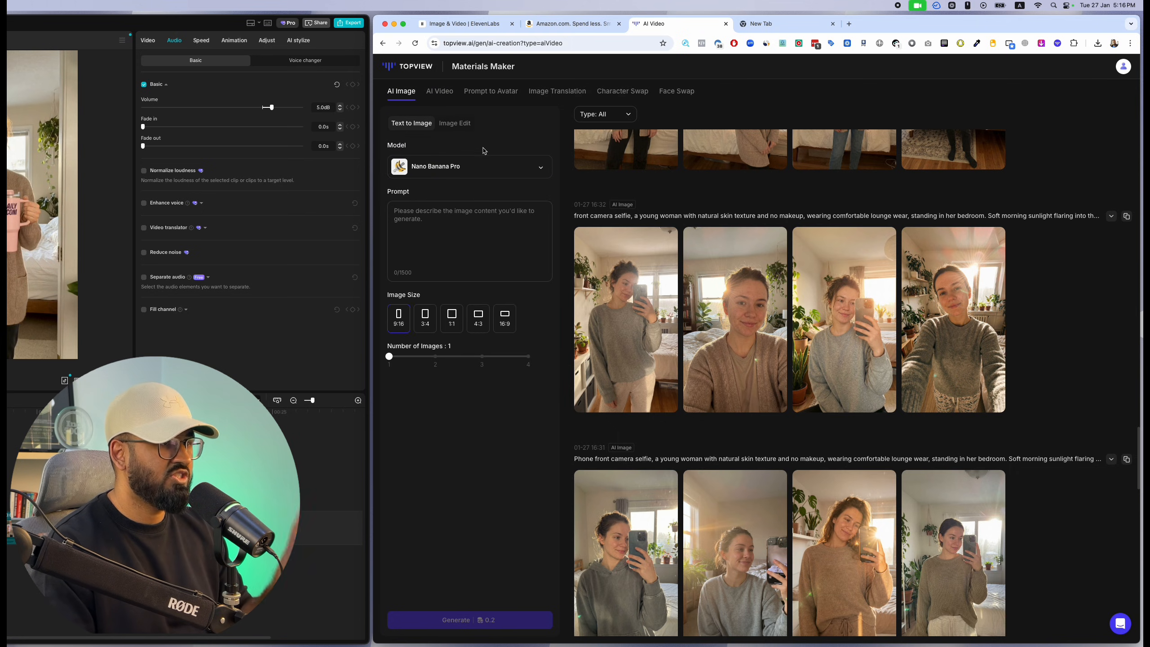
click(500, 167)
mouse_move(499, 197)
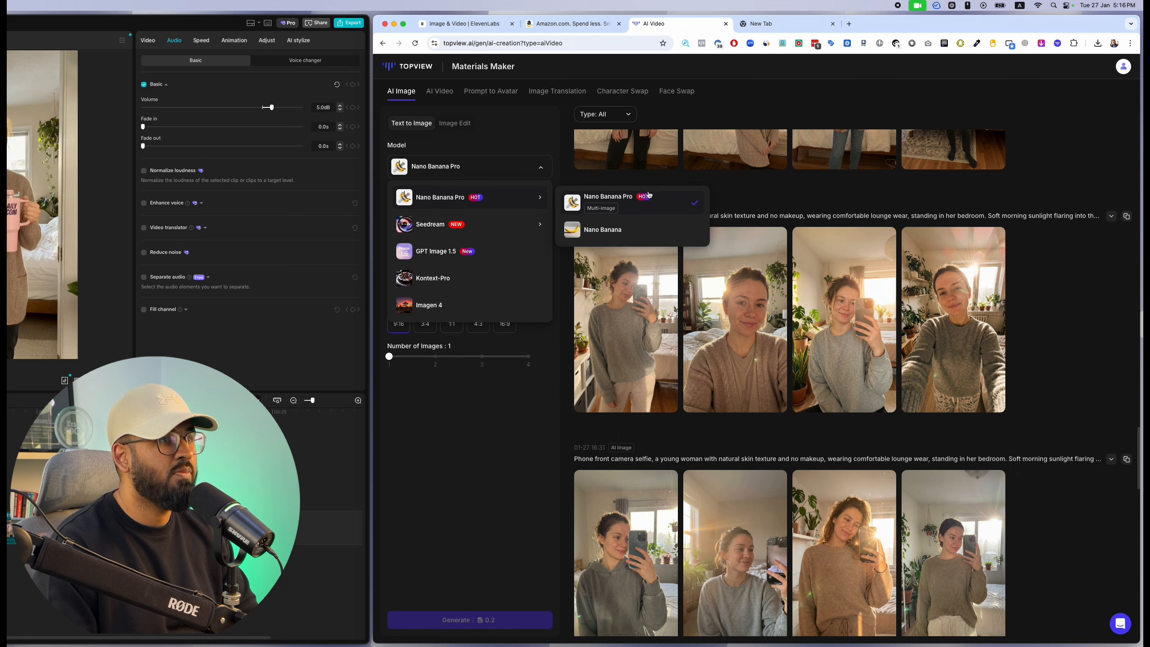
click(489, 414)
key(cmd+v)
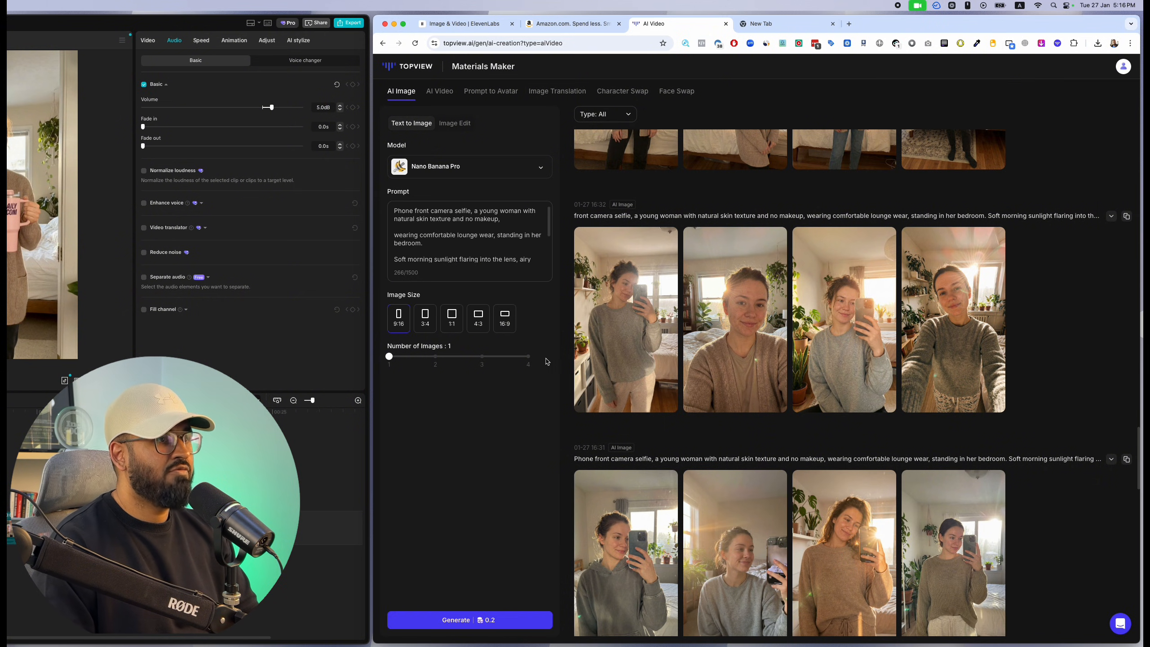
drag(399, 358, 532, 360)
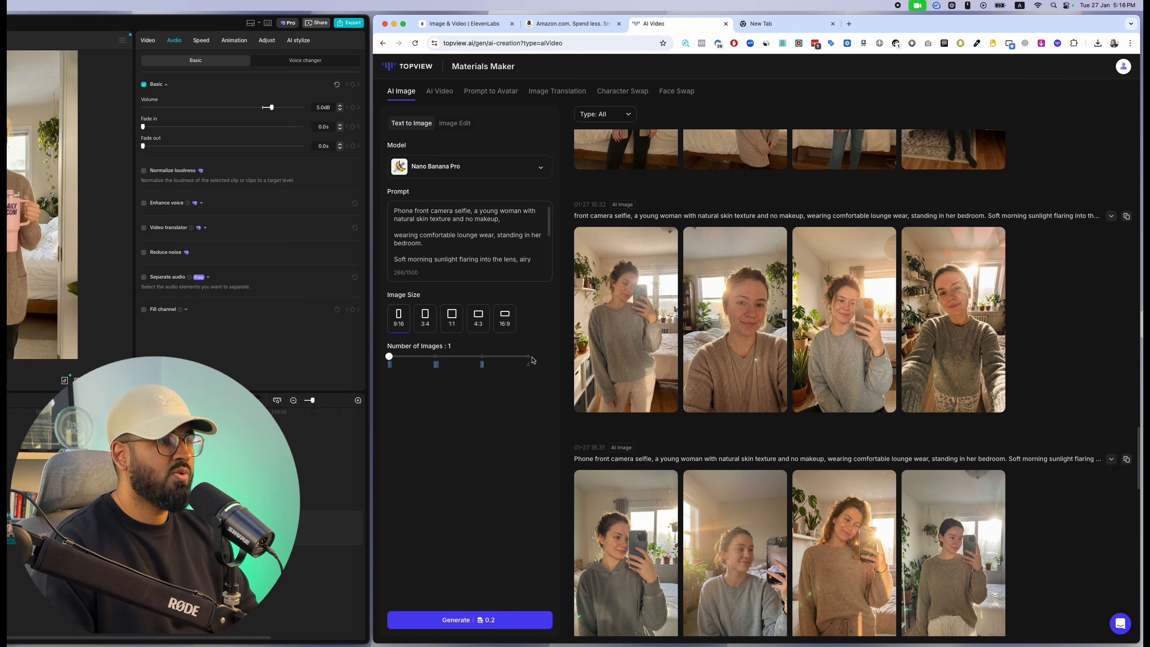
drag(385, 358, 528, 358)
Step: Look through the available AI image models and AI video models, ending back on the text-to-image form
click(491, 173)
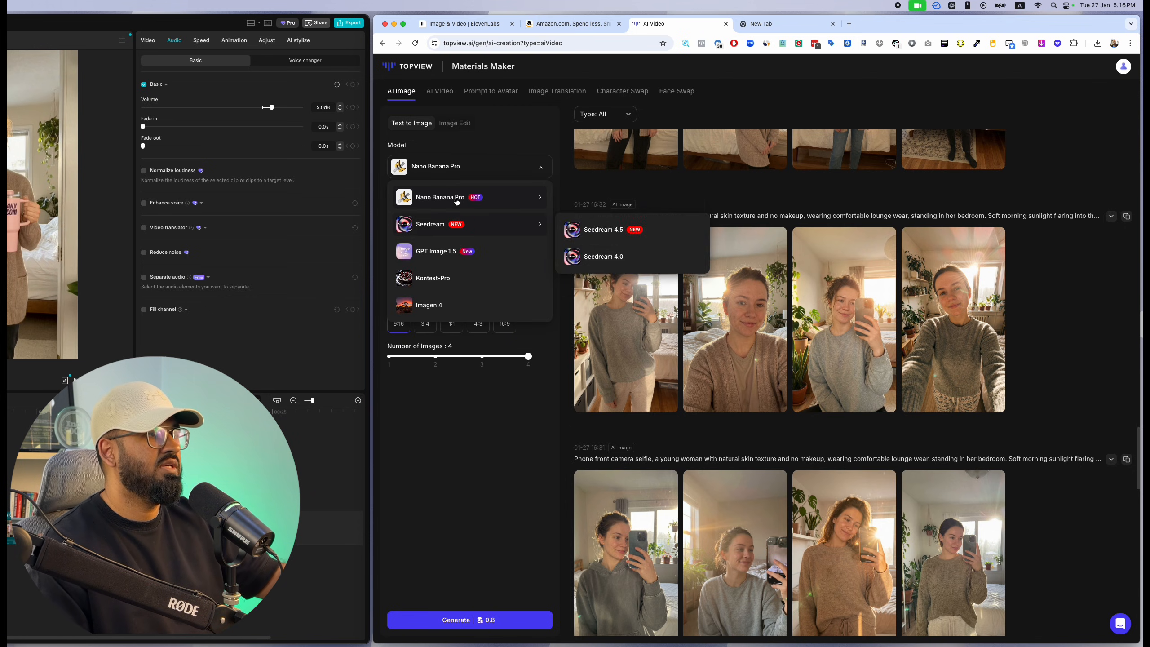
click(440, 94)
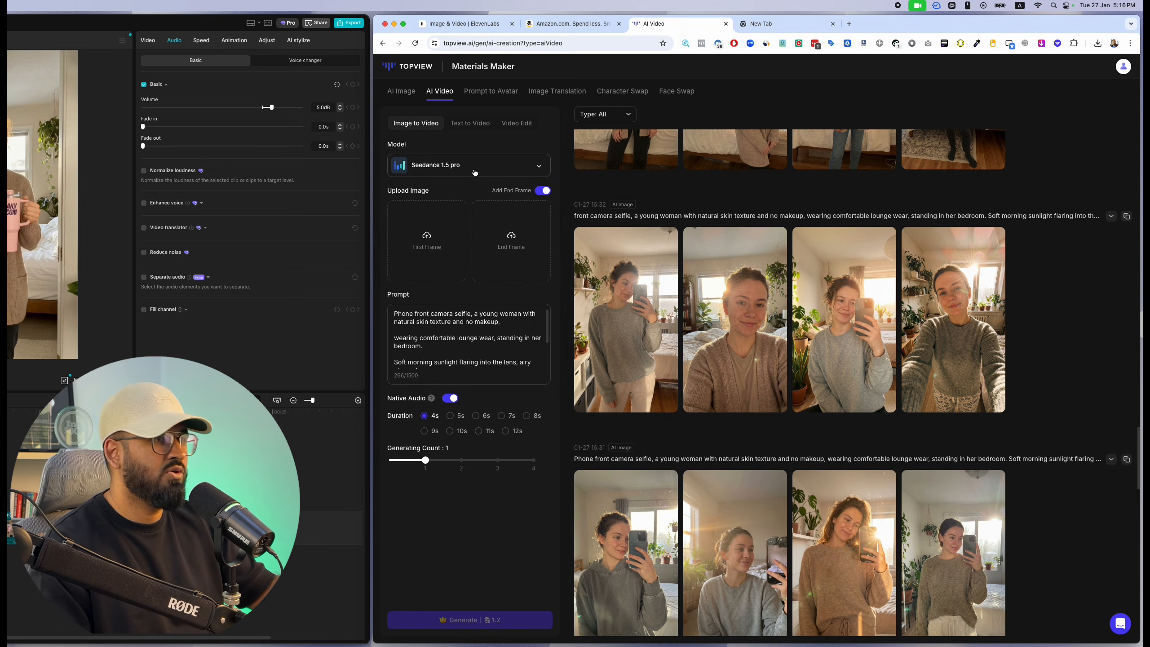
click(473, 168)
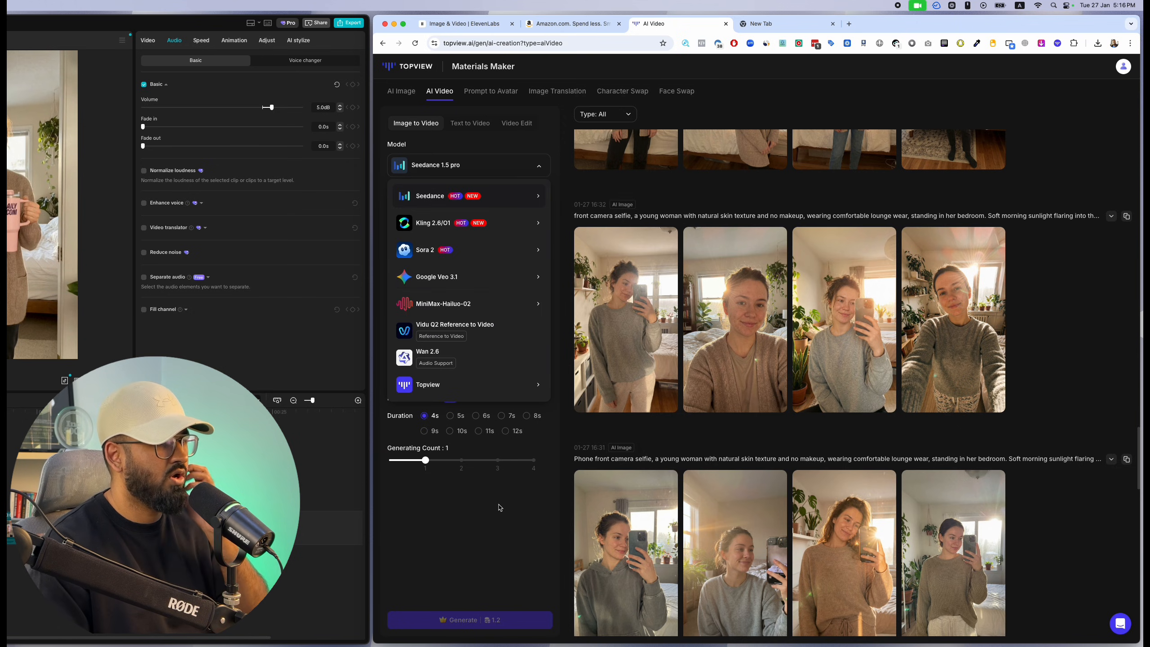
click(424, 109)
click(406, 98)
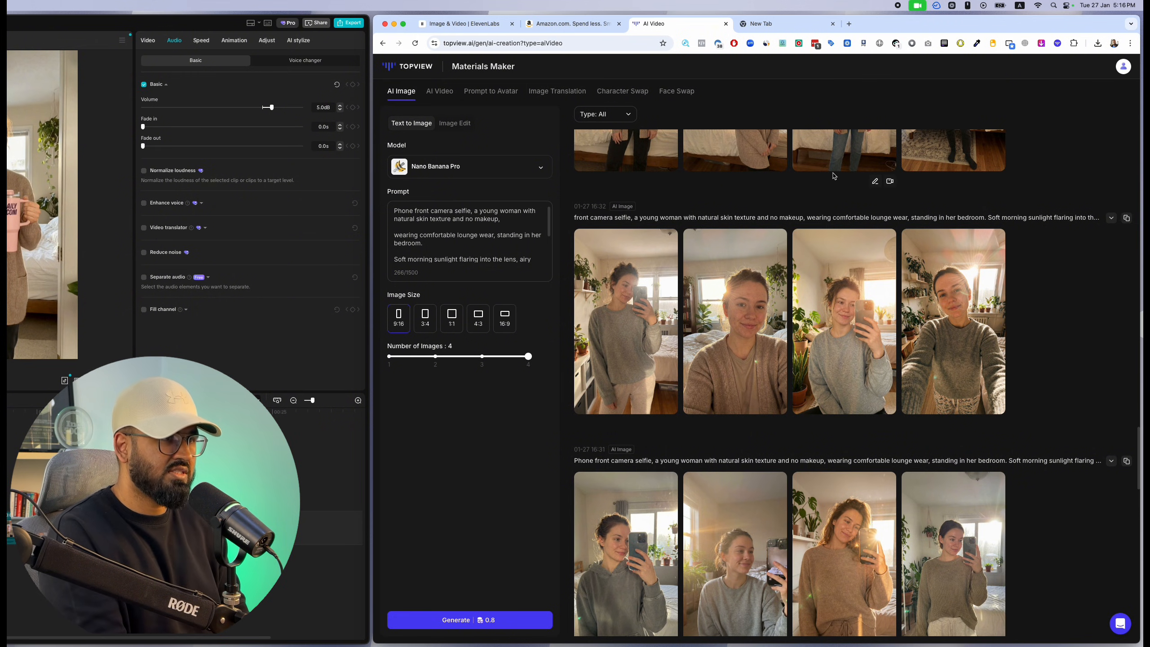
click(527, 169)
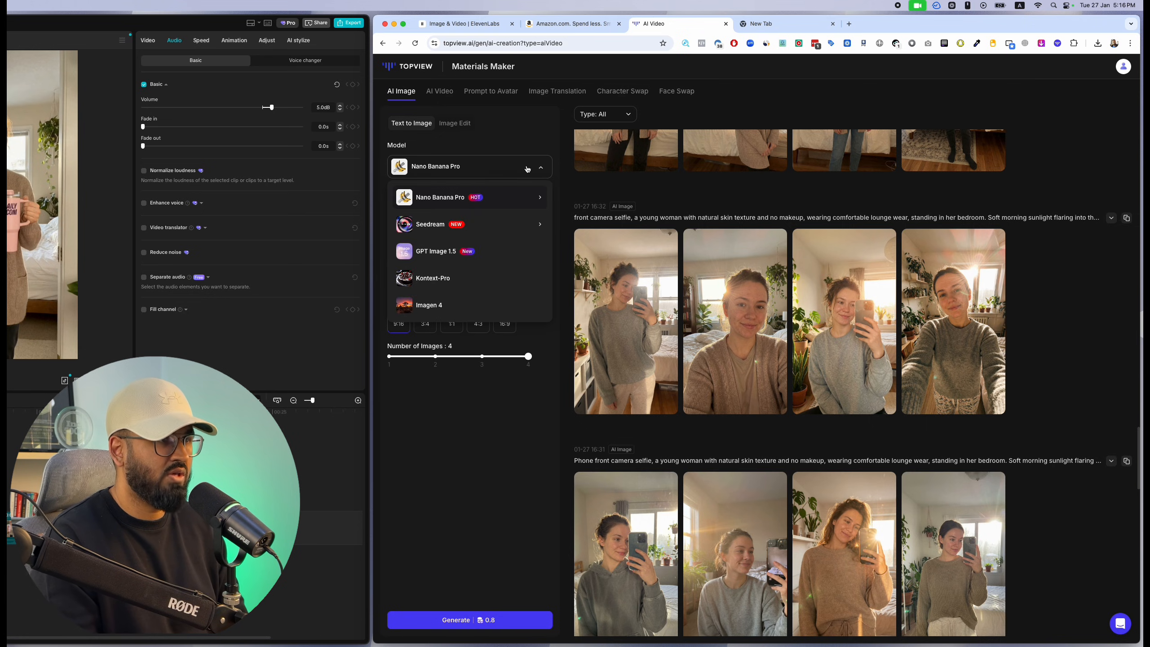
mouse_move(514, 227)
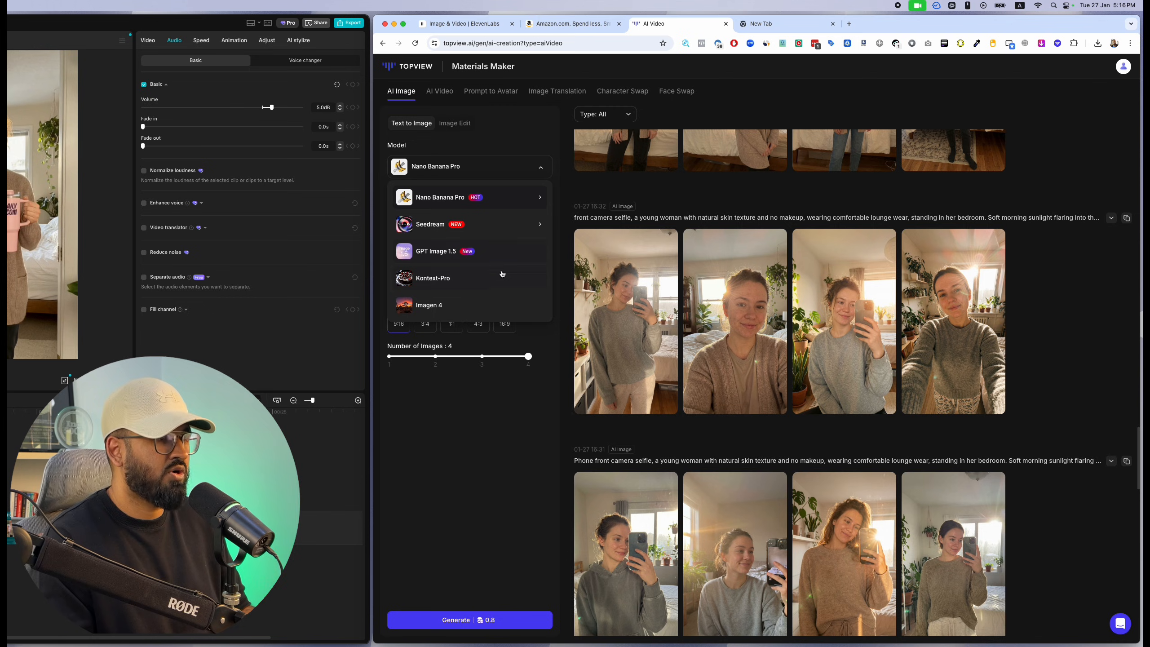
click(507, 434)
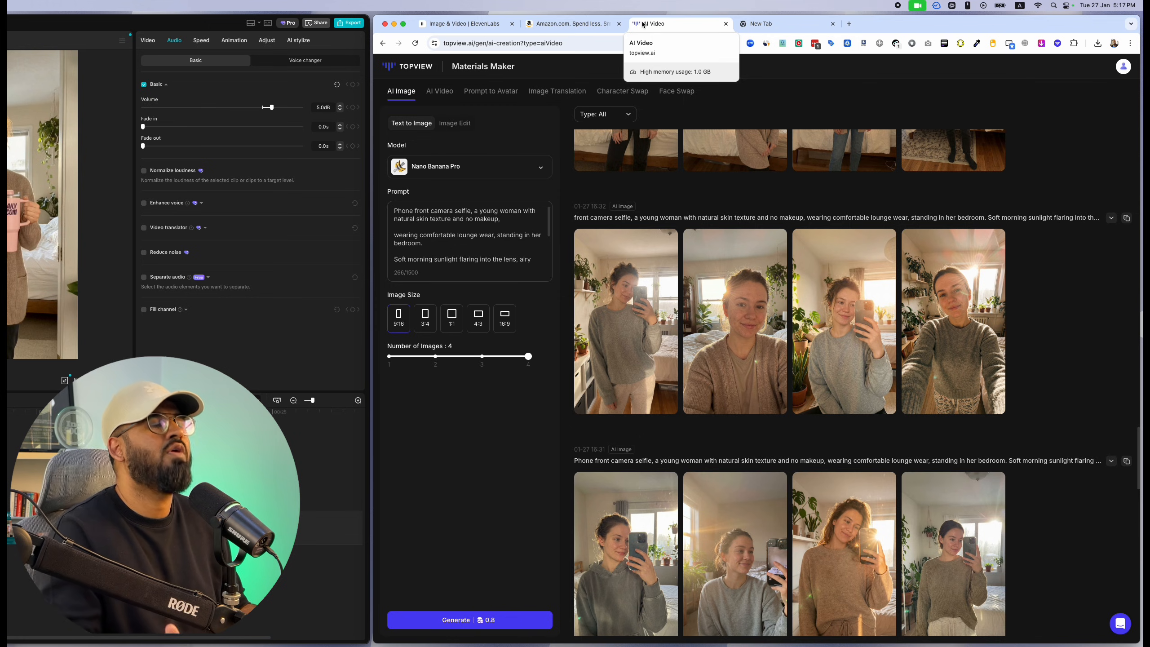
Step: Choose Nano Banana Pro as the image model and generate the four selfie images
scroll(1078, 406, up, 4)
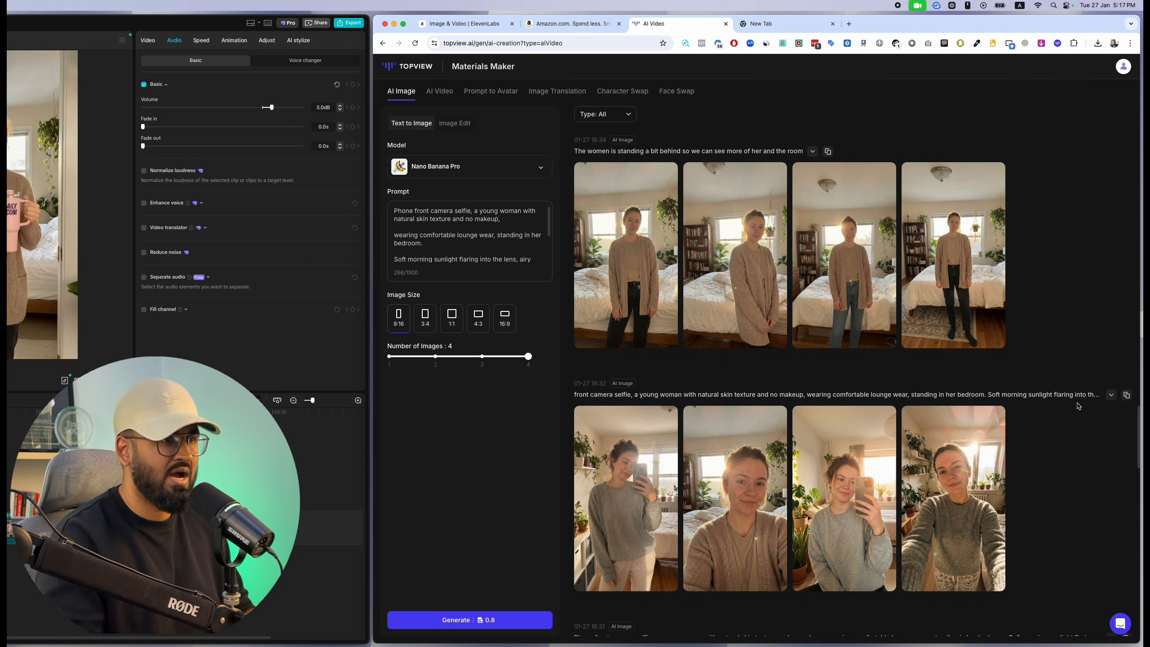
click(490, 177)
mouse_move(520, 196)
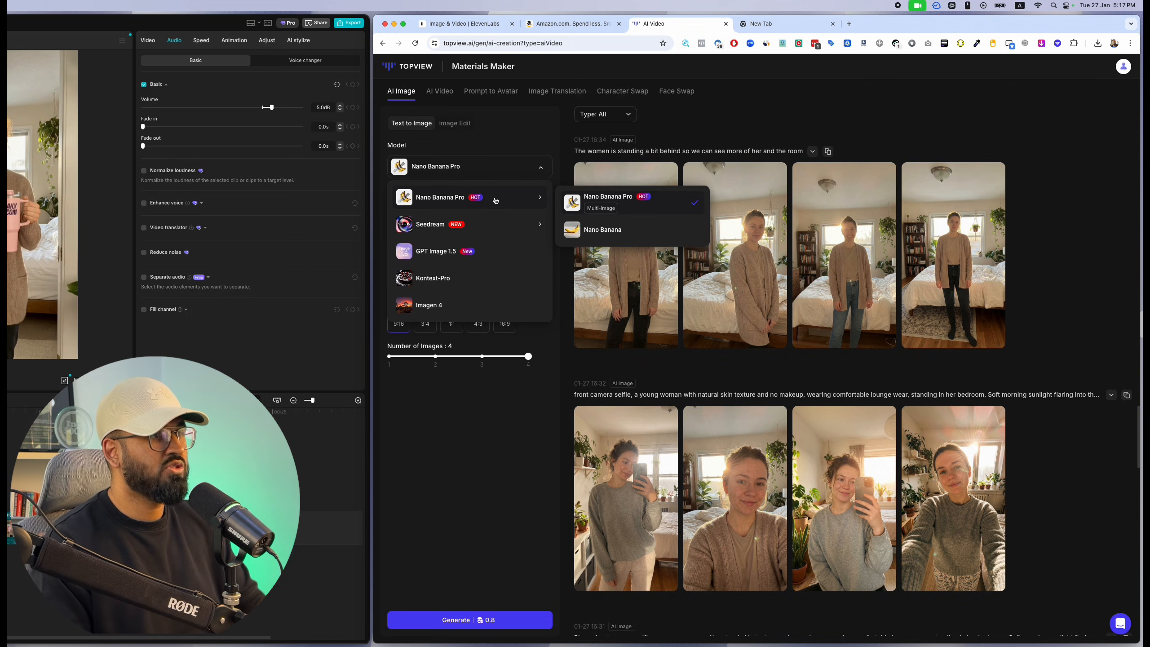
click(598, 205)
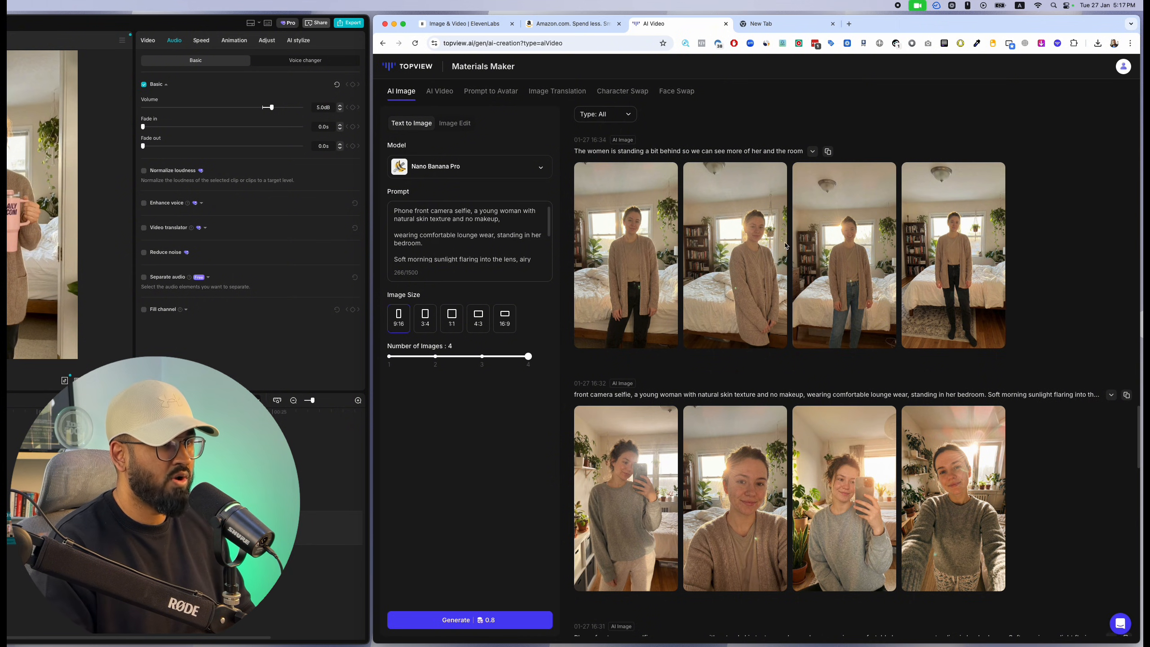
scroll(737, 269, up, 15)
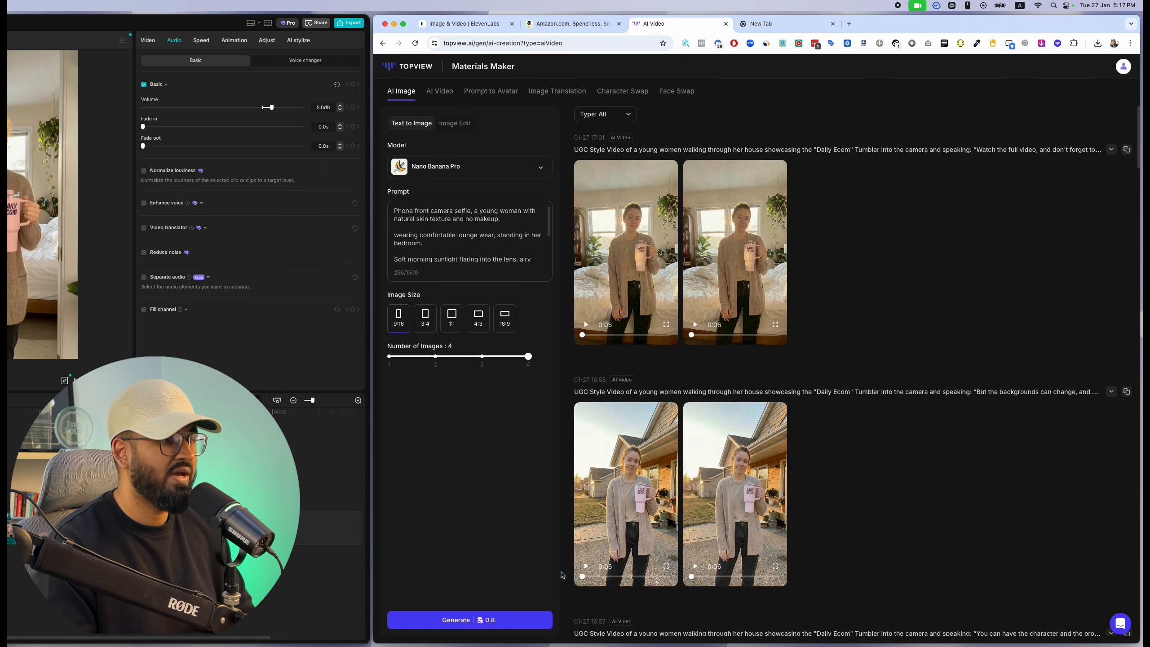
click(466, 619)
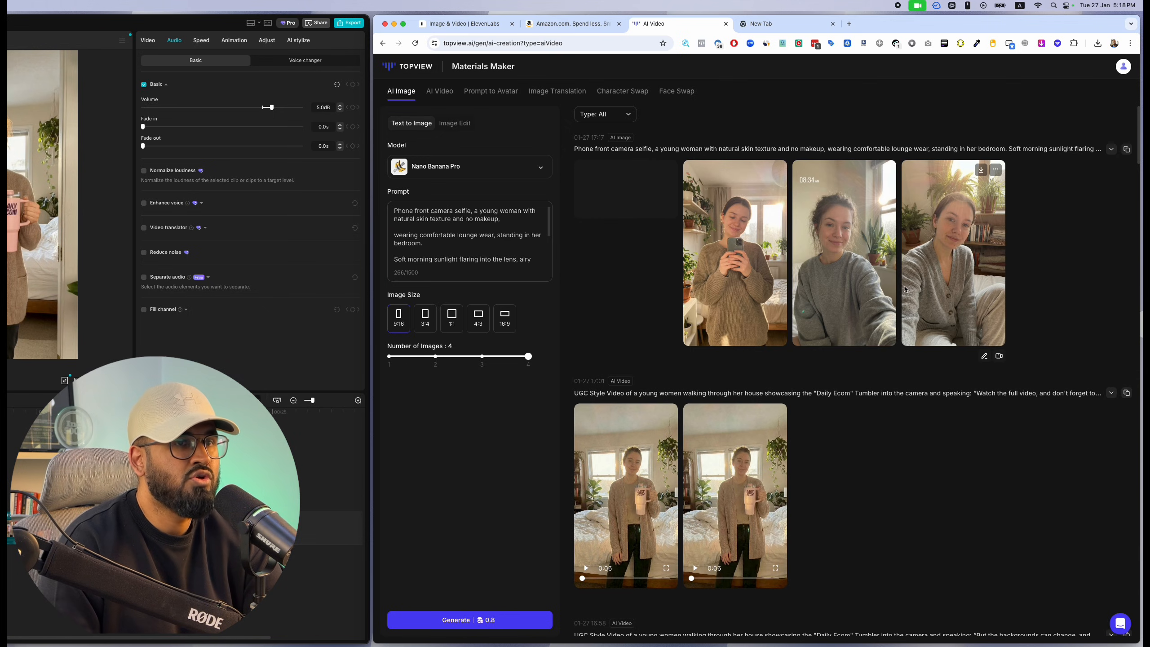
Step: Preview the newly generated selfie images enlarged and compare the women's poses, faces and backgrounds
click(888, 290)
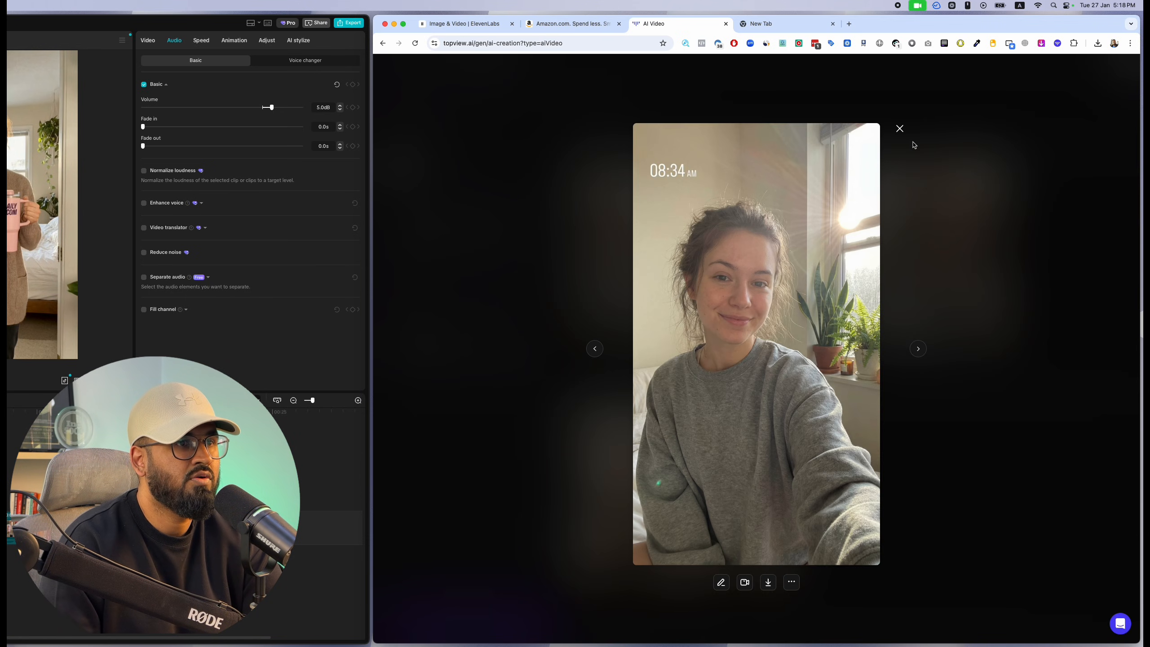
click(899, 128)
click(670, 219)
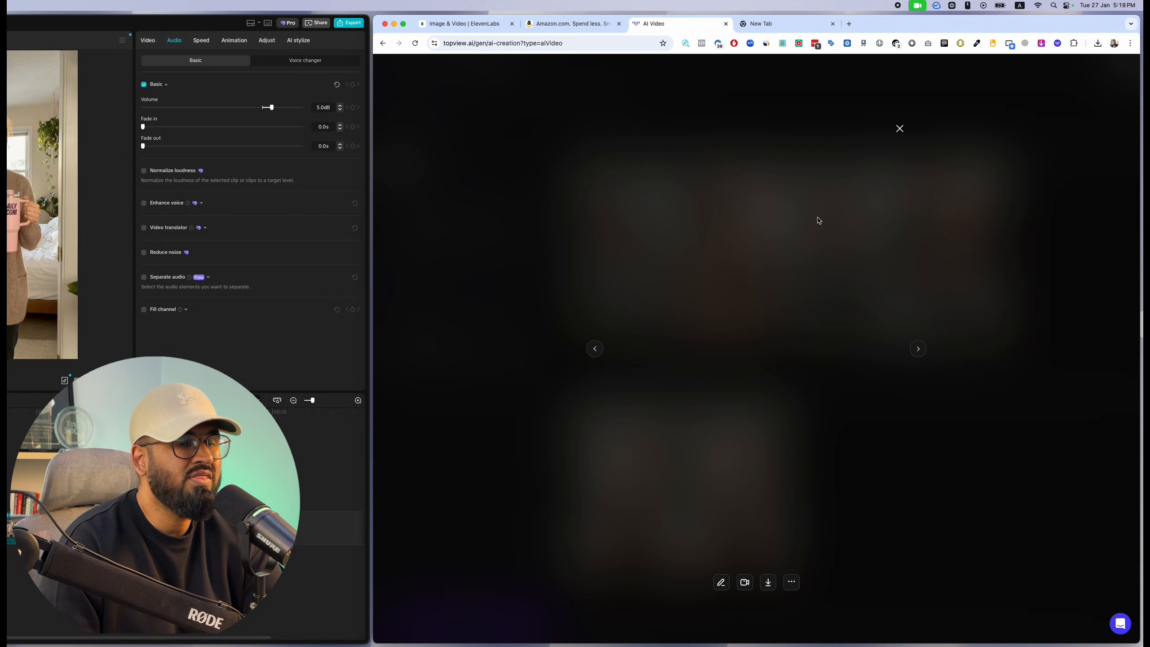
click(900, 130)
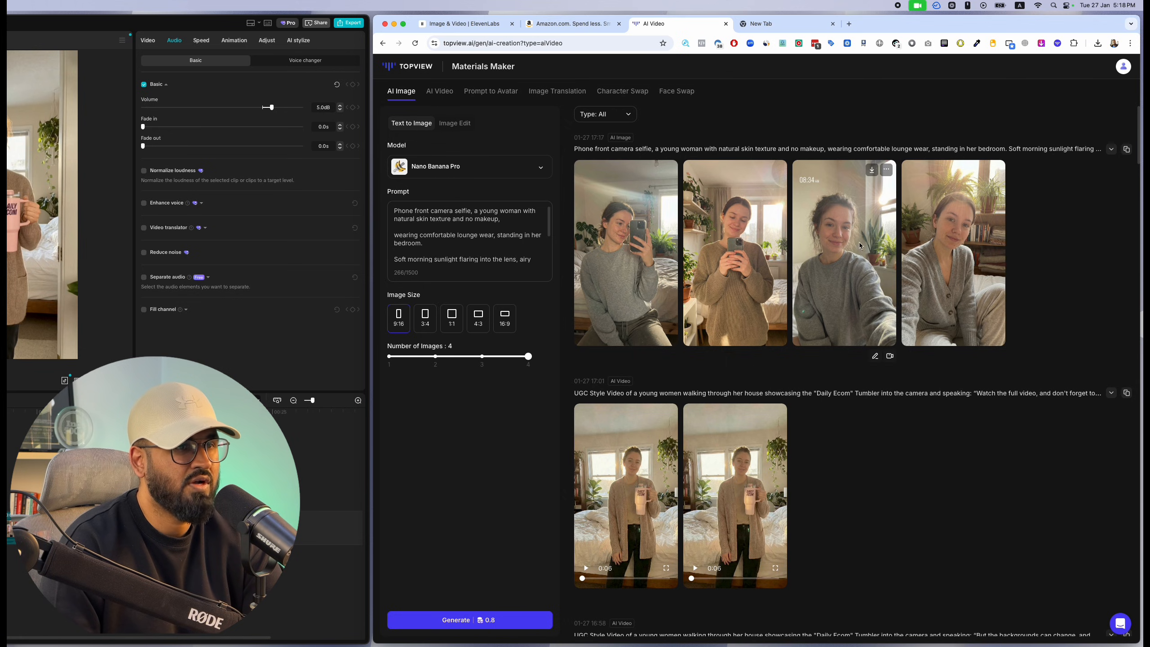
click(633, 250)
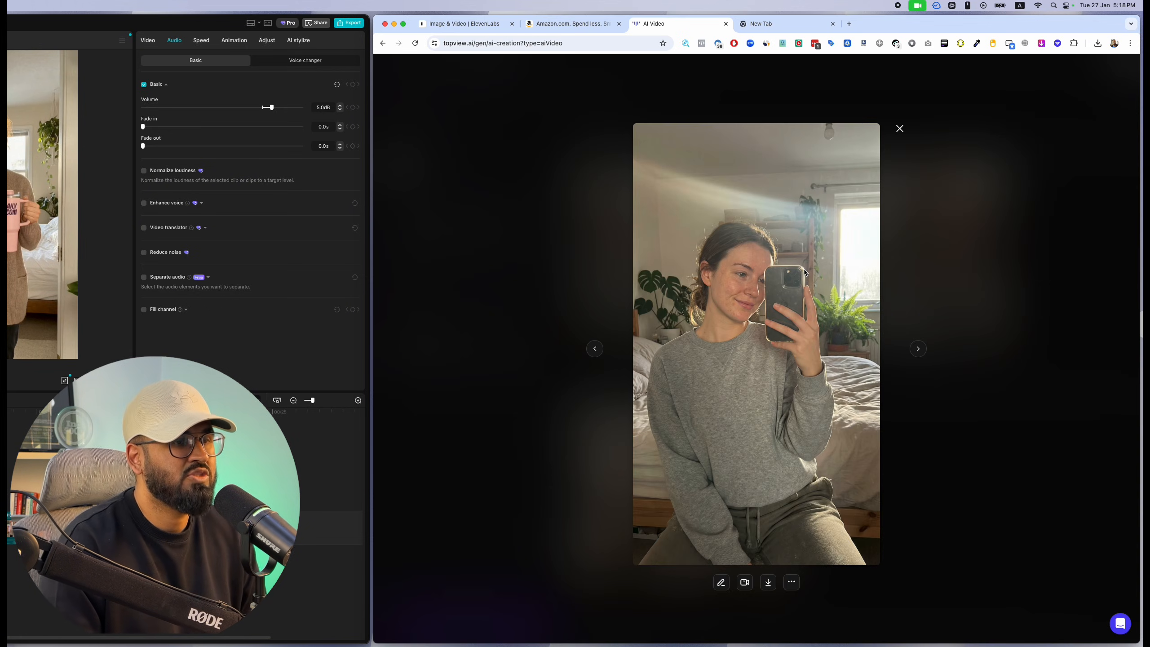
click(918, 350)
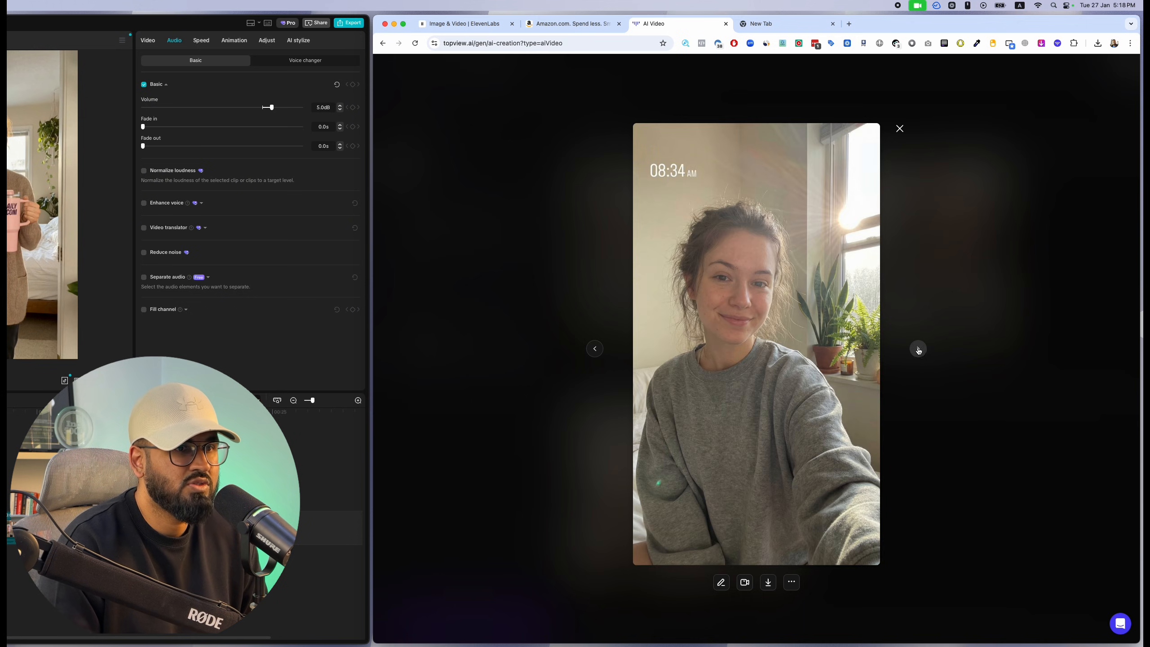
click(919, 348)
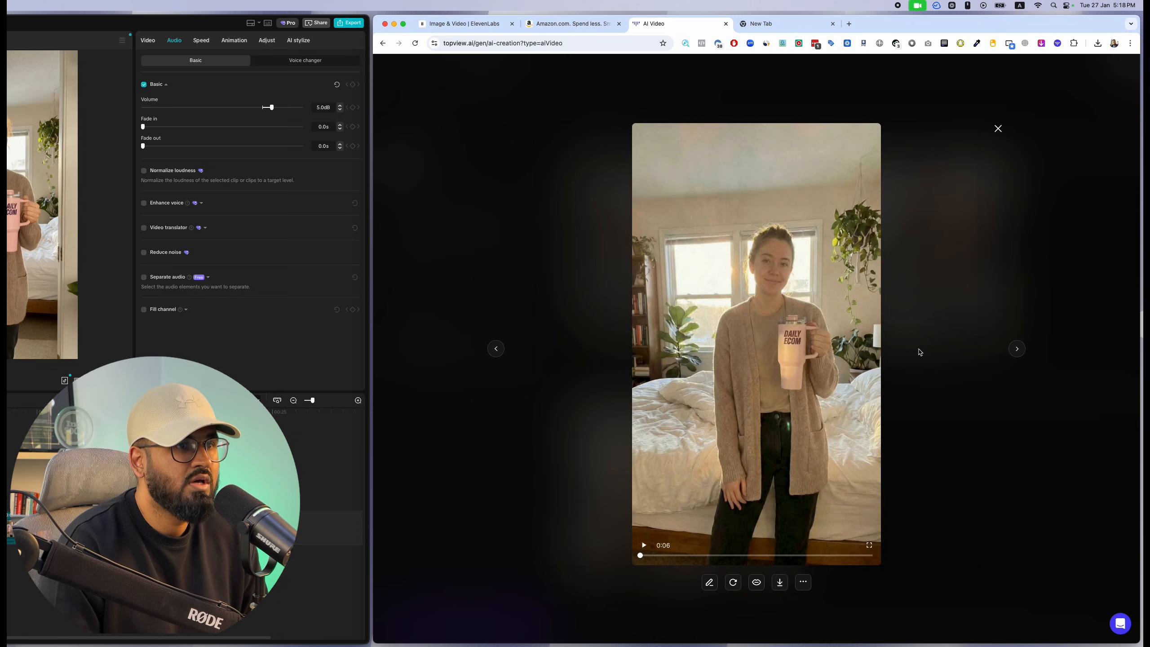
click(996, 128)
click(924, 268)
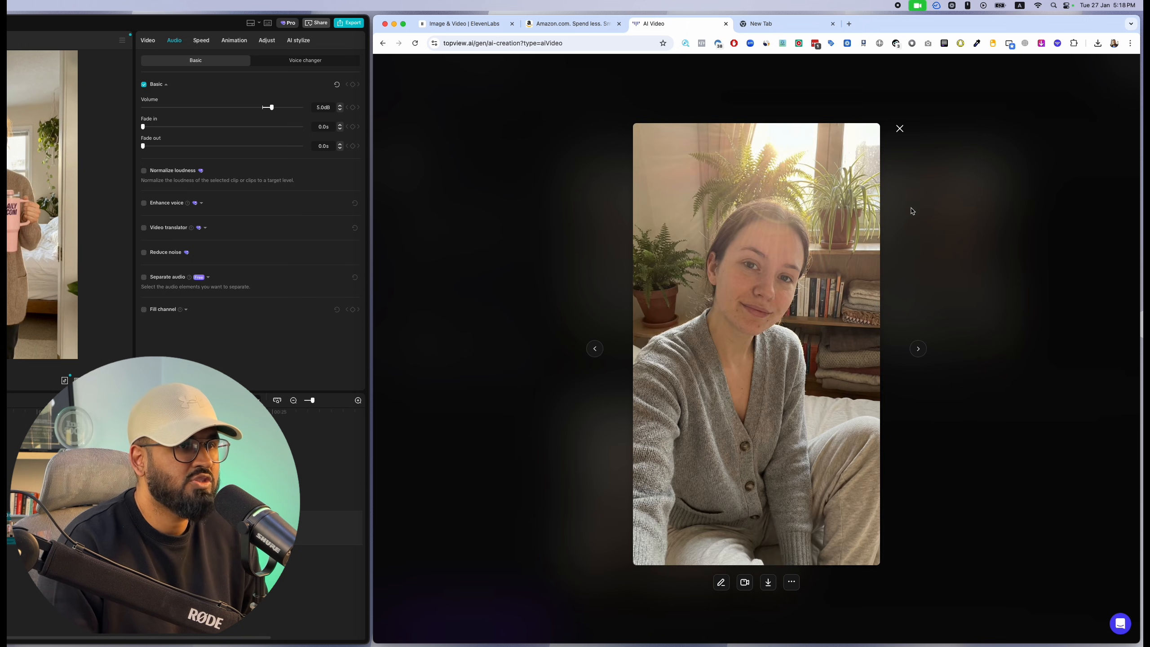
click(900, 128)
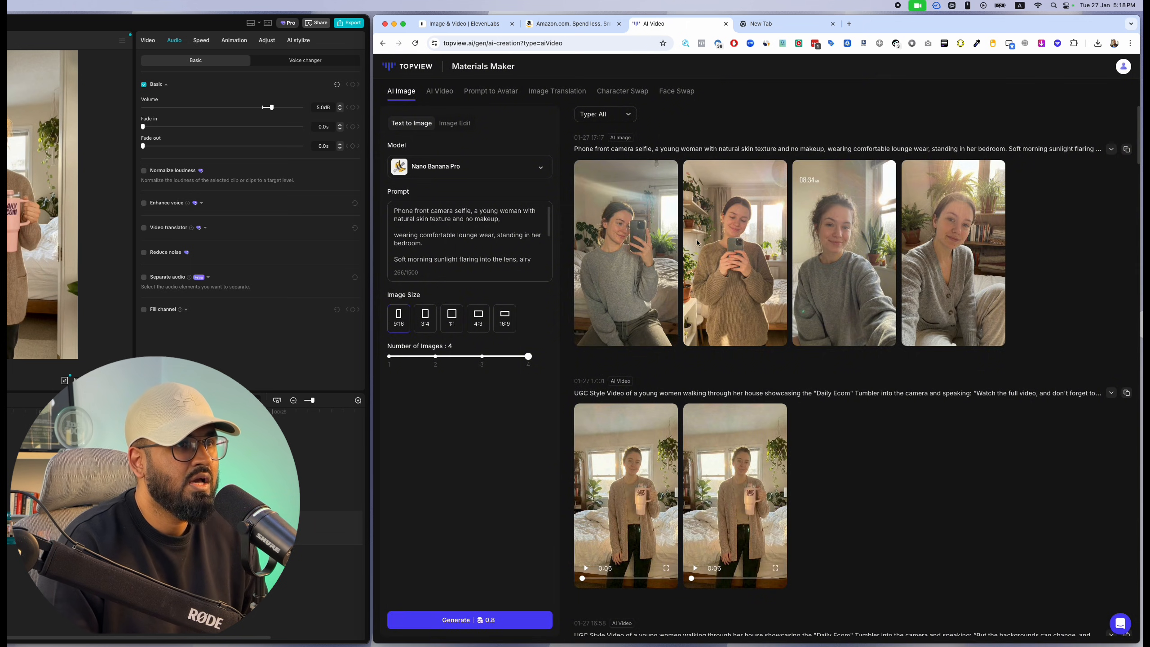
Step: Download the third selfie, the one with the 08:34 AM overlay, from its enlarged preview and close the preview
click(855, 238)
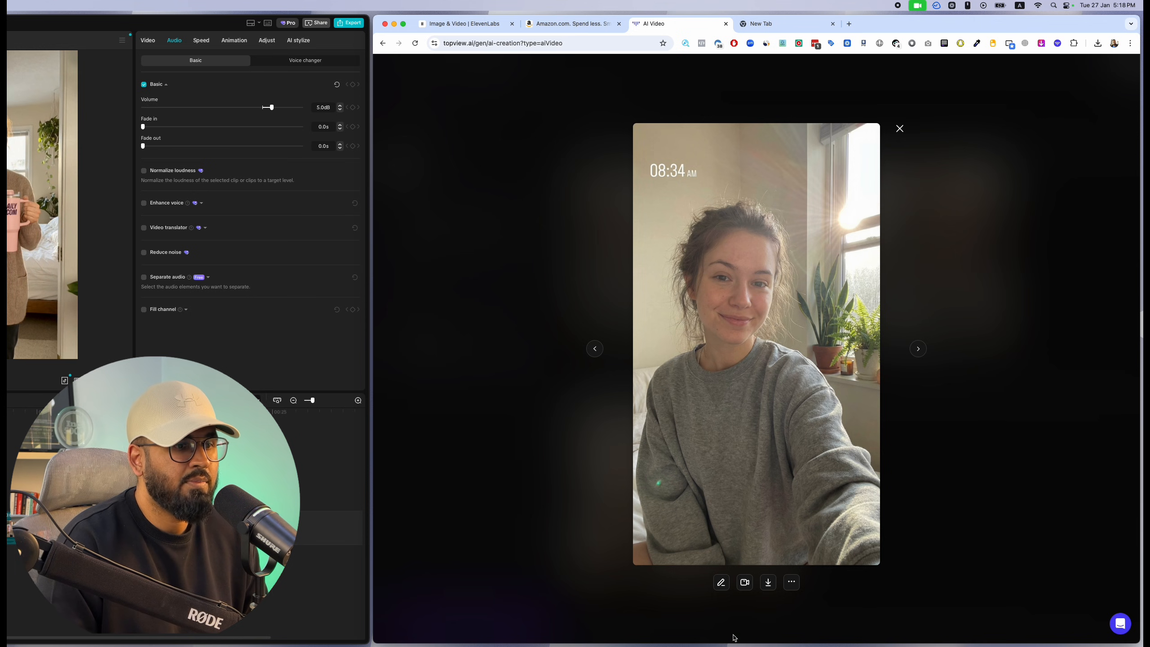
click(768, 583)
click(435, 190)
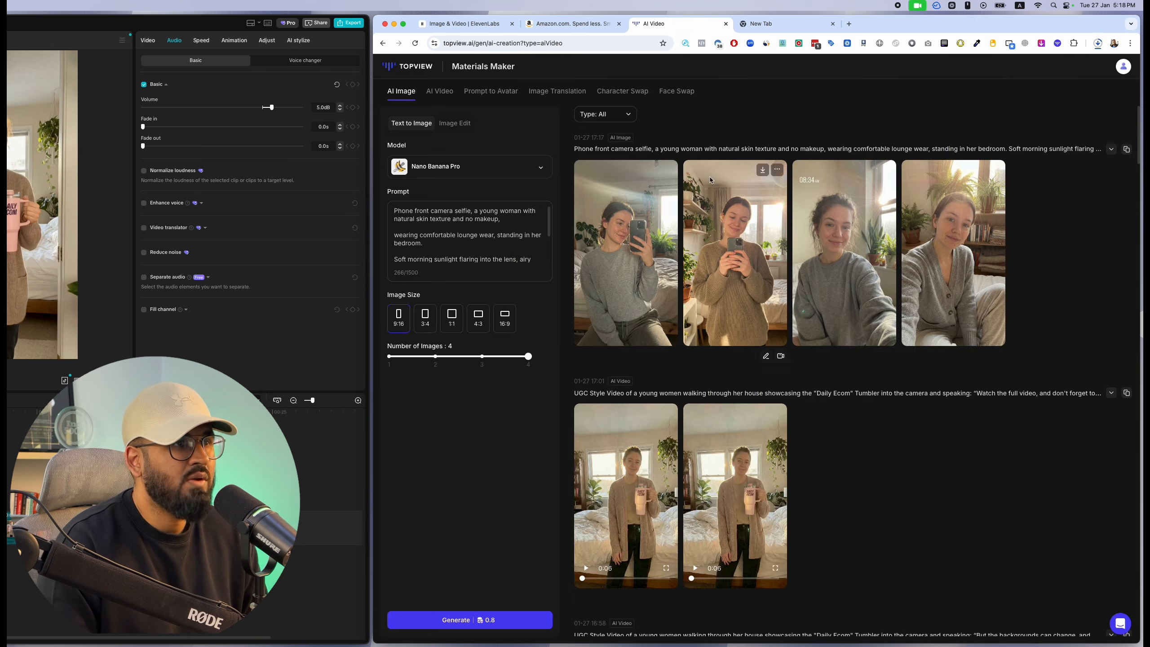
Step: Switch to Image Edit and upload the newest selfie JPEG from the Downloads folder as the reference image
click(456, 124)
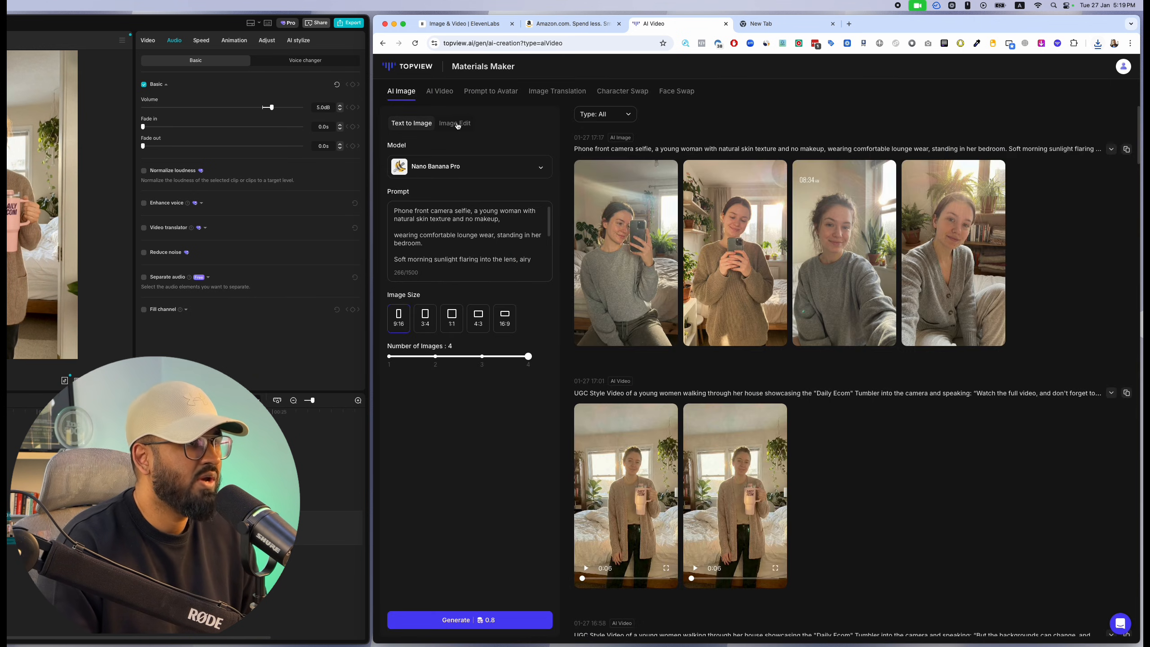
click(412, 232)
click(459, 271)
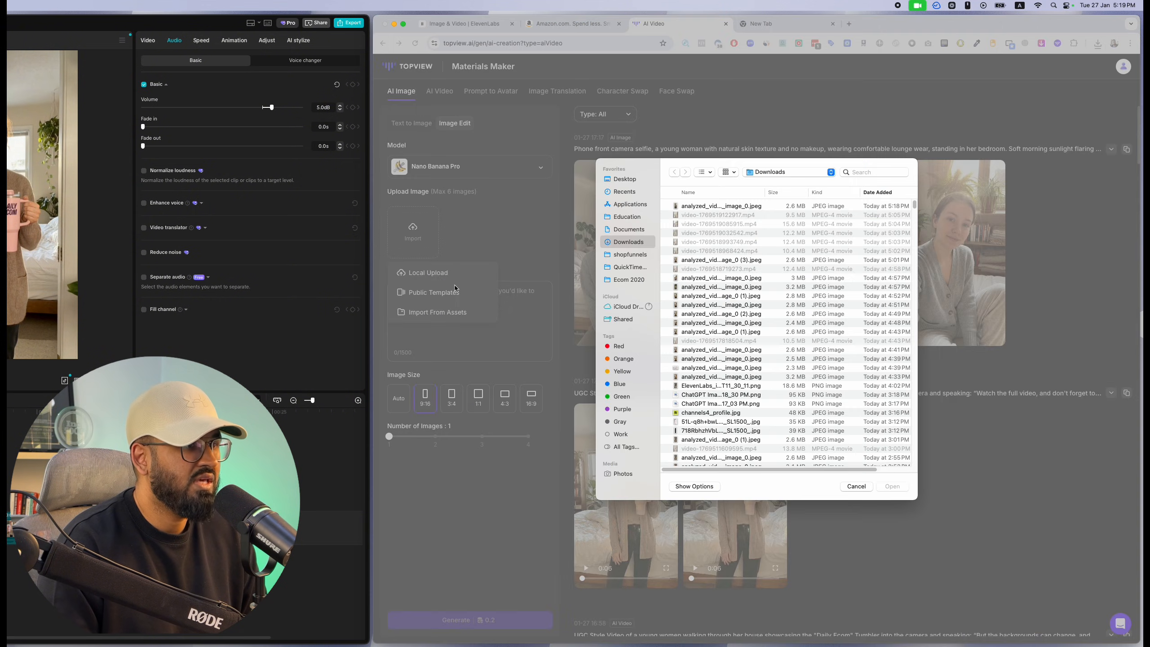
click(747, 206)
click(892, 486)
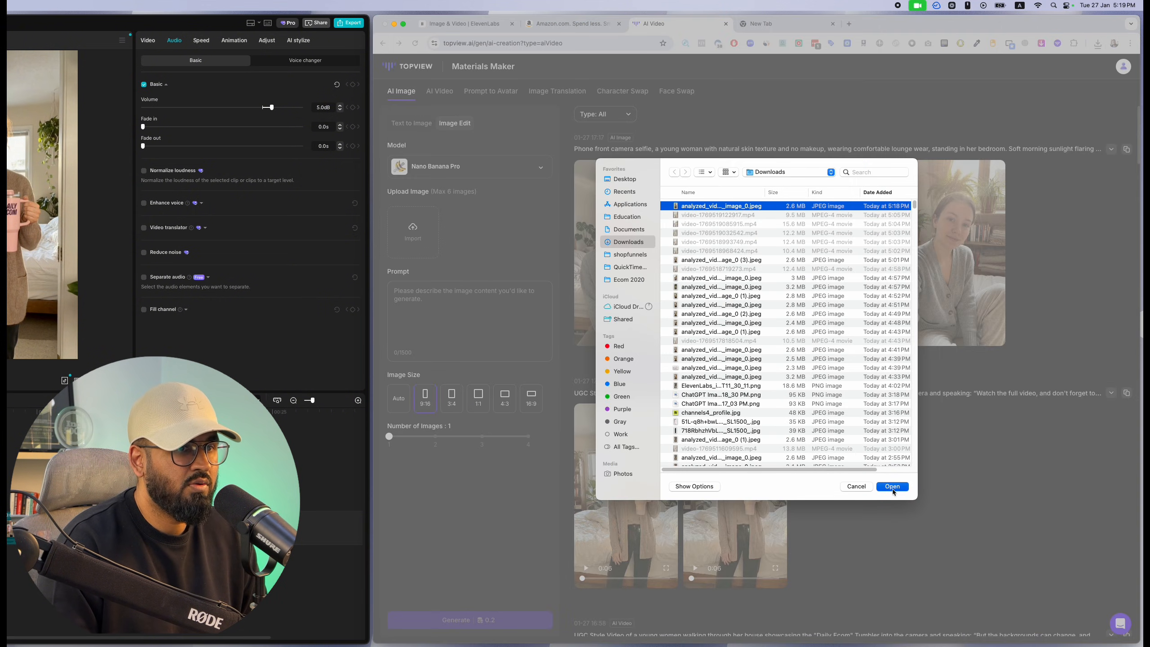
click(459, 314)
text(Can)
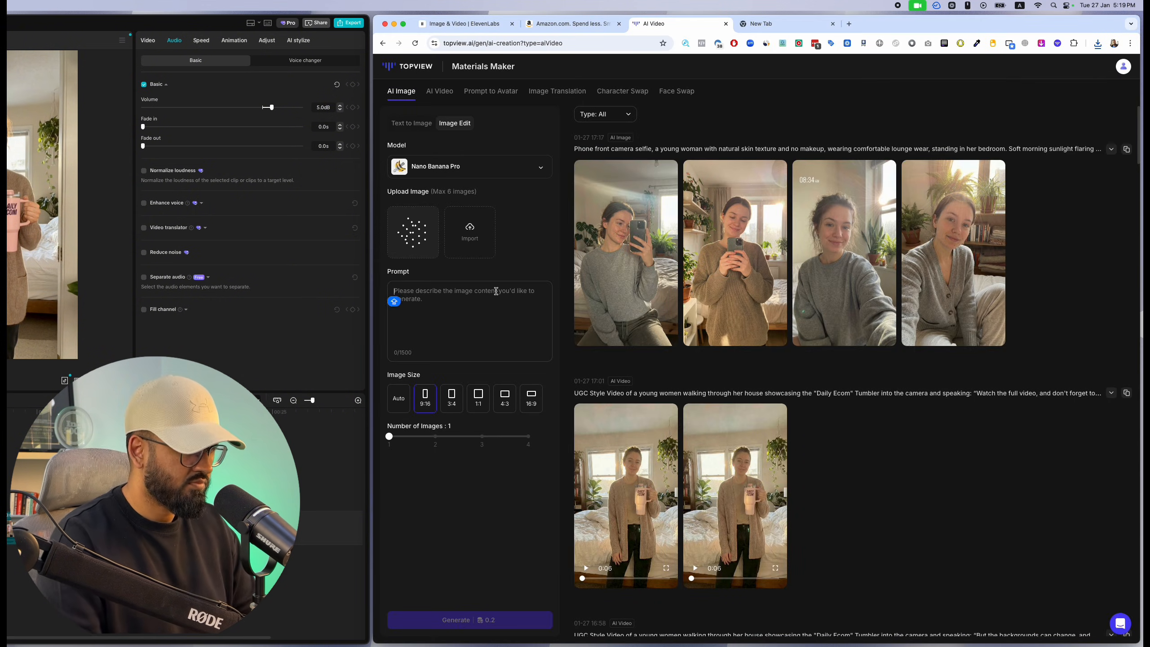
key(super+a)
key(BackSpace)
text(I like th)
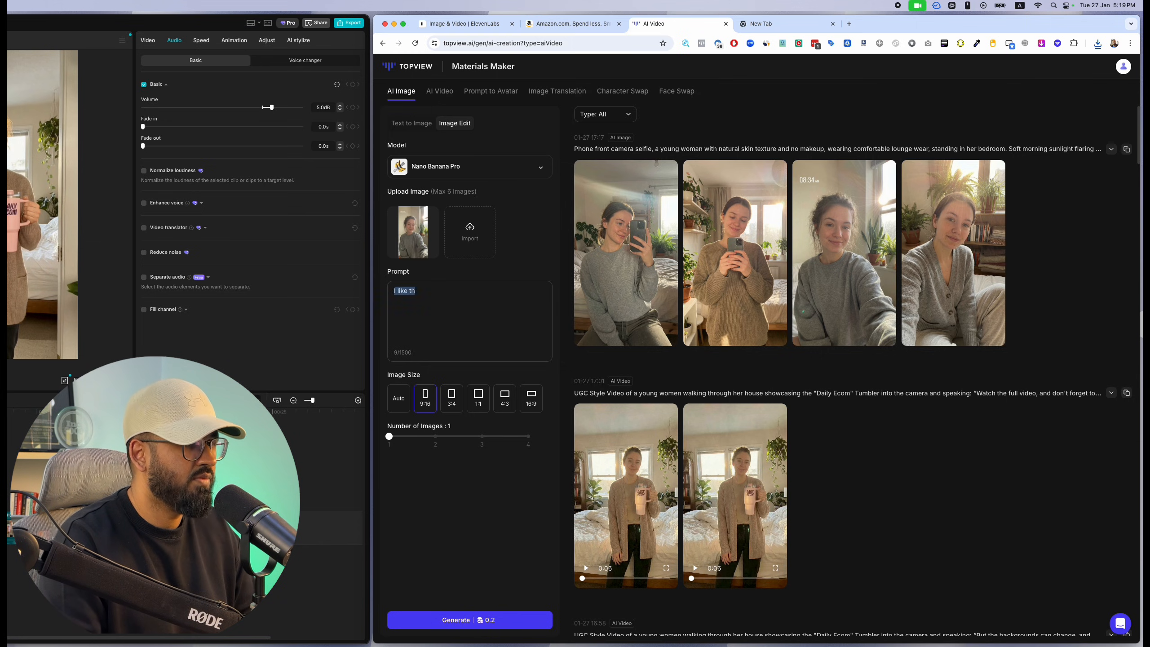
key(super+a)
key(BackSpace)
Step: Replace the prompt with "Can you have this influencer standing and the camera be far away so we can see what shes wearing plus we can see"
text(Can)
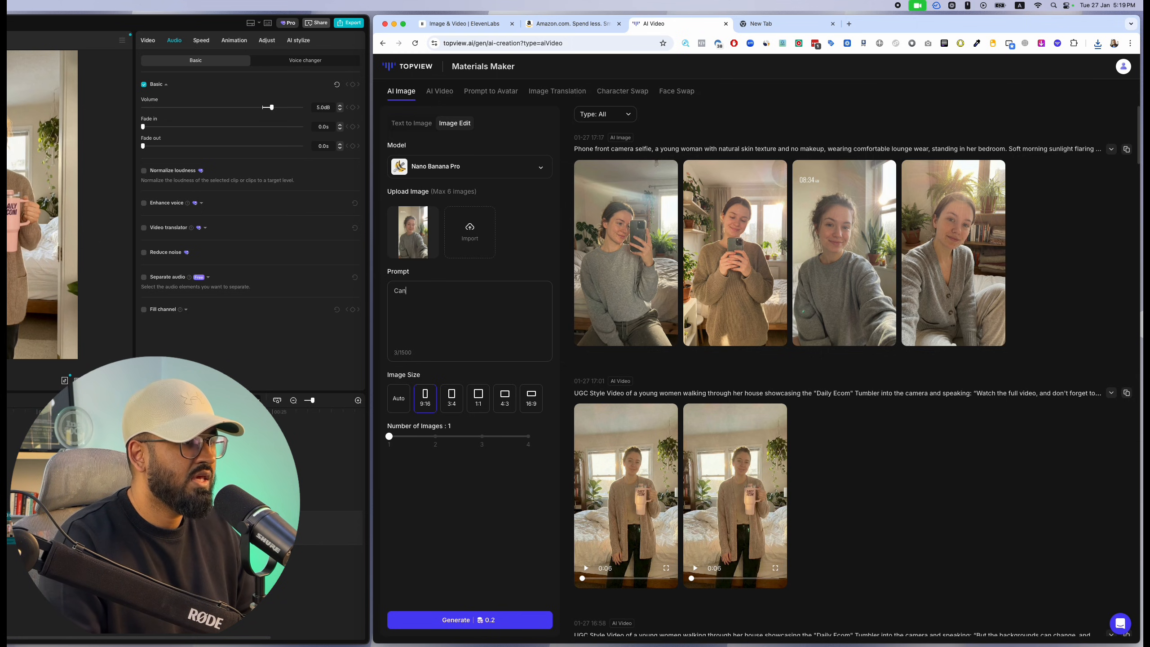
text( you have this influe)
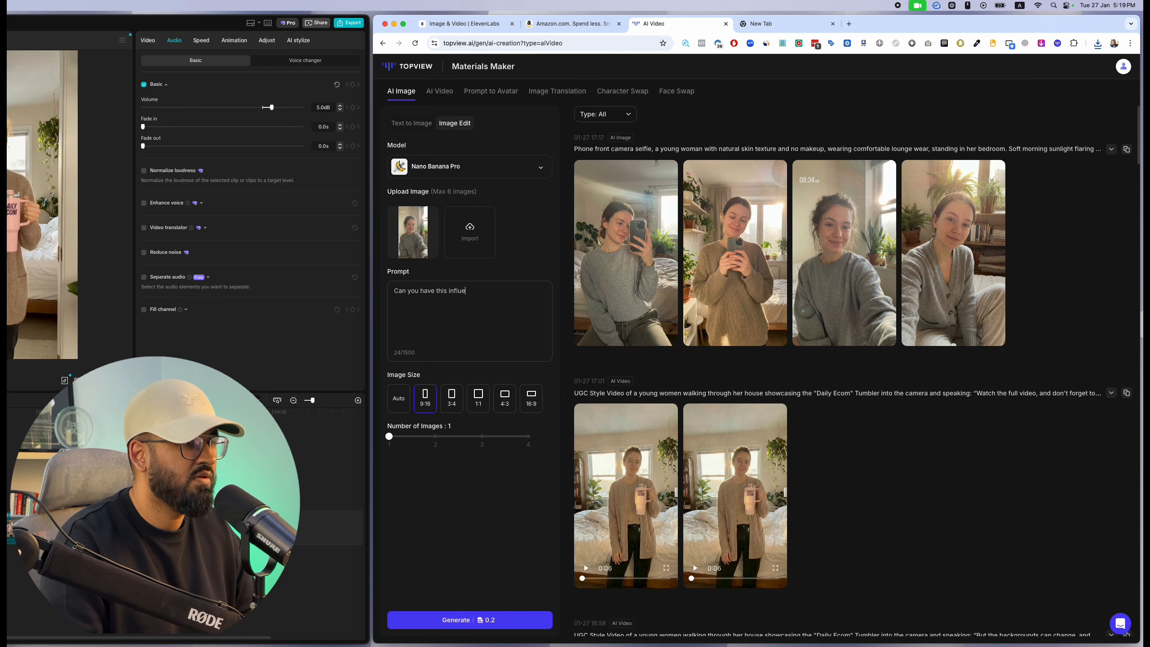
text(ncer standing and the )
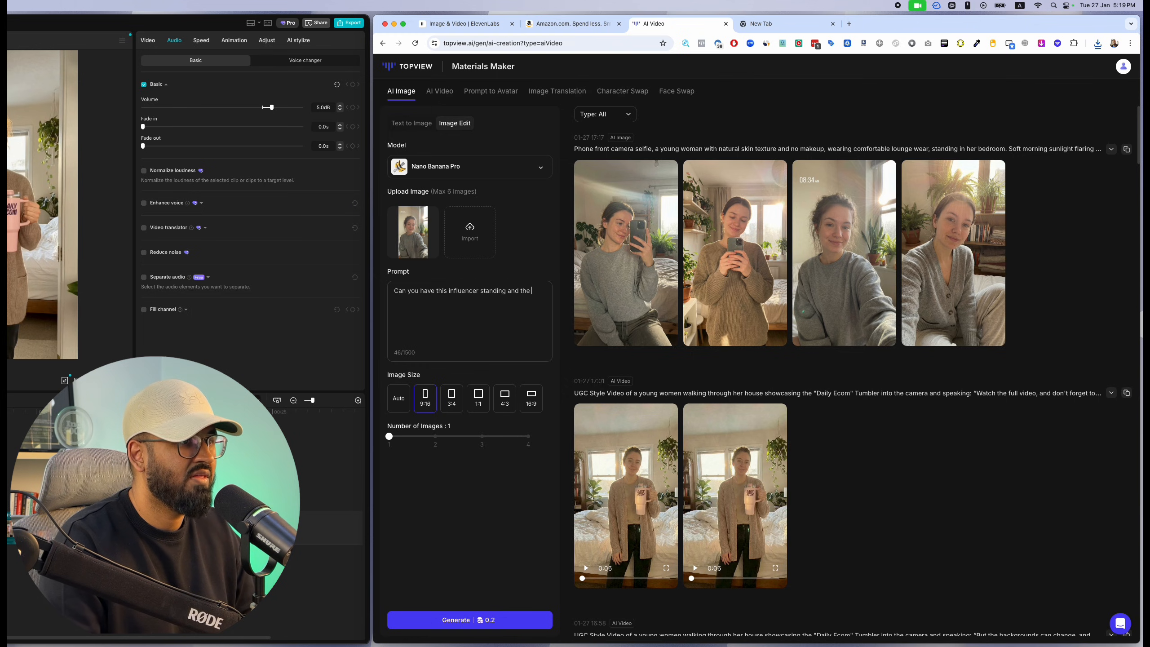
text(camera be far awa)
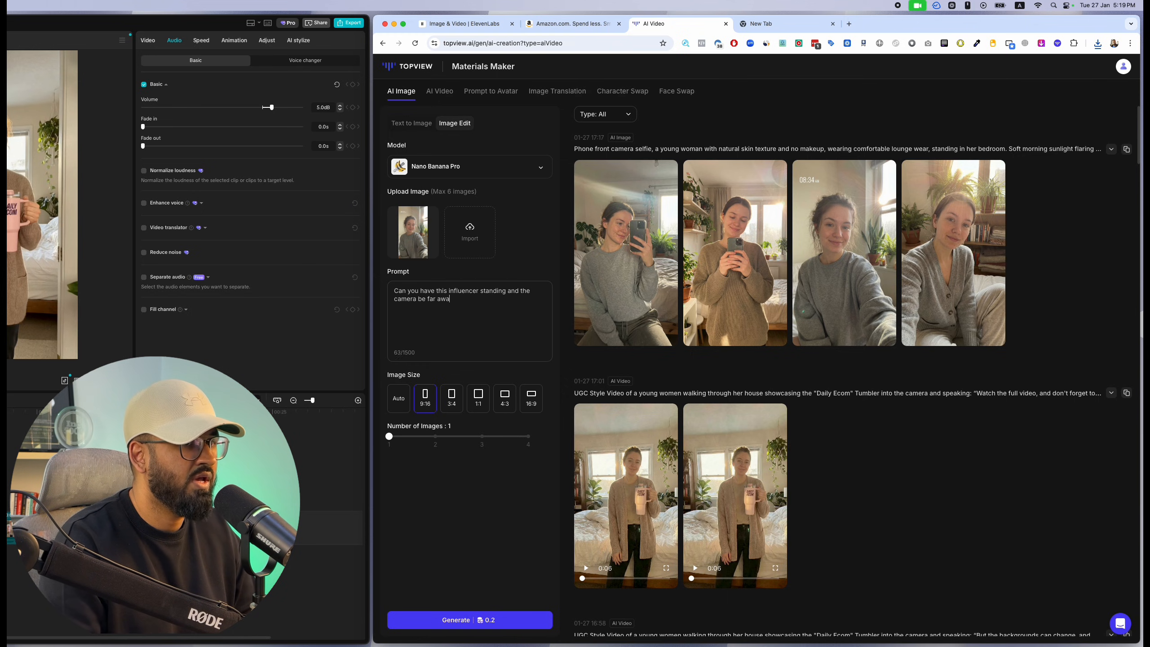
text(y s)
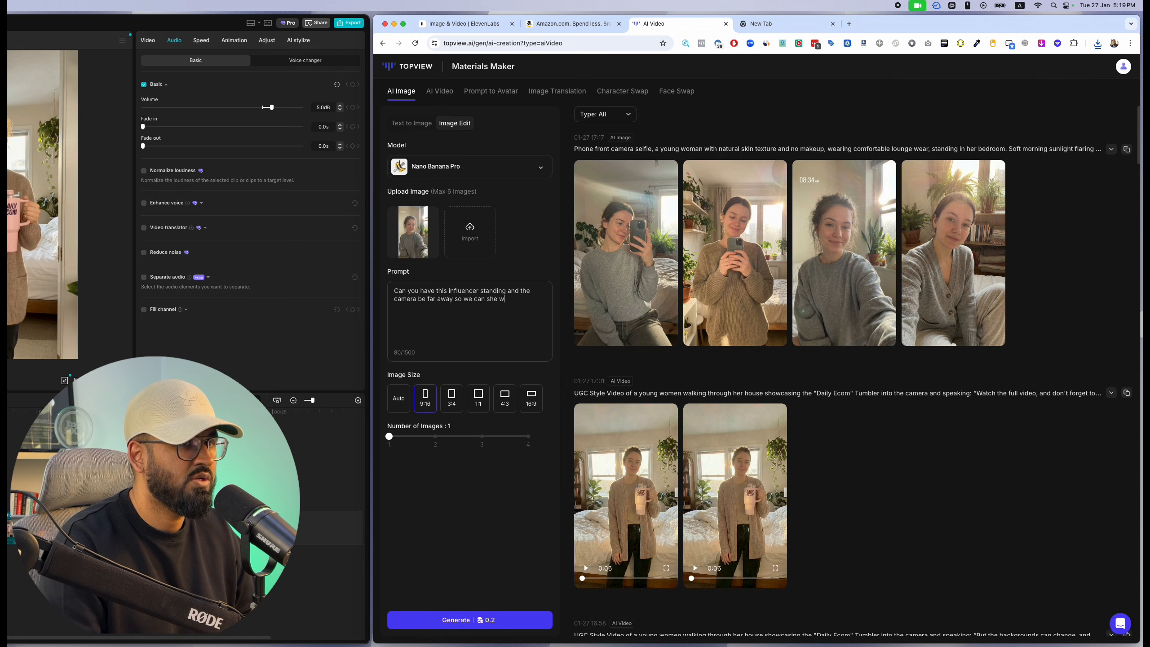
text(o we can se)
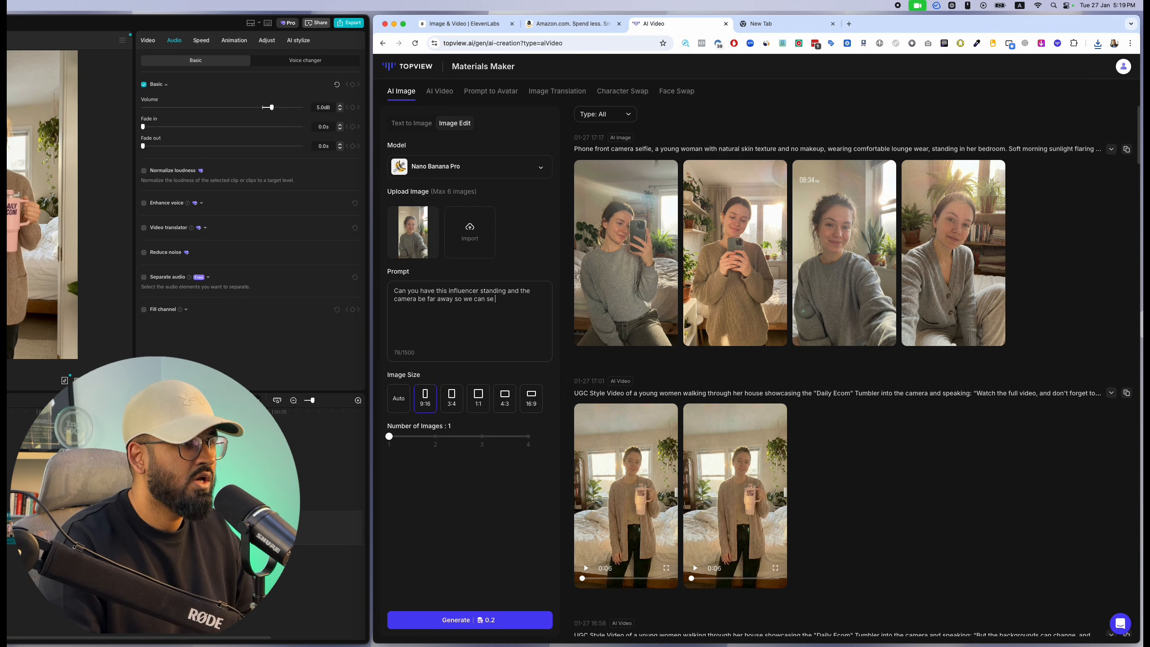
text(e what shes wear)
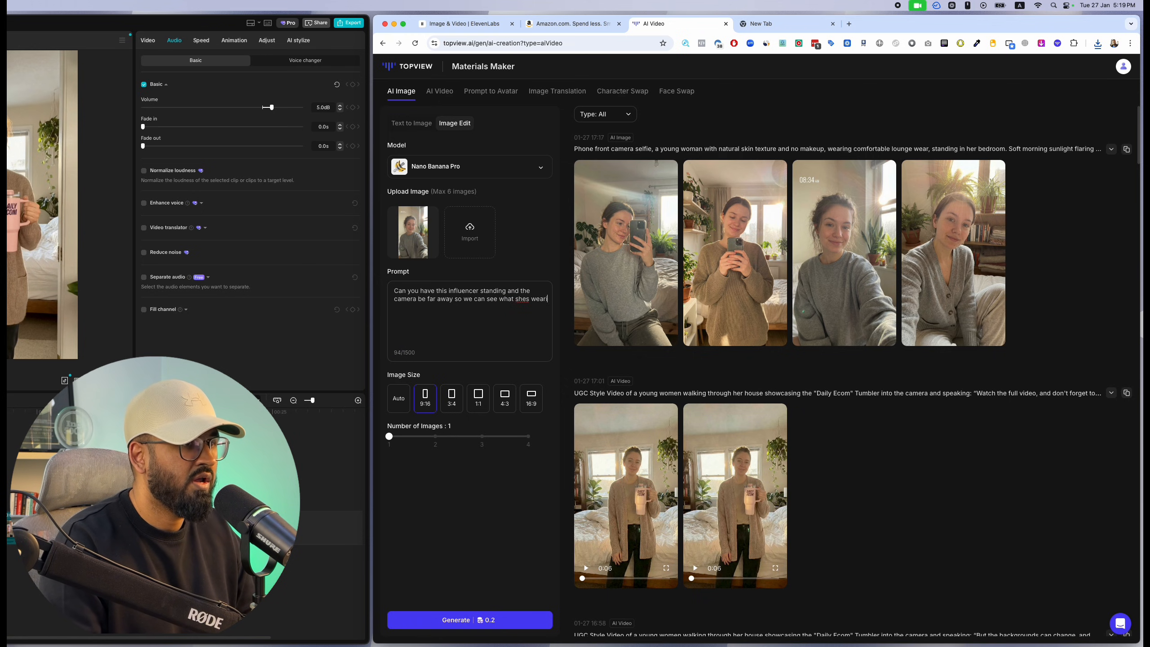
text(ing plus we can se)
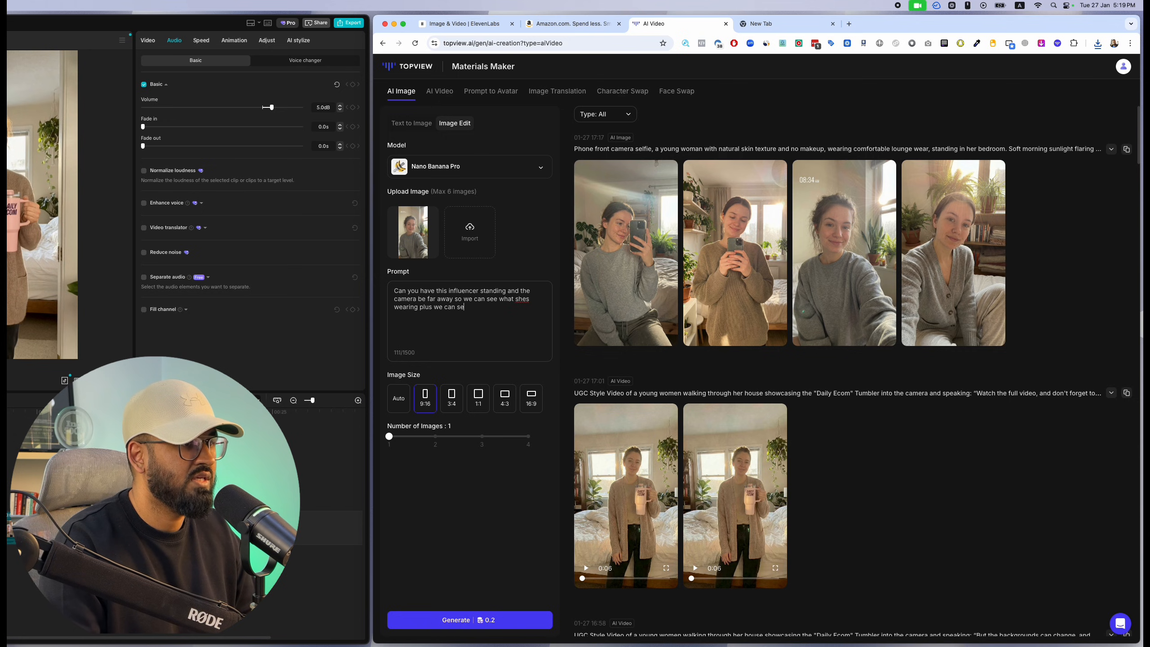
Step: Finish the prompt with "the background aswell, keep the aesthetic and the influencer looking the same"
text(e the bak)
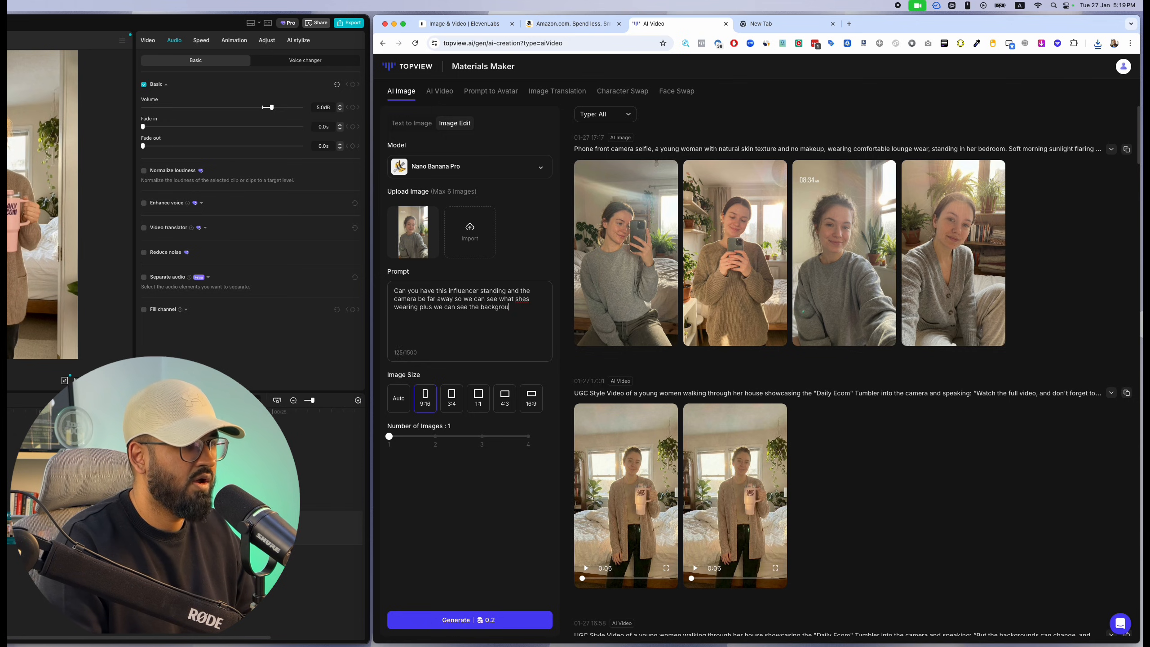
text(kground aswell, keep the aeset)
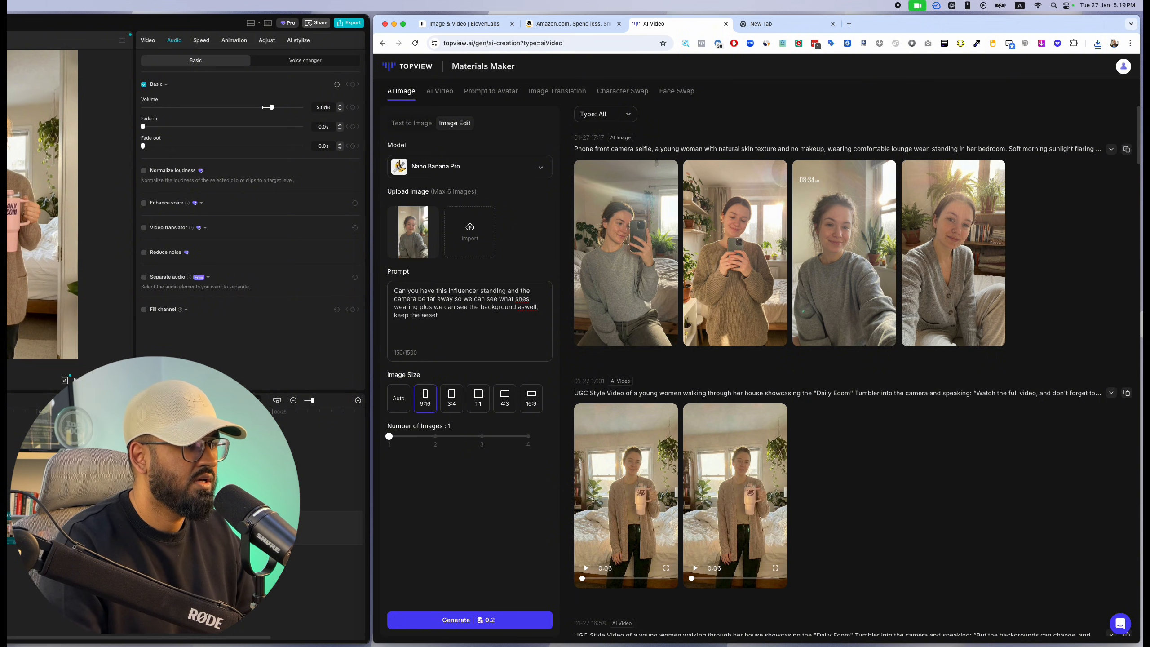
key(BackSpace)
key(BackSpace)
text(the)
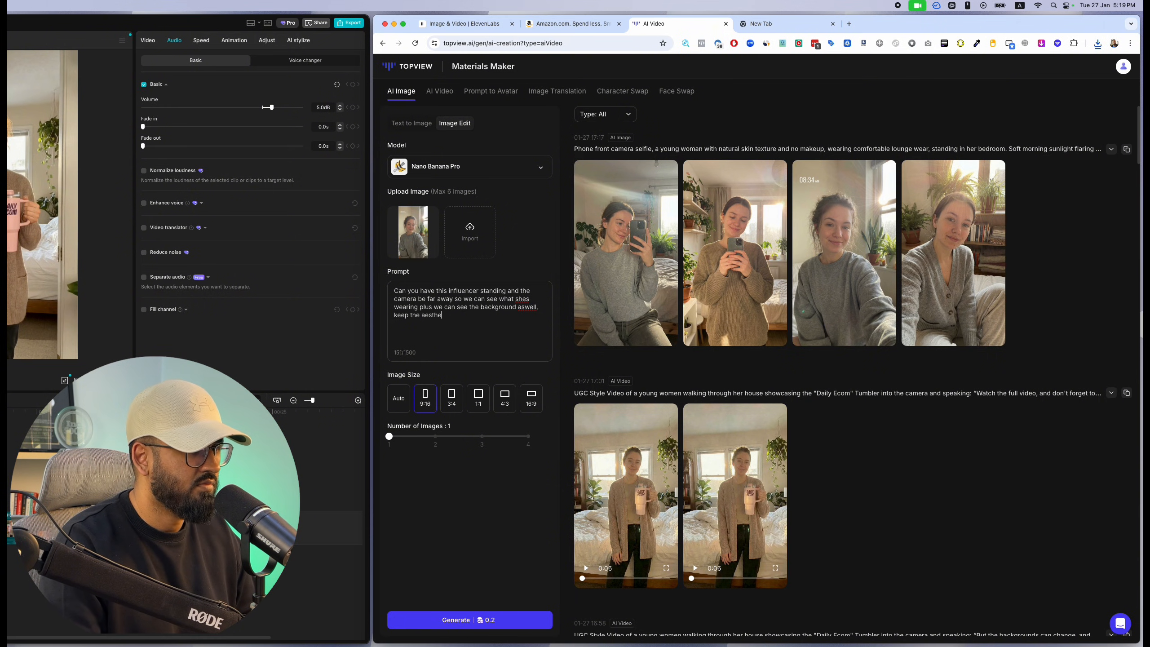
text(tic and the influe)
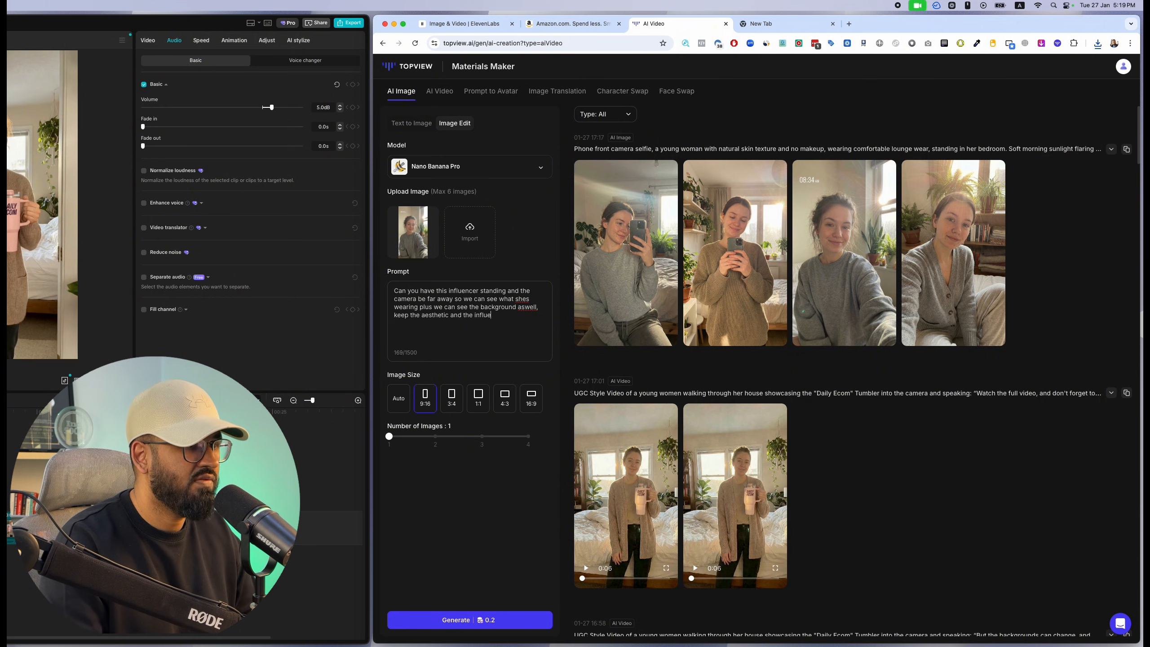
text(ncer looking the same)
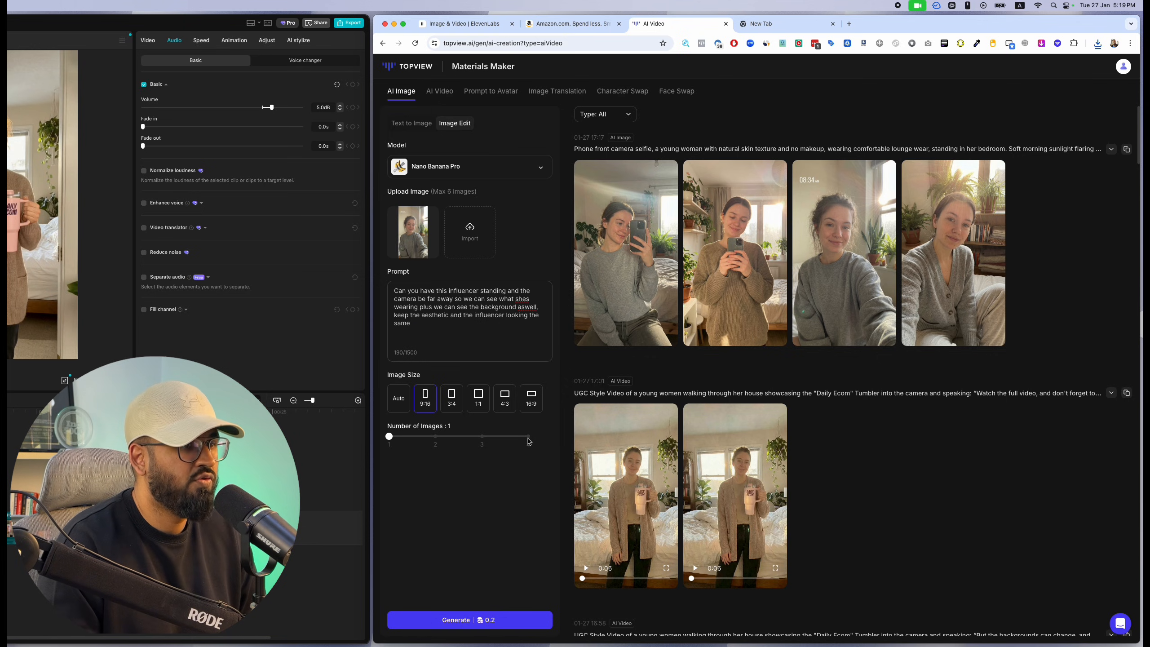
Step: Set the number of images to 4 and generate the standing-pose edits of the reference selfie
drag(390, 436, 527, 436)
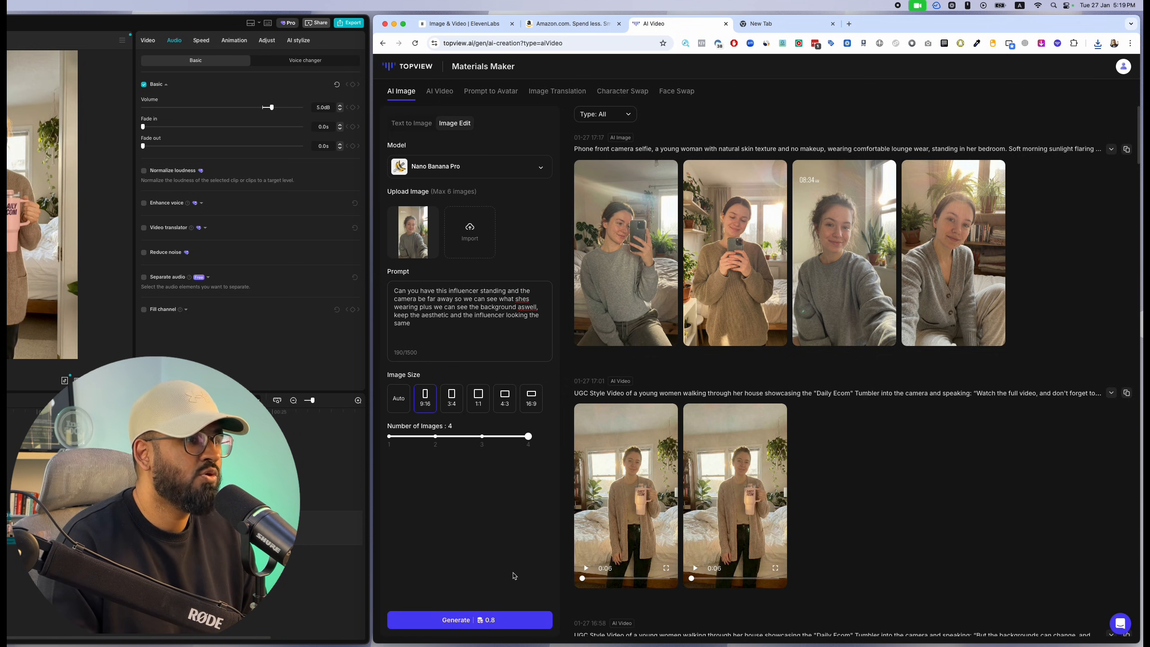
click(505, 629)
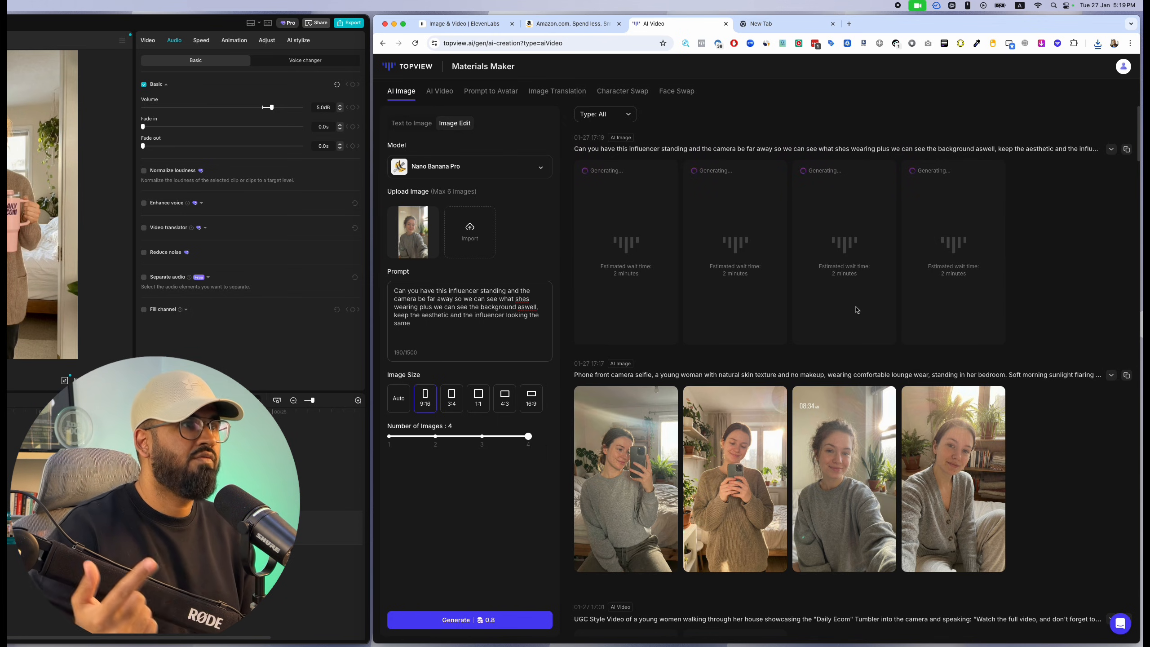
Step: Preview the fourth and first generated standing images enlarged and compare the woman's pose, outfit and background
mouse_move(762, 539)
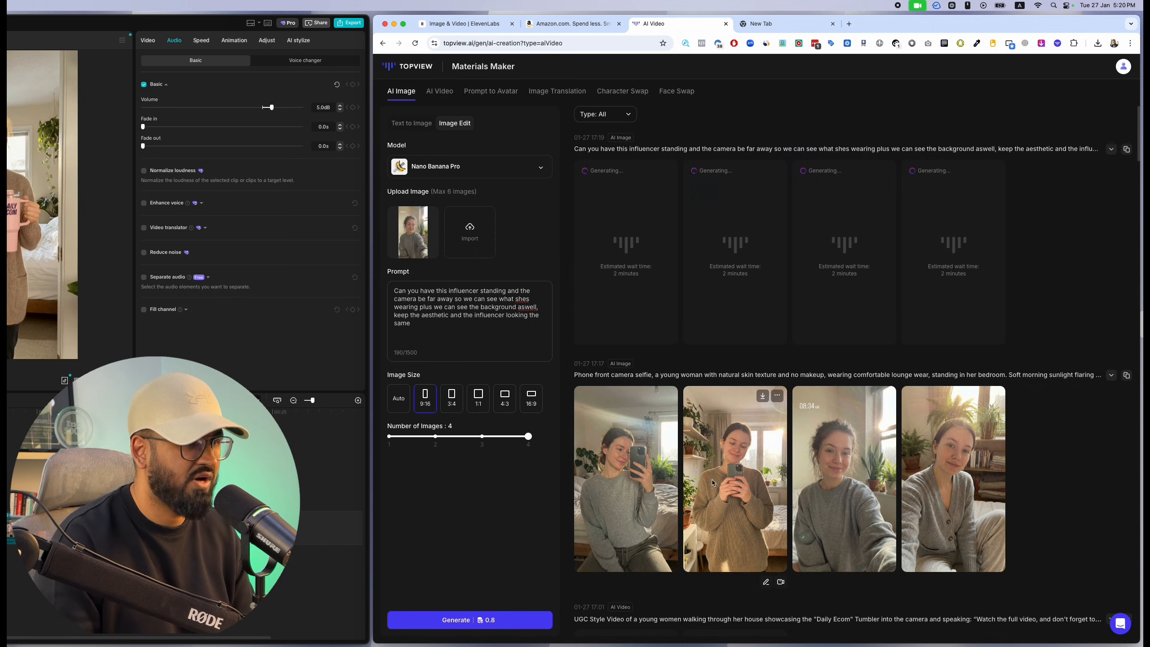
click(1001, 219)
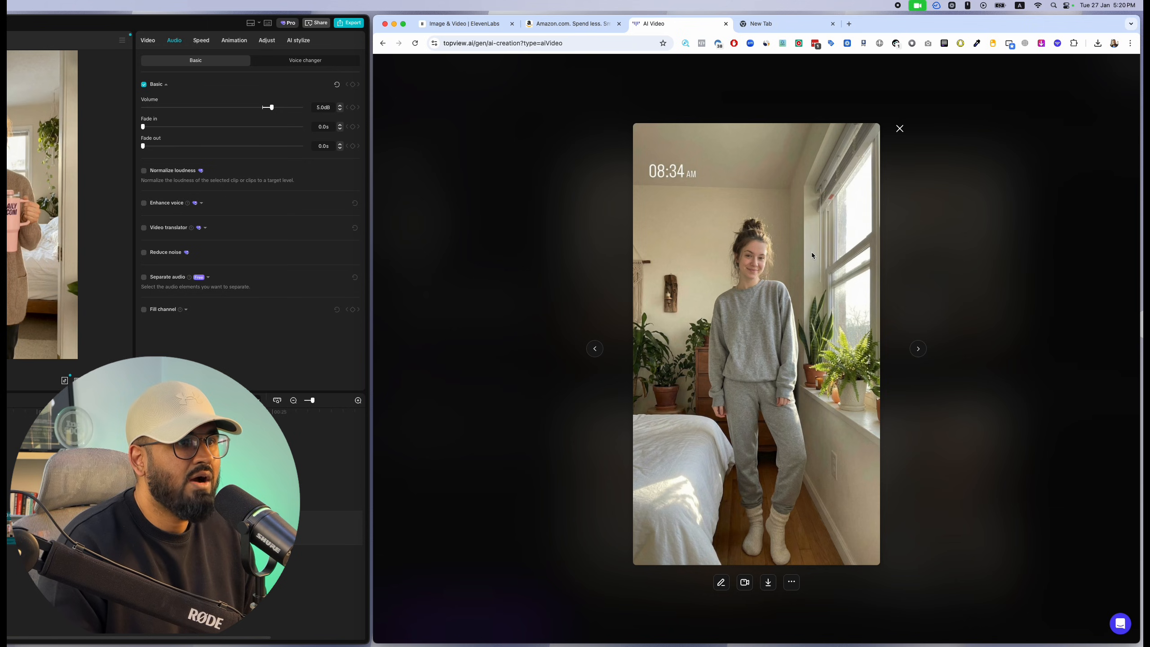
click(900, 129)
click(925, 166)
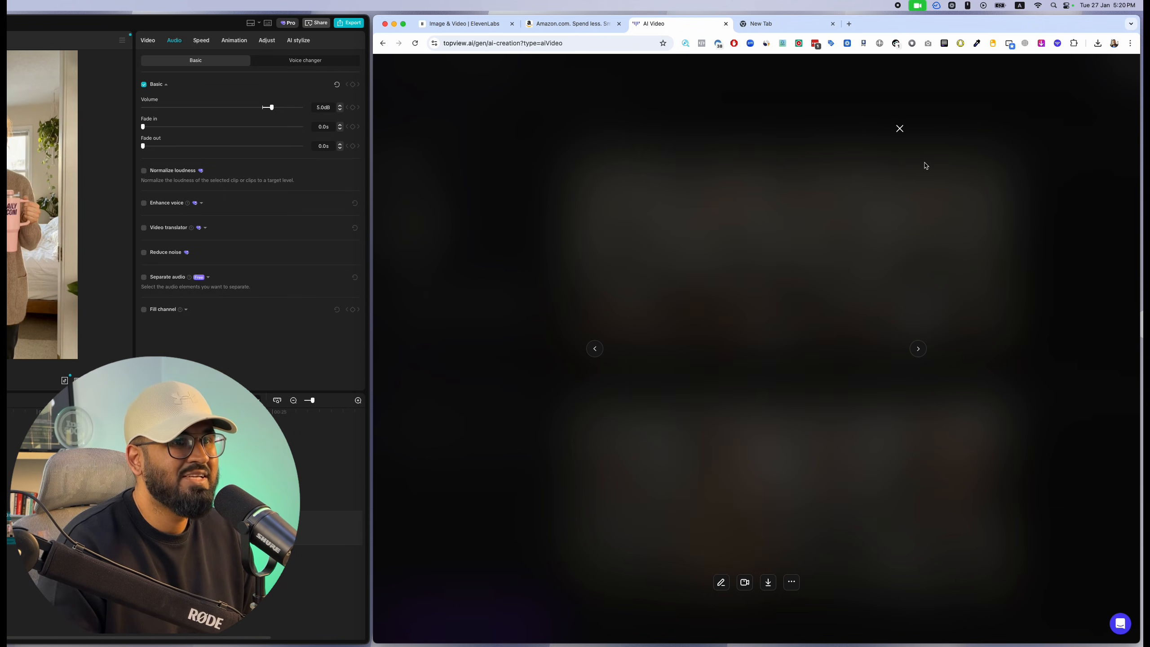
click(899, 129)
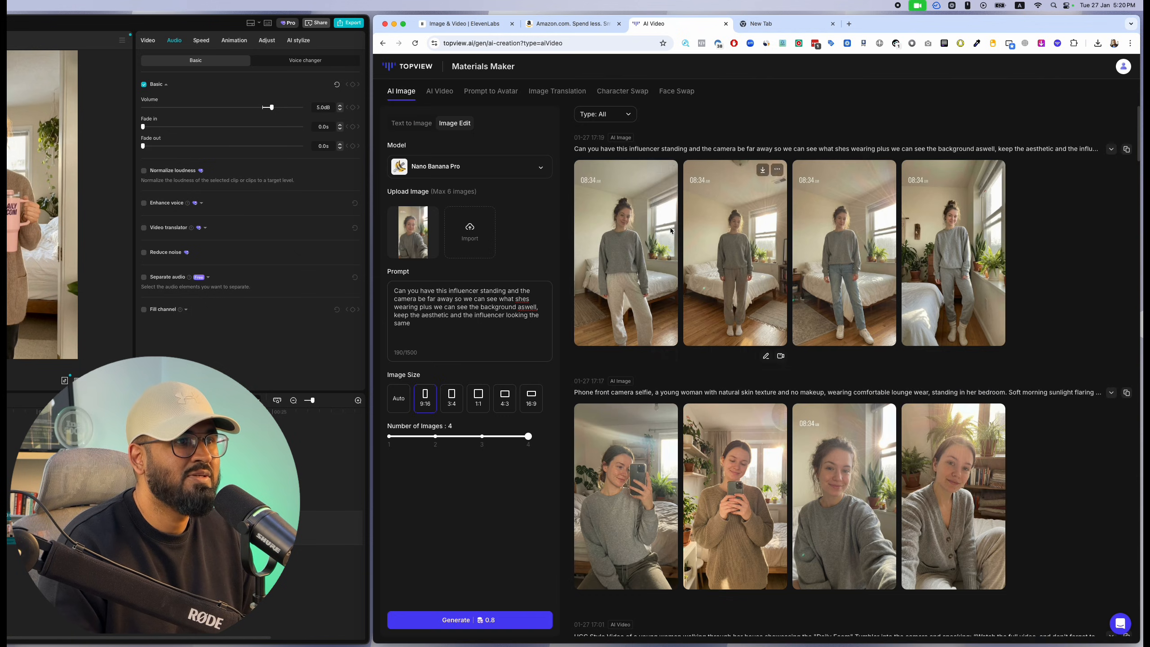
click(609, 221)
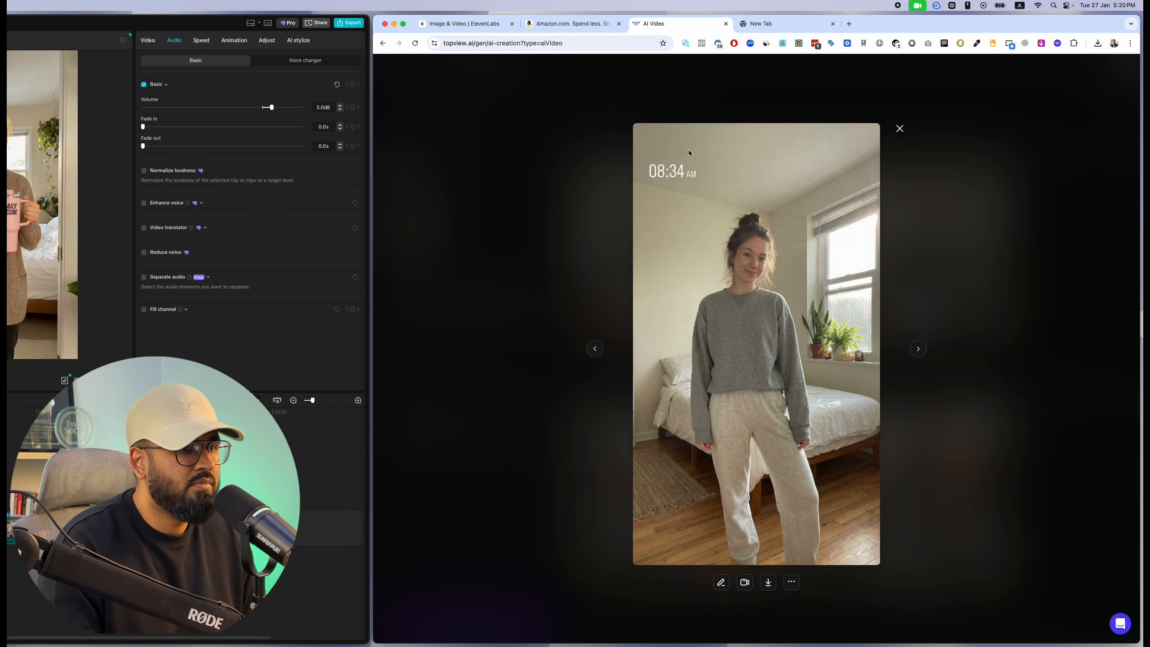
Step: Close the enlarged preview and download the fourth standing image from the newest results
click(899, 128)
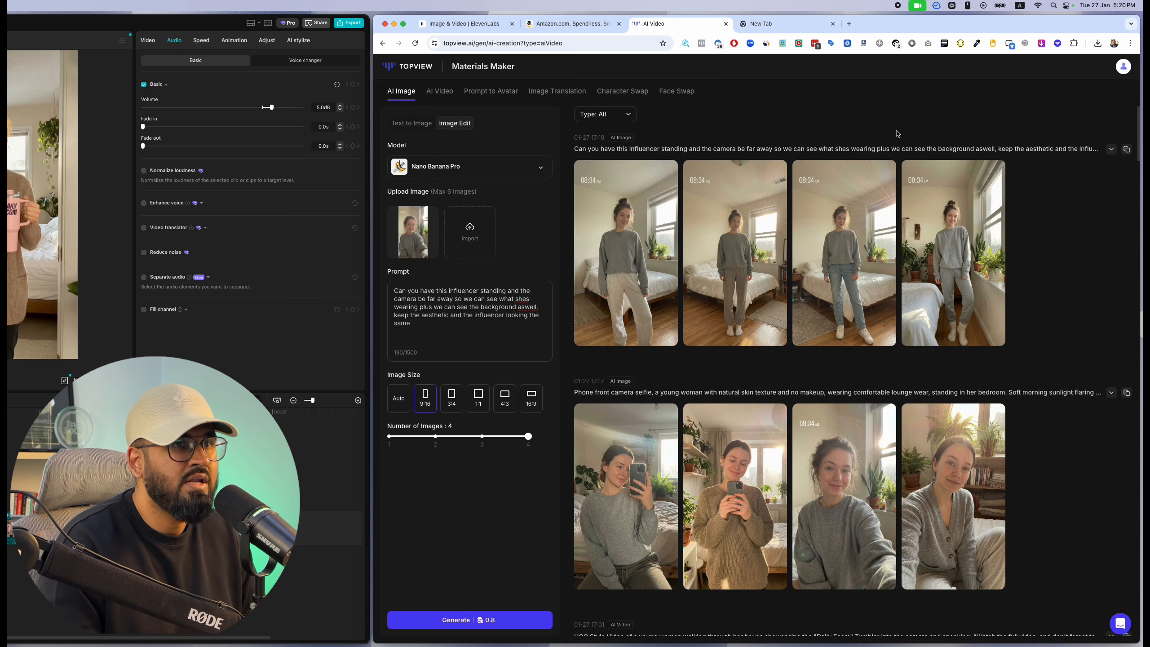
click(979, 173)
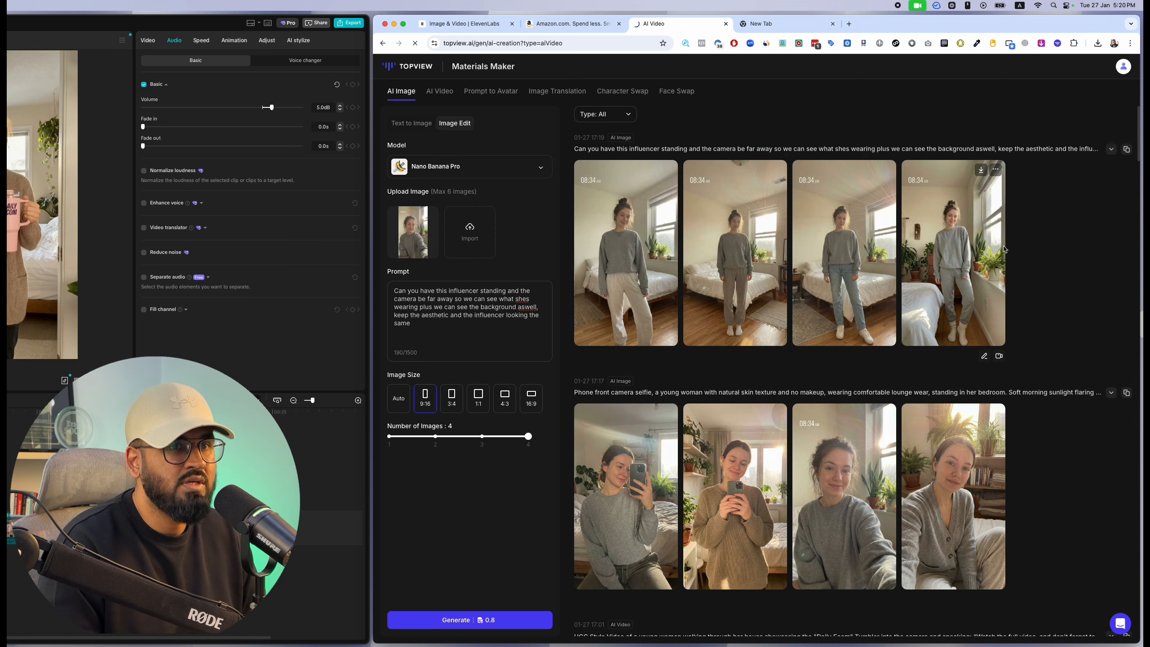
Step: Upload the newest standing-pose JPEG from the Downloads folder as a reference image for the edit
mouse_move(427, 247)
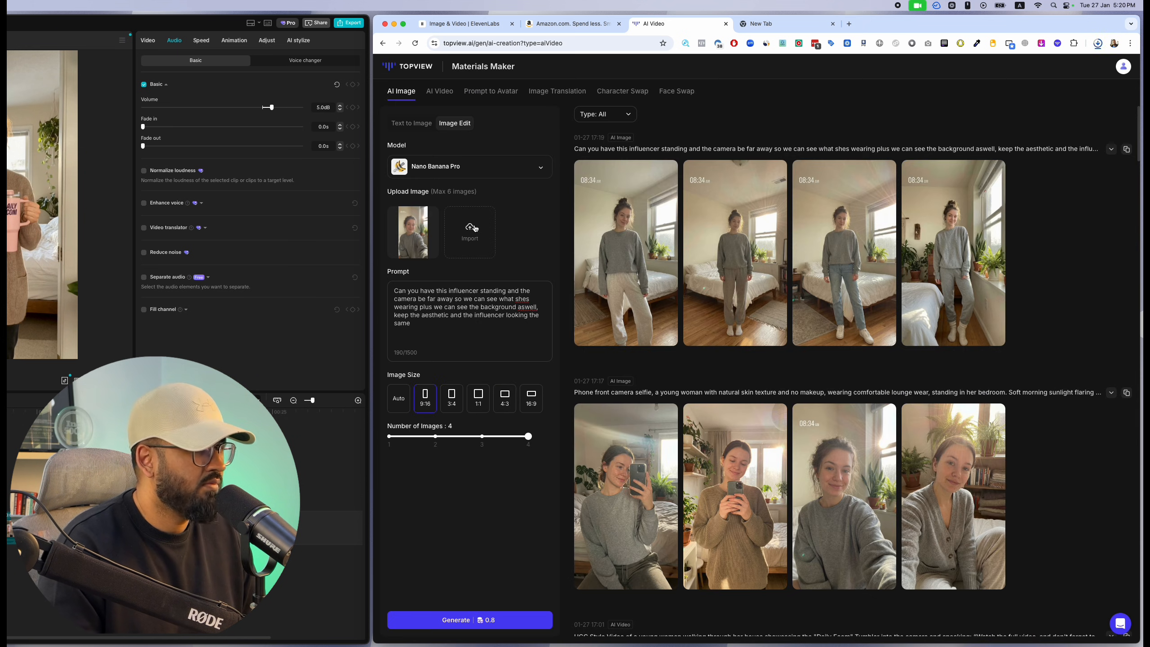
click(484, 272)
click(704, 208)
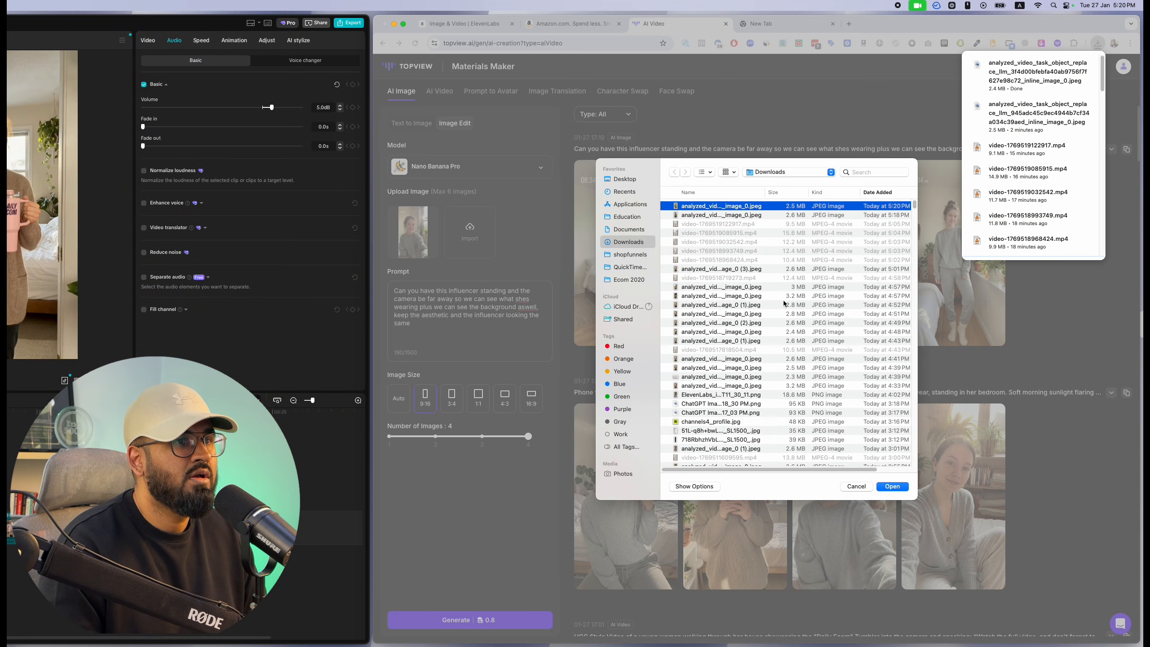
key(space)
key(space)
key(space)
key(space)
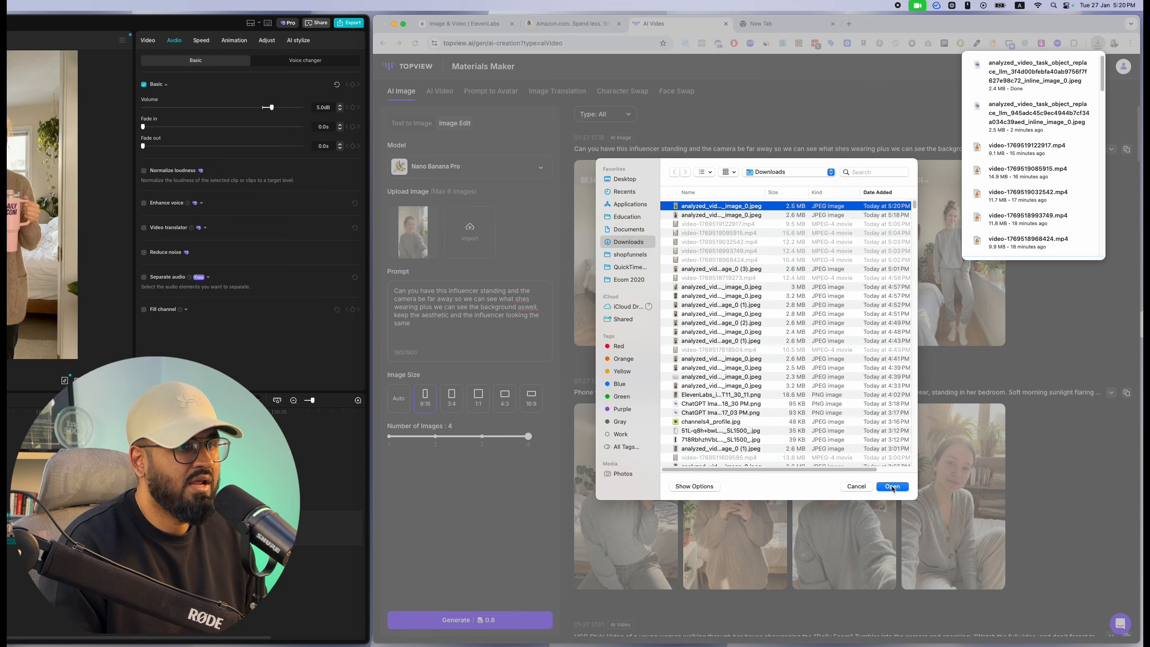
click(892, 486)
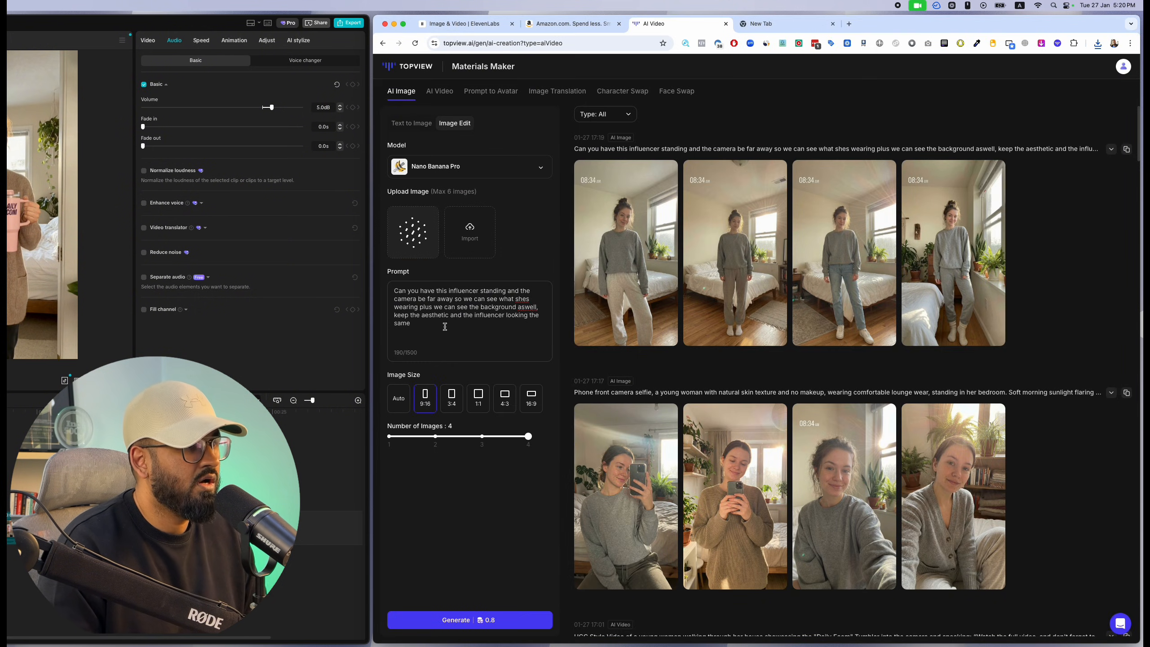
Step: Replace the prompt with "This image looks great,. lets remove the timestamp and upscale and add a little more realism"
key(super+a)
key(BackSpace)
text(This )
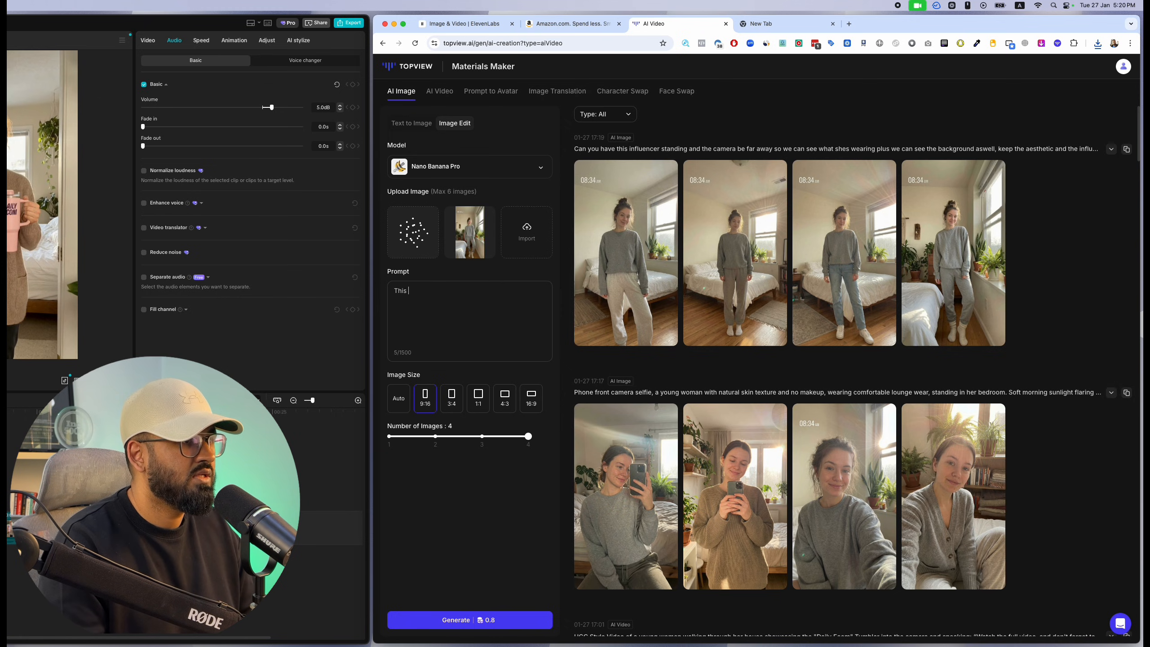
text(image looks great)
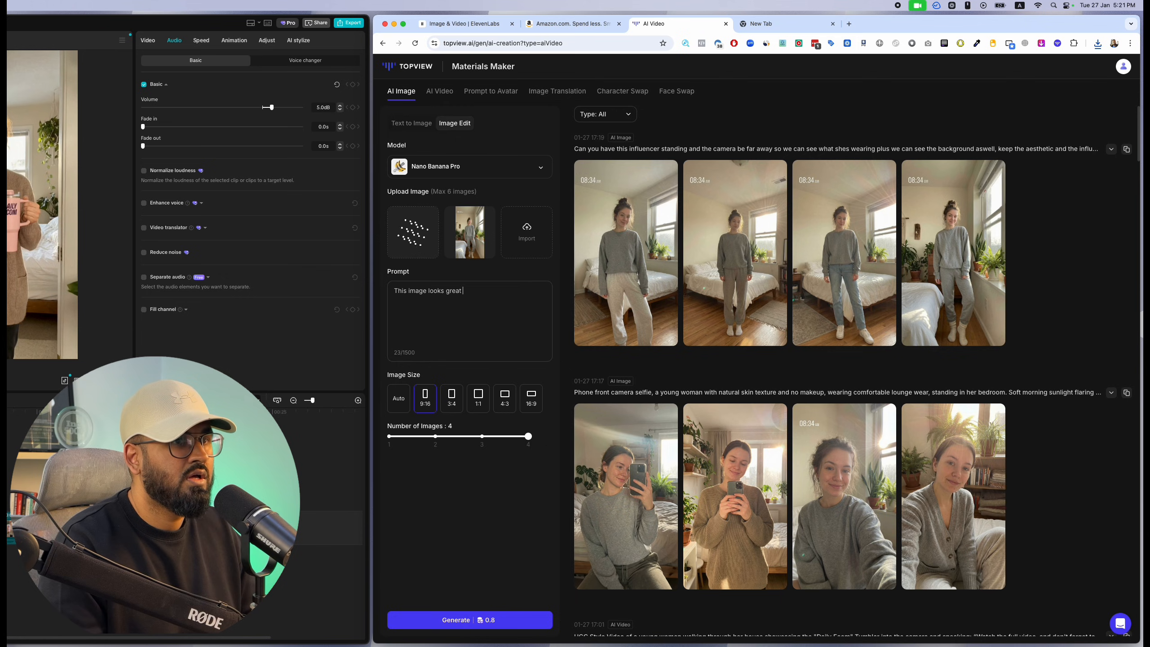
text(emove the timestamp and upscal)
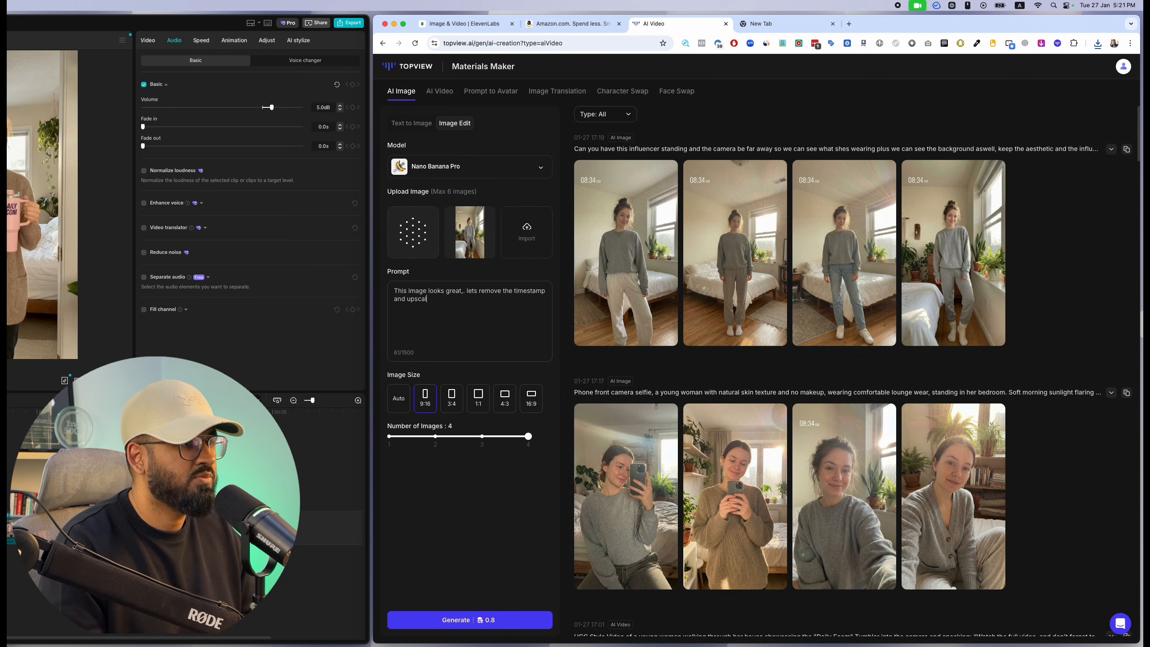
text(e and add a little more realiz)
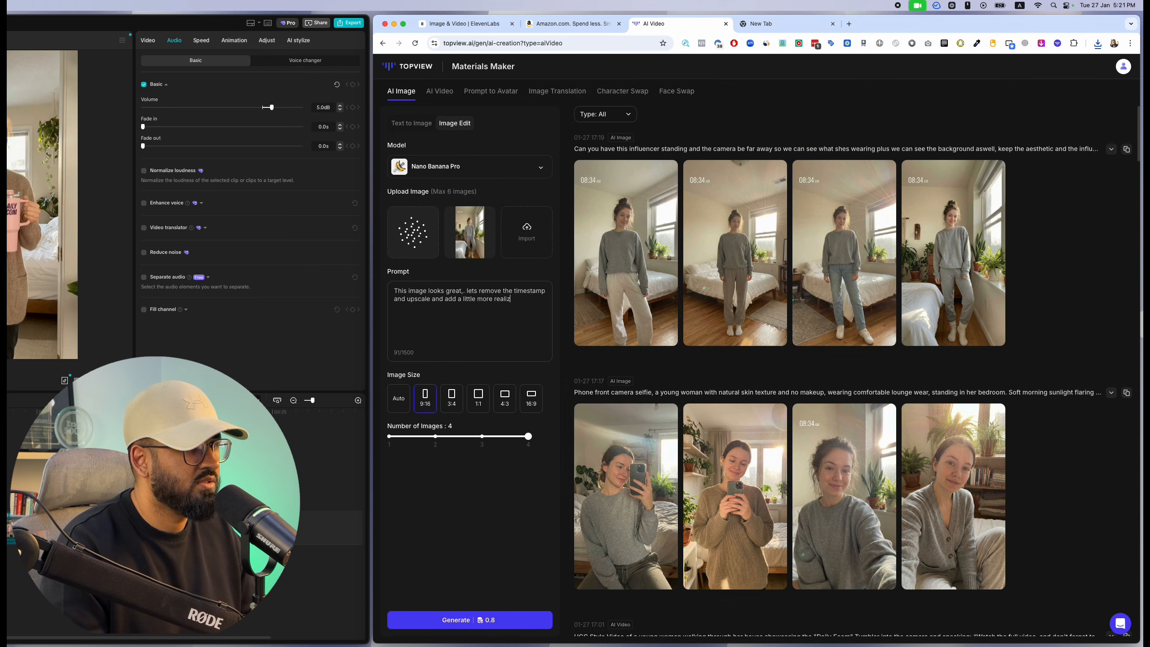
key(BackSpace)
text(s,)
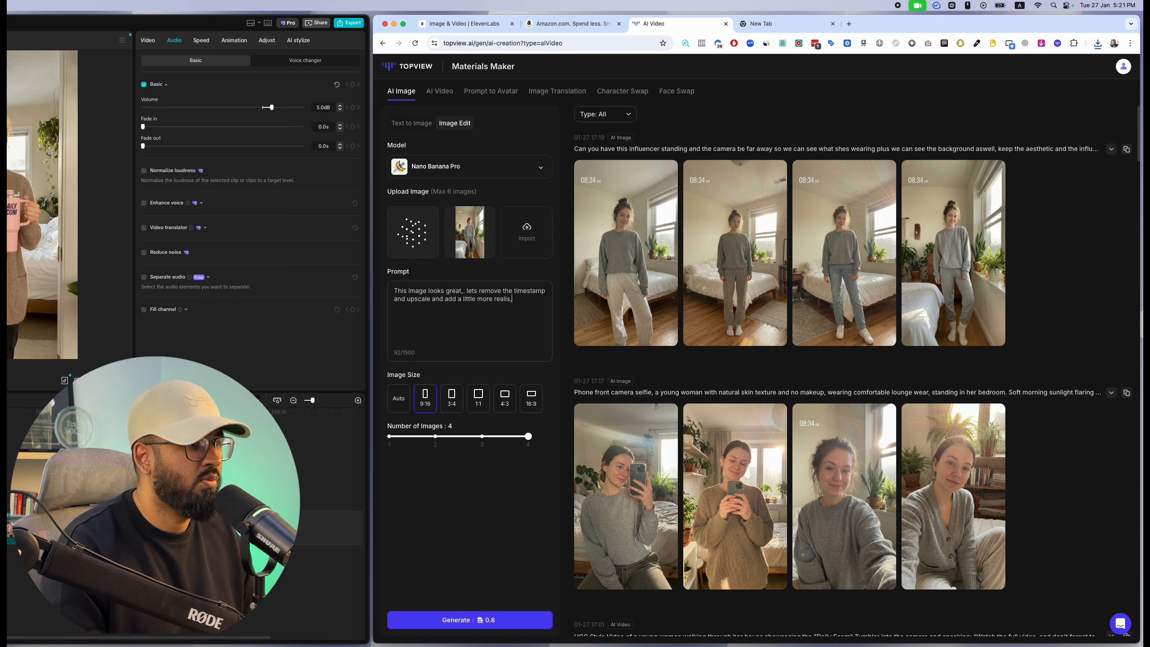
key(BackSpace)
text(m)
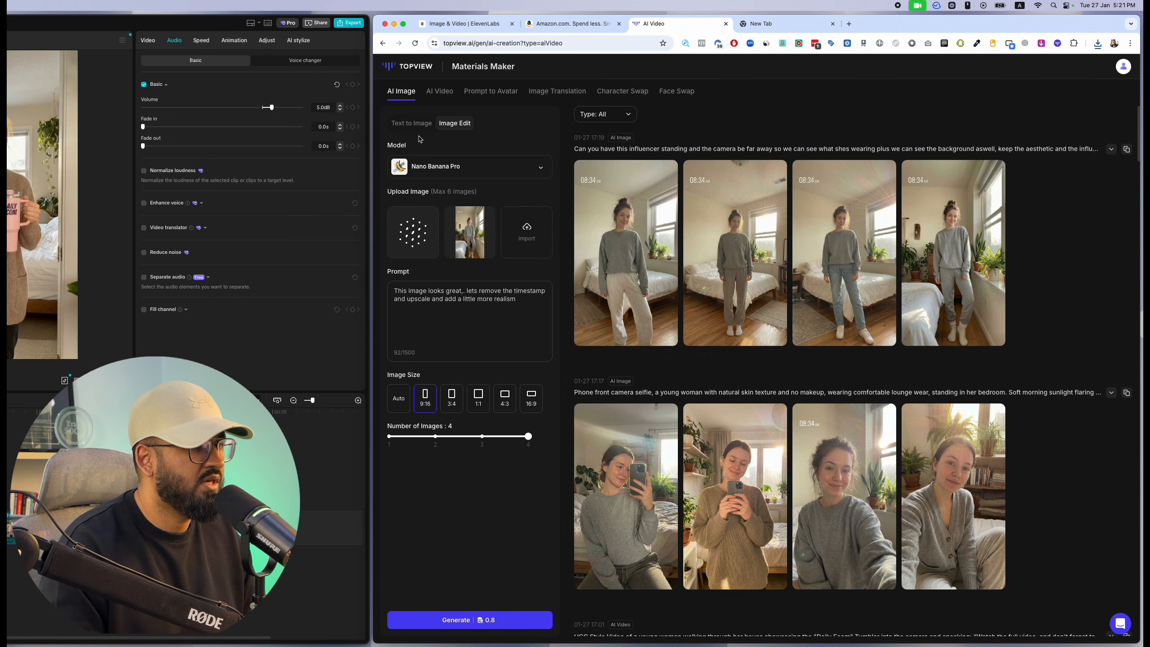
Step: Reload the page, return to AI Image creation and set the number of images to 4
click(487, 216)
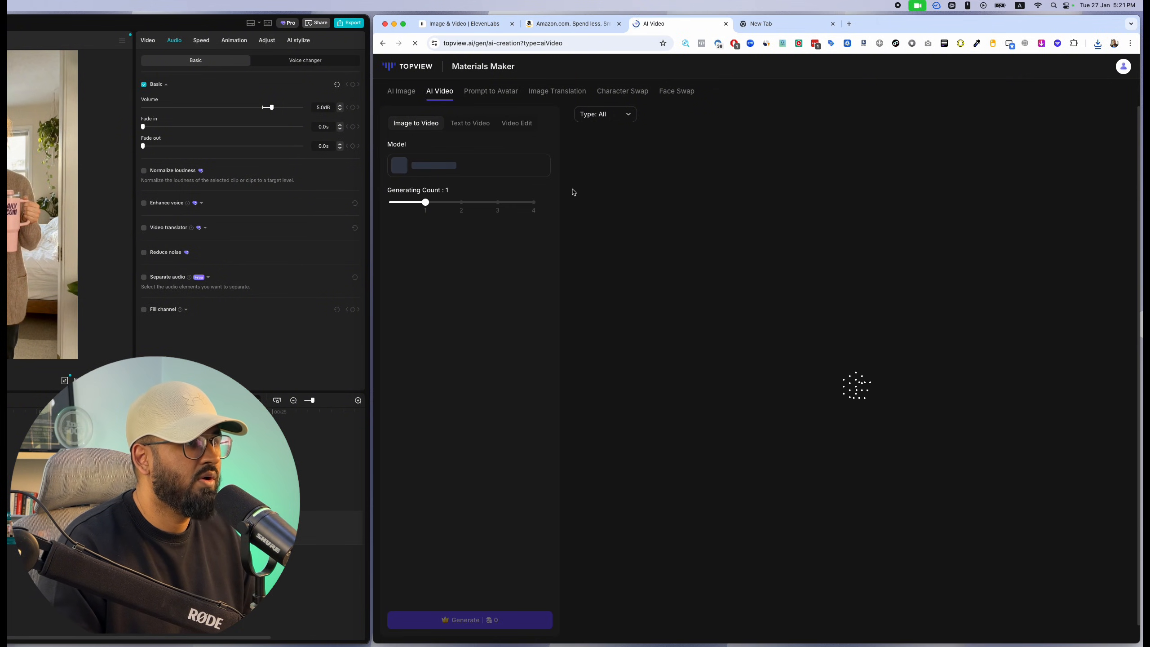
click(407, 95)
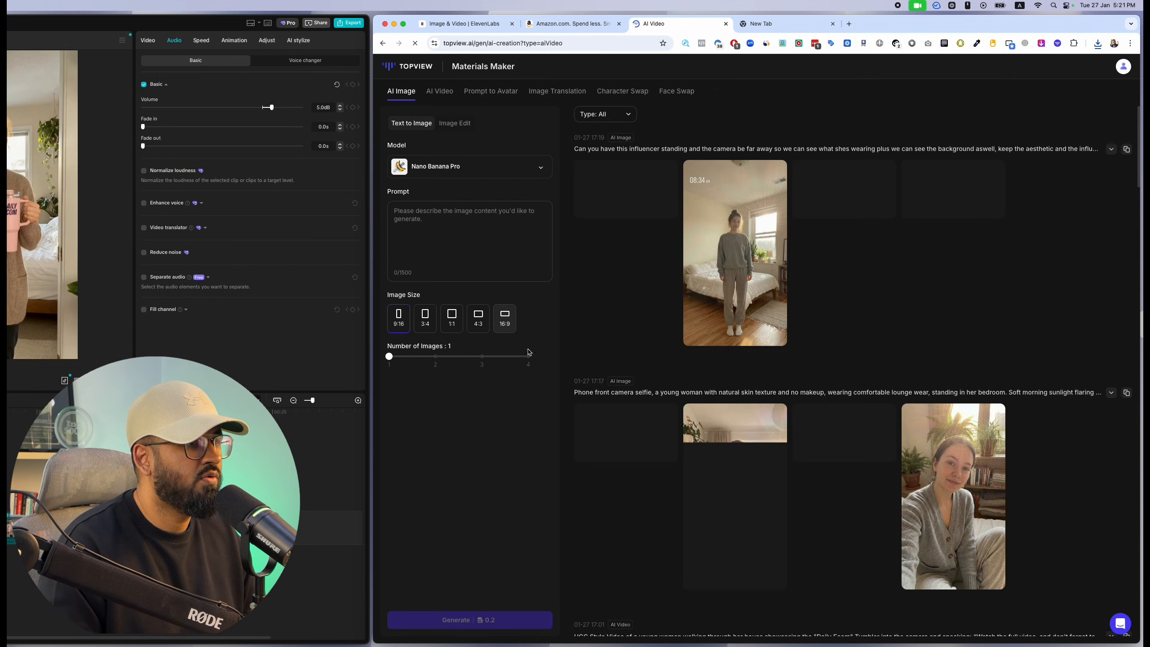
click(528, 356)
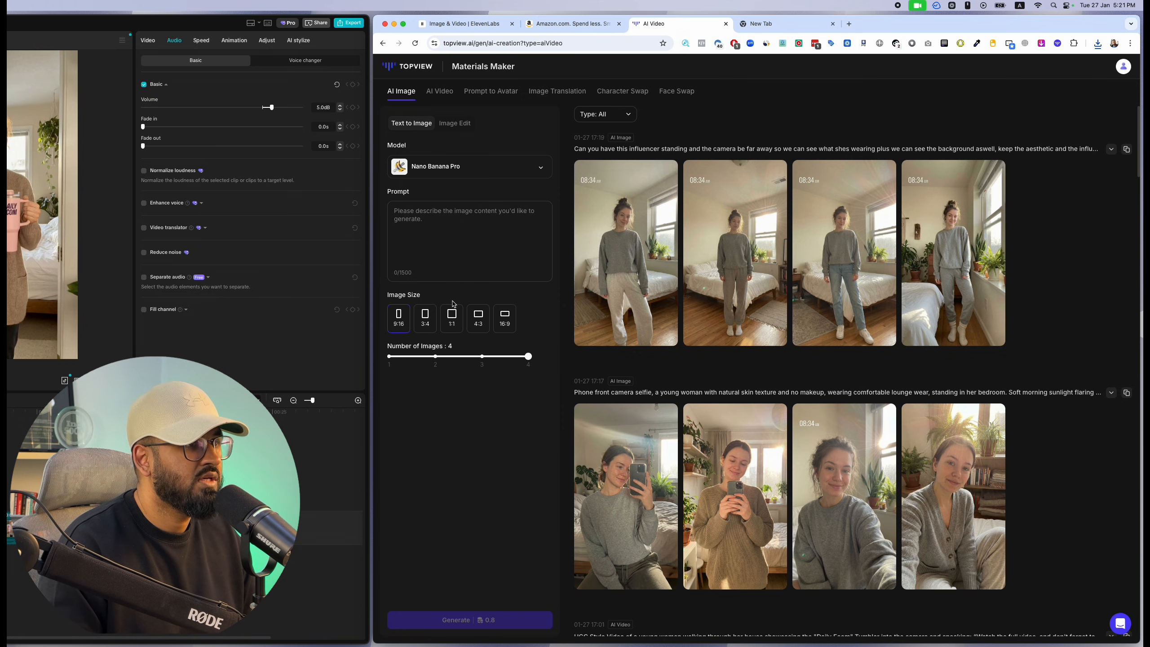
Step: Switch AI Image creation from Text to Image to Image Edit
click(446, 123)
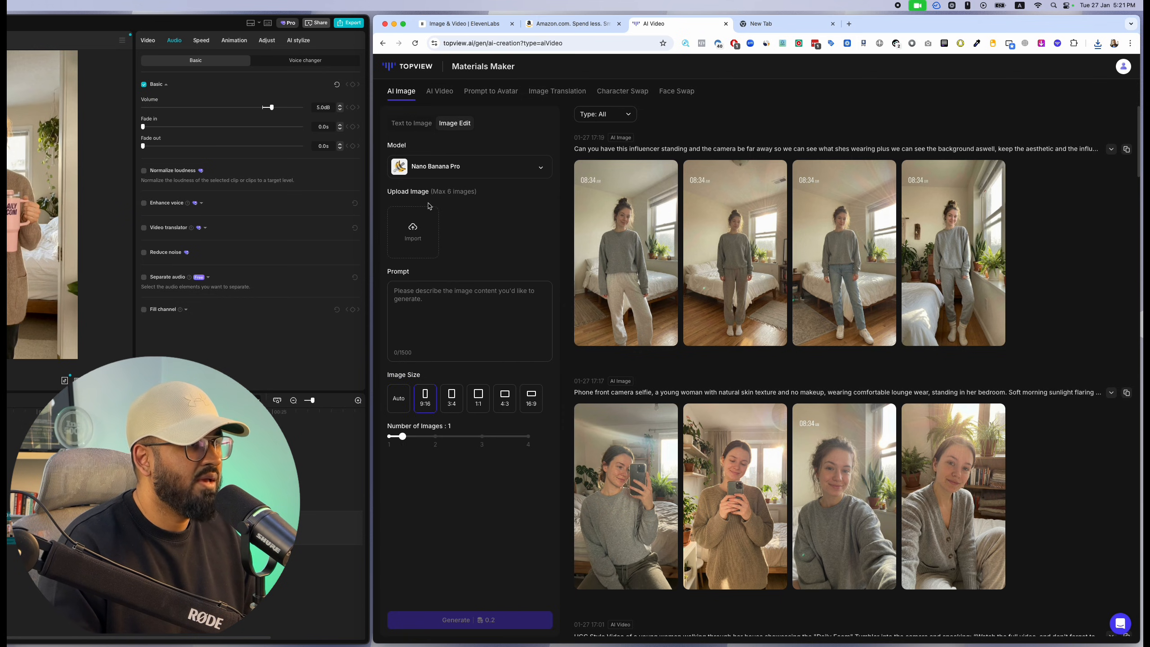
click(411, 230)
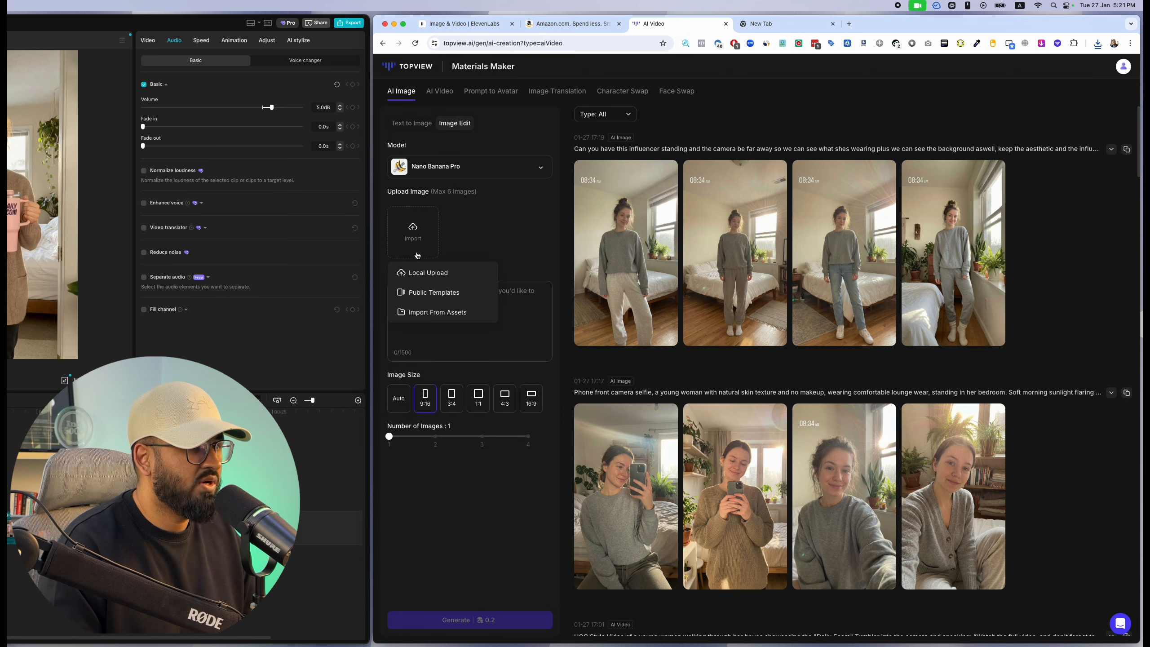
click(471, 312)
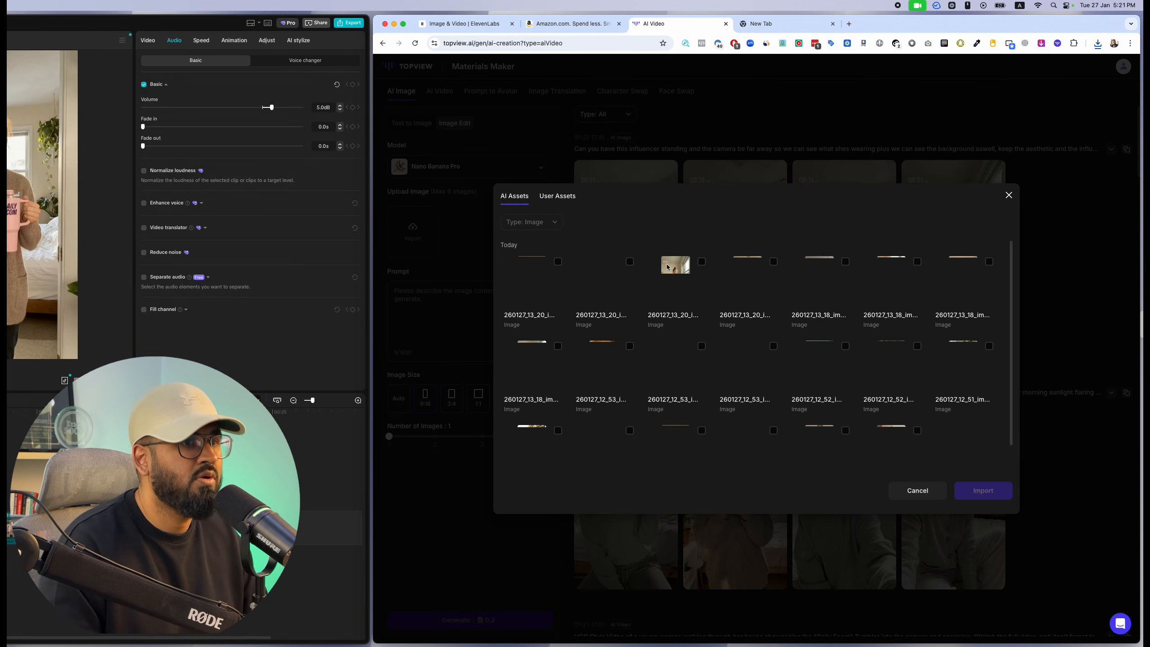
click(1009, 195)
Step: Upload the newest standing-pose JPEG from the Downloads folder as the reference image, previewing it before opening
mouse_move(434, 241)
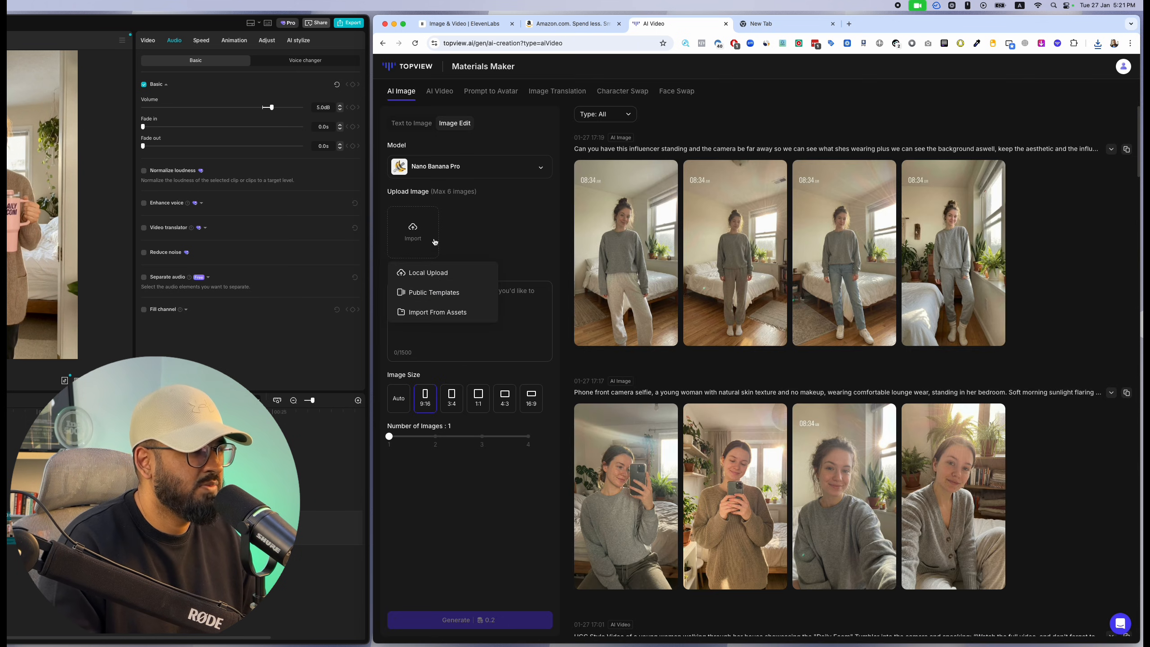
click(428, 273)
click(724, 206)
key(space)
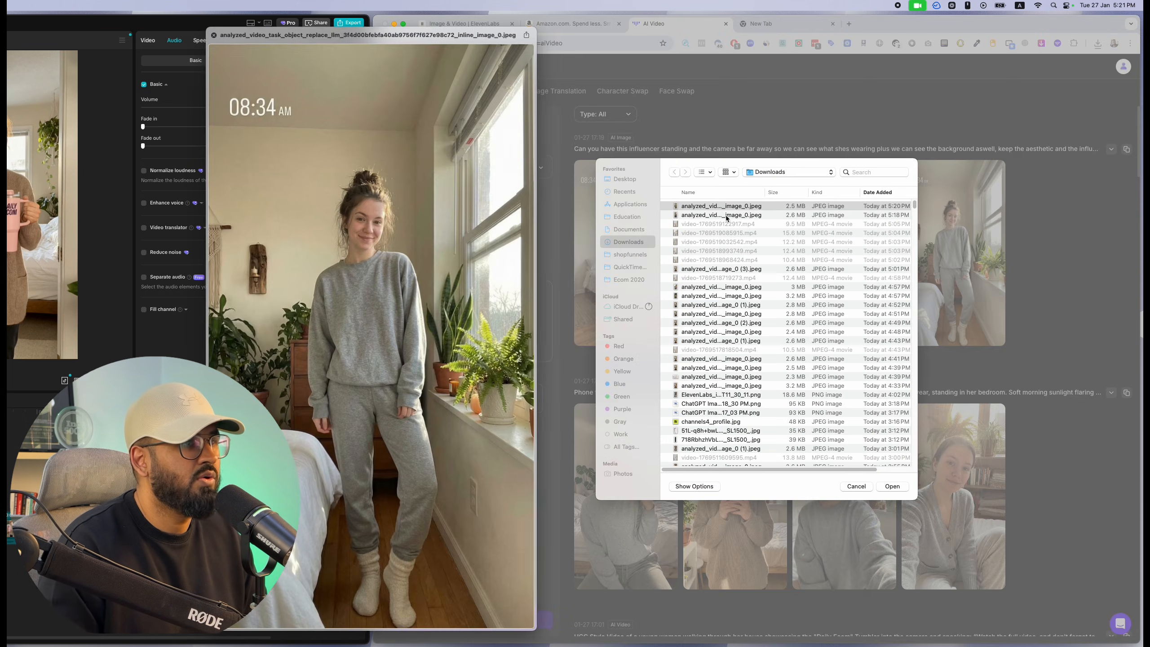
key(space)
key(Return)
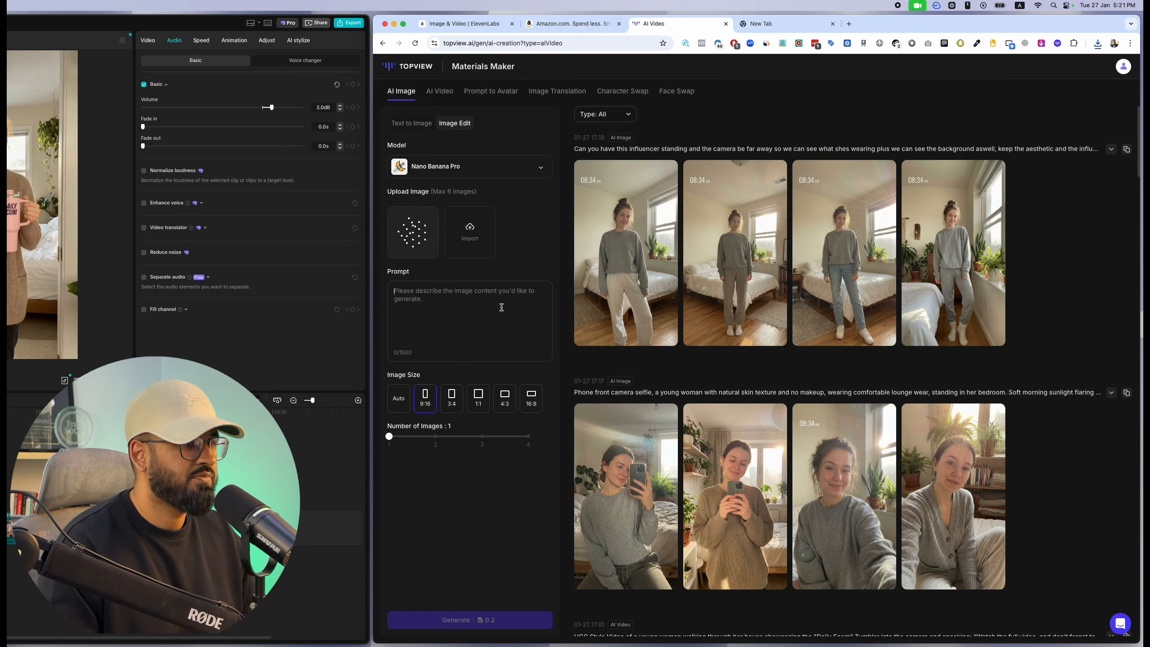
Step: Generate 4 images with the prompt "Can you remove the time from this image, and upscale it, add more details to have this image feel super real"
click(501, 307)
text(Can you remove the time from t)
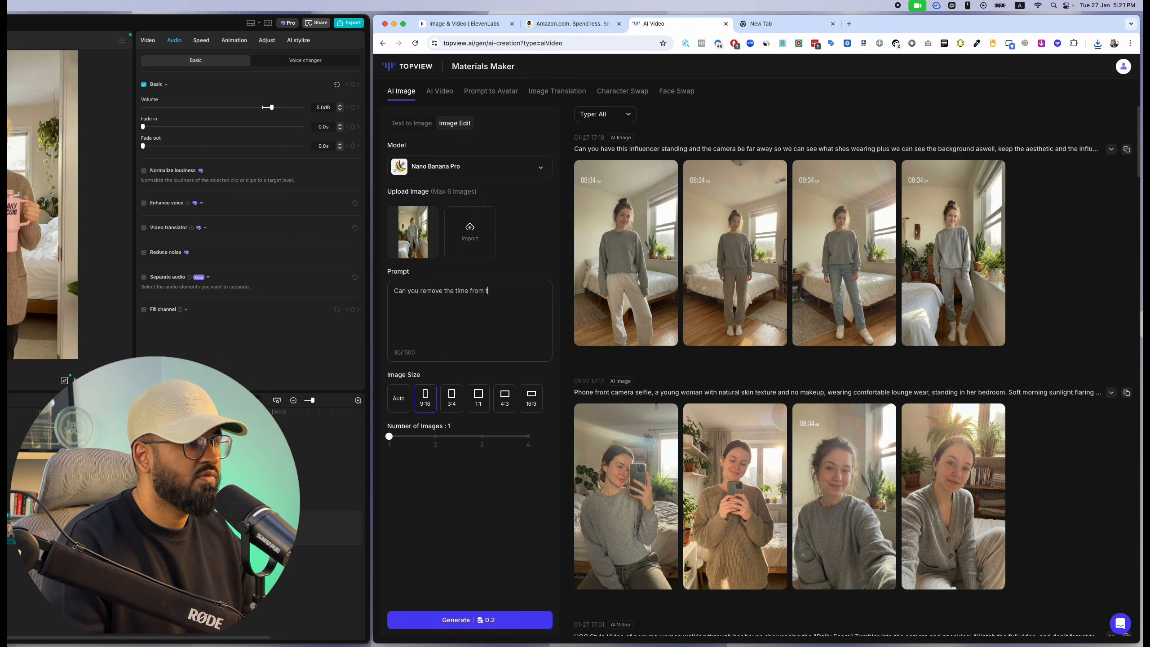
text(his image, and upsc)
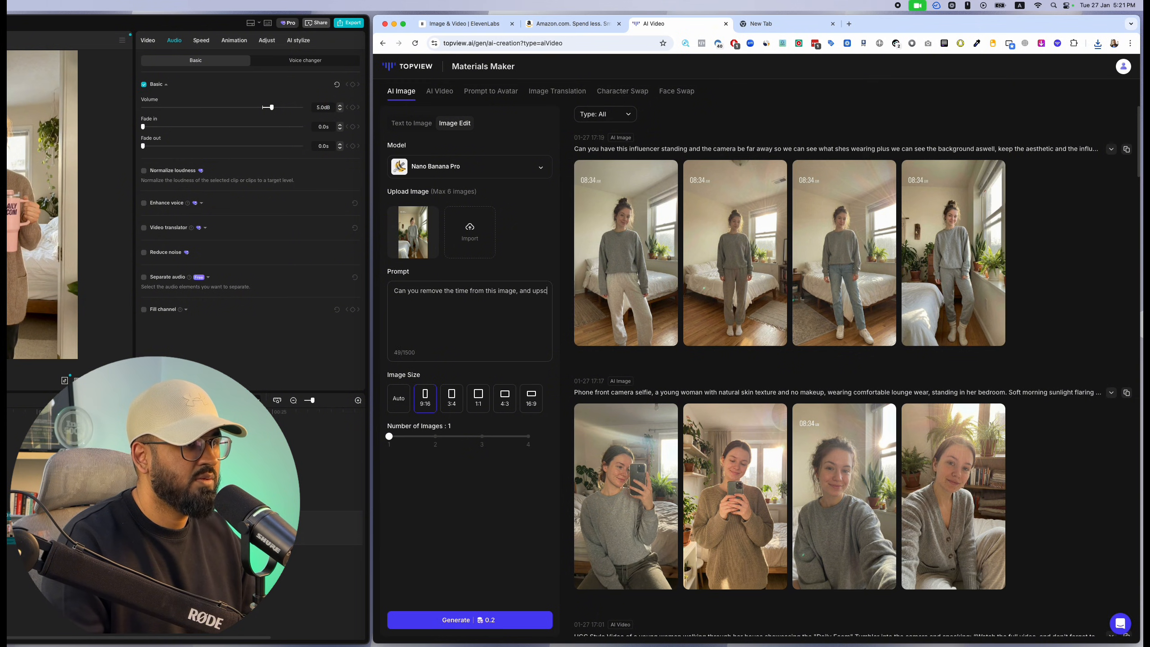
text(ale it, add more details to have this image feel re)
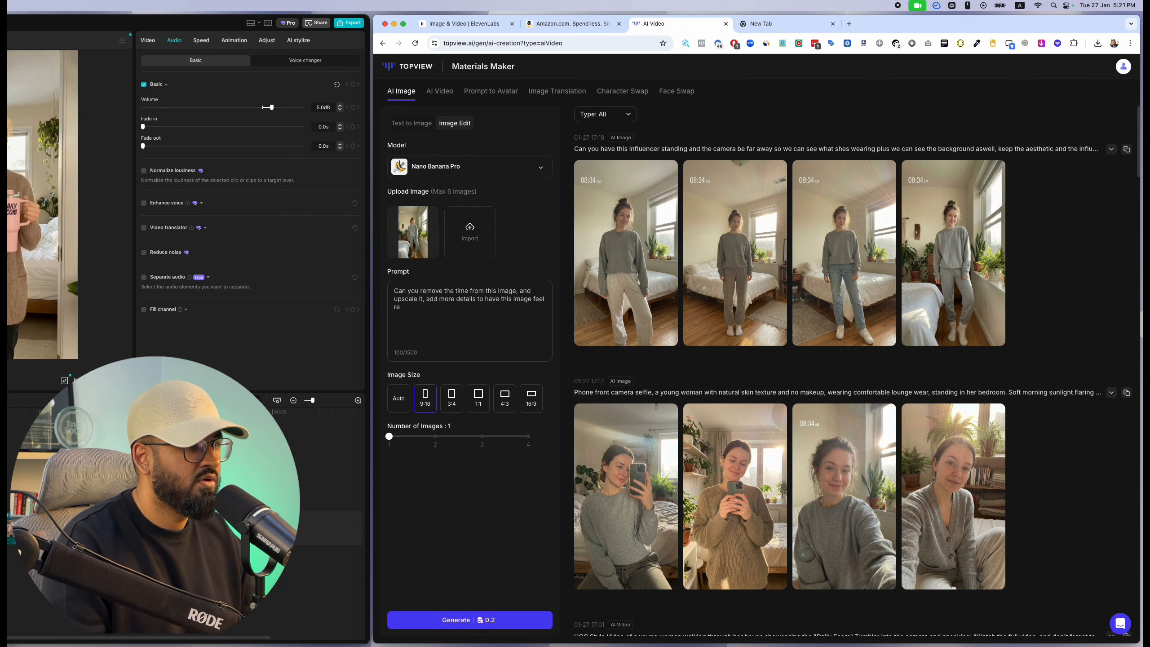
key(BackSpace)
key(BackSpace)
text(p)
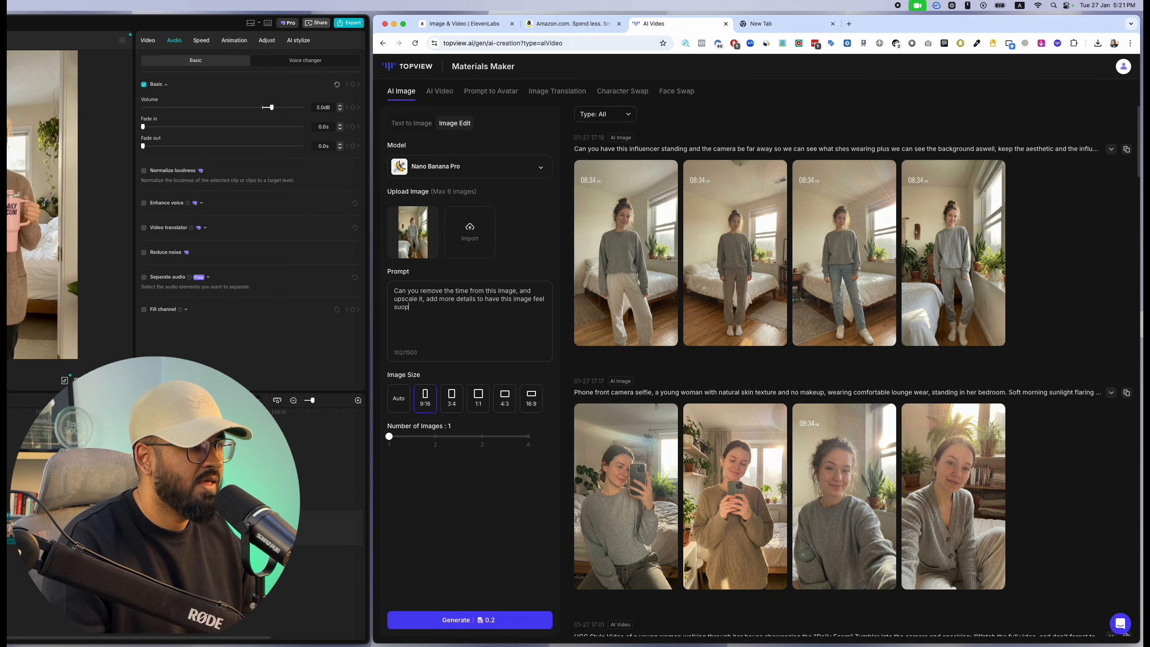
text(scal)
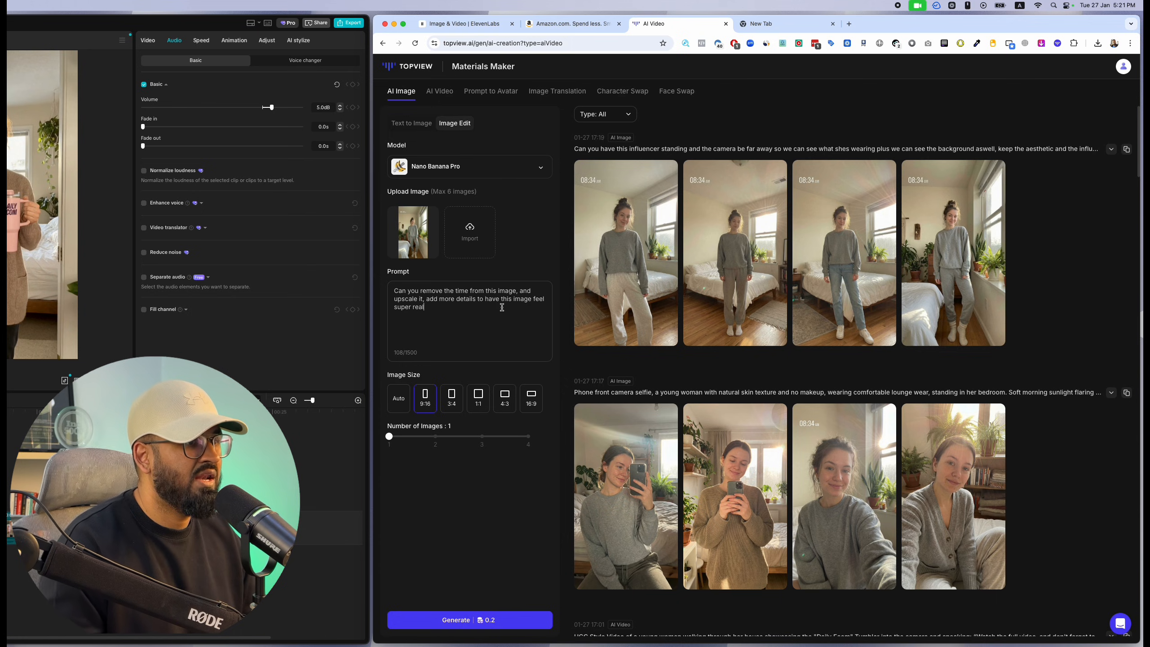
click(527, 436)
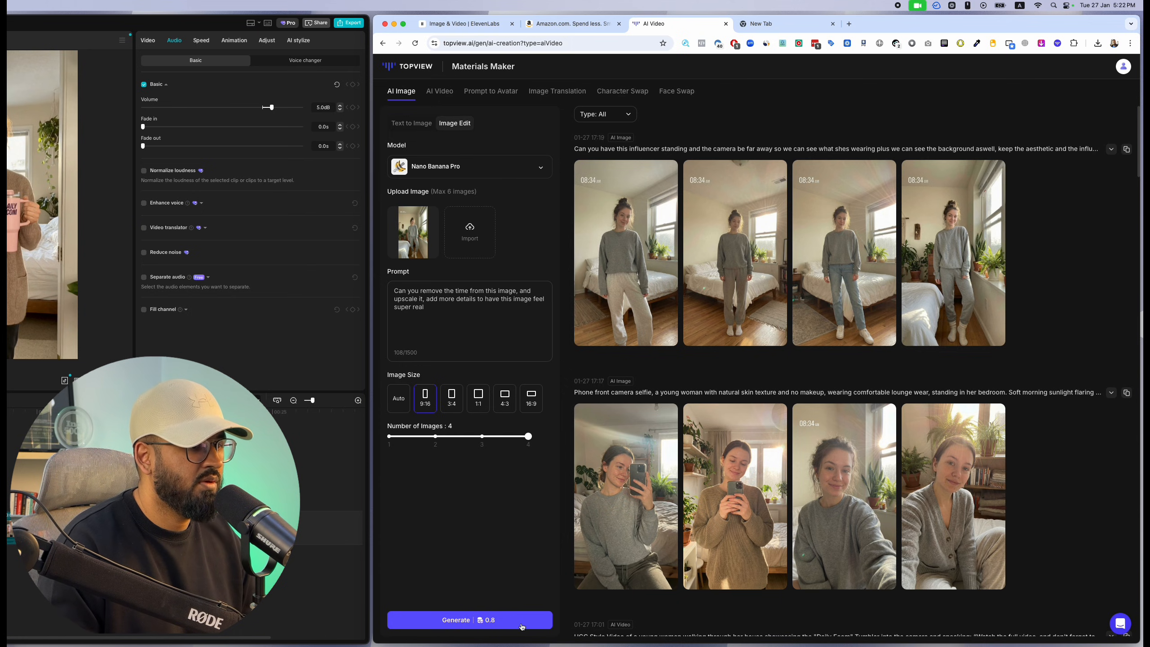
click(470, 619)
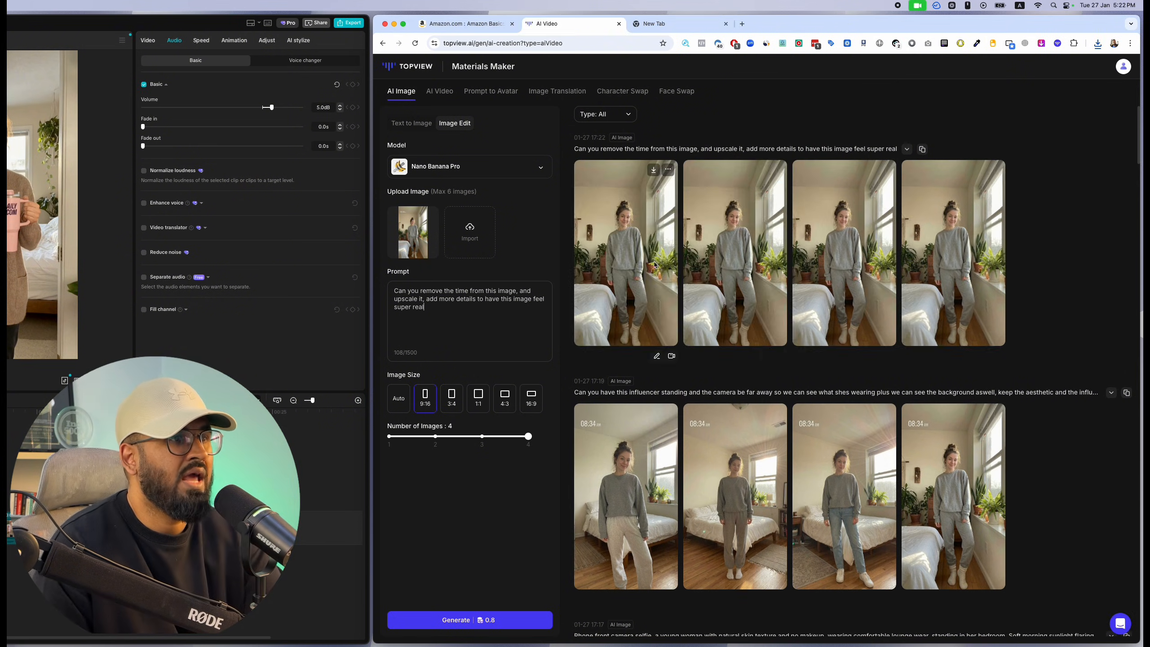
Step: Examine enlarged previews of the third and second images in the newest results, closing each one
click(829, 267)
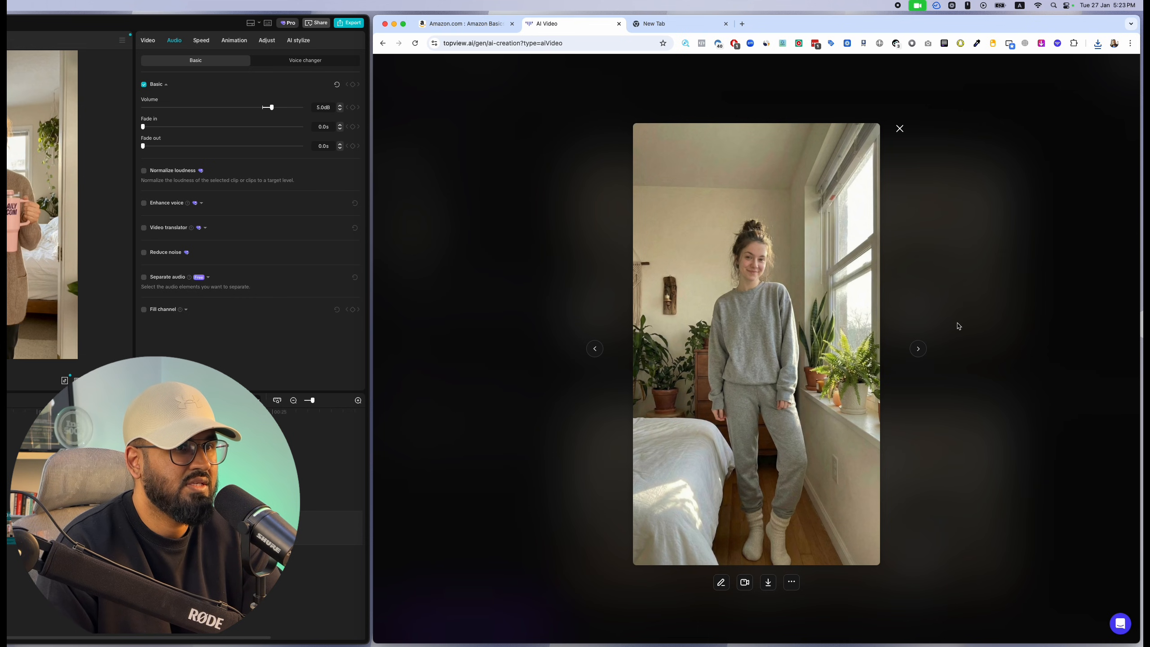
click(896, 129)
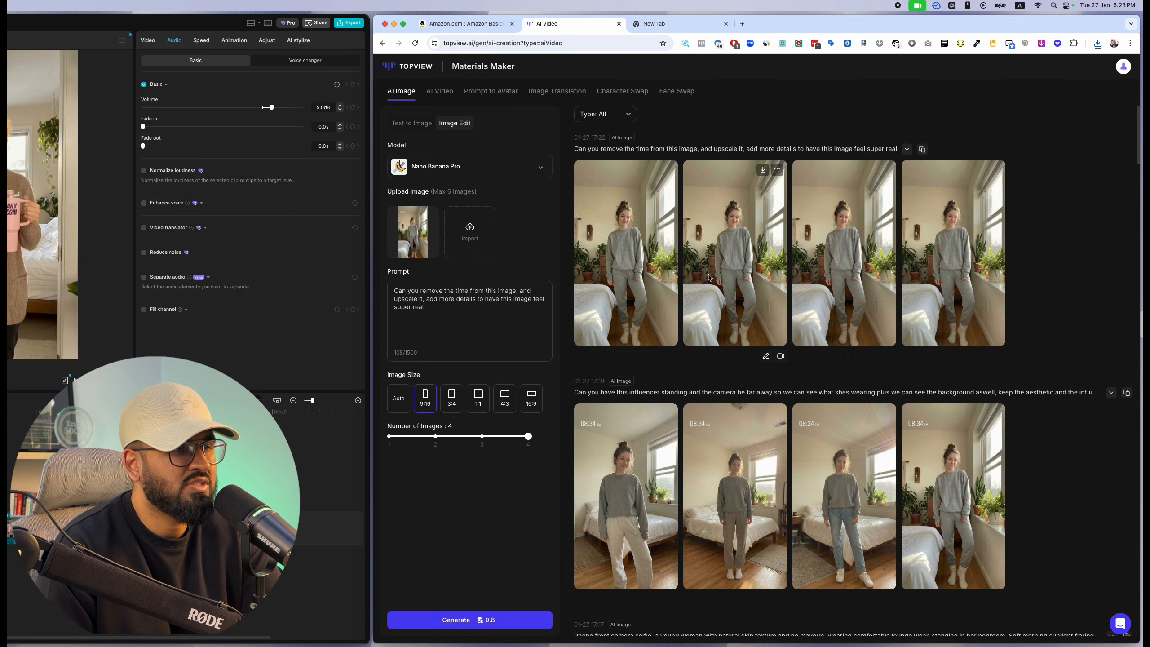
click(717, 260)
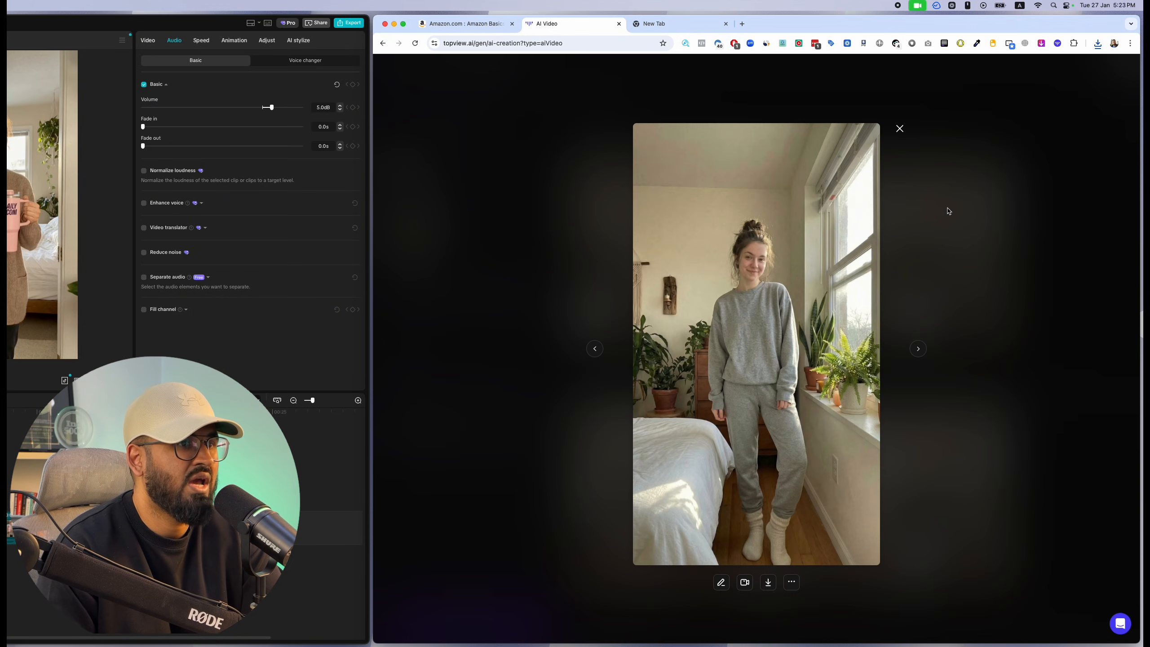
click(899, 130)
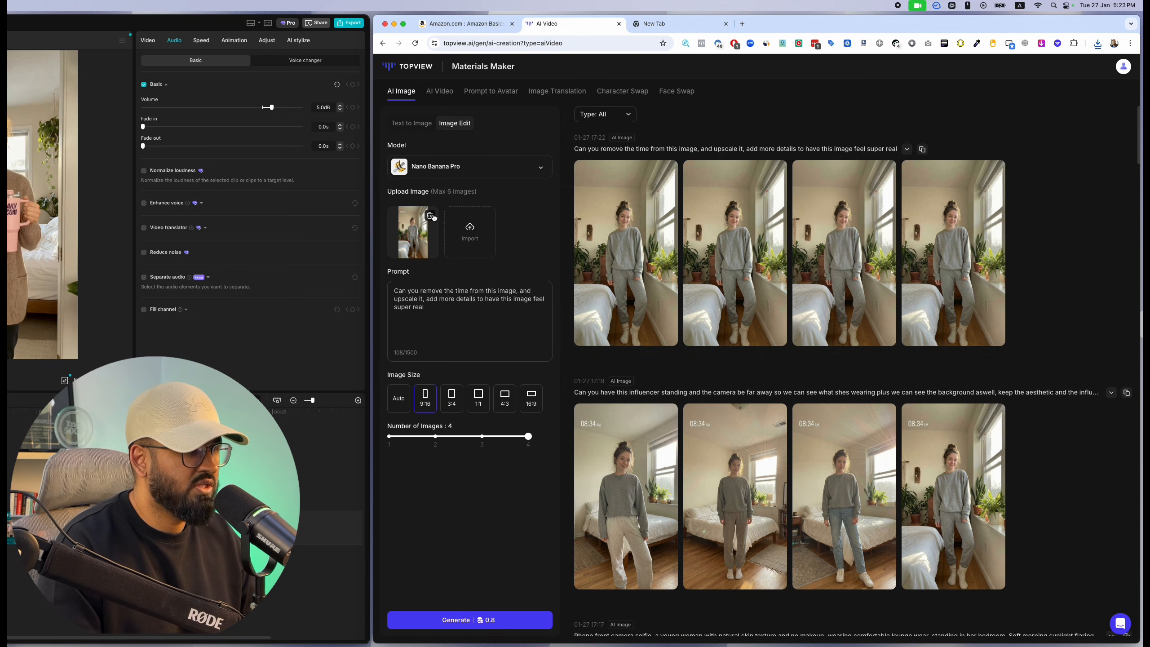
Step: Remove the standing-pose reference image, switch to the Amazon product page and select "Thick Exercise Yoga Mat with Carrying Strap" in the title
click(431, 216)
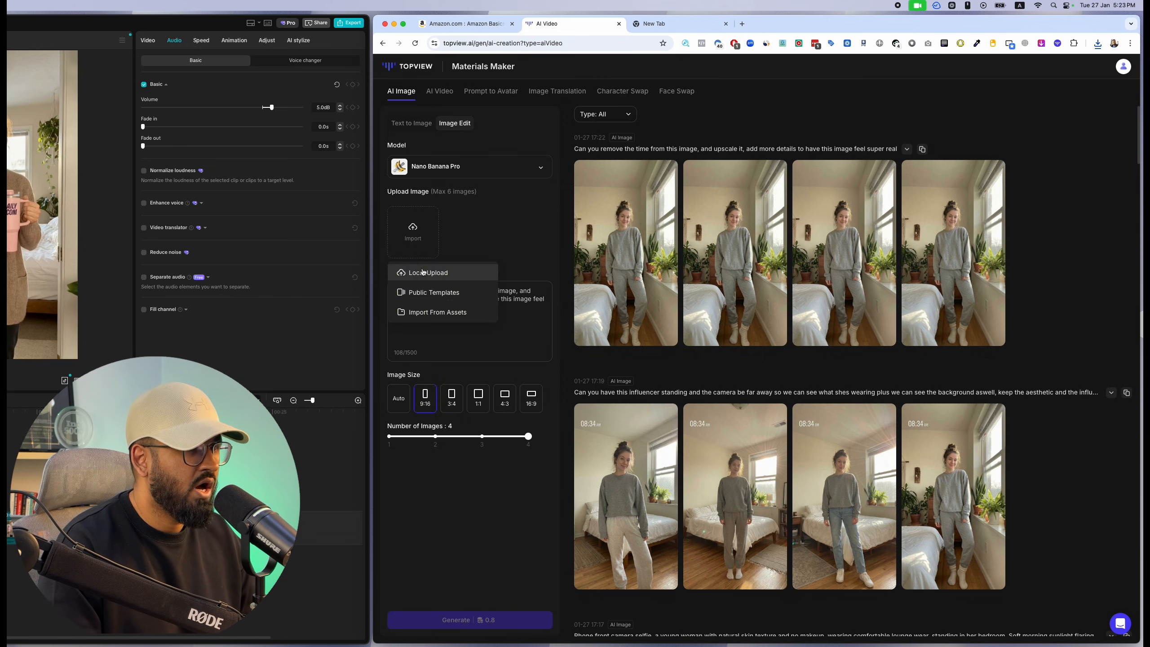
click(497, 29)
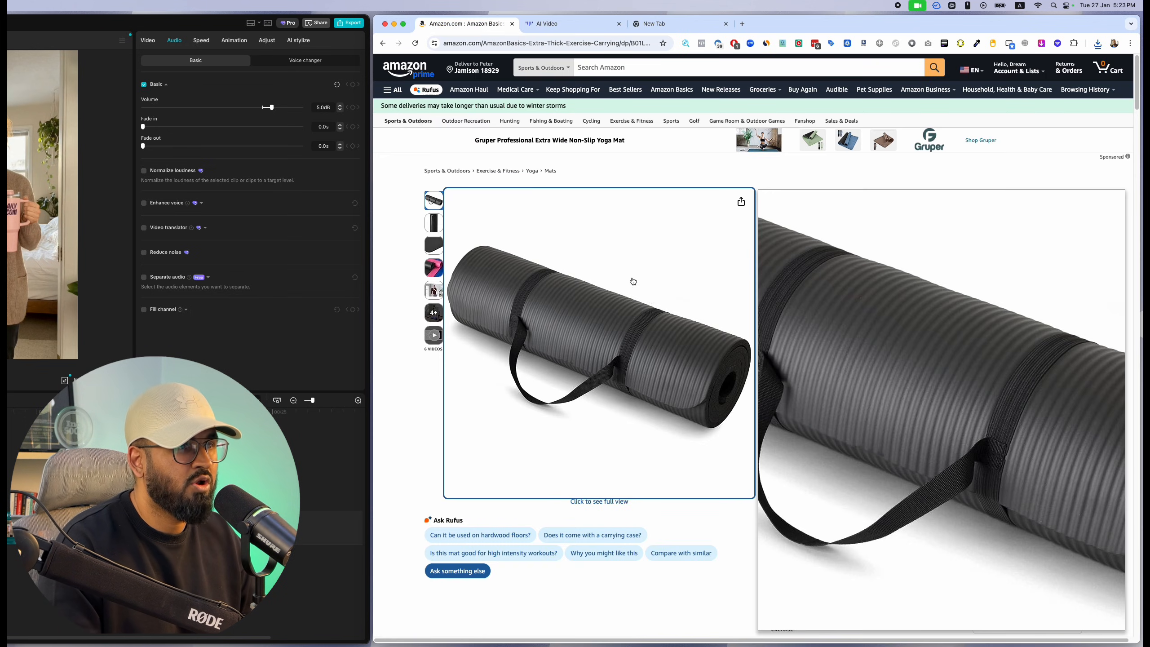
drag(865, 200, 902, 216)
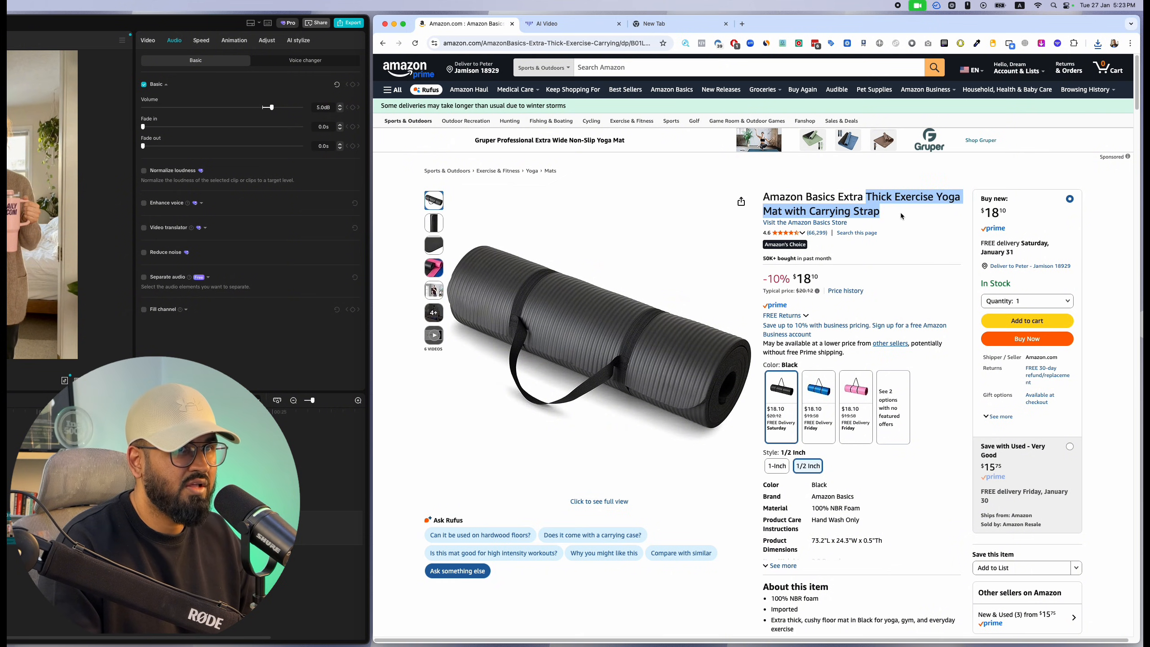
Step: Return to TopView and upload the newest yoga mat product image from the Downloads folder as the reference image
click(557, 23)
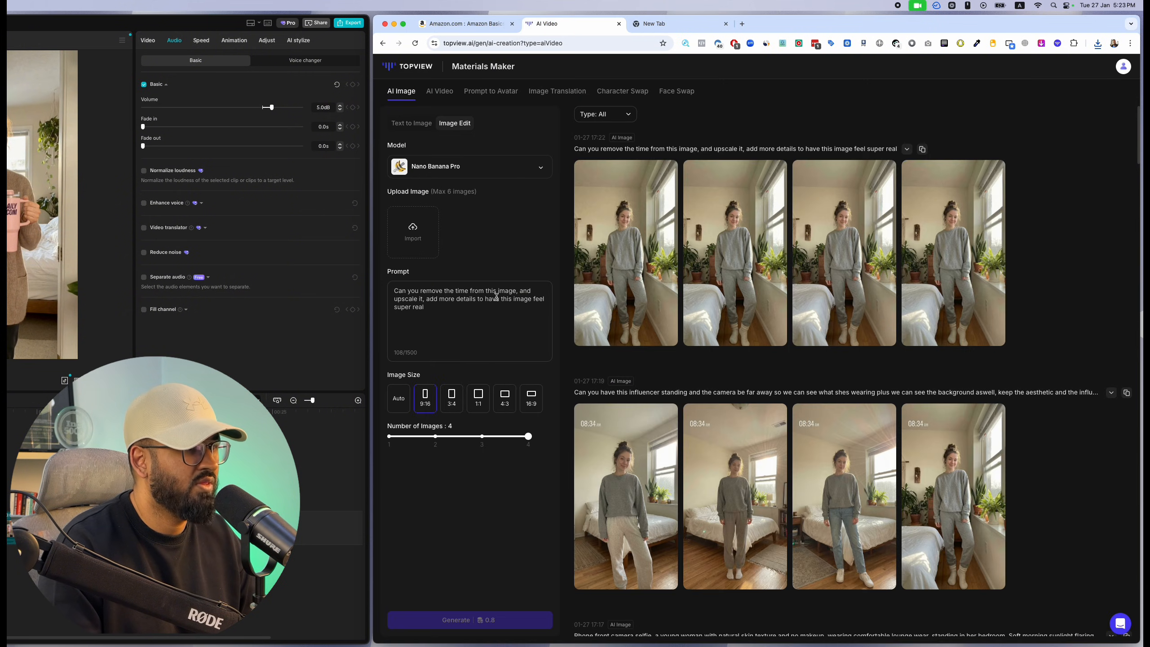
mouse_move(412, 236)
click(451, 273)
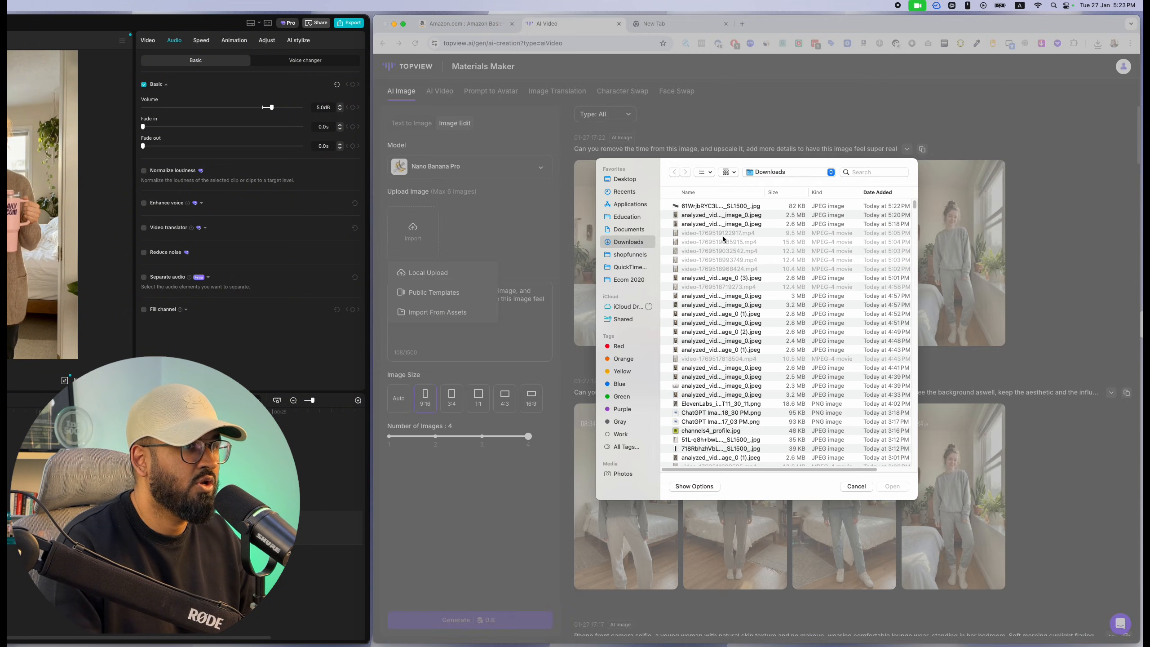
click(736, 207)
key(space)
key(space)
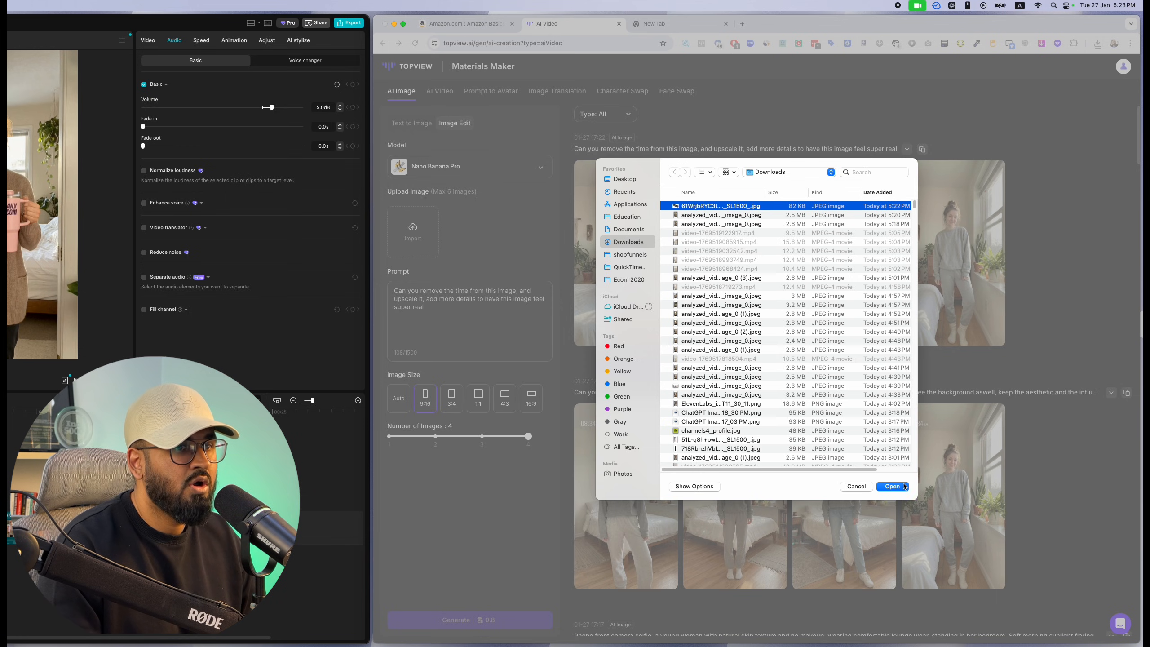
key(Return)
Step: Replace the current prompt with the one copied from the earlier tumbler generation, beginning "Create a 3x3 grid of different angels of this product"
scroll(969, 384, down, 10)
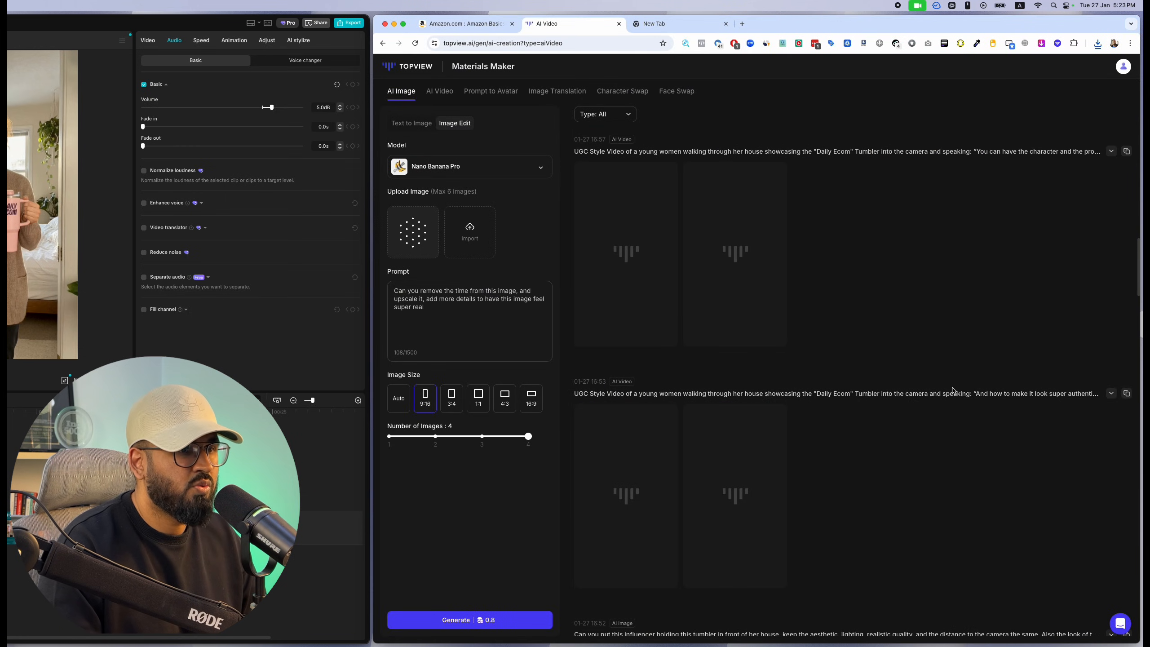
scroll(953, 391, down, 20)
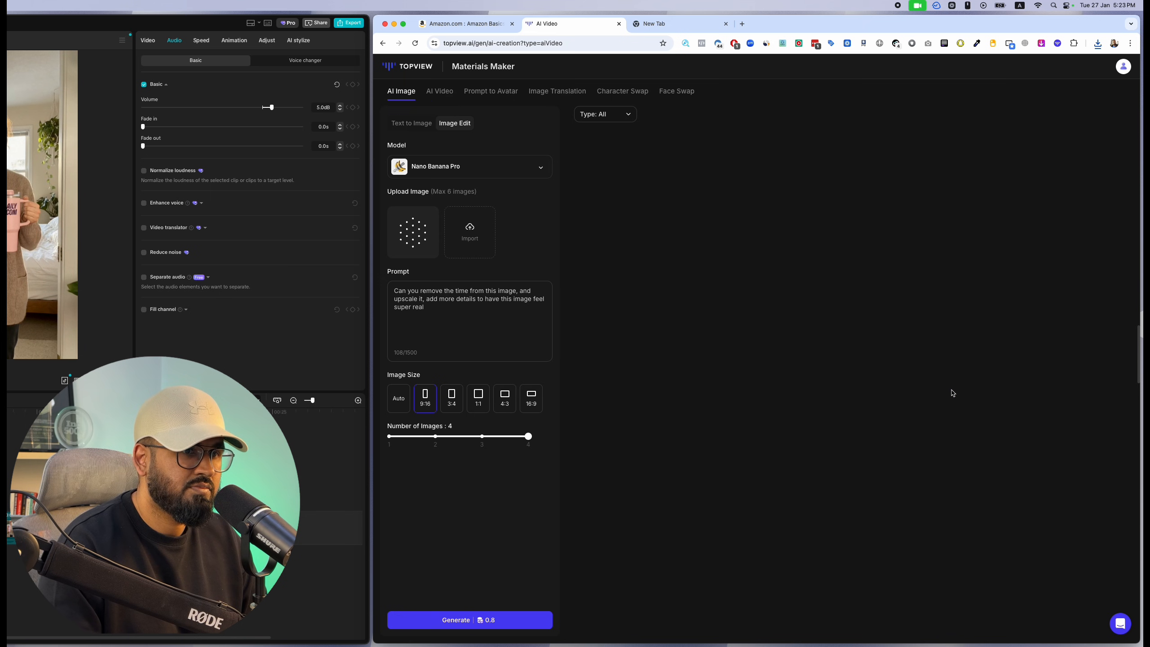
scroll(952, 392, down, 20)
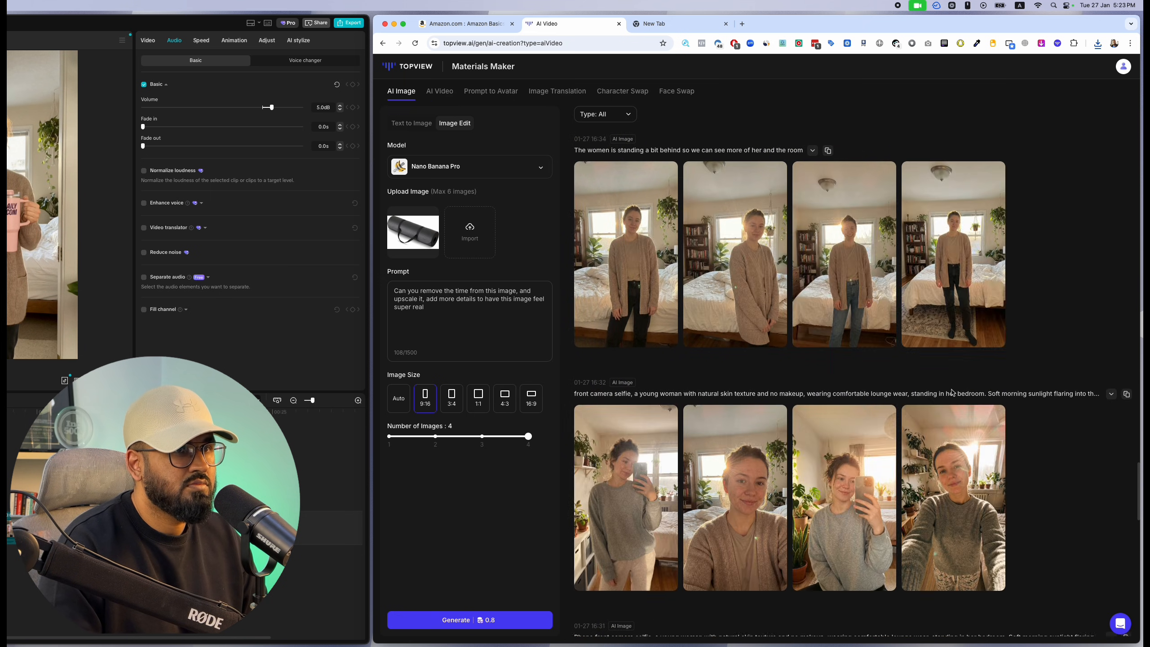
click(1126, 277)
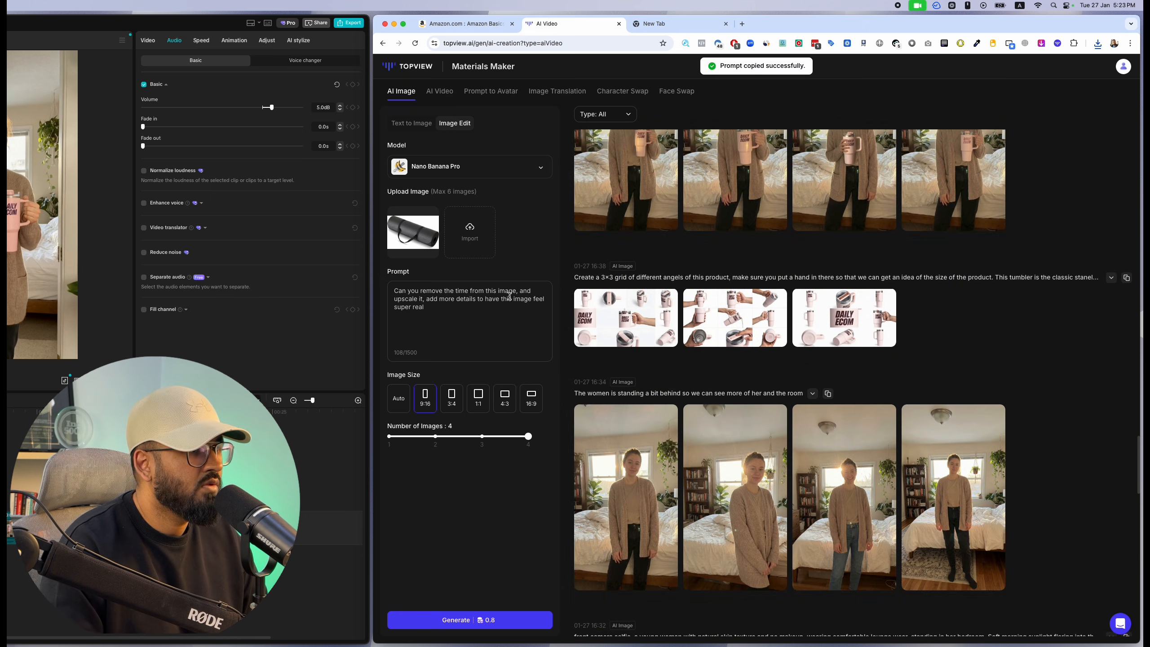
click(493, 303)
key(super+a)
key(super+v)
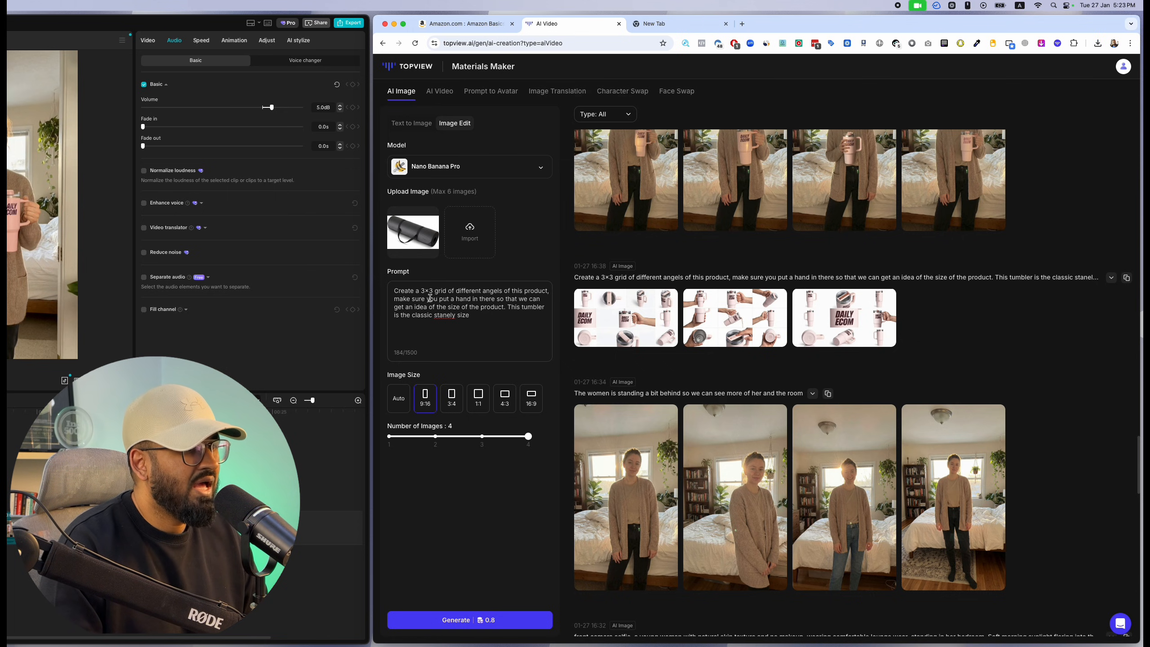
Step: Replace the prompt text after "of this product," with "Its a Thick Exercise Yoga Mat with Carrying Strap.", copying the product name from Amazon
drag(394, 299, 470, 316)
key(BackSpace)
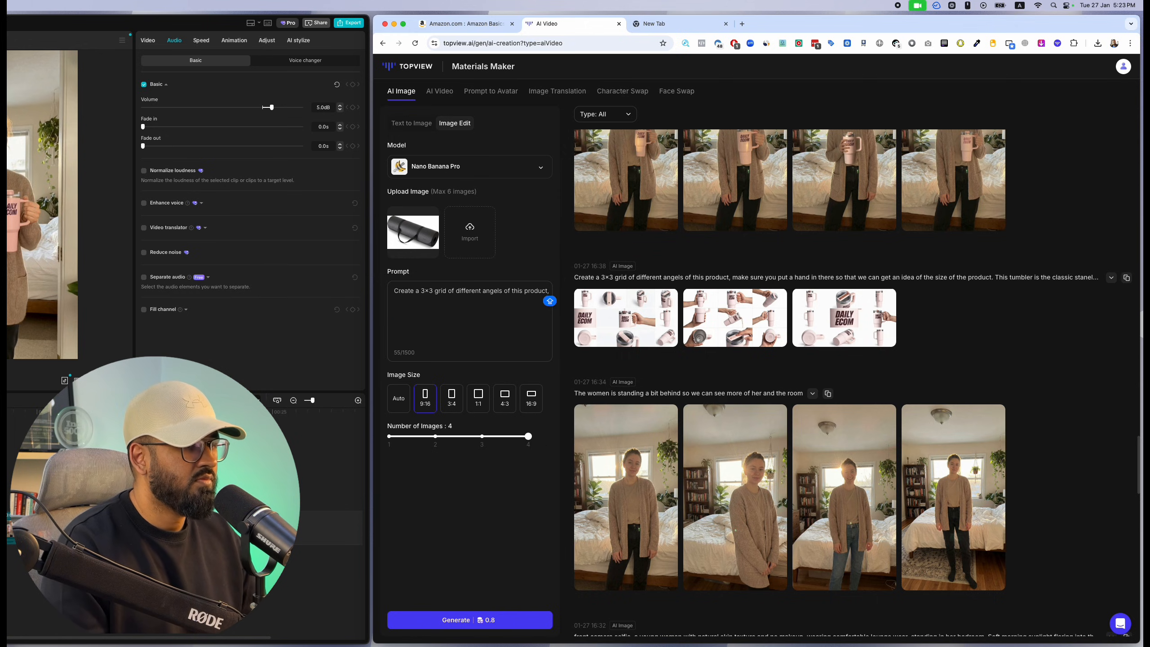
text(Its a)
key(ctrl+Tab)
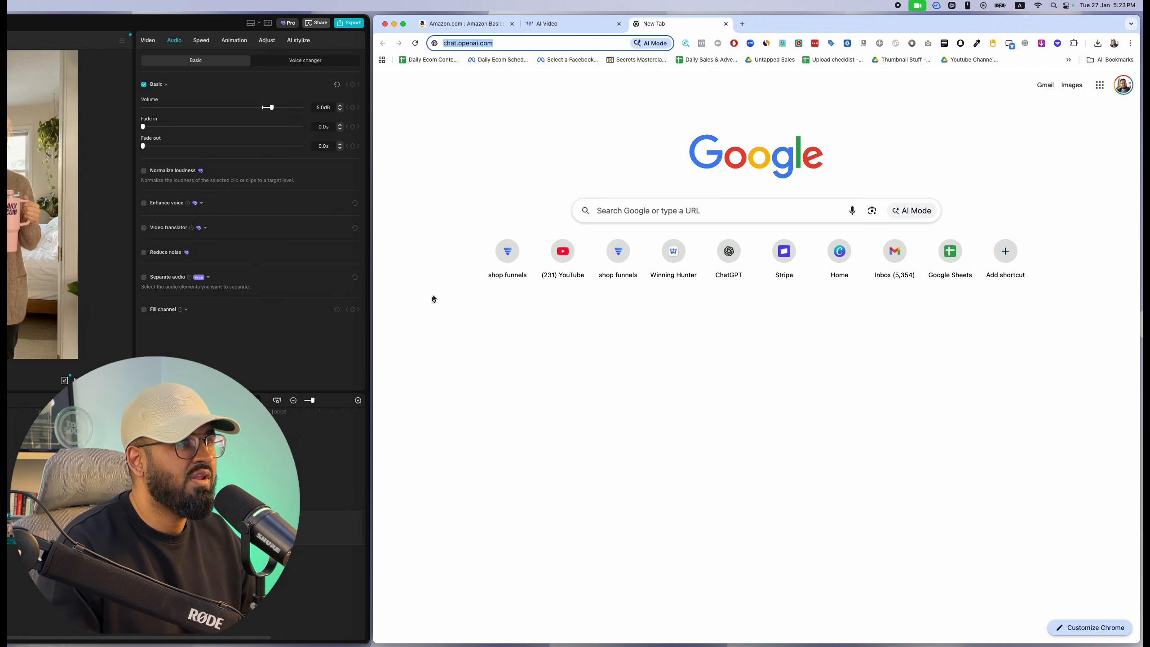
key(ctrl+Tab)
key(ctrl+c)
key(ctrl+Tab)
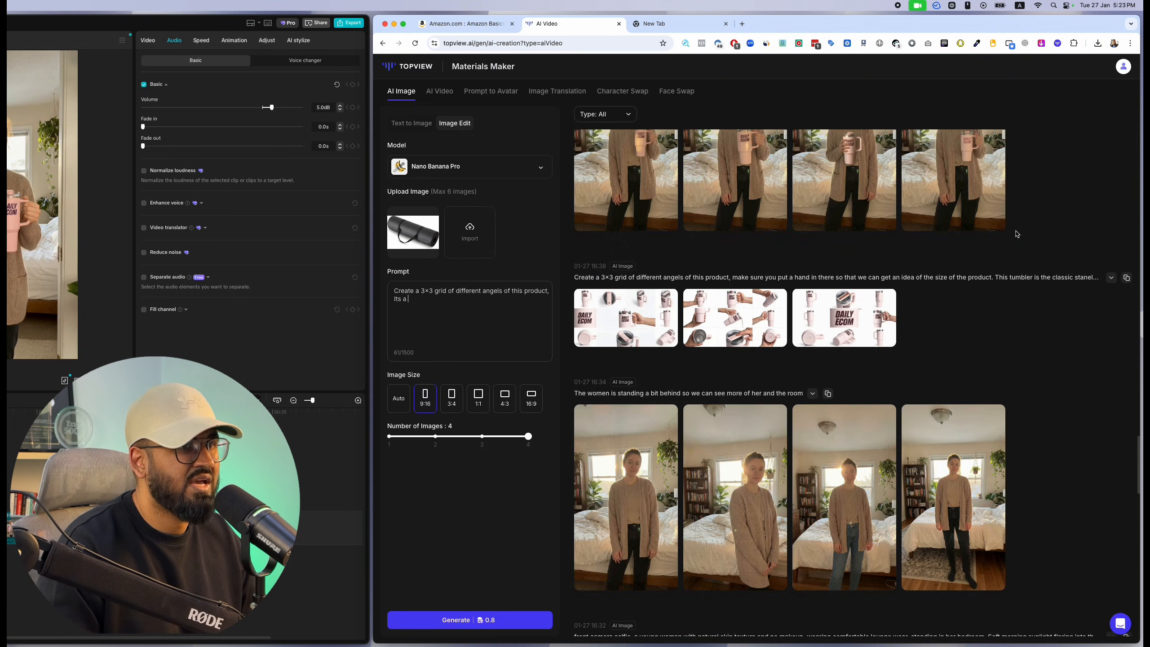
text(s a)
key(ctrl+v)
text(.)
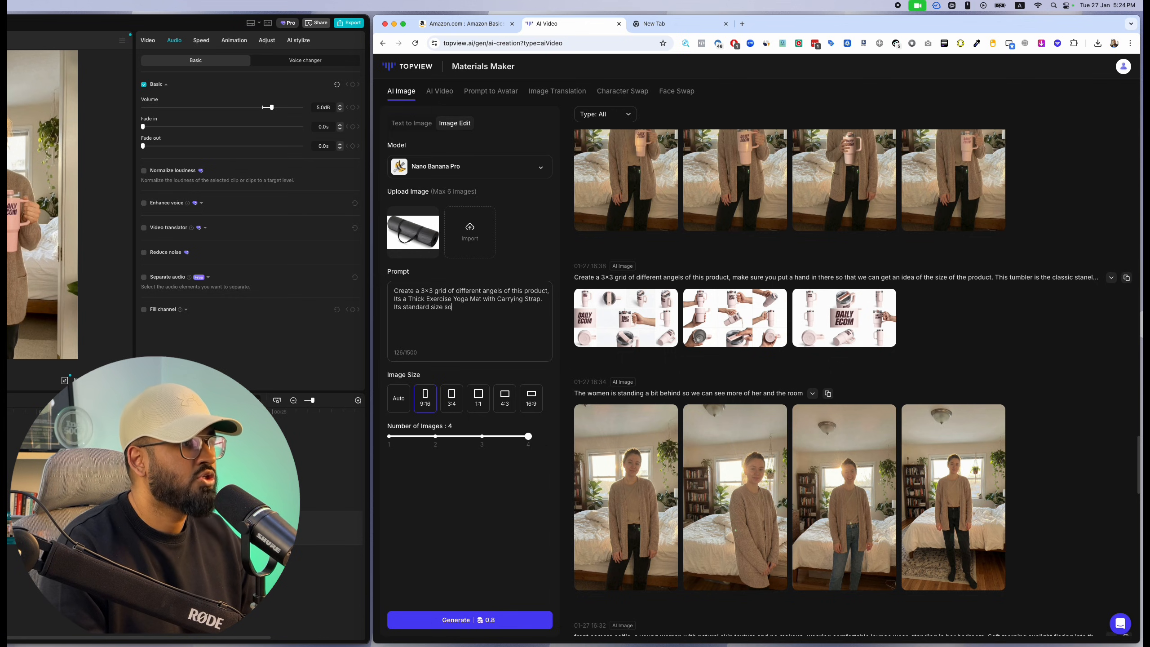
Step: Extend the prompt with "Its standard size so in your grid have hands and shoulders present to show size in relation to the person"
text(Its standard size so in your grid ha)
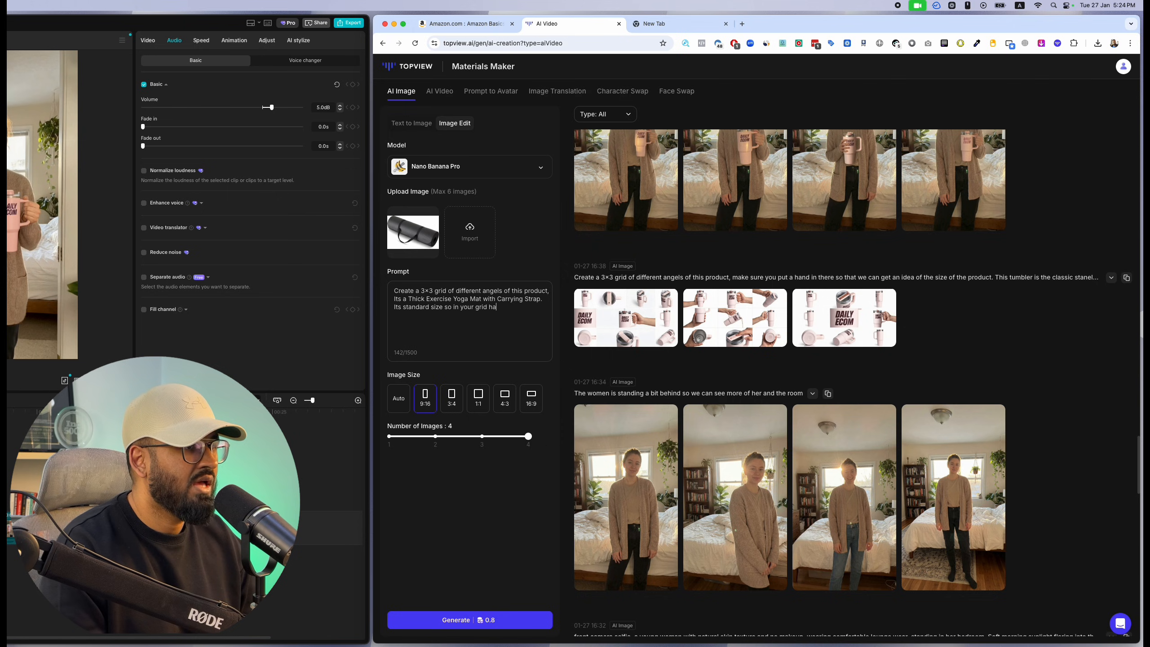
text(ve hands and should)
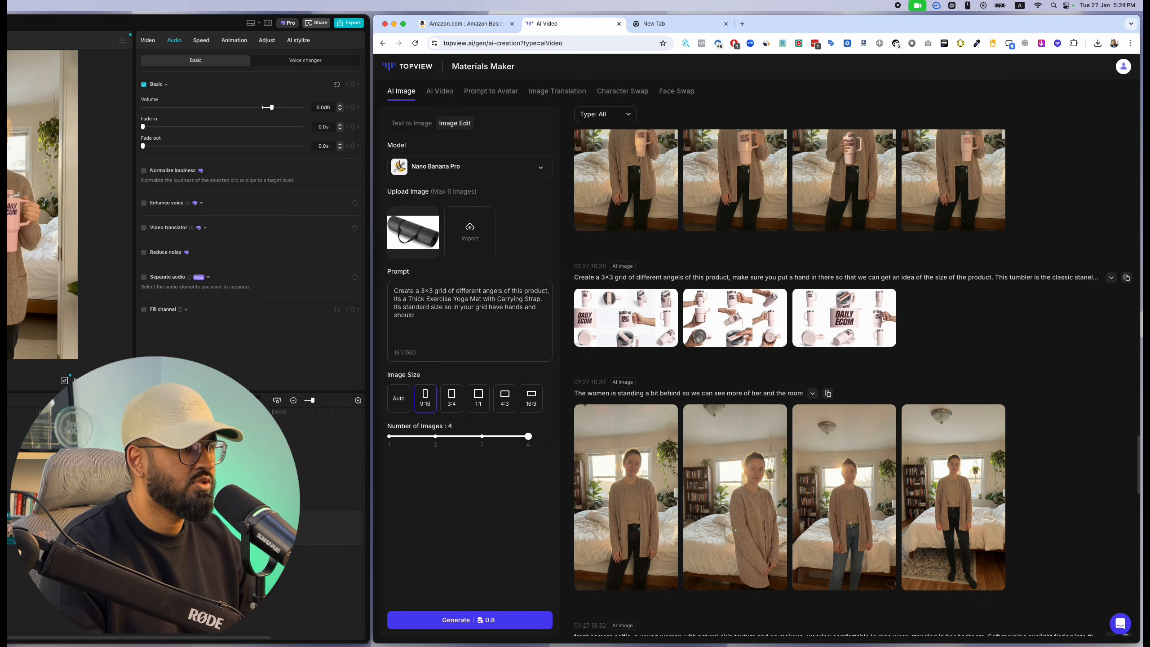
text(ers present to s)
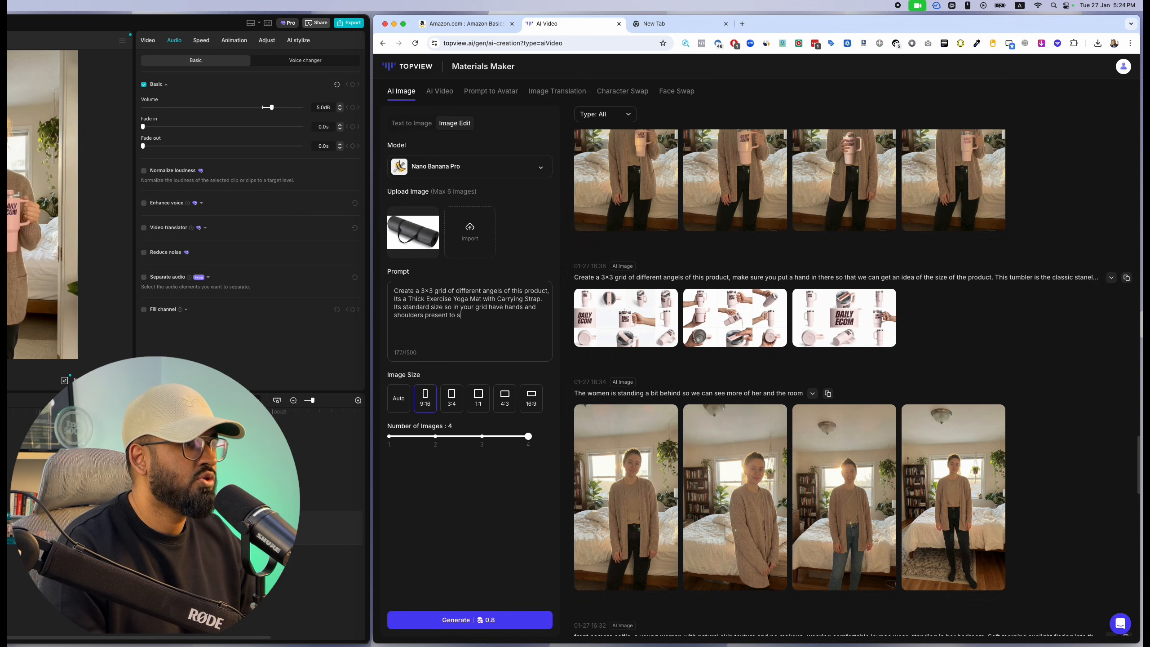
text(how siz)
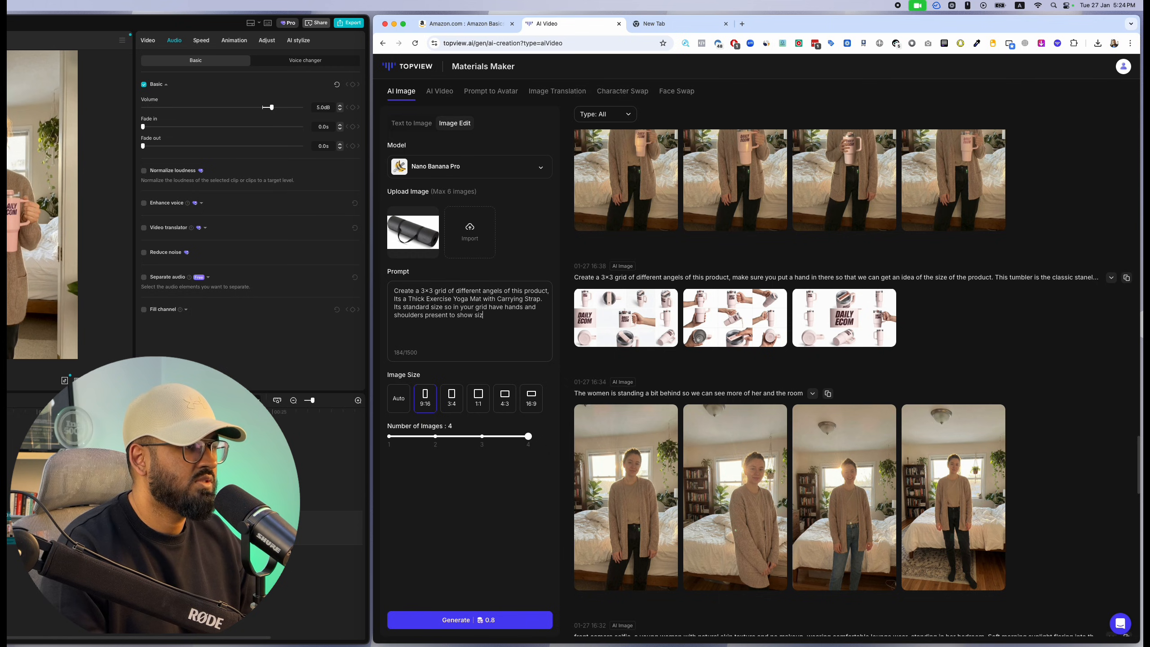
text(e in rela)
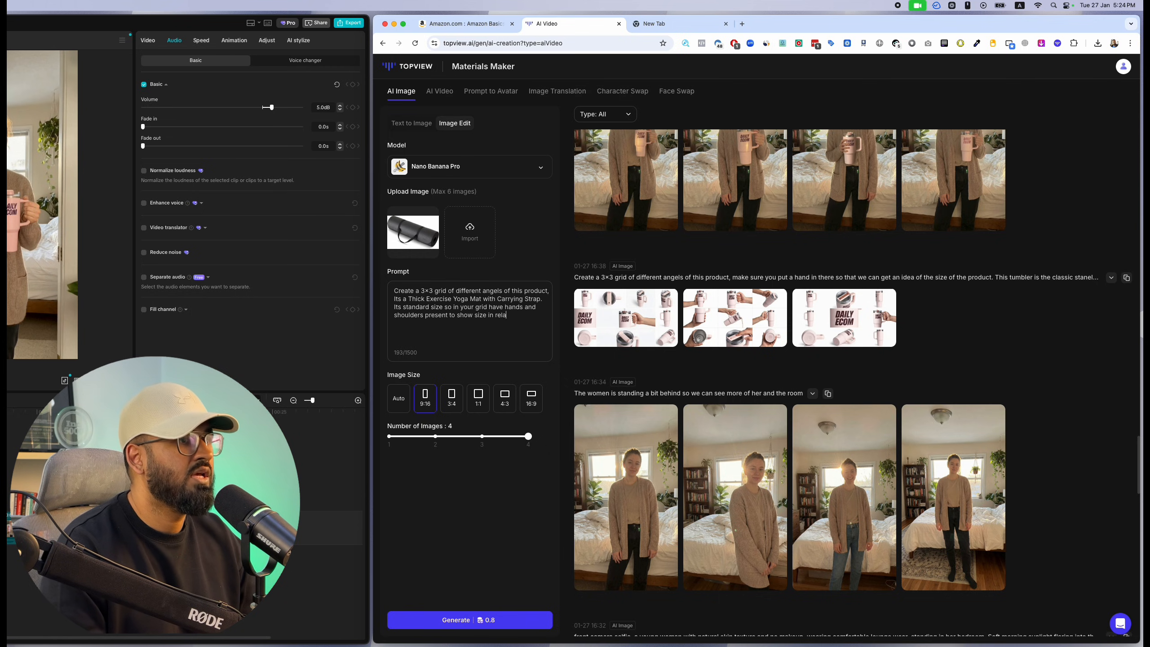
text(tion to the person)
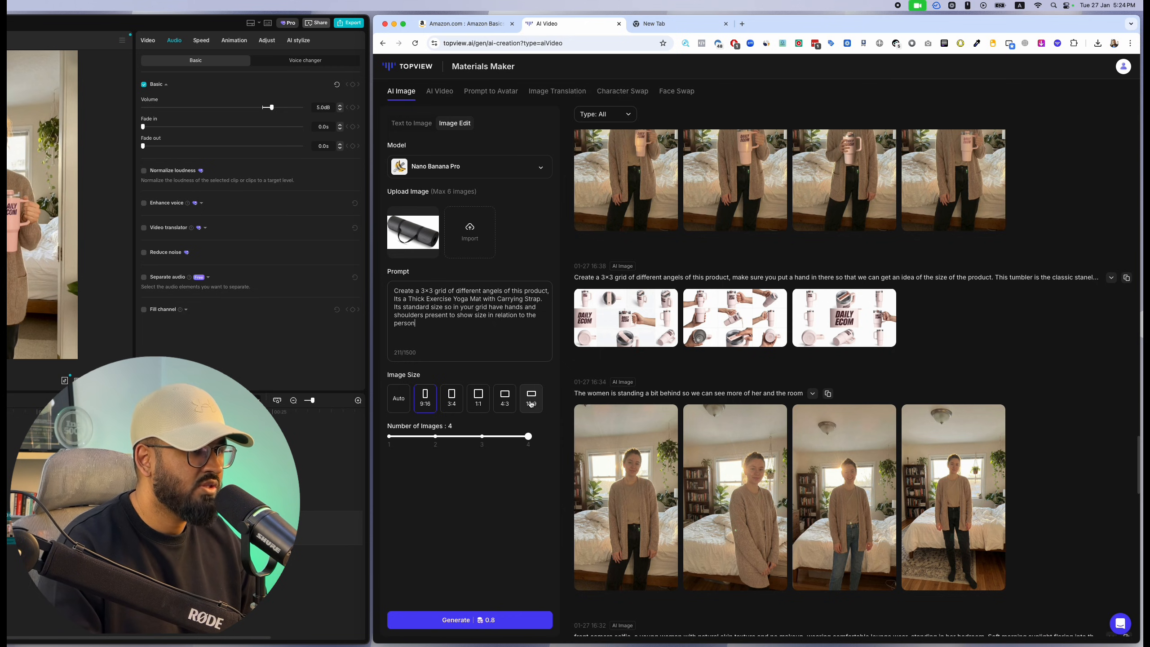
Step: Set the image size to 16:9 and generate four yoga mat product grids
click(505, 399)
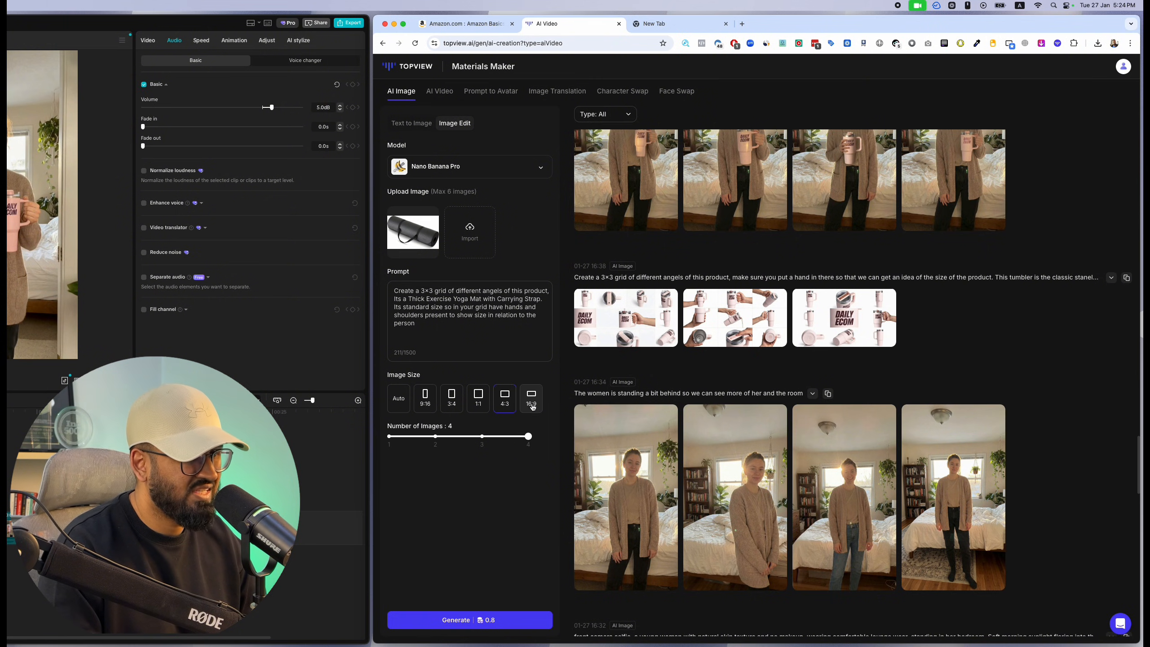
click(532, 407)
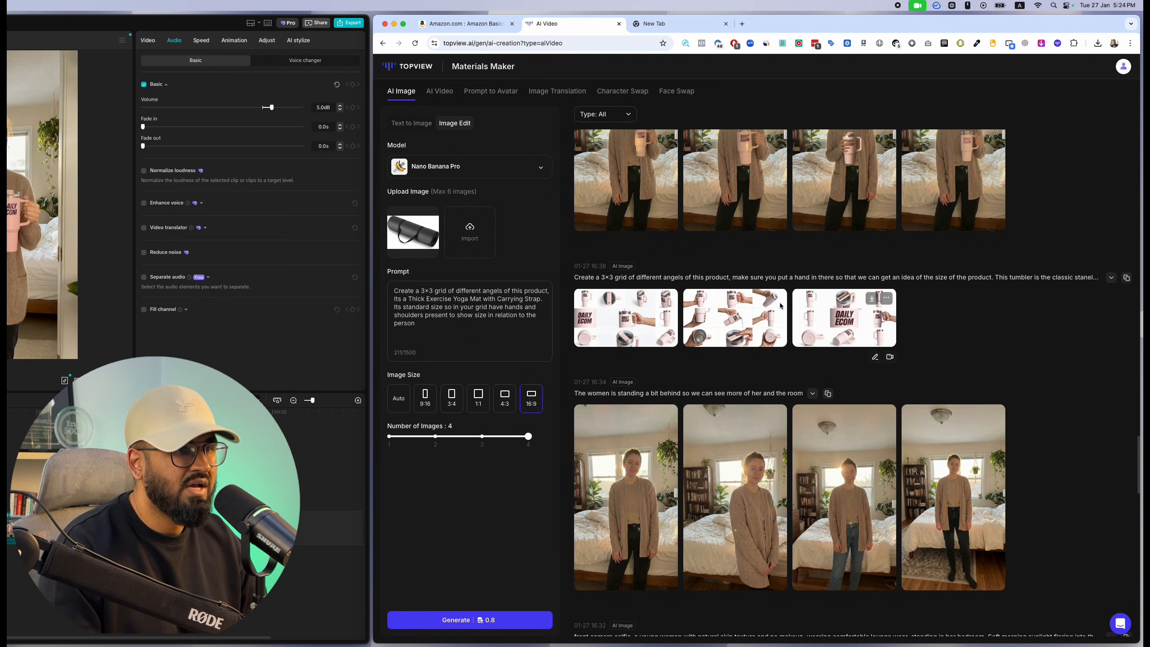
click(518, 625)
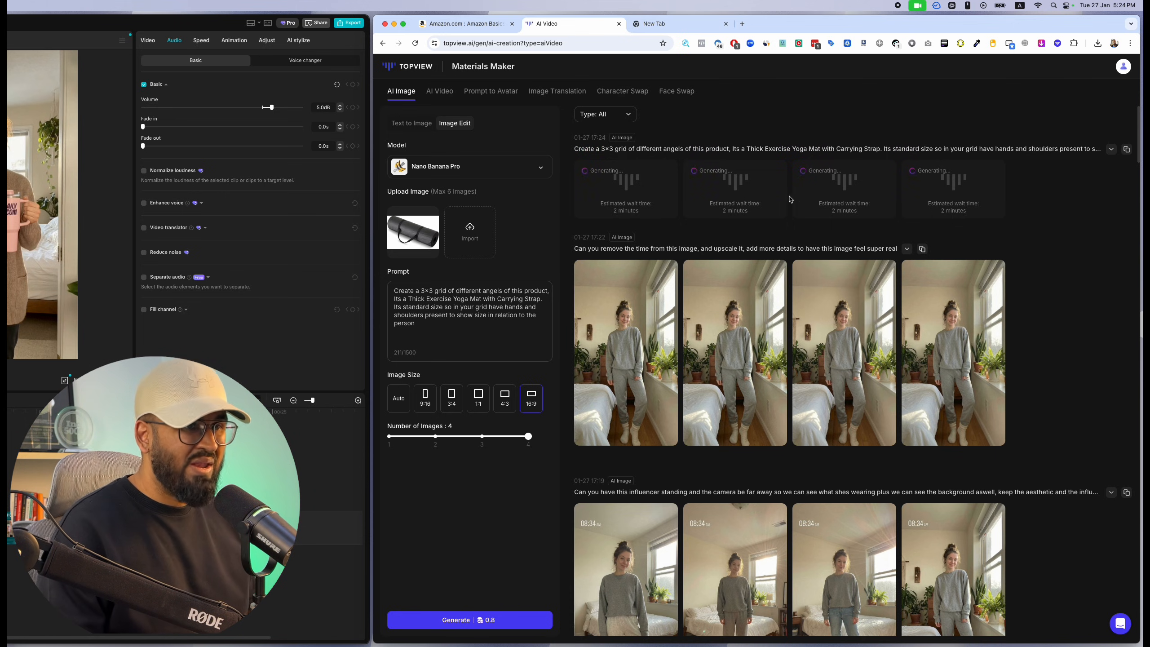
Step: Find the earlier kitchen images of the influencer holding the tumbler, then enlarge the third one and preview its downloaded file
mouse_move(722, 354)
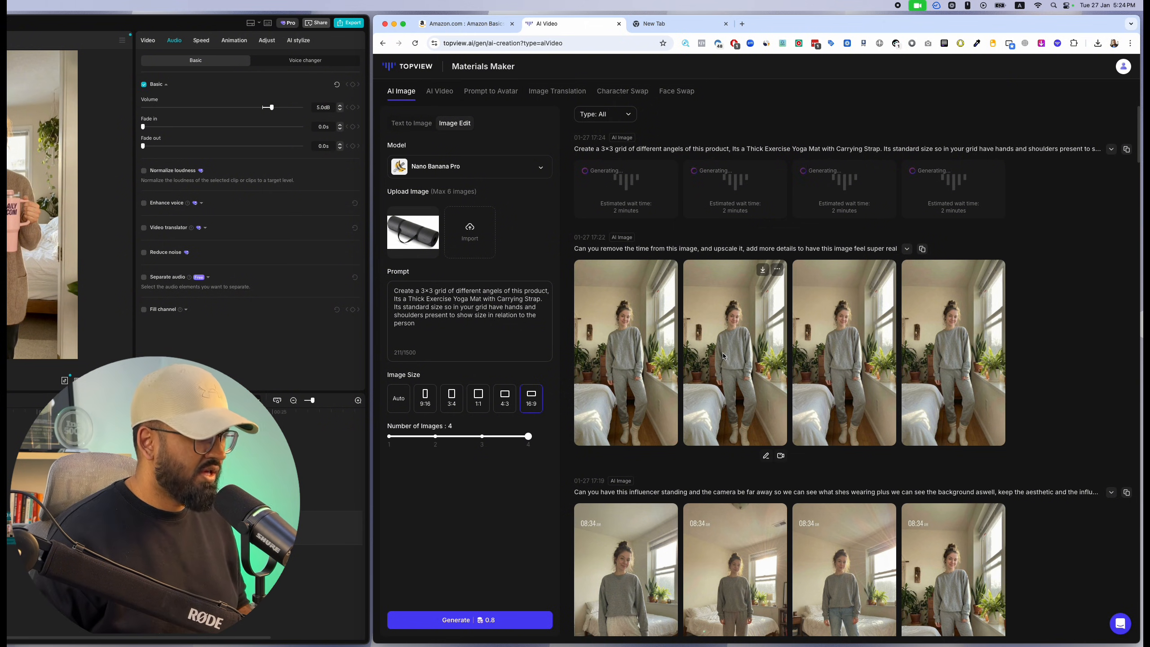
scroll(723, 356, down, 20)
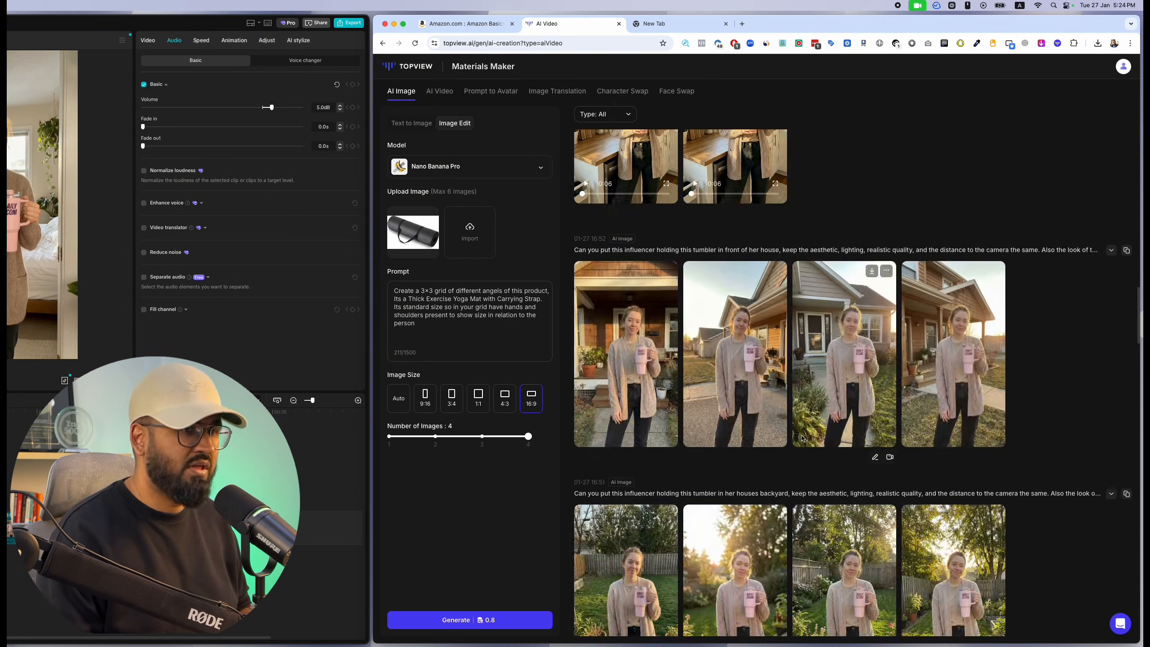
scroll(797, 435, down, 5)
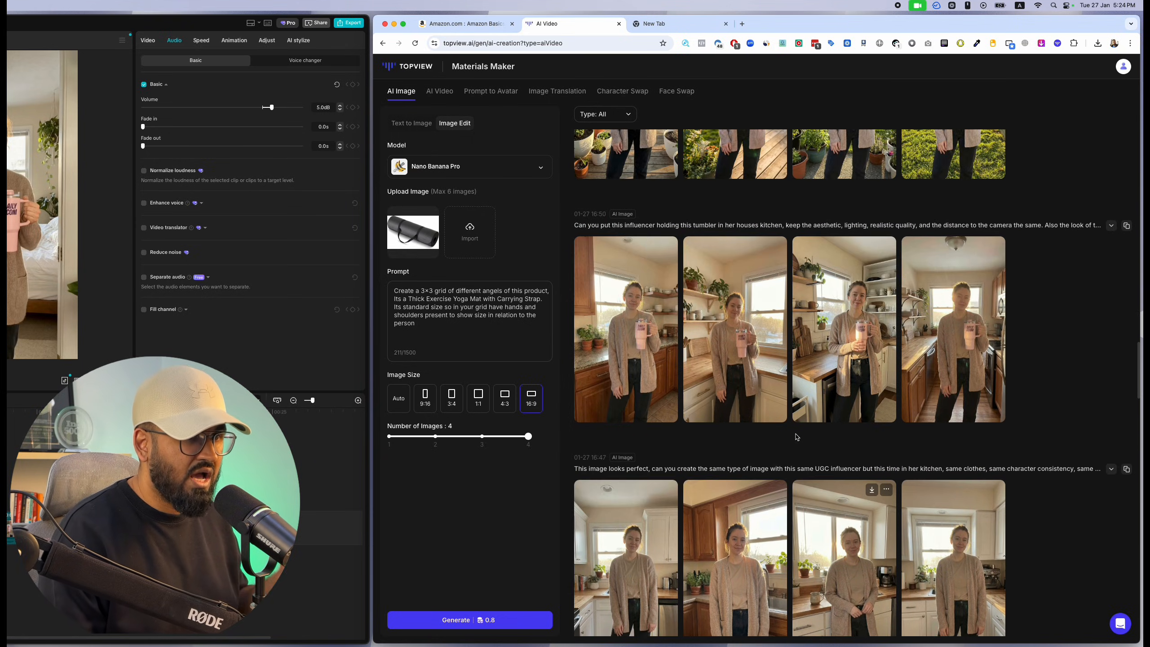
scroll(640, 327, down, 6)
scroll(837, 339, up, 6)
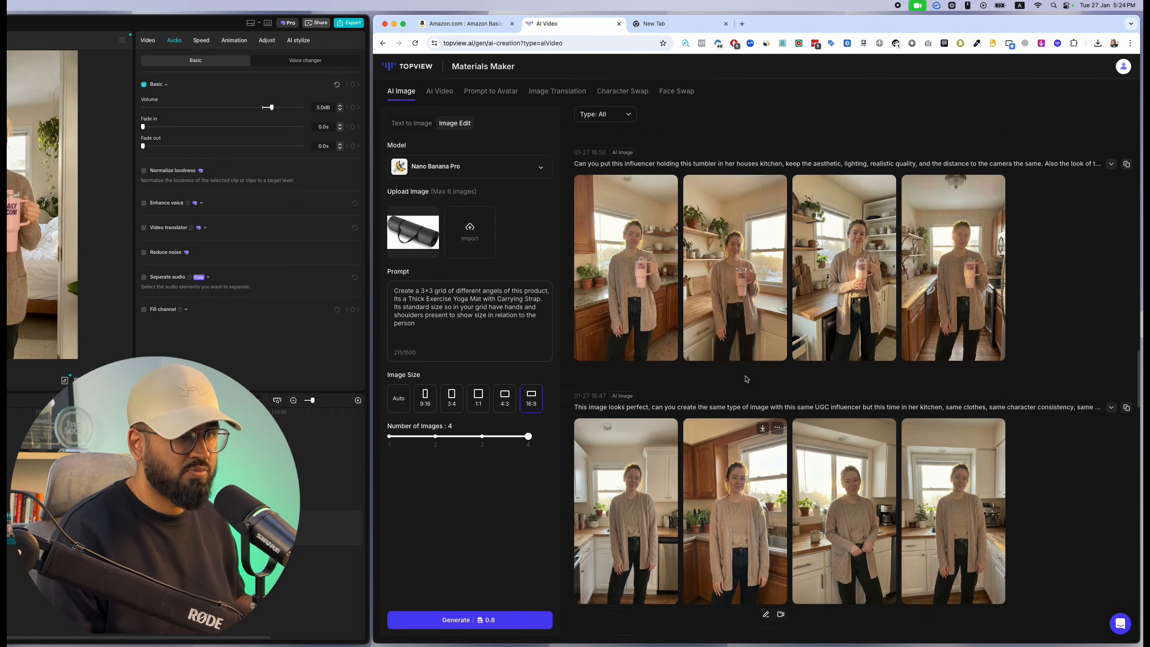
click(837, 339)
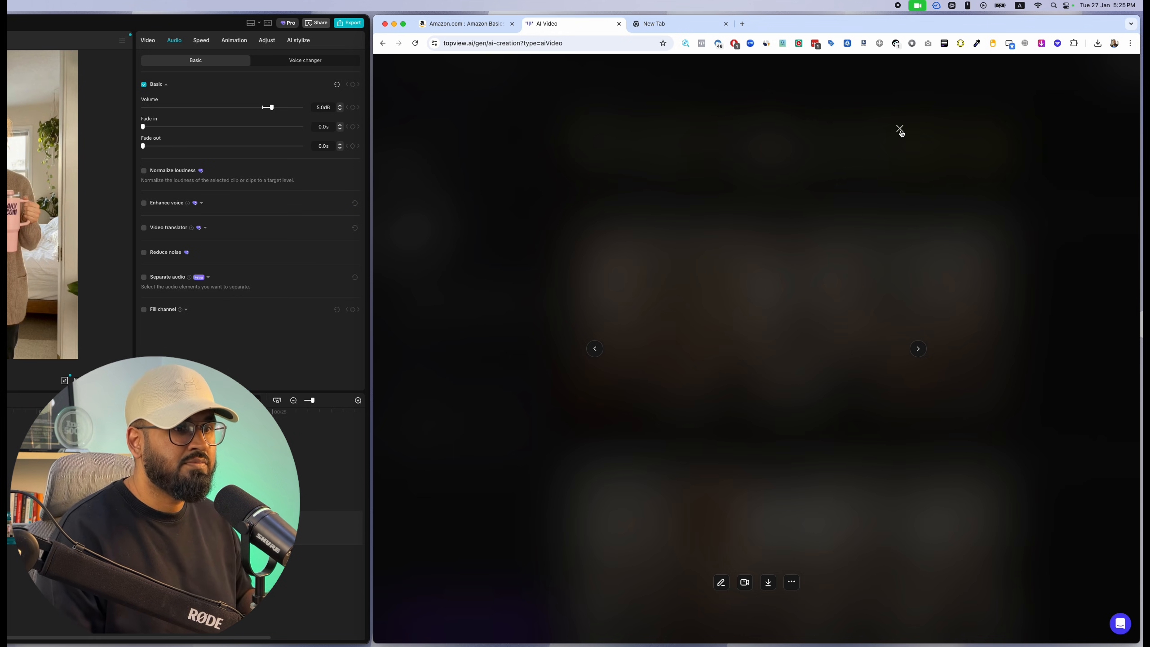
click(899, 130)
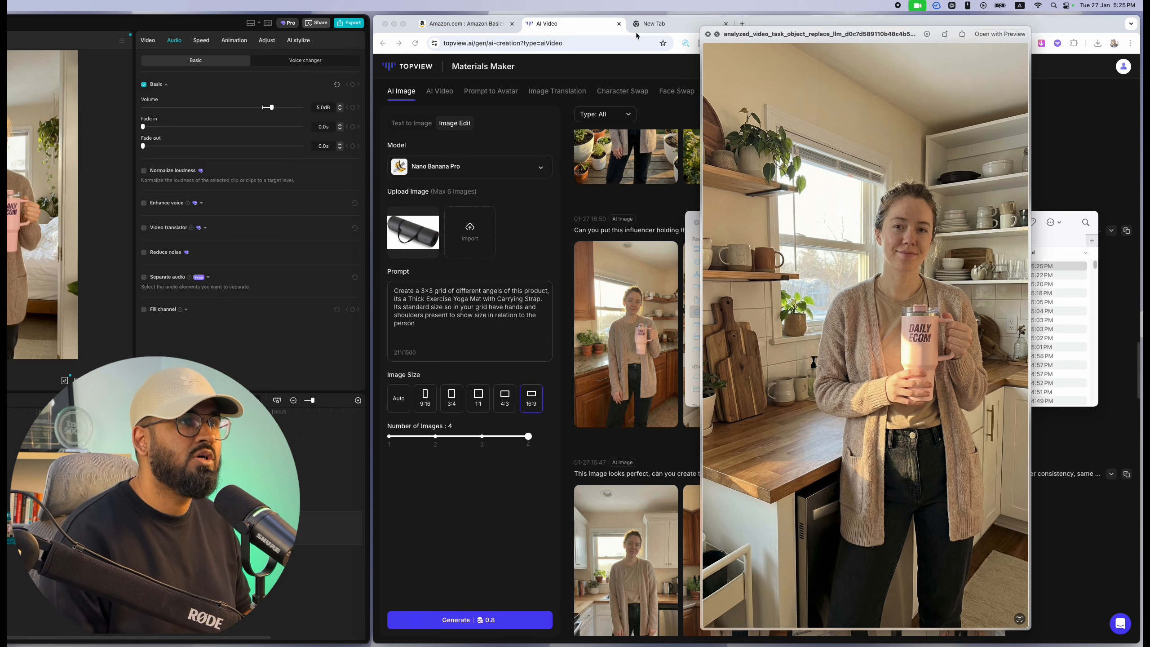
click(707, 35)
click(729, 398)
Step: Review the earlier tumbler grids and the images placing the tumbler in her hand, then return to the newest generation
scroll(729, 397, down, 10)
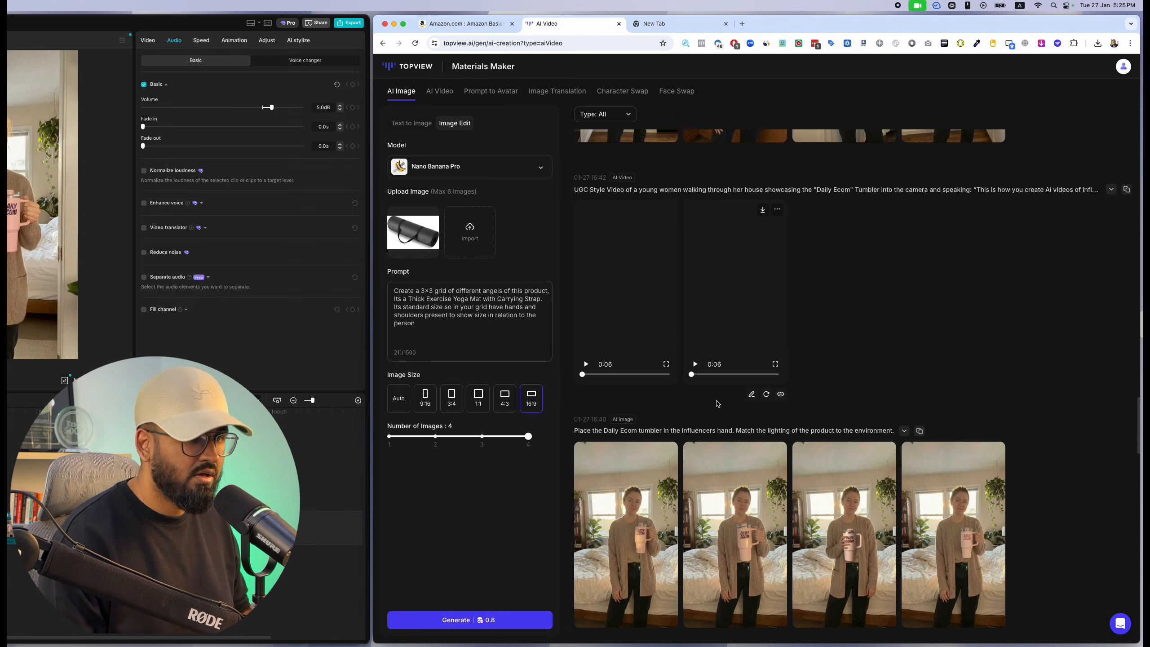
scroll(729, 398, up, 3)
scroll(727, 372, down, 4)
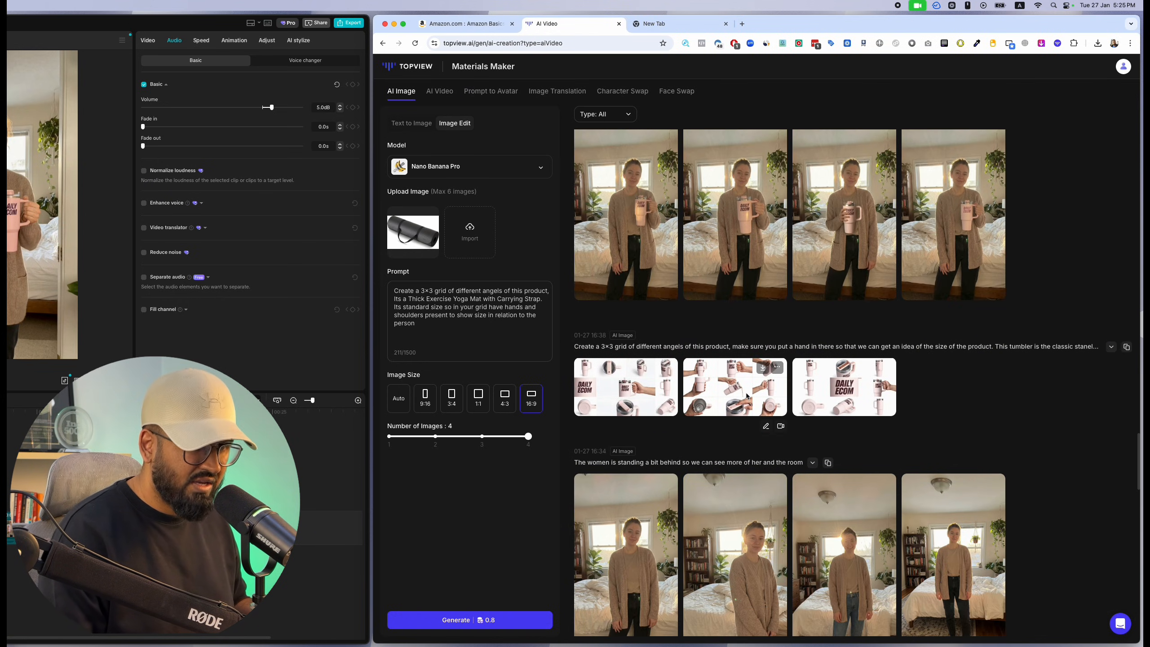
scroll(612, 281, up, 1)
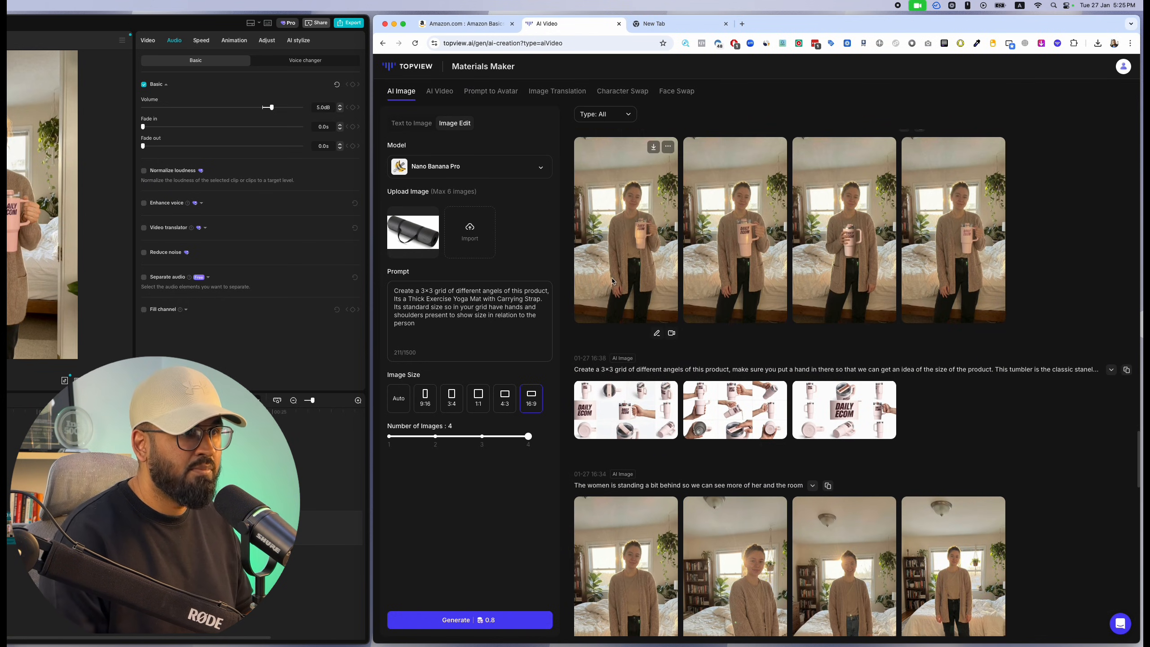
scroll(742, 320, up, 10)
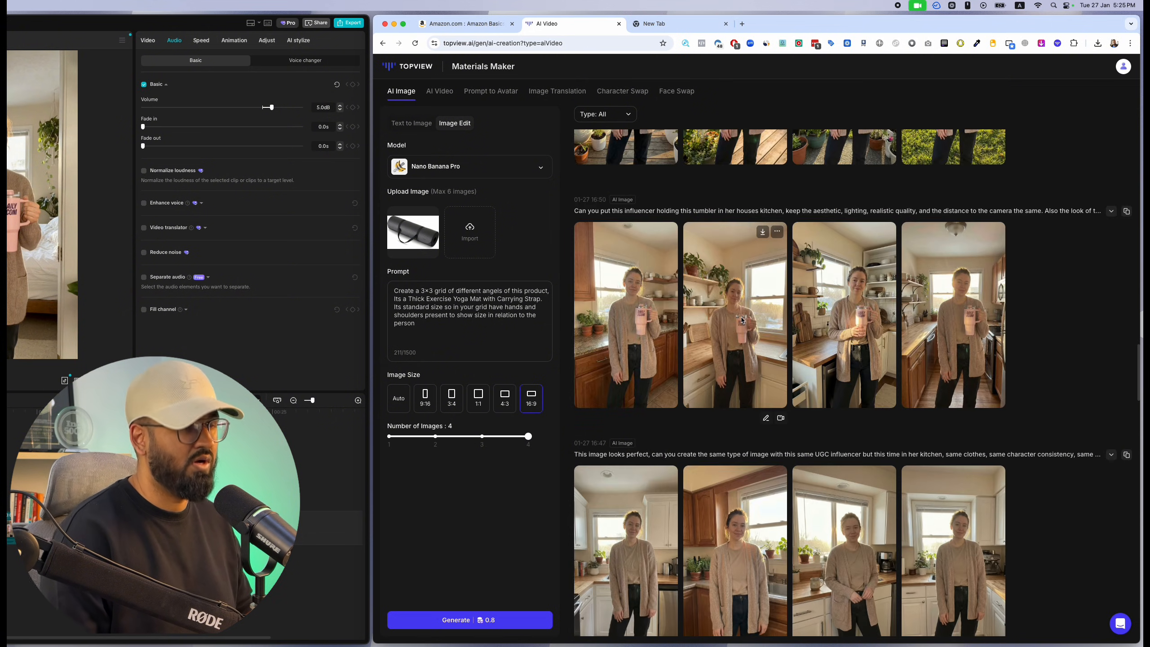
scroll(742, 320, up, 15)
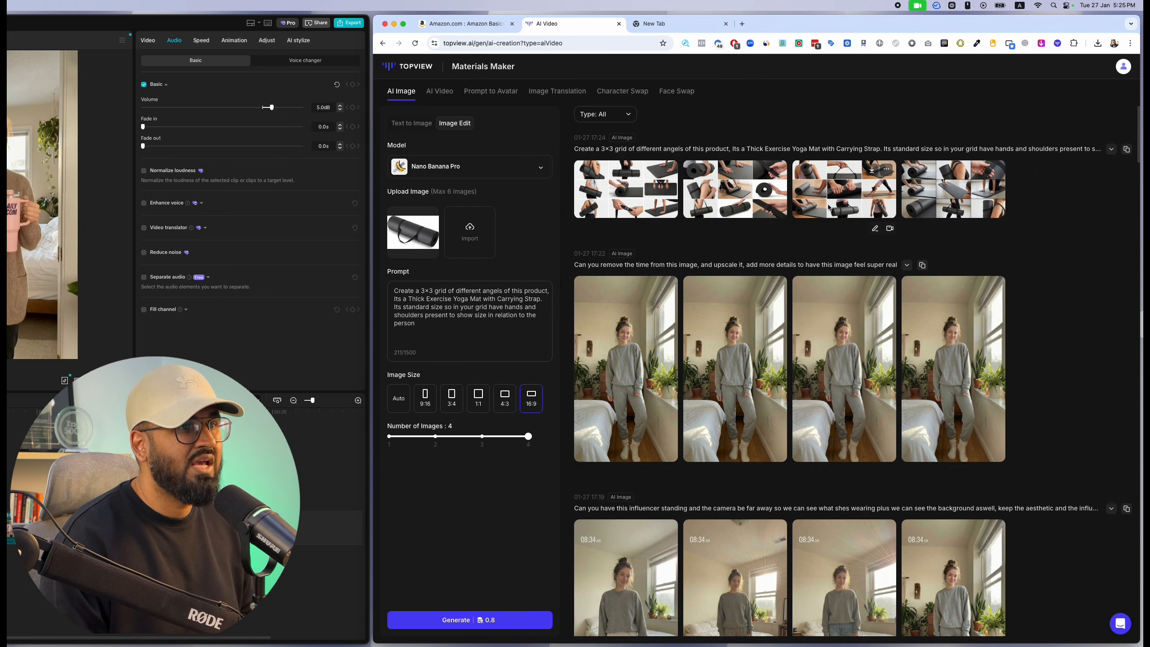
Step: Inspect the first yoga mat grid enlarged, then leave the preview, reopen the AI Video page and widen the browser window
click(655, 201)
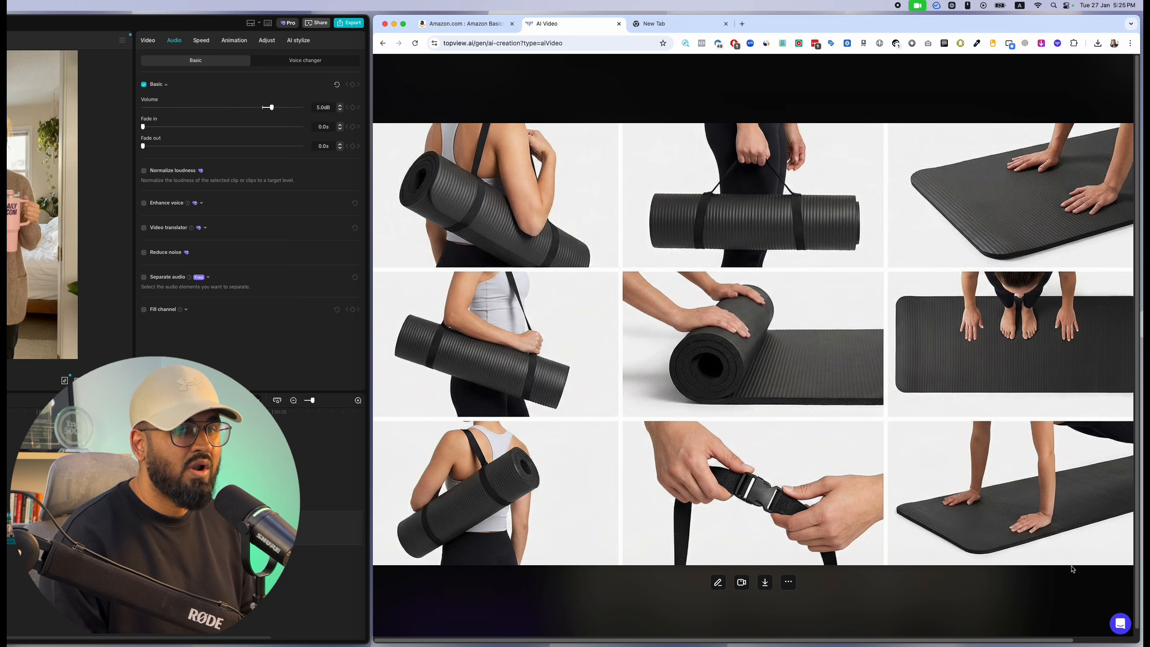
click(383, 43)
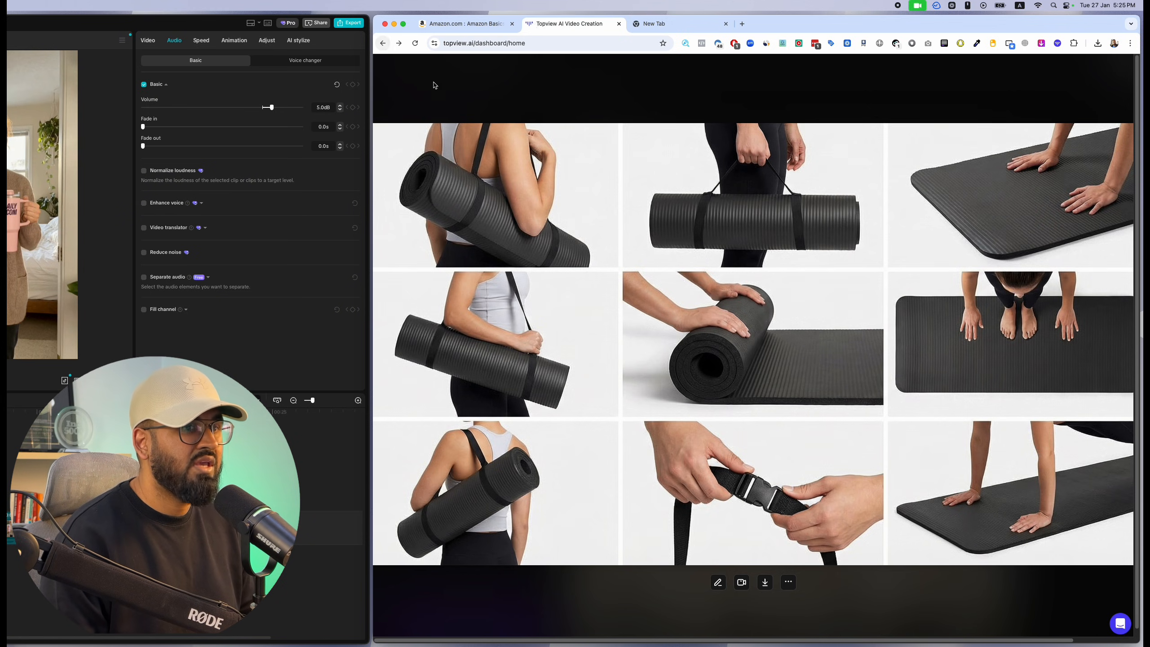
click(1005, 316)
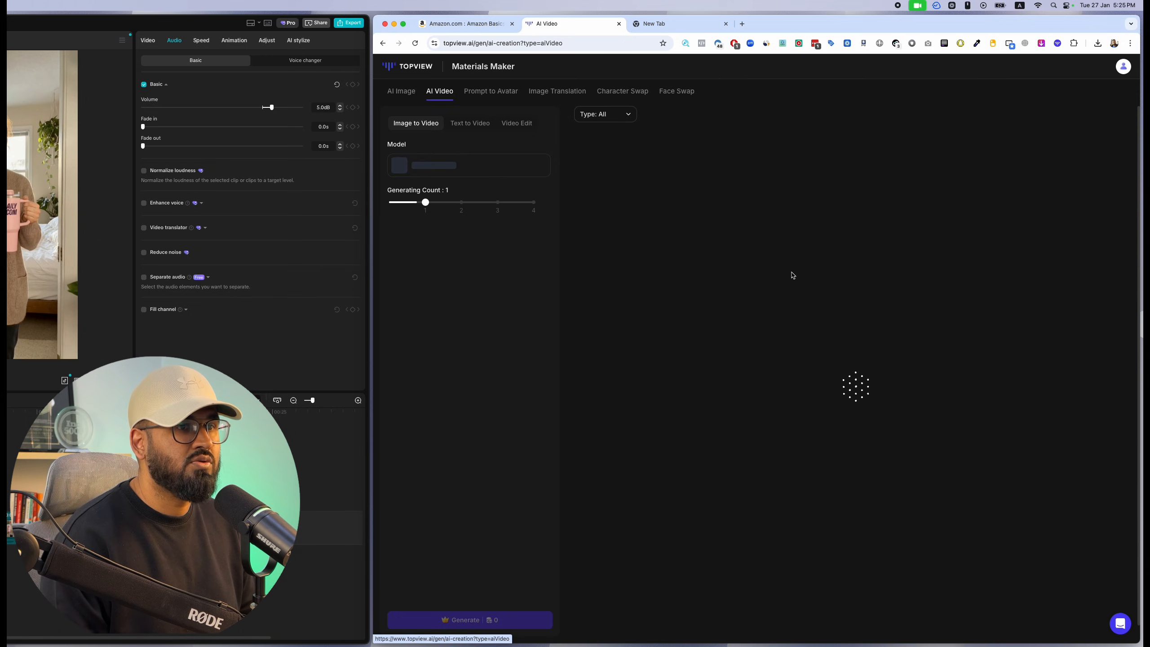
drag(375, 159, 7, 162)
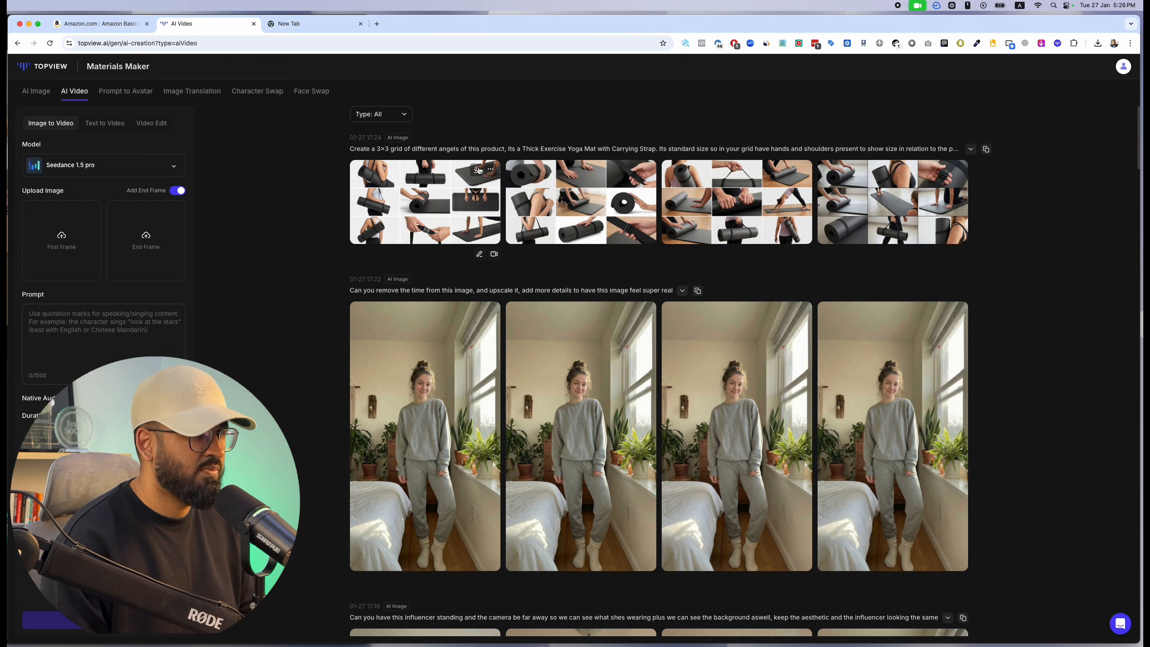
Step: Download a yoga mat product grid and, from the AI Image page, the upscaled image of the standing influencer
click(639, 170)
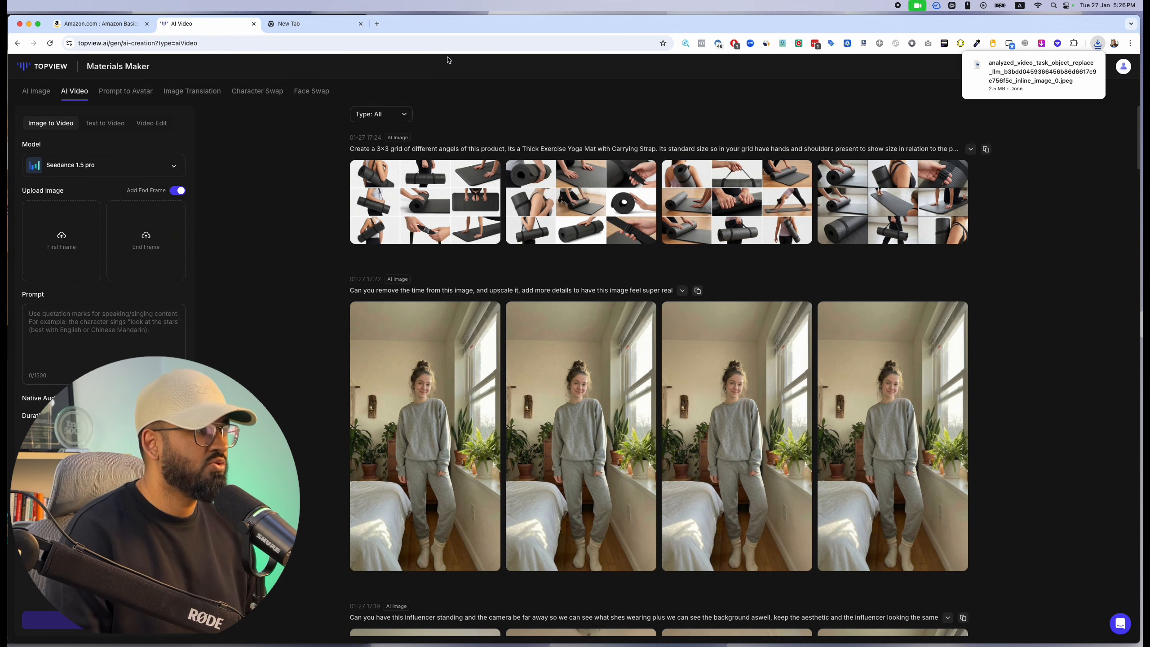
drag(14, 16, 348, 12)
click(375, 90)
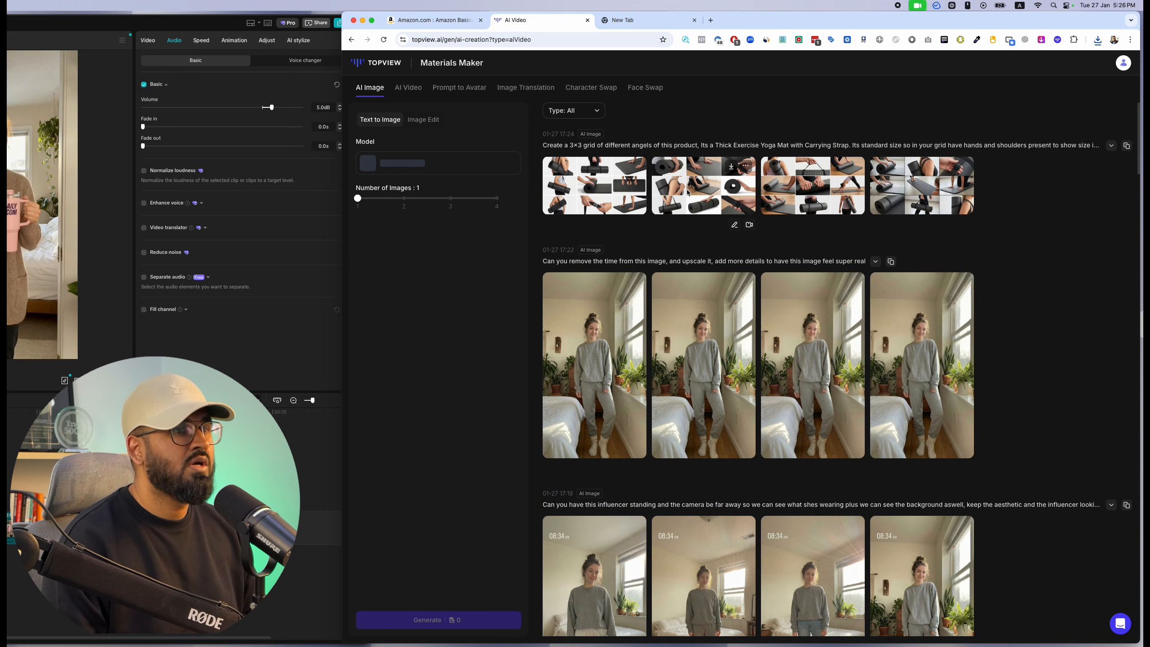
mouse_move(734, 286)
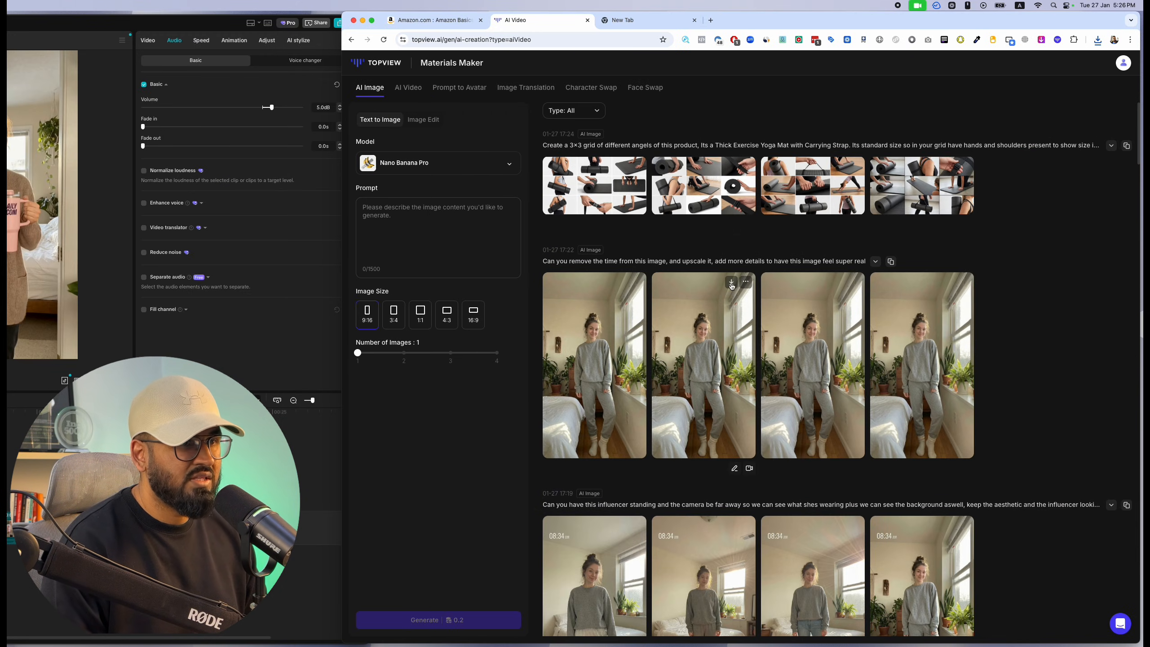
Step: In Image Edit, upload the two newest JPEGs from the Downloads folder, the standing influencer and the yoga mat grid, as reference images
click(423, 119)
mouse_move(394, 223)
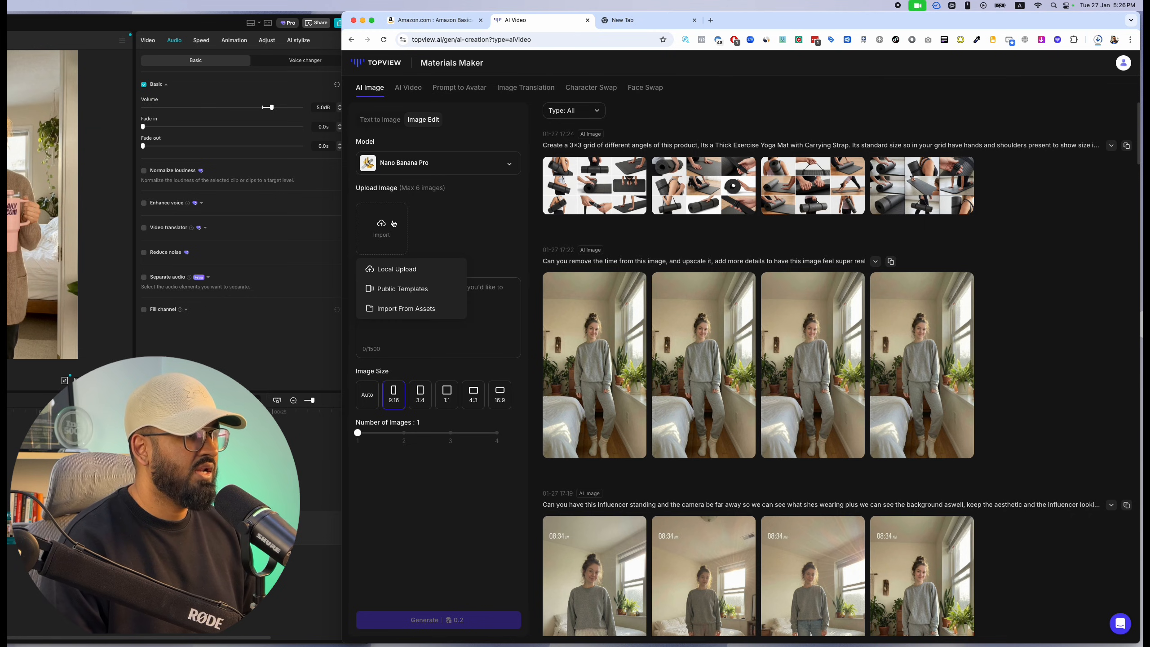
click(399, 274)
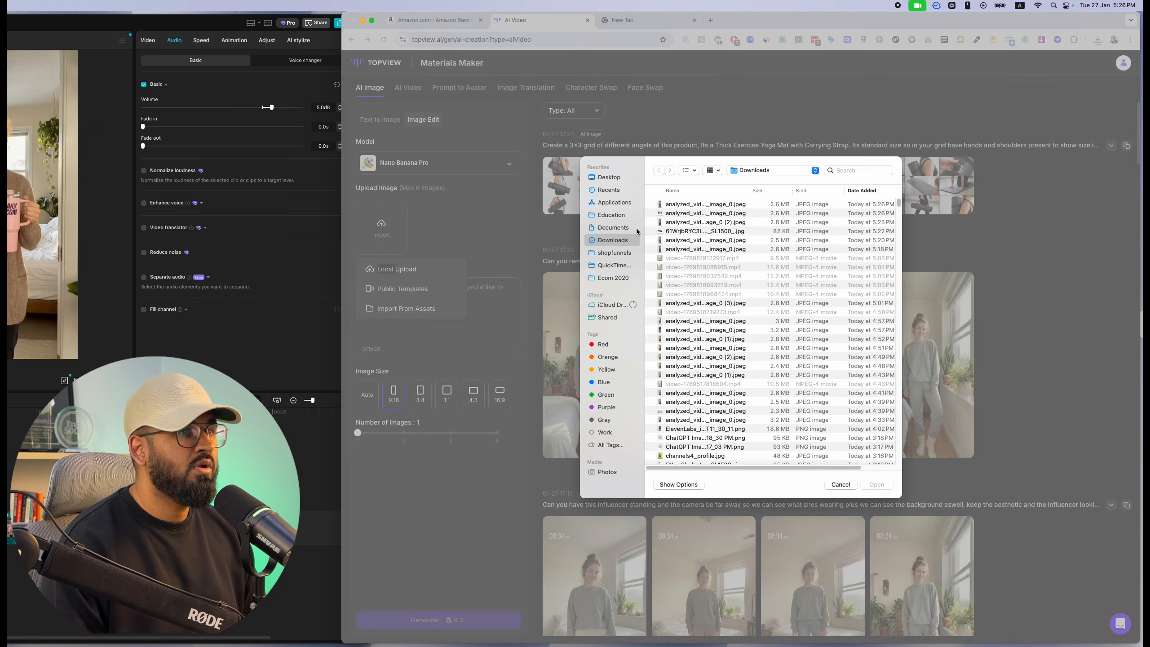
click(727, 203)
key(space)
key(space)
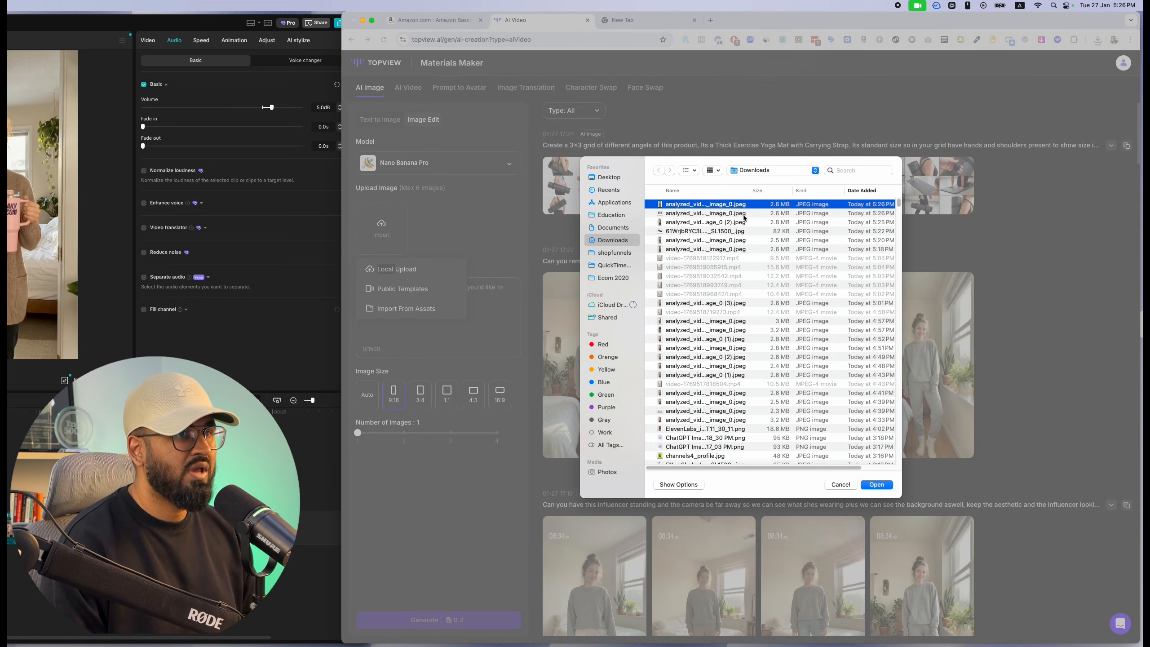
key(shift+Down)
click(876, 484)
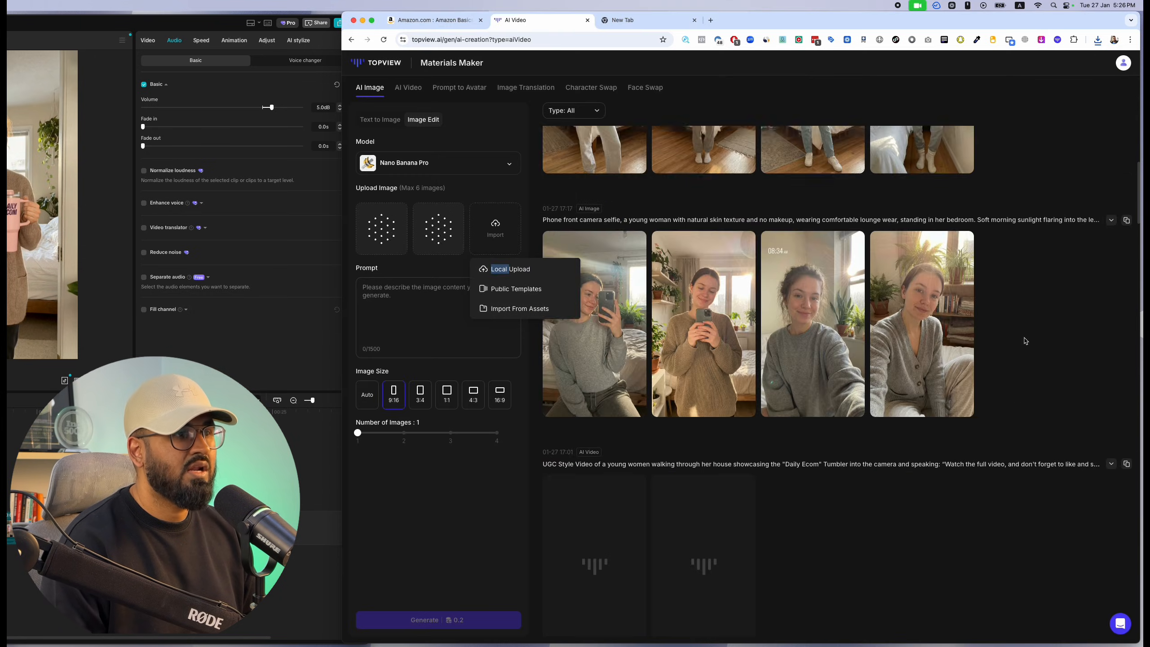
Step: Copy the earlier prompt "Place the Daily Ecom tumbler in the influencers hand. Match the lighting of the product to the environment." into the Image Edit prompt
scroll(1026, 343, down, 20)
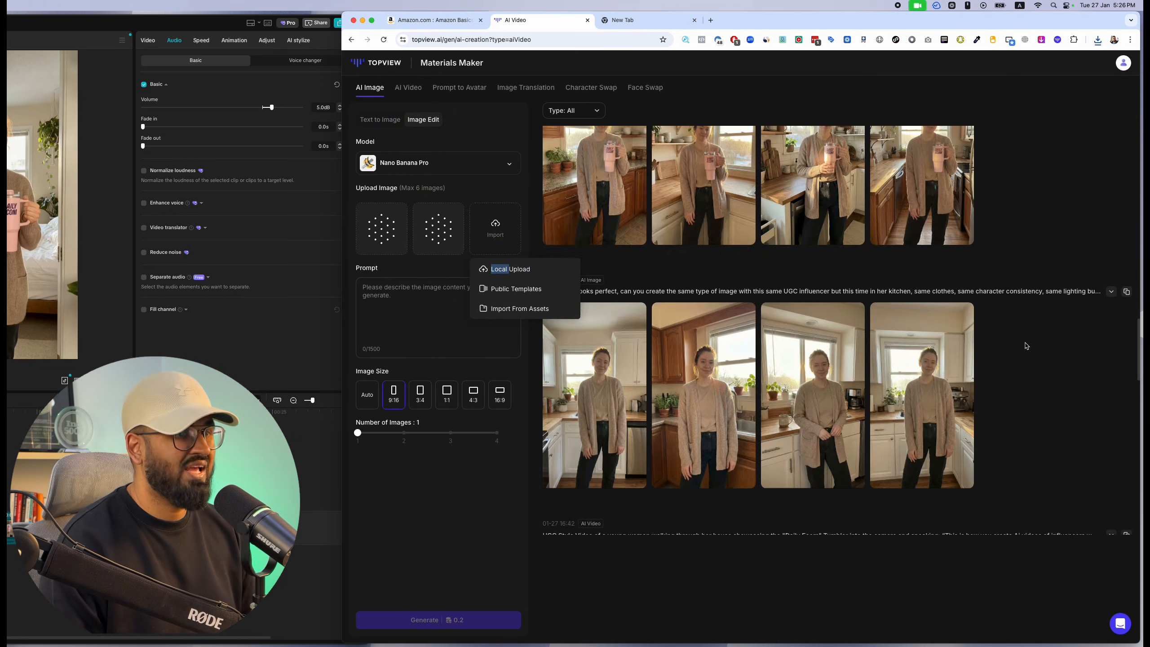
scroll(995, 331, down, 15)
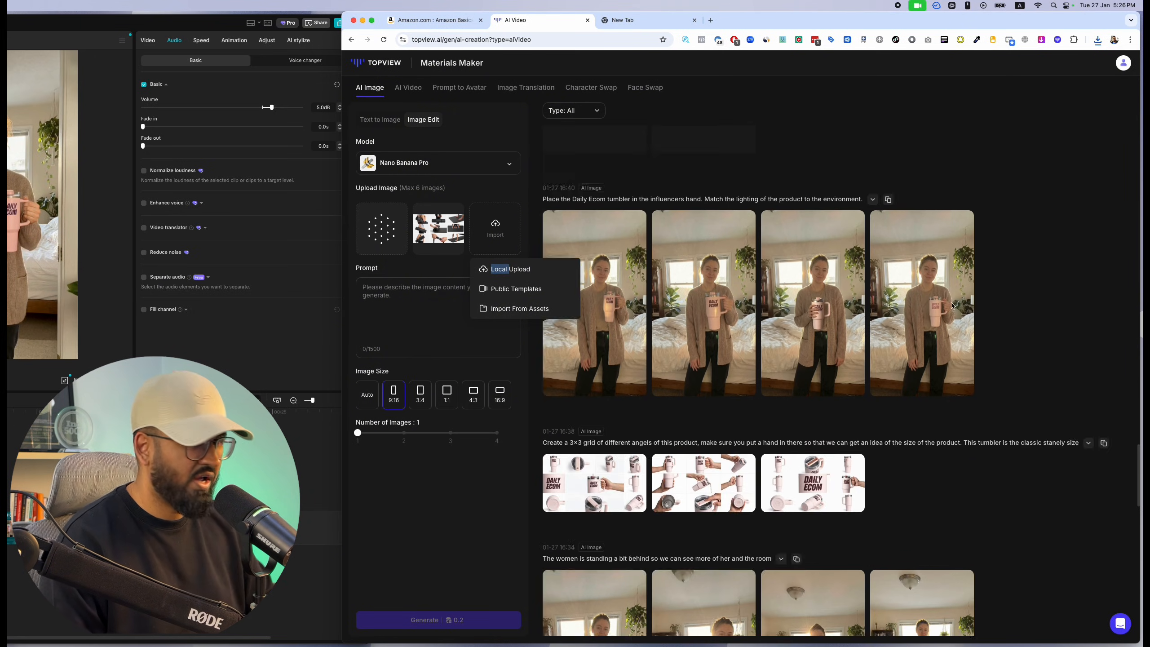
scroll(952, 311, up, 15)
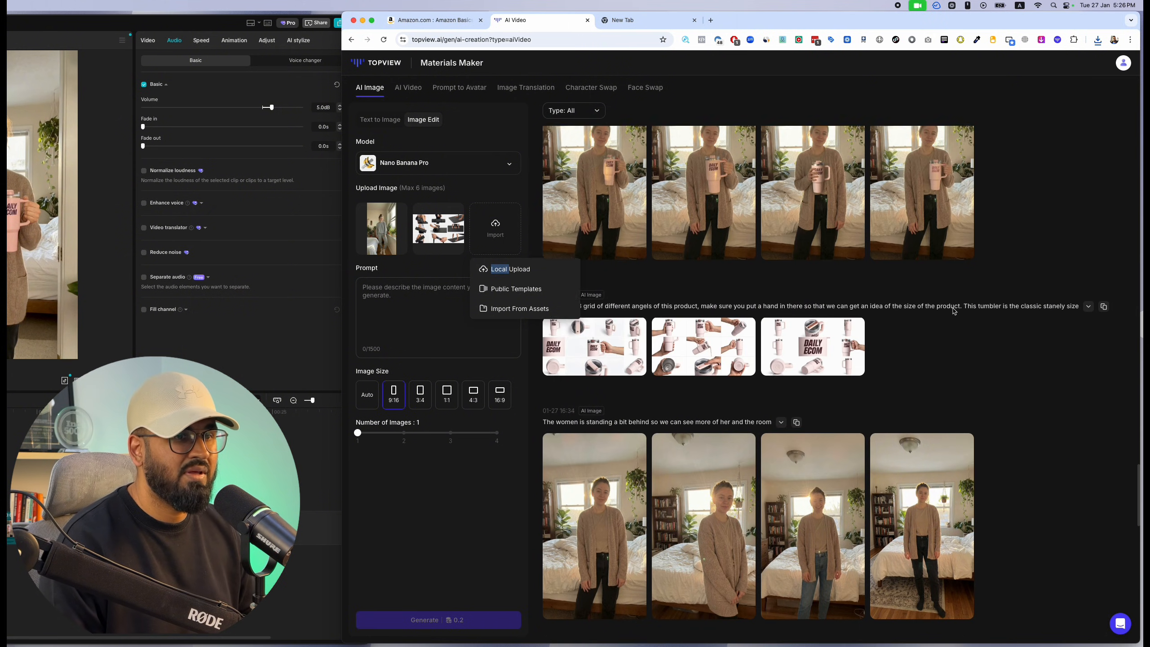
scroll(987, 308, up, 15)
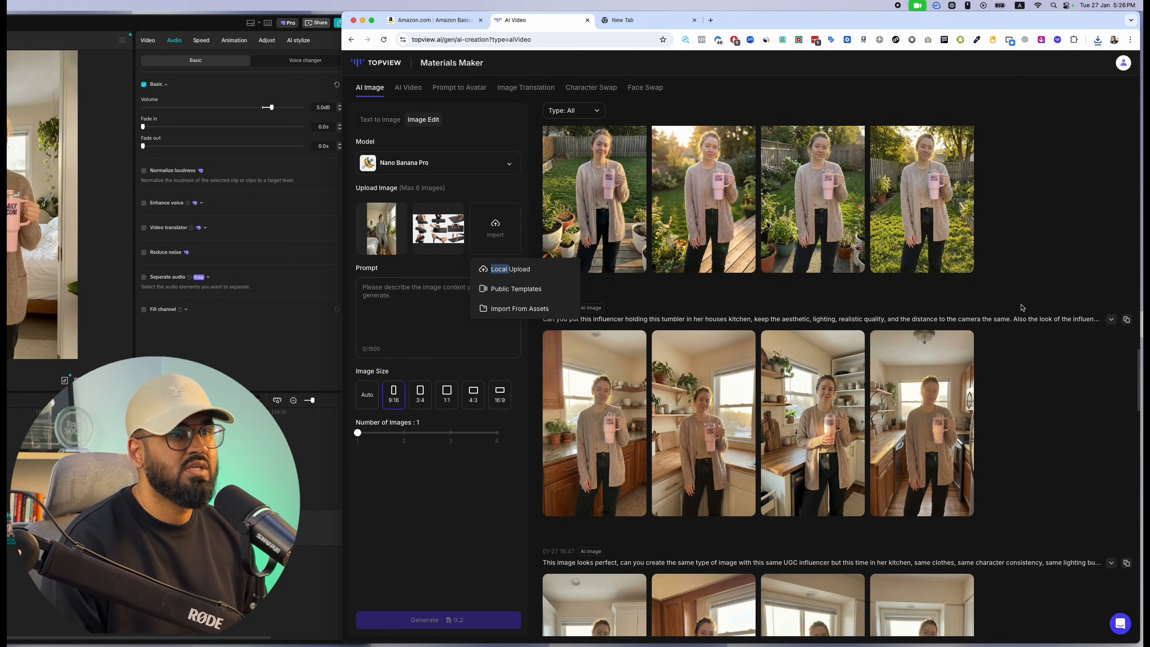
scroll(1022, 305, down, 15)
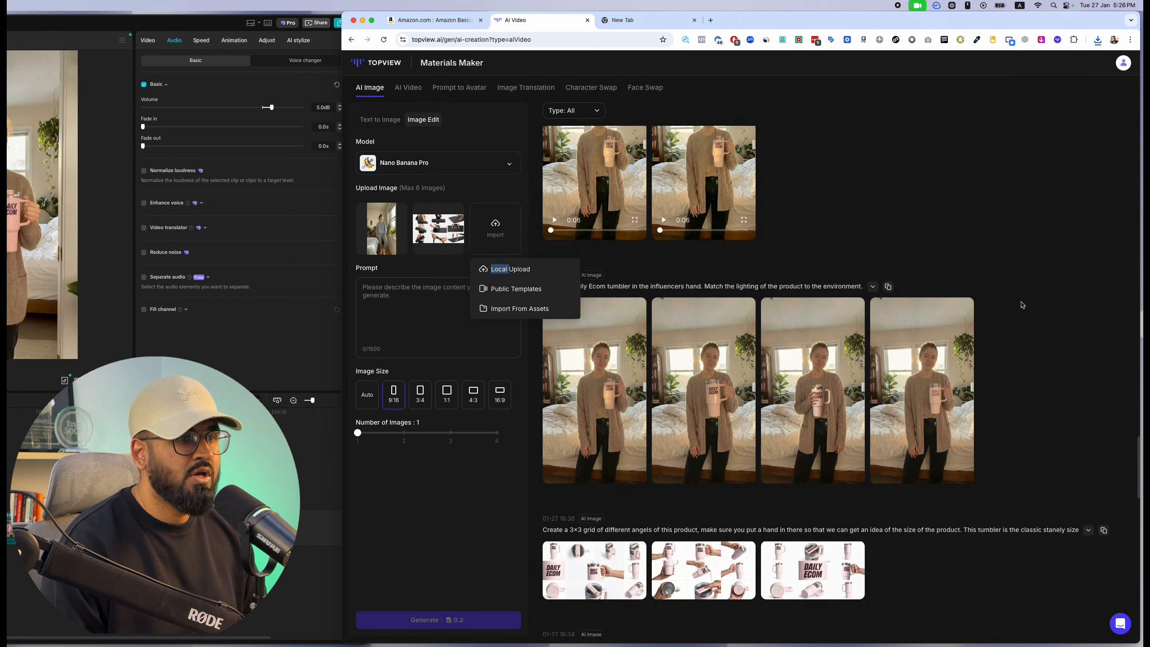
scroll(1040, 254, up, 6)
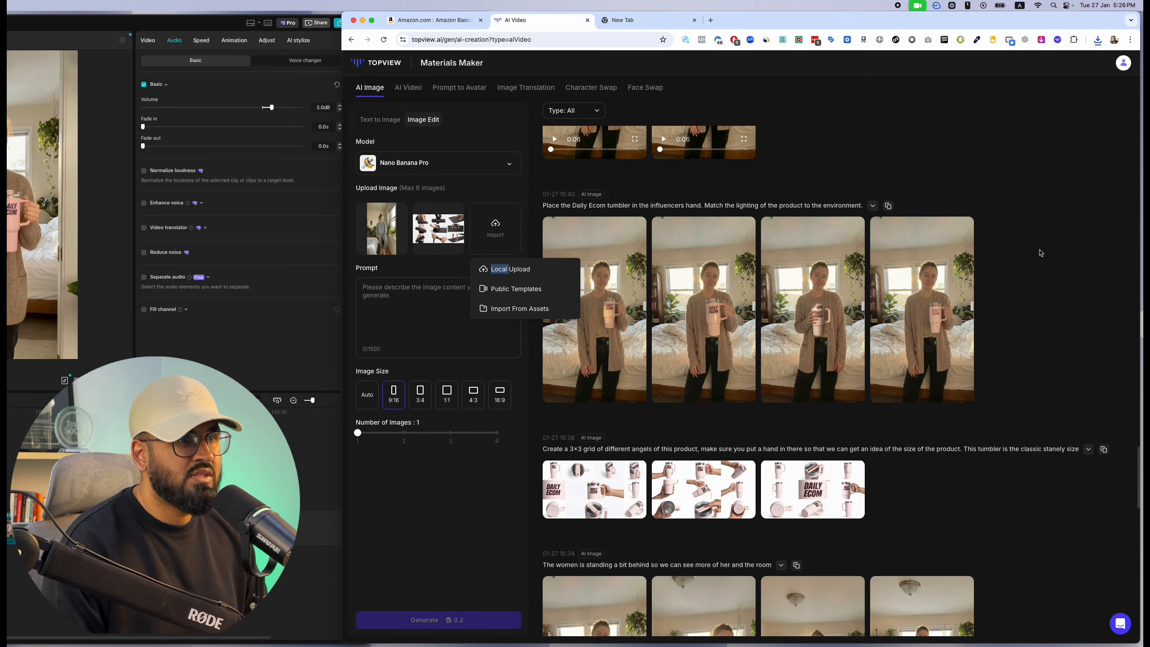
click(887, 206)
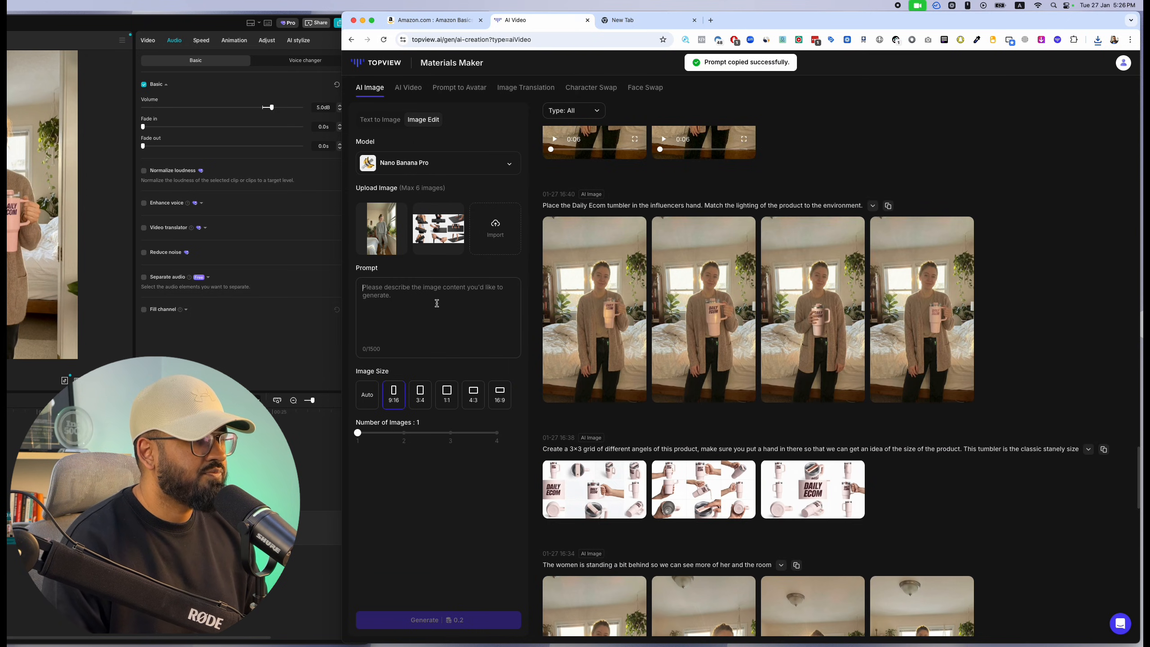
click(423, 298)
key(super+v)
drag(453, 287, 397, 287)
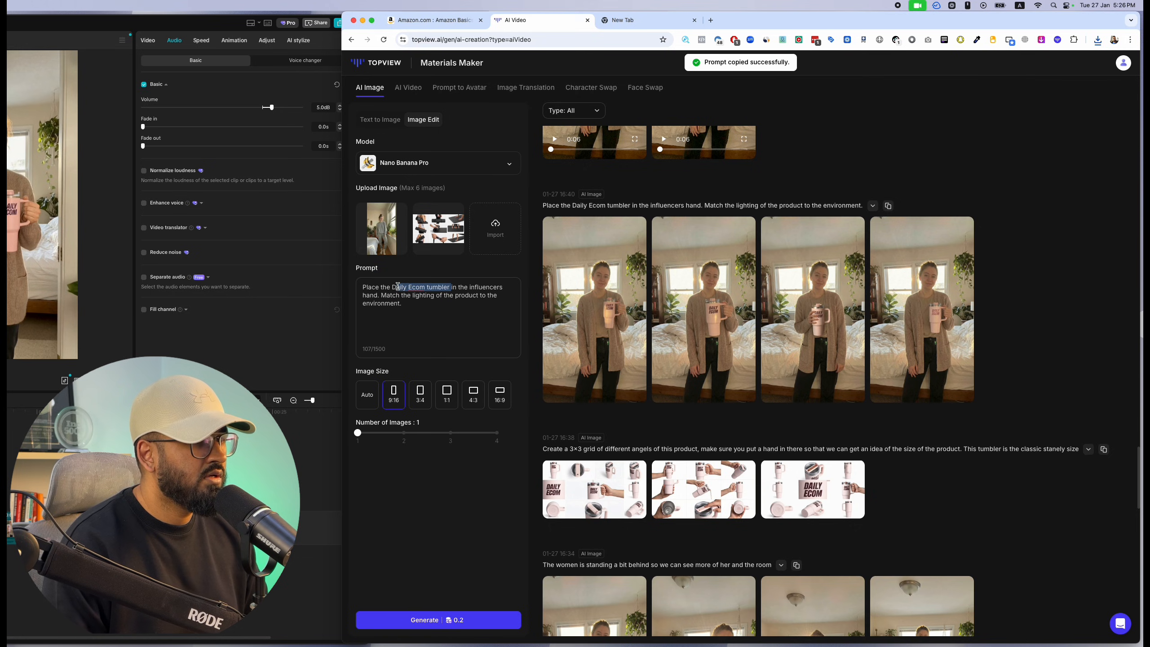
key(BackSpace)
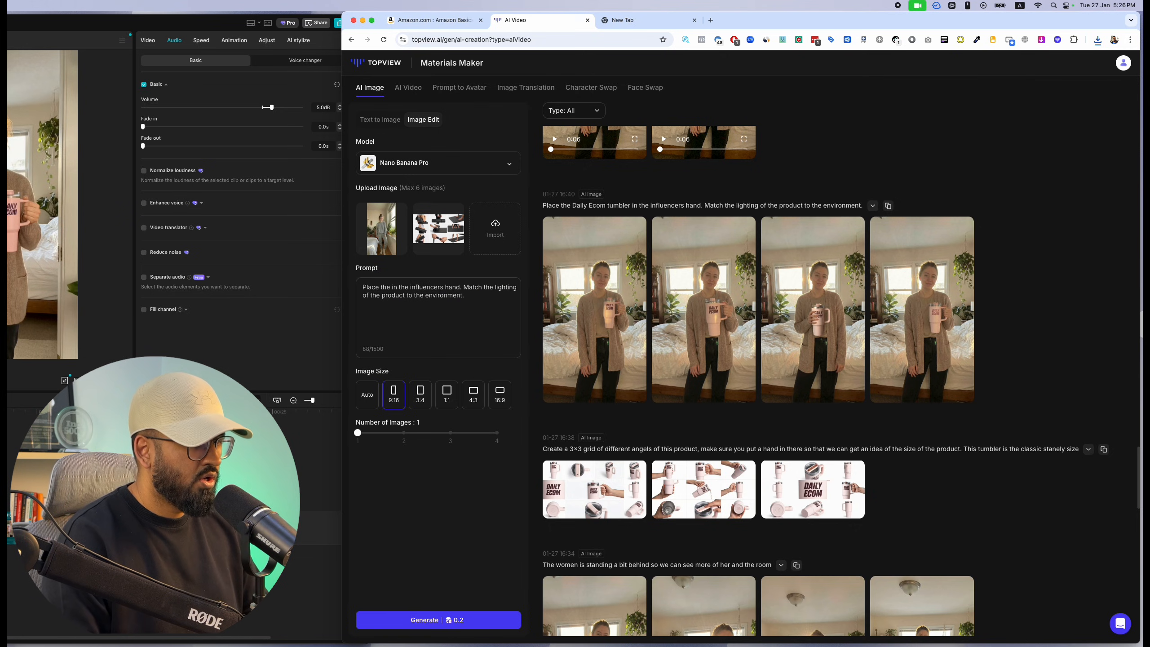
text(yogamati)
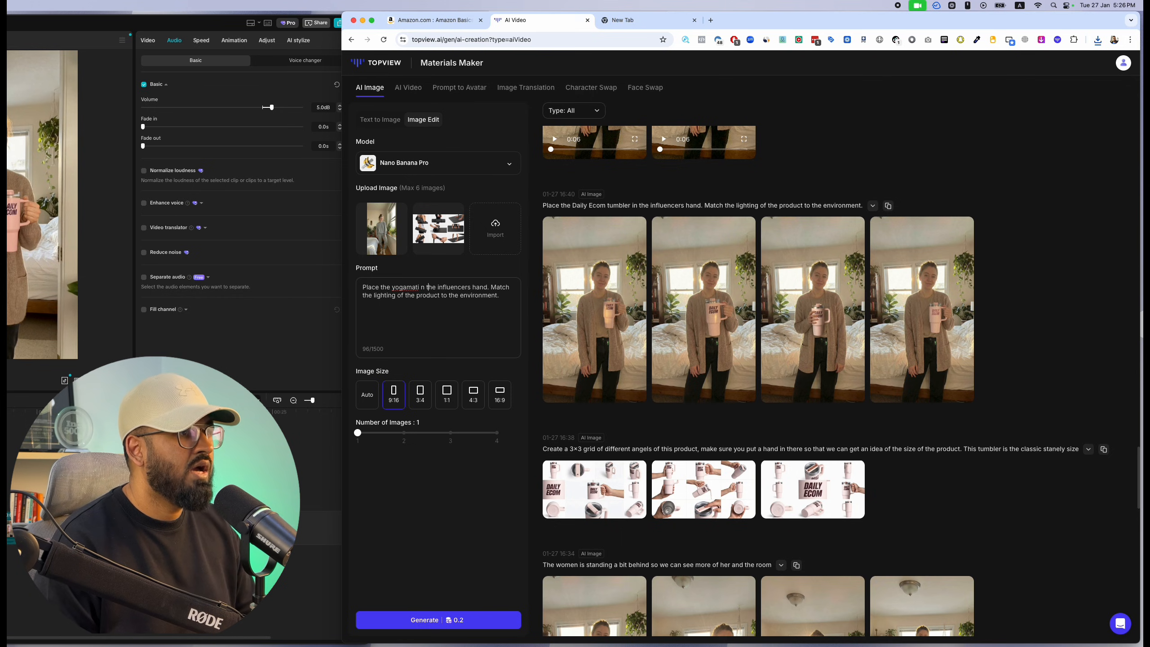
Step: Replace the prompt's first sentence with "Have this influencer carry the yoga mat", keep the lighting sentence, and generate 4 images
click(472, 287)
drag(487, 286, 362, 286)
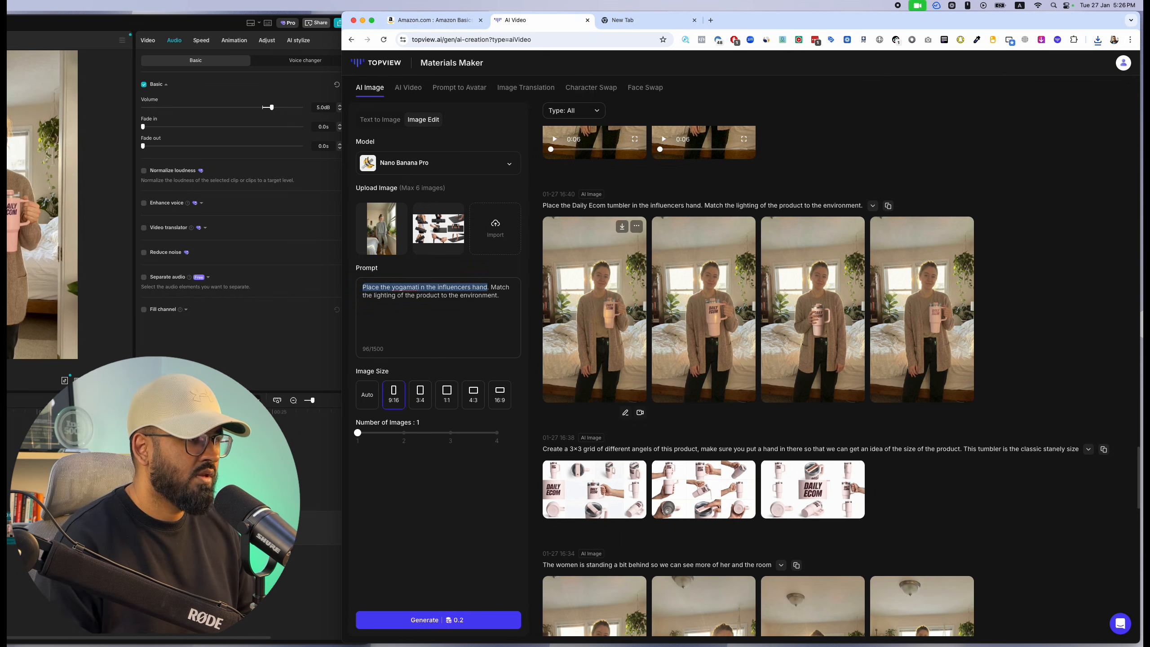
text(Have this int)
key(BackSpace)
text(fluencer catt)
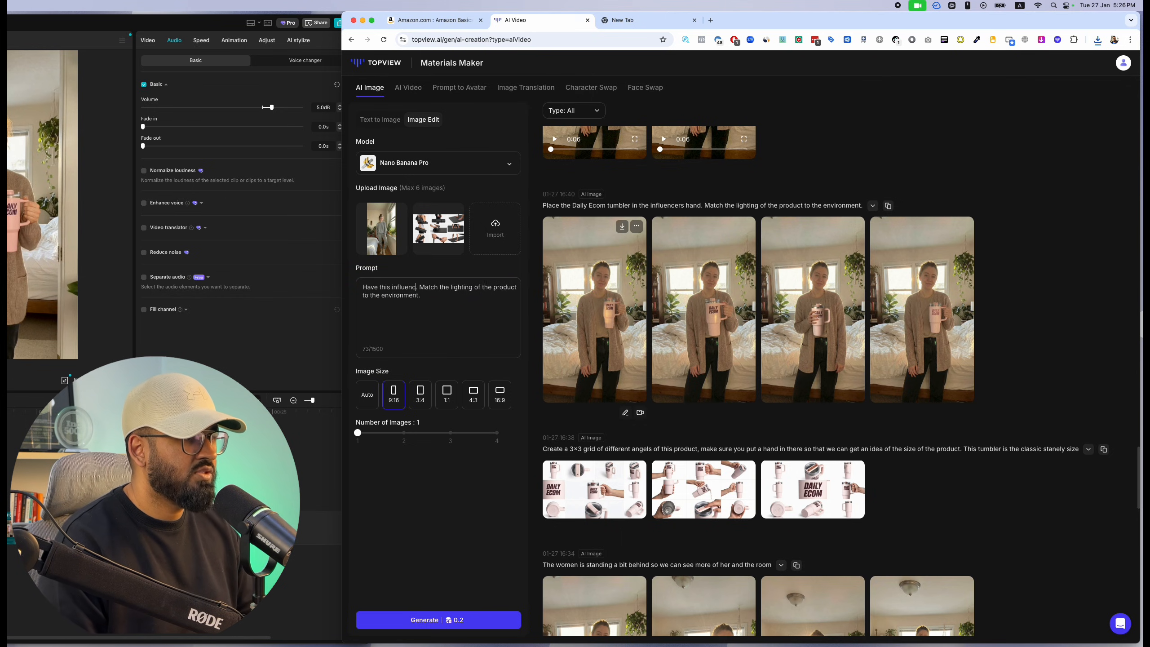
key(BackSpace)
key(BackSpace)
text(rry the yoga mat)
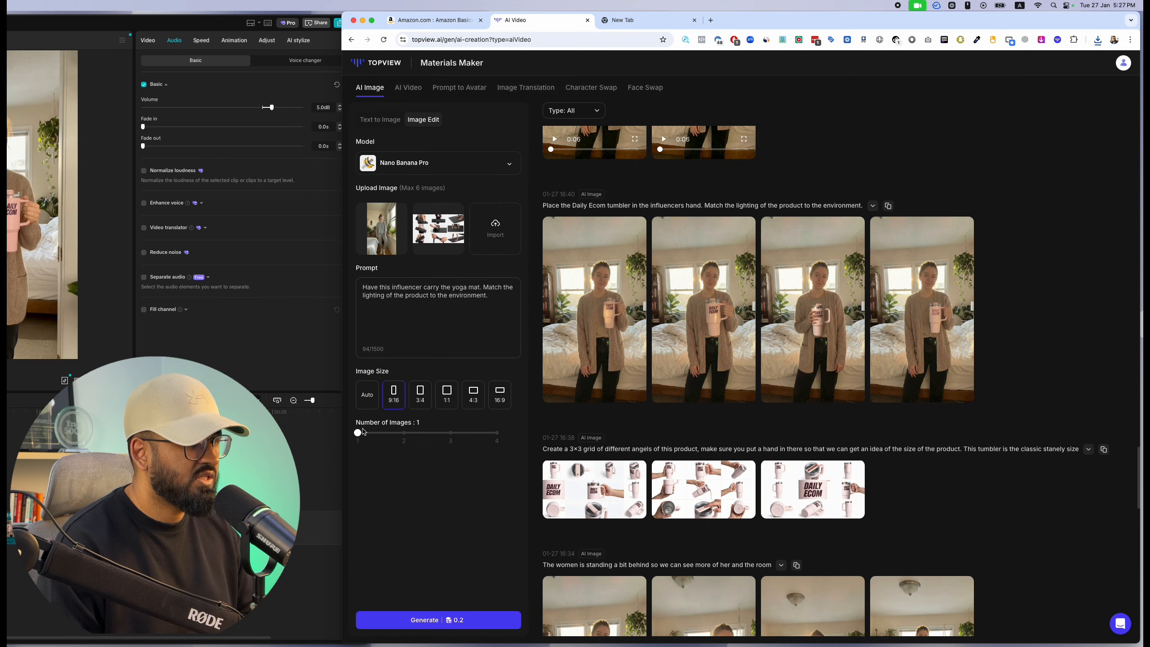
drag(363, 431, 524, 433)
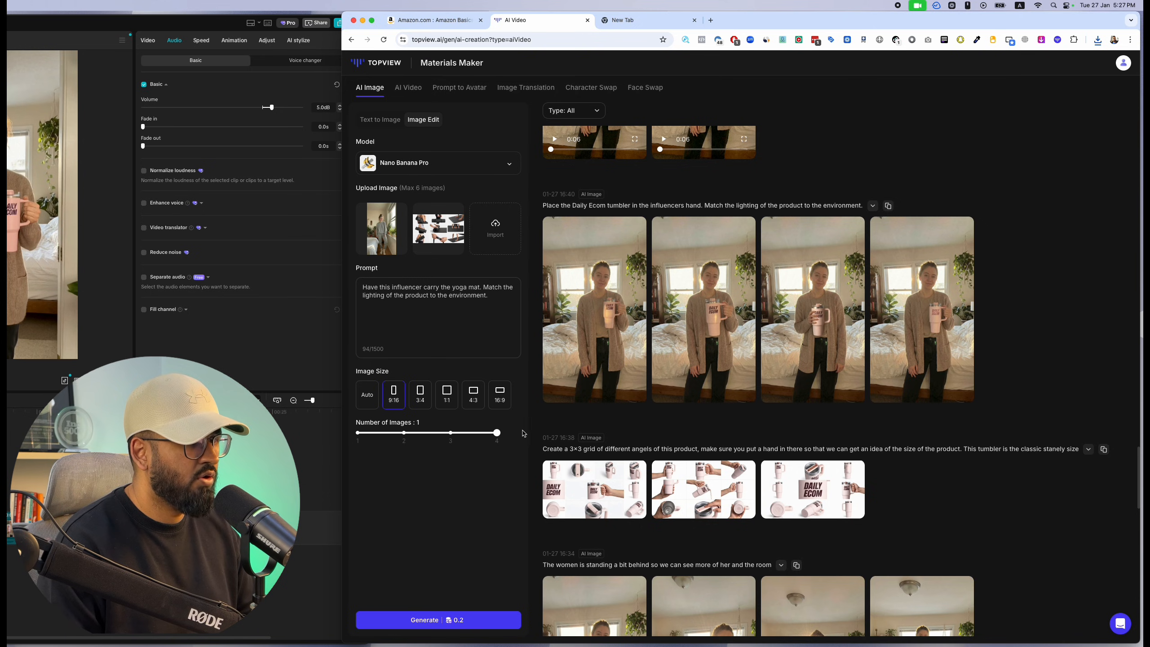
click(472, 622)
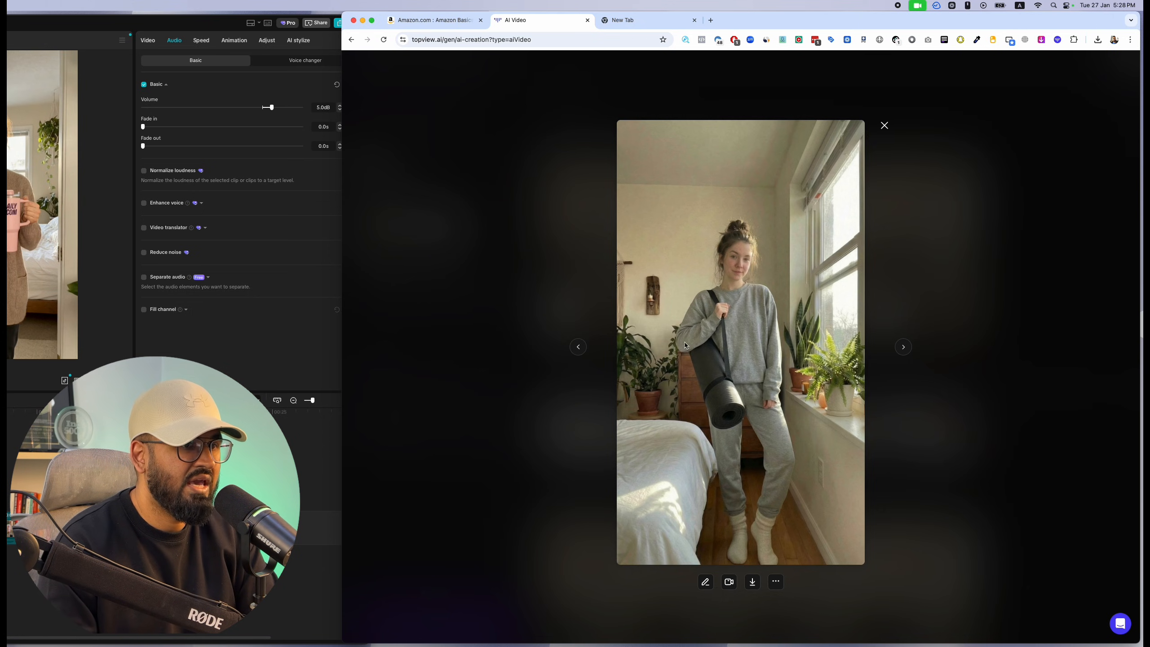
Step: Compare the new yoga mat images enlarged and download the second one, with the mat hanging behind her arm from the shoulder strap
click(884, 126)
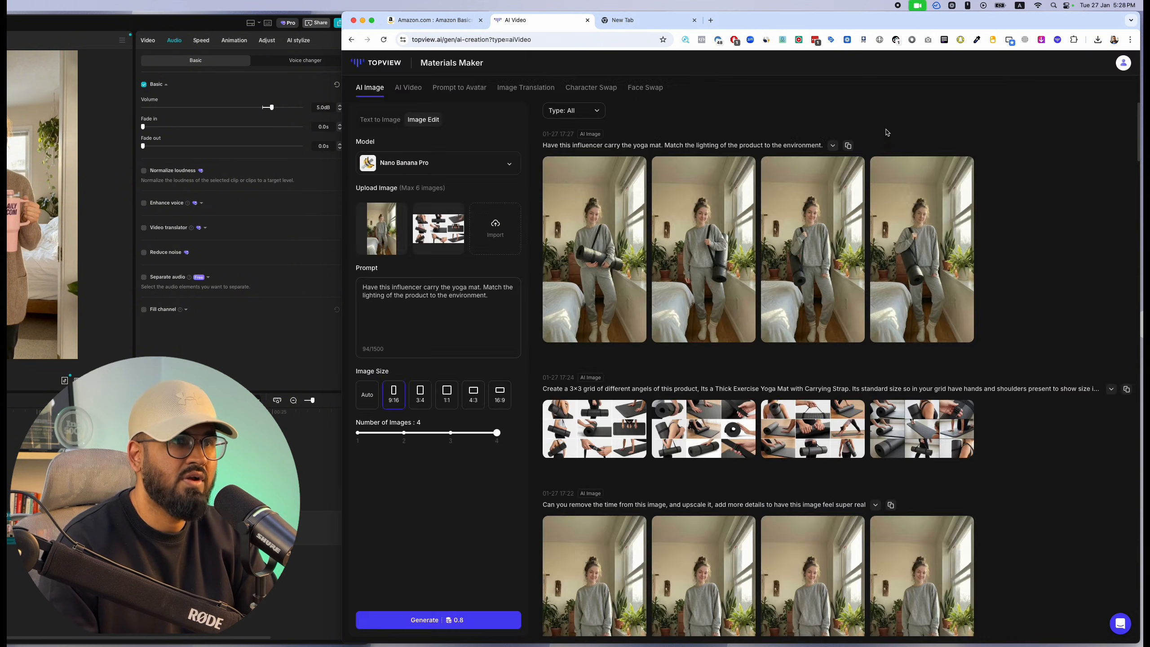
click(657, 275)
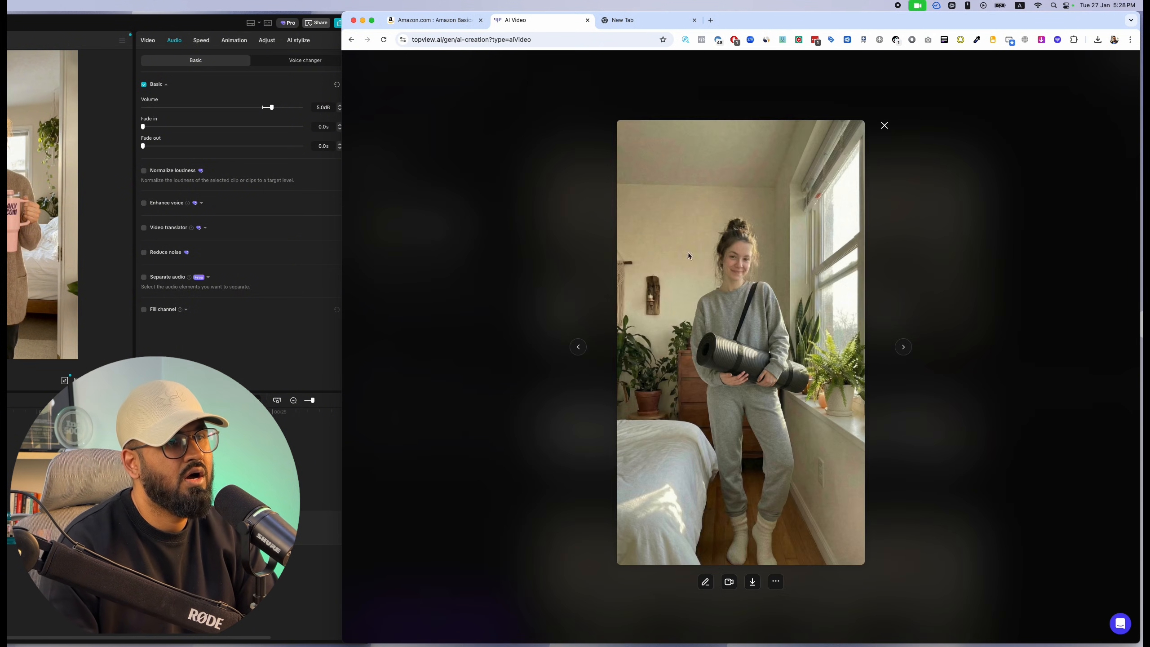
click(884, 125)
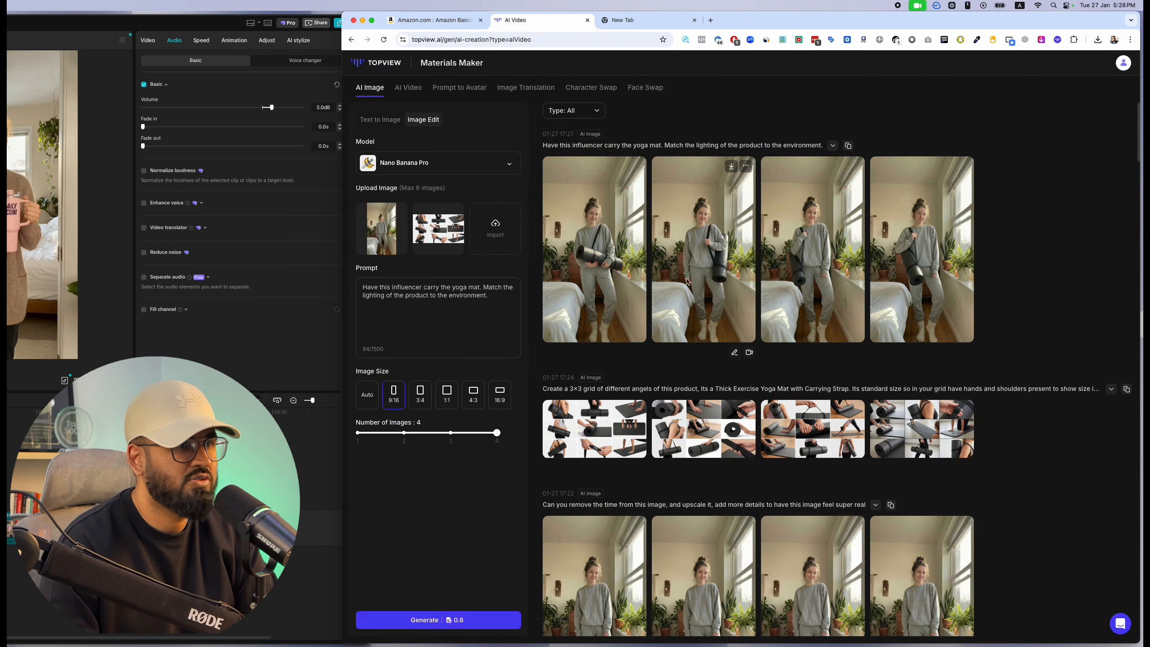
click(708, 267)
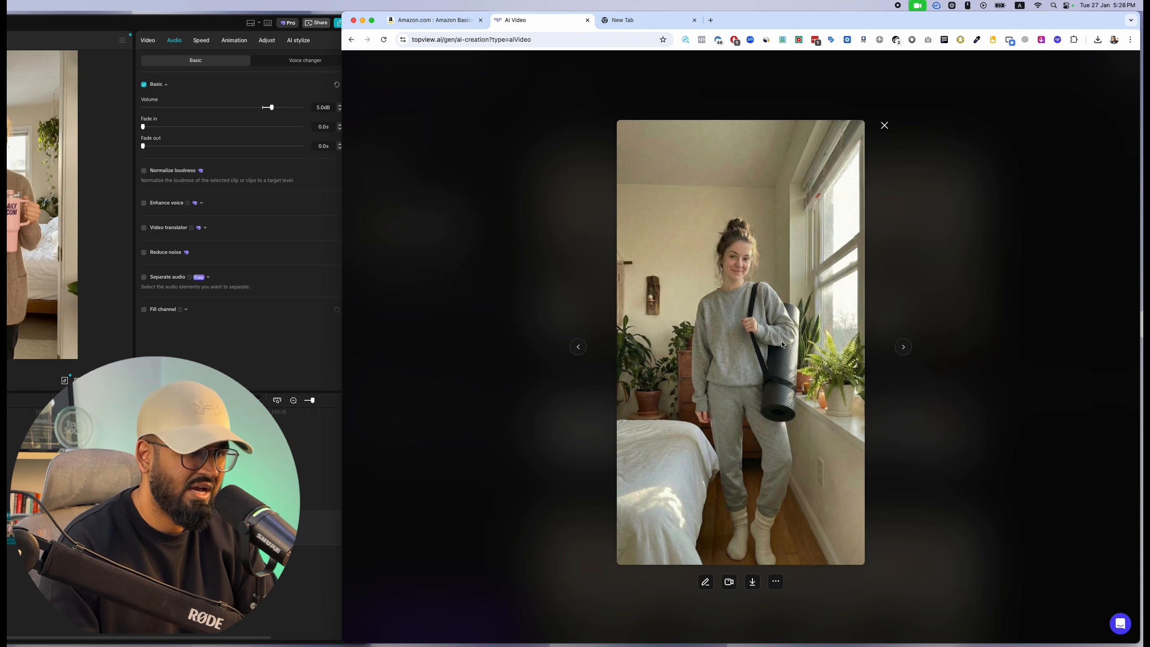
click(883, 126)
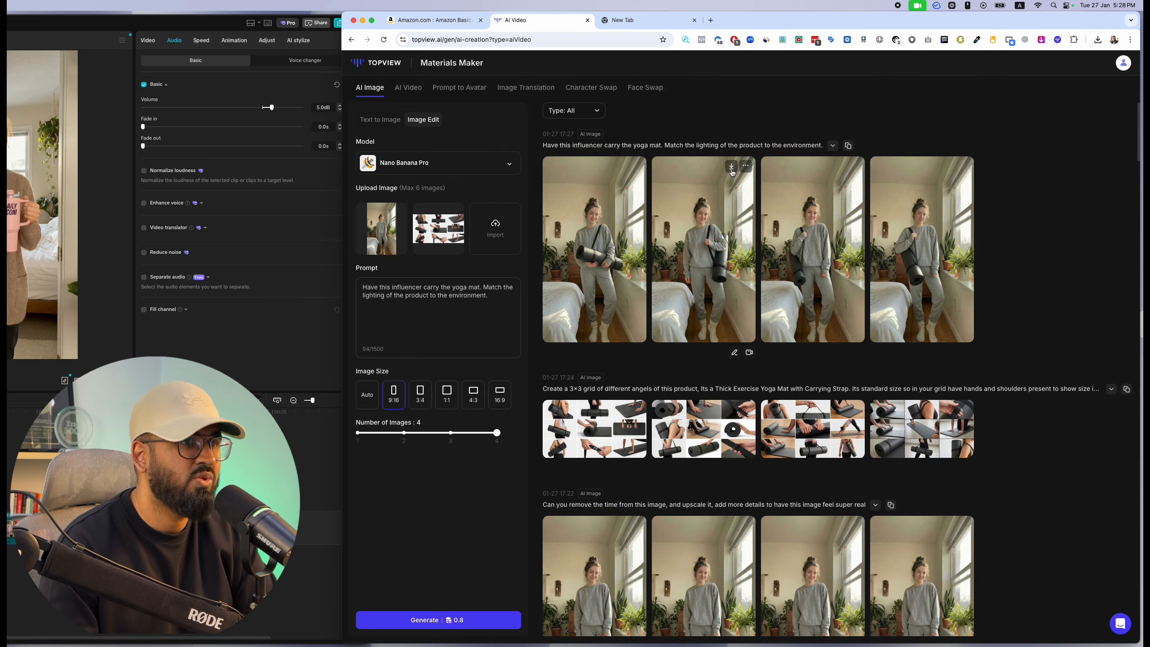
click(732, 166)
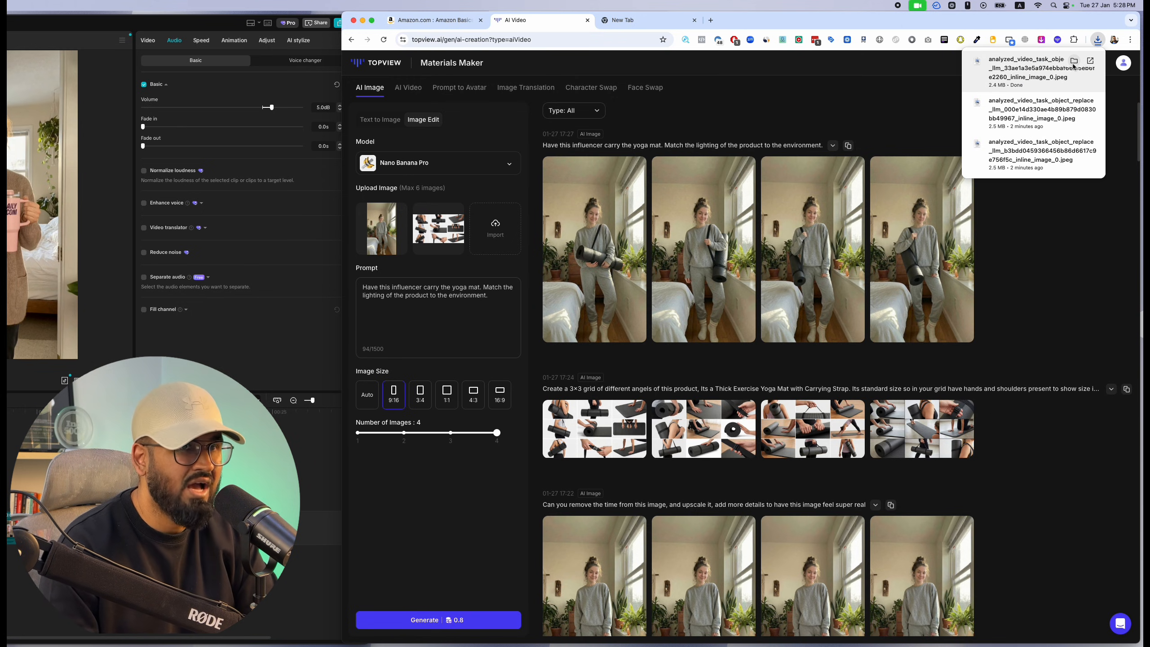
Step: Switch to AI Video's Image to Video mode and choose the Seedance 1.5 pro model
click(416, 93)
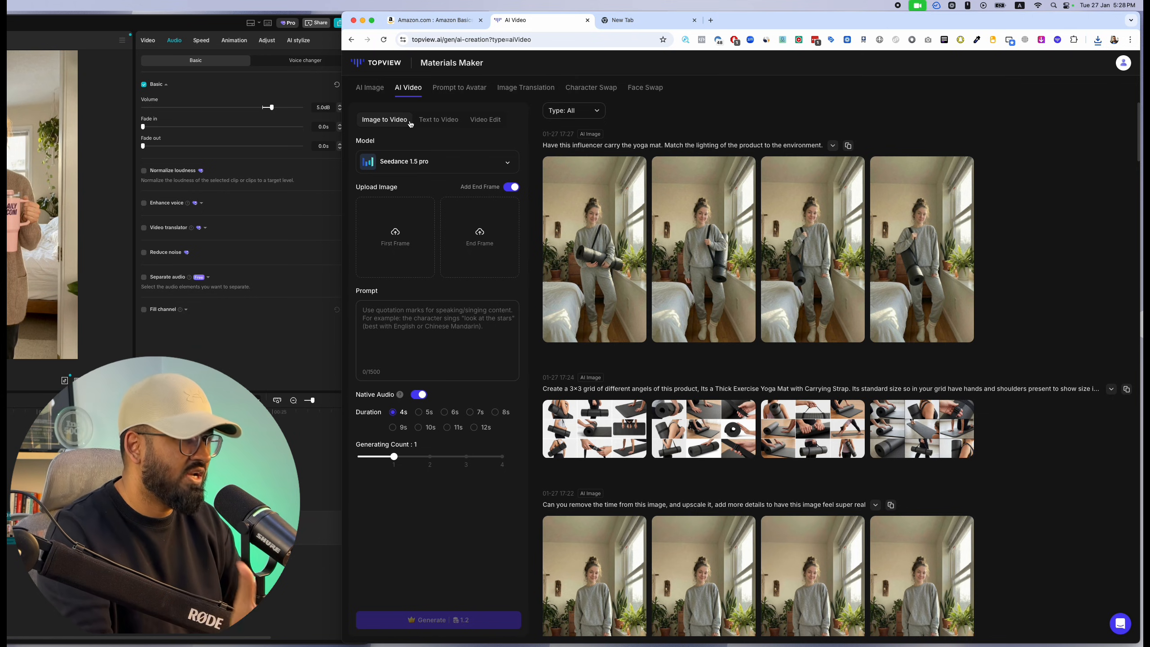
click(434, 166)
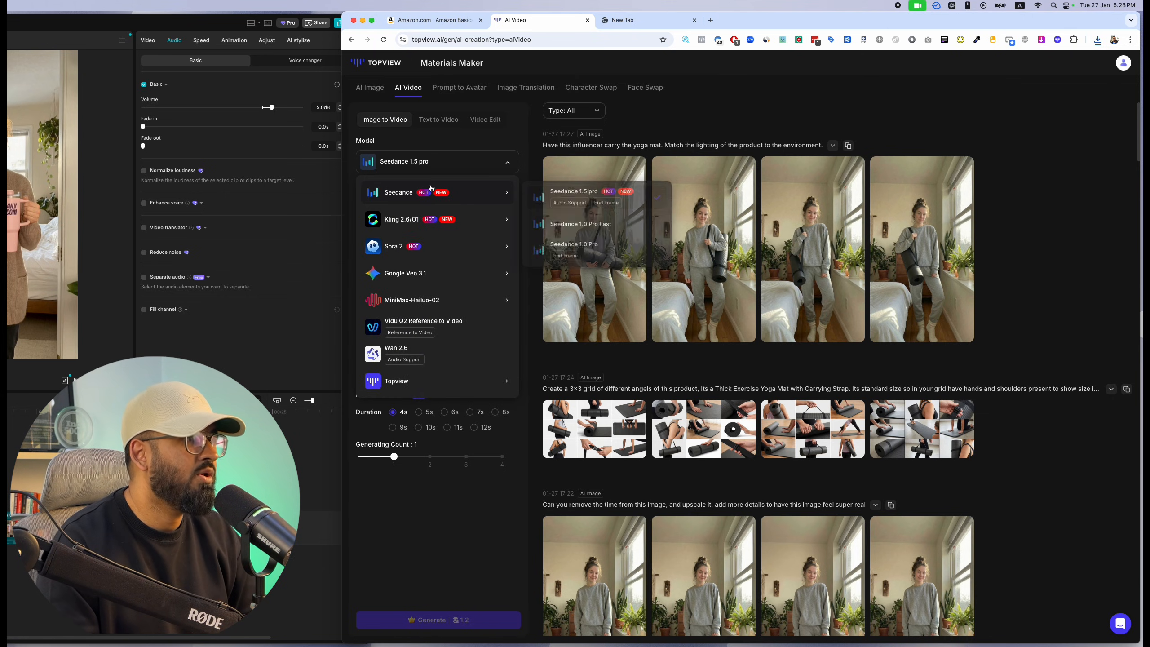
mouse_move(482, 200)
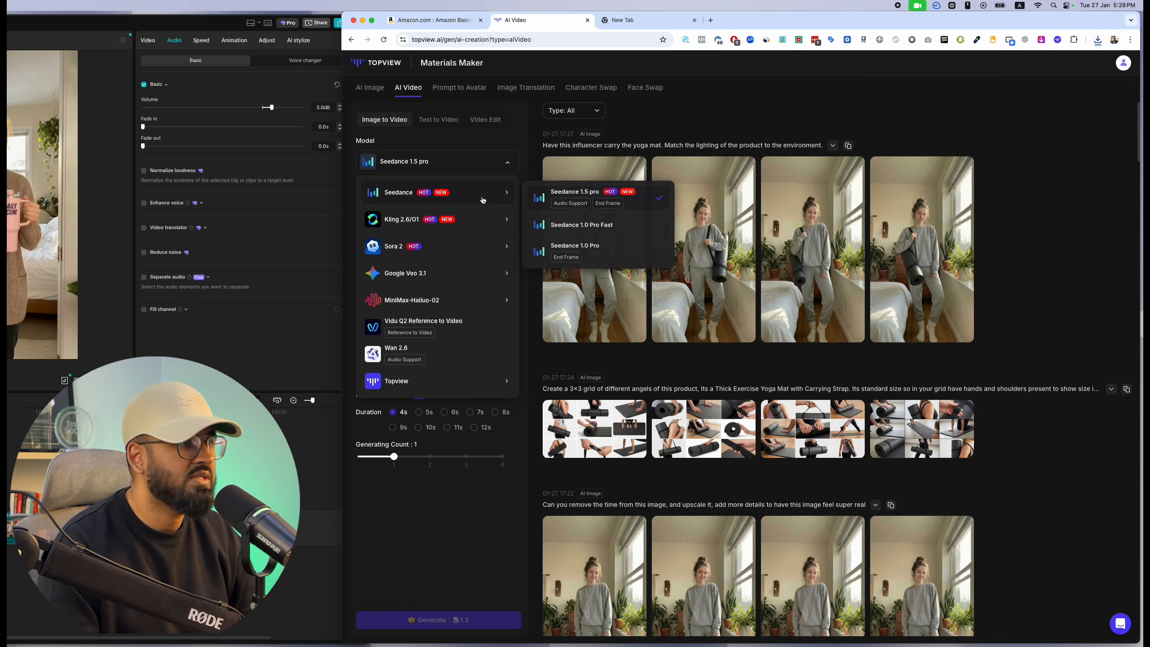
click(586, 197)
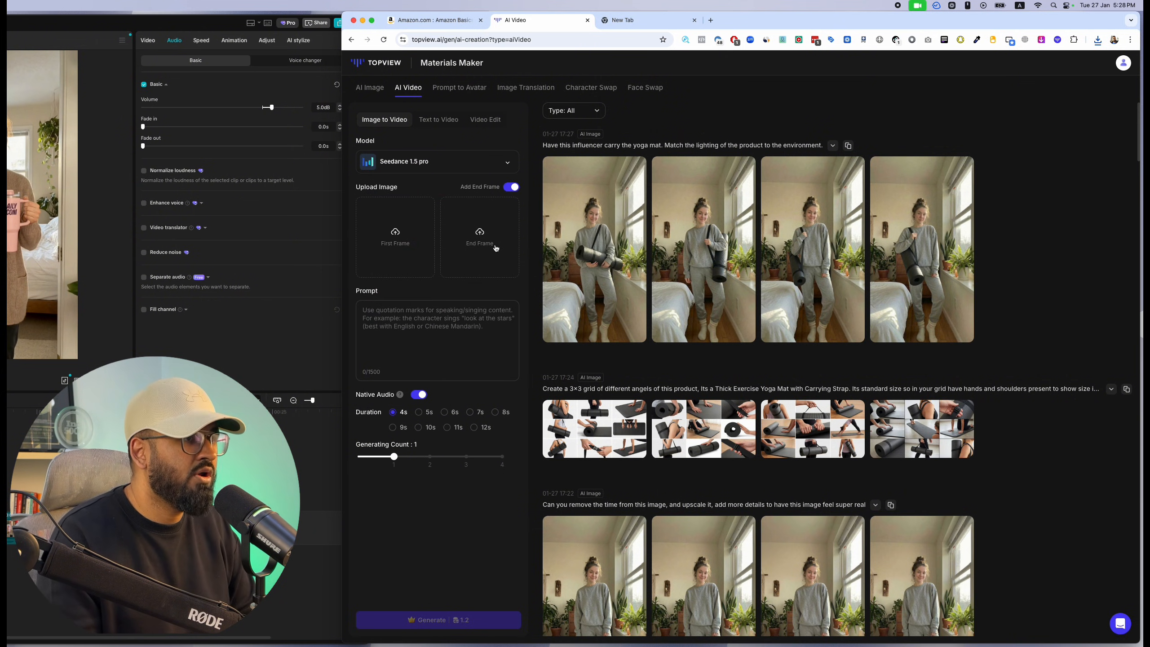
Step: Upload the newest JPEG from the Downloads folder, the influencer carrying the yoga mat, as the video's first frame
click(419, 244)
key(Down)
key(space)
key(space)
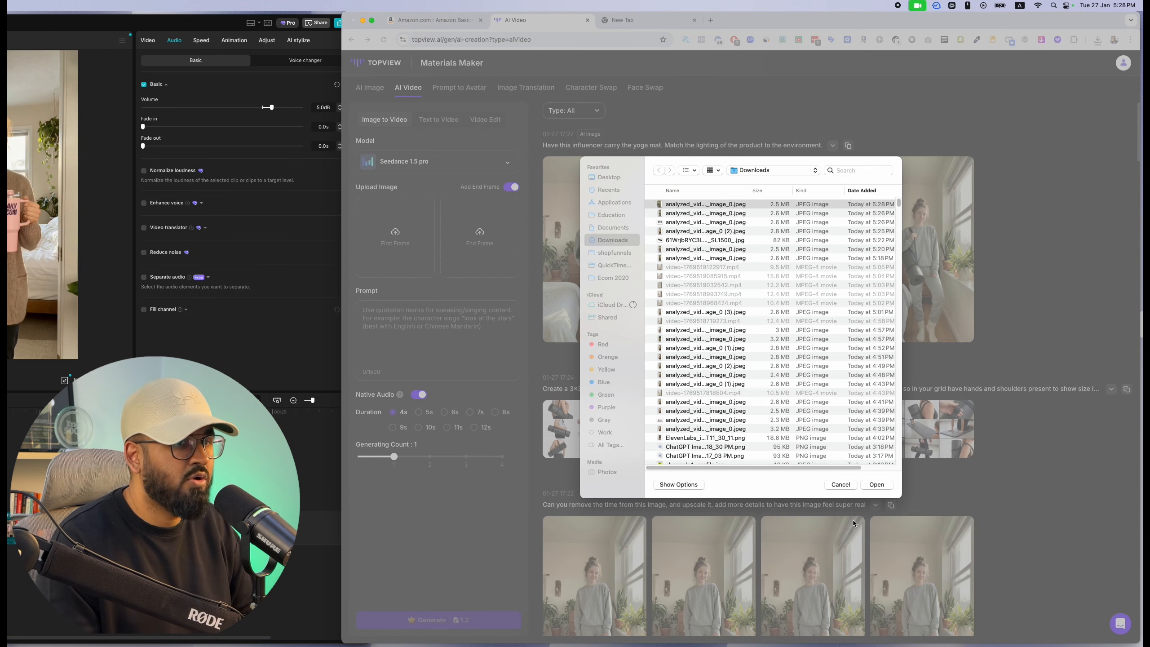
click(869, 487)
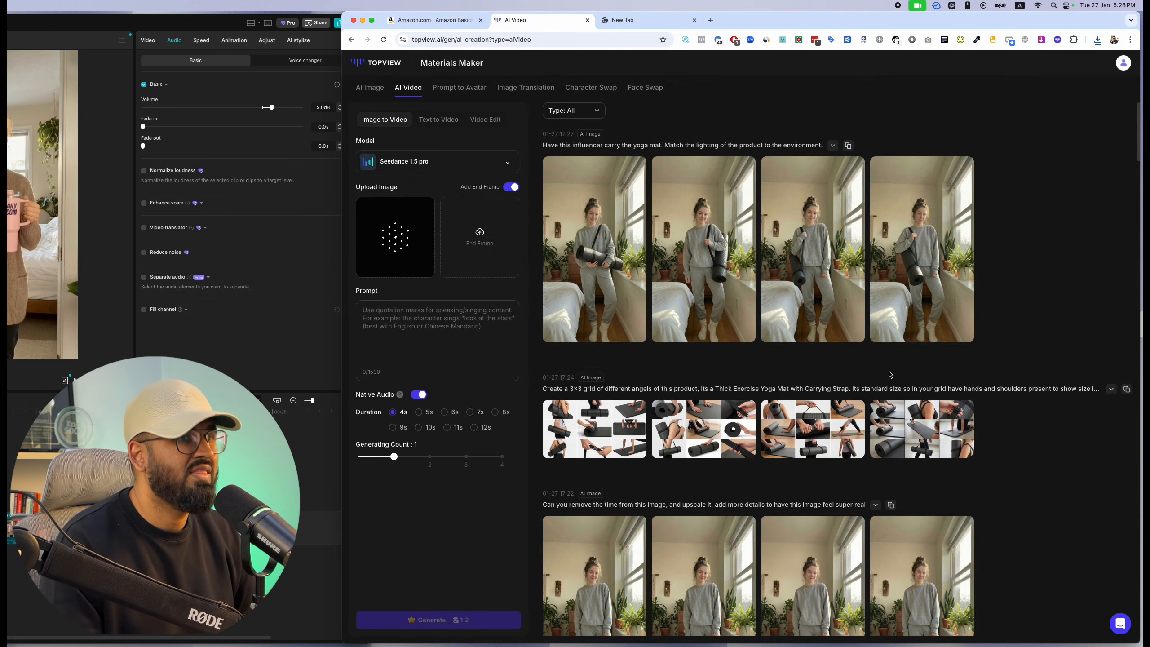
Step: Reuse the prompt of the earlier kitchen tumbler video, replacing "Daily Ecom" Tumbler with "yoga mat"
scroll(896, 380, down, 15)
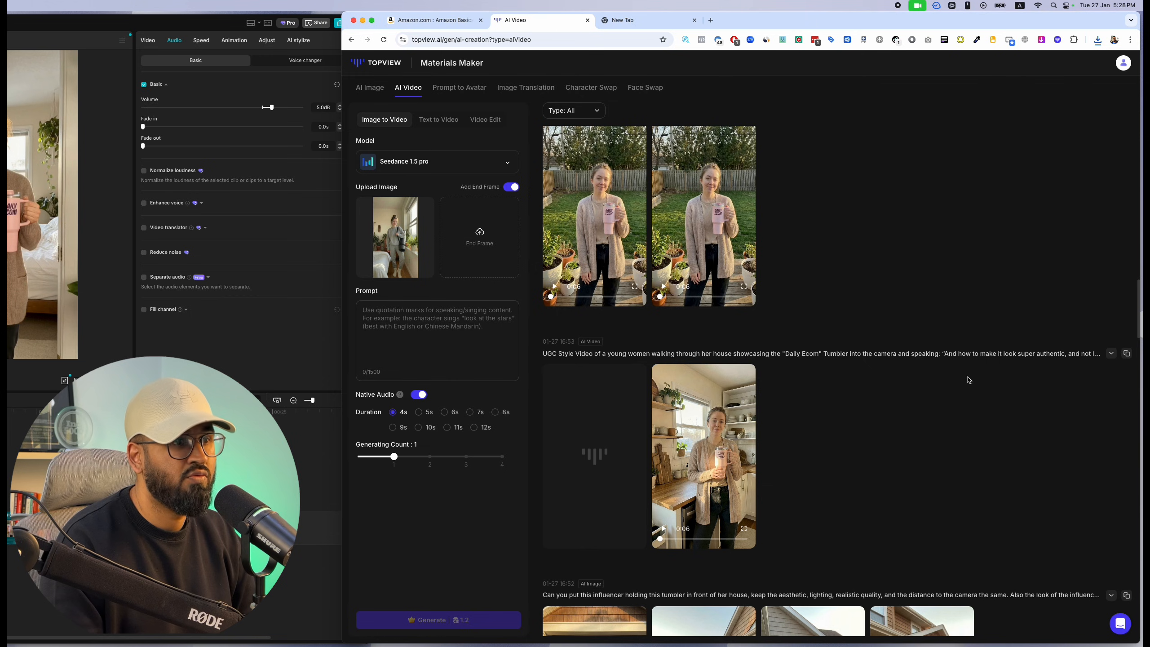
click(1126, 353)
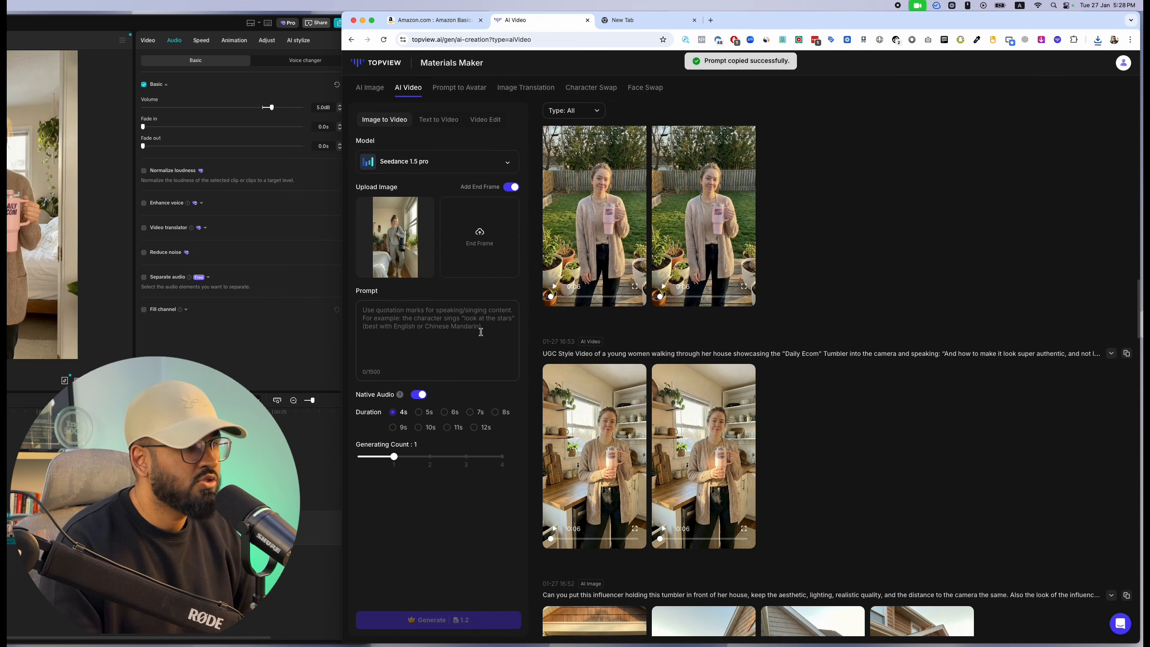
click(464, 321)
key(cmd+v)
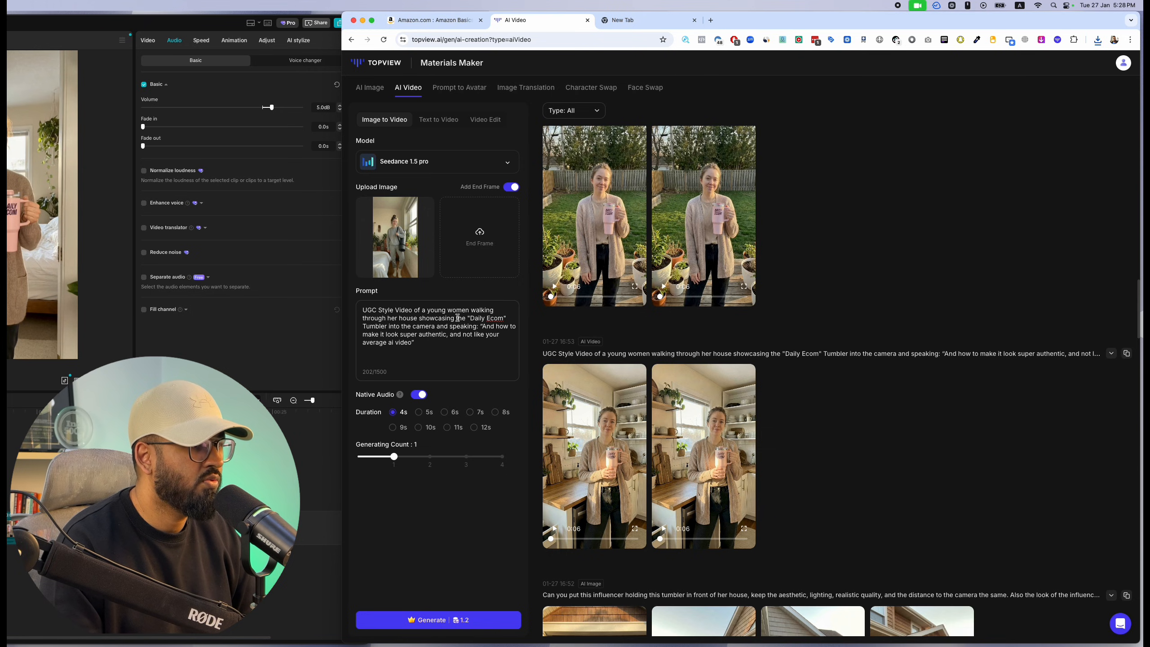
drag(471, 317, 387, 326)
key(BackSpace)
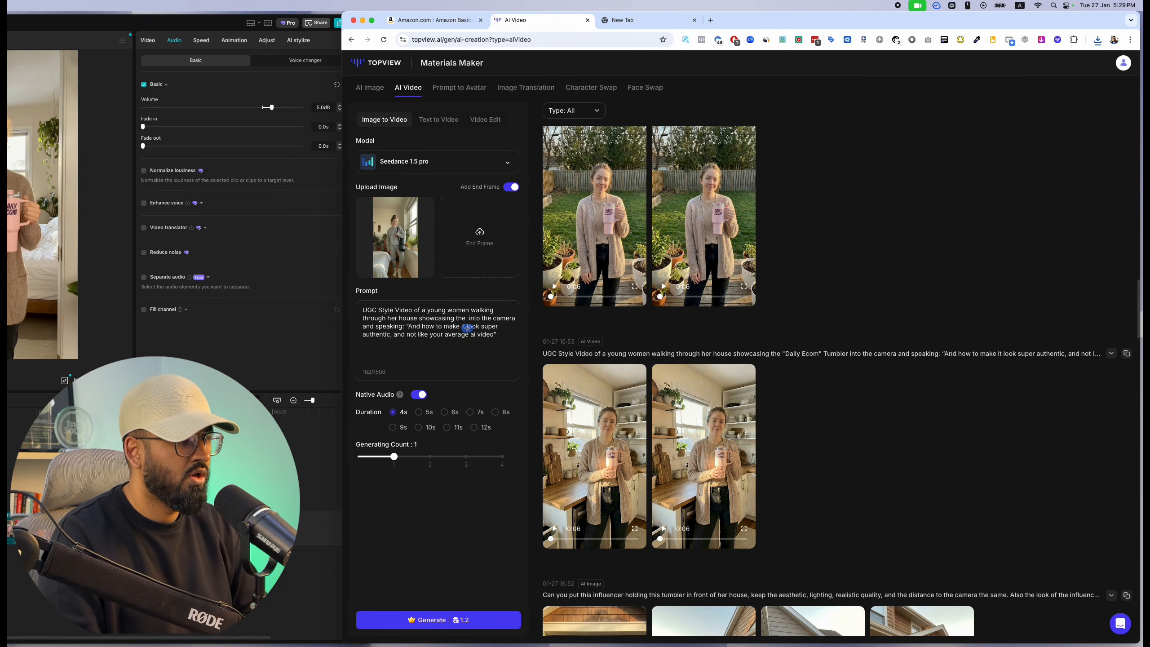
text(yoga mat)
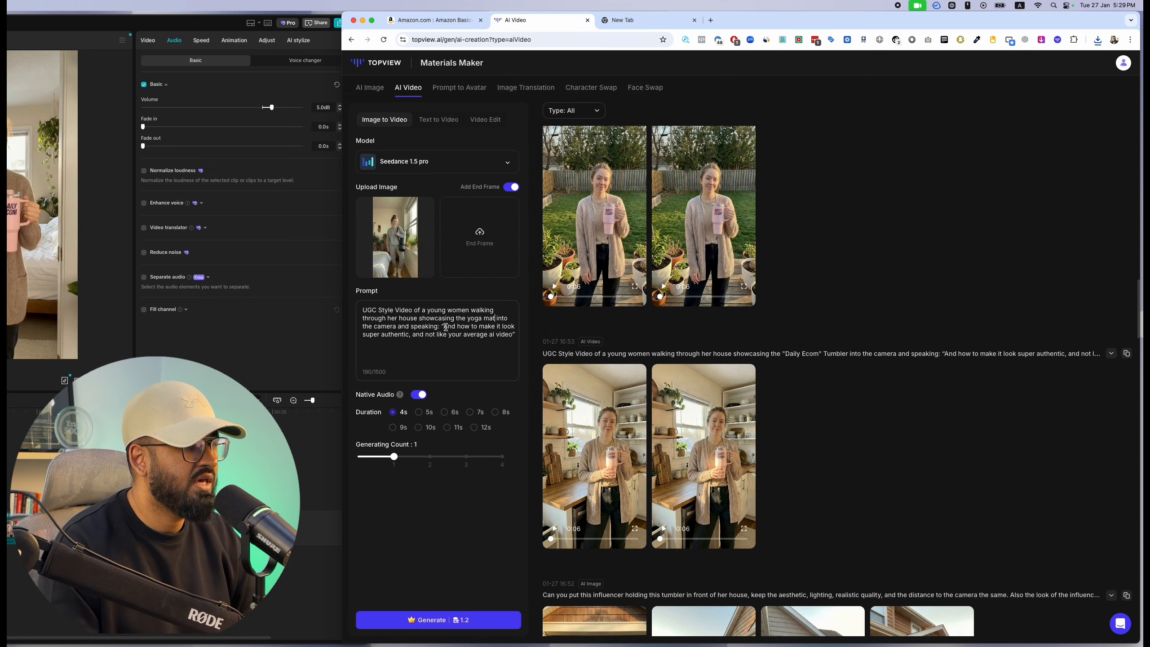
Step: Replace the spoken line in the video prompt with “I love waking up early every morning and starting my day off with some yoga”
drag(446, 327, 514, 333)
text(G”)
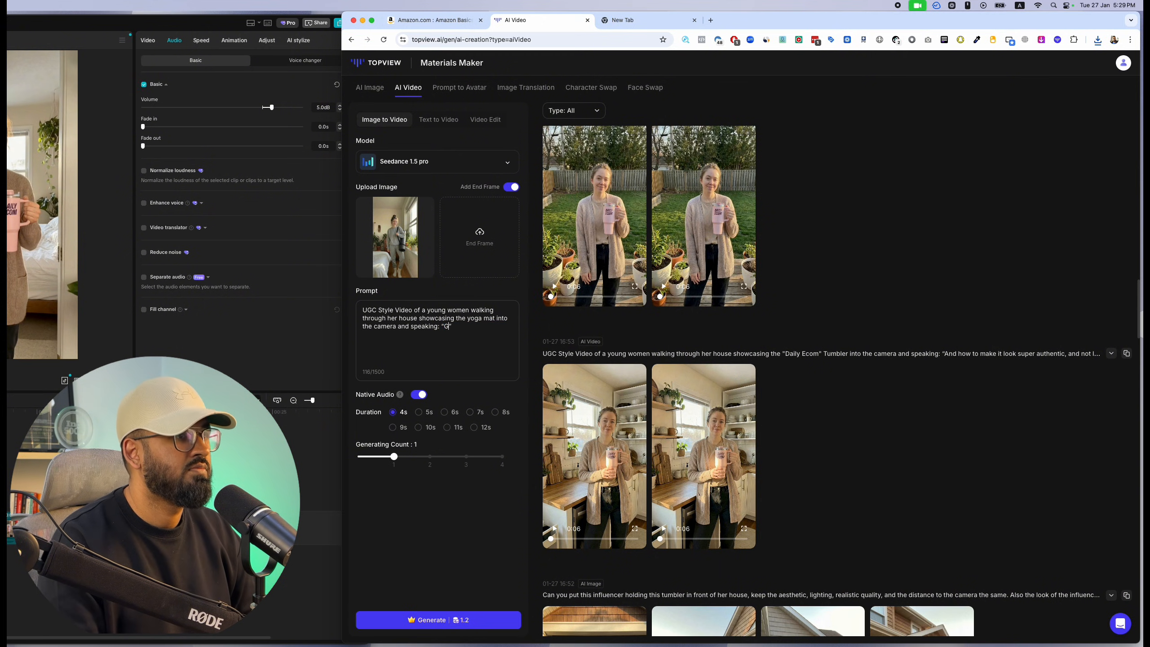
text( lov)
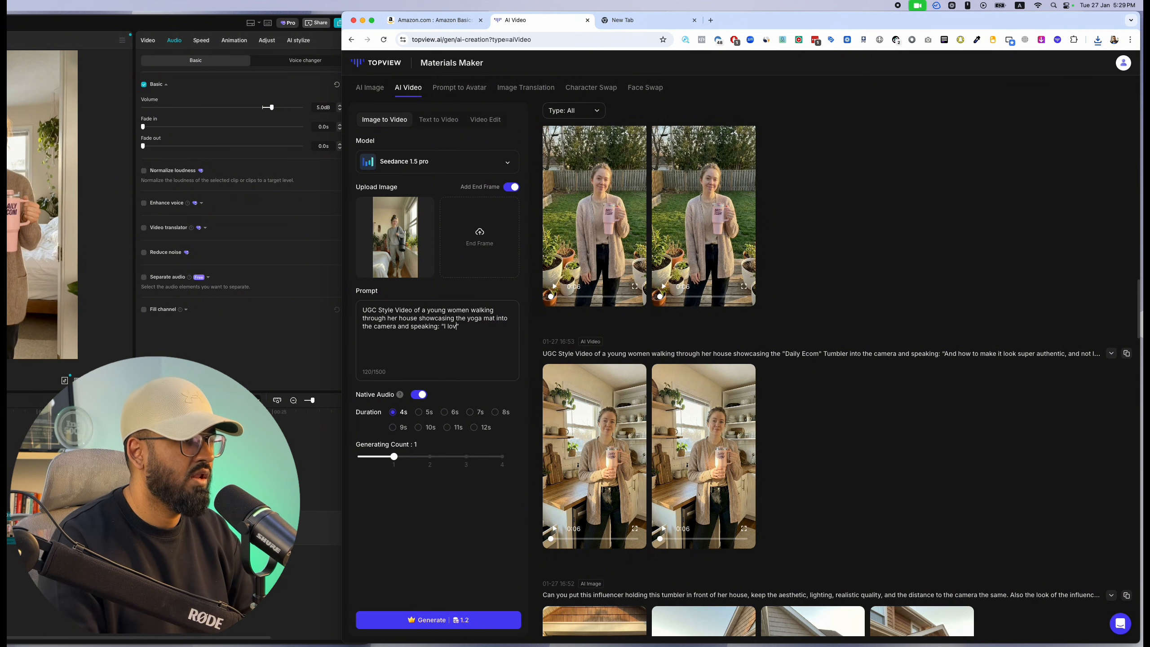
text(e waking up ea)
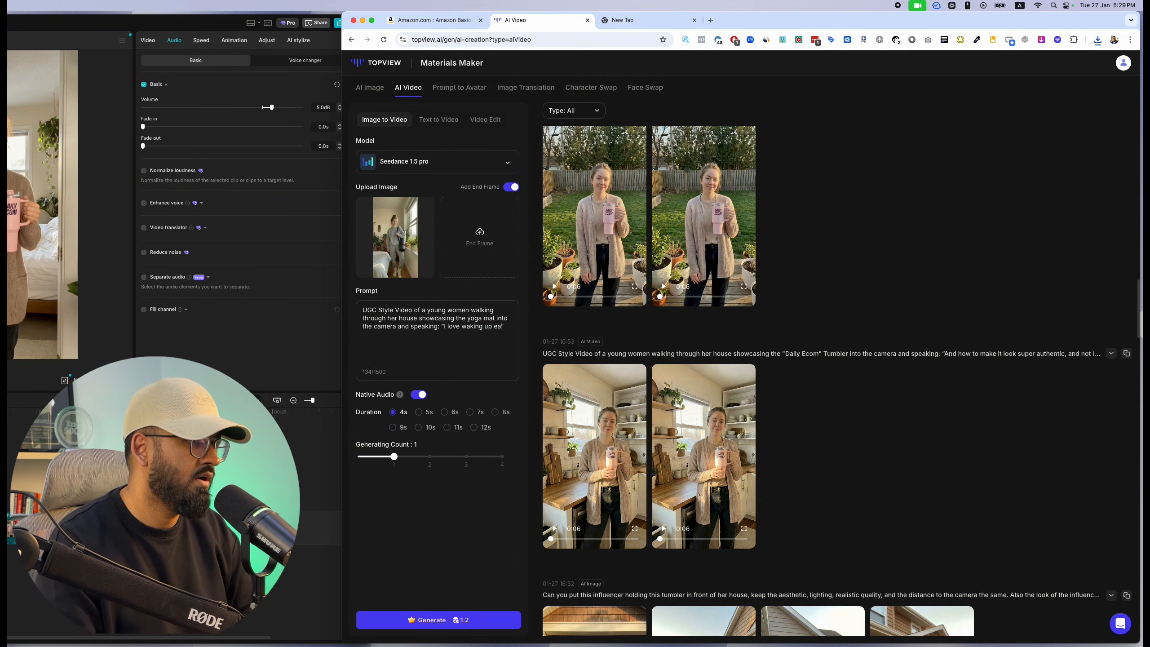
text(rly every morni)
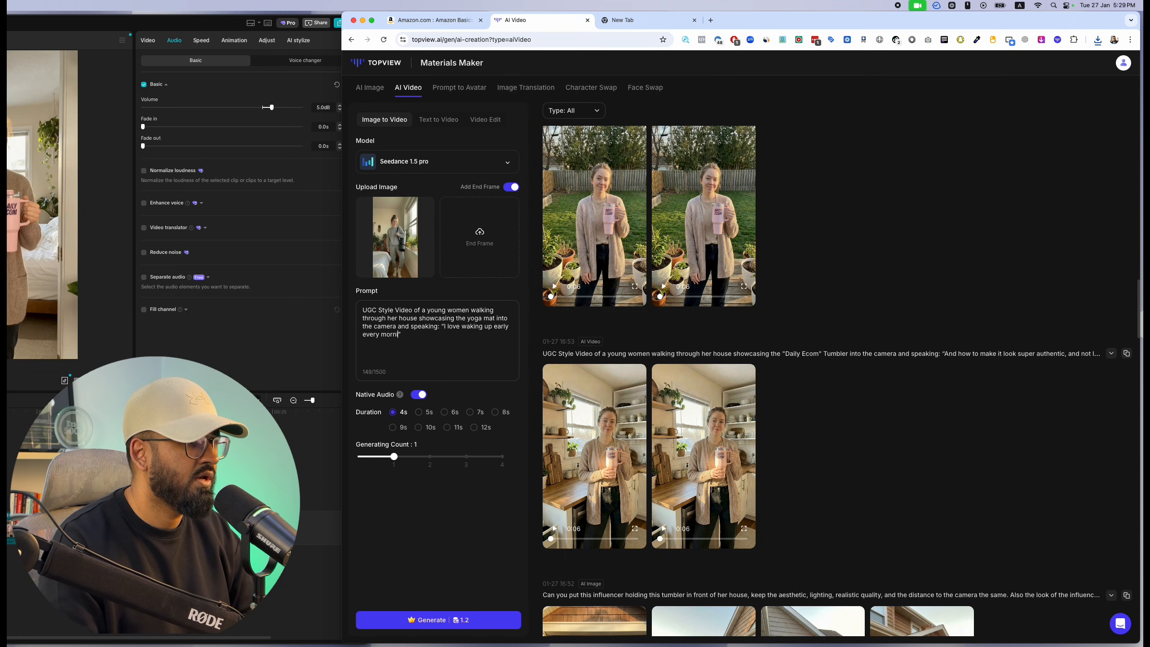
text(ng and starting m)
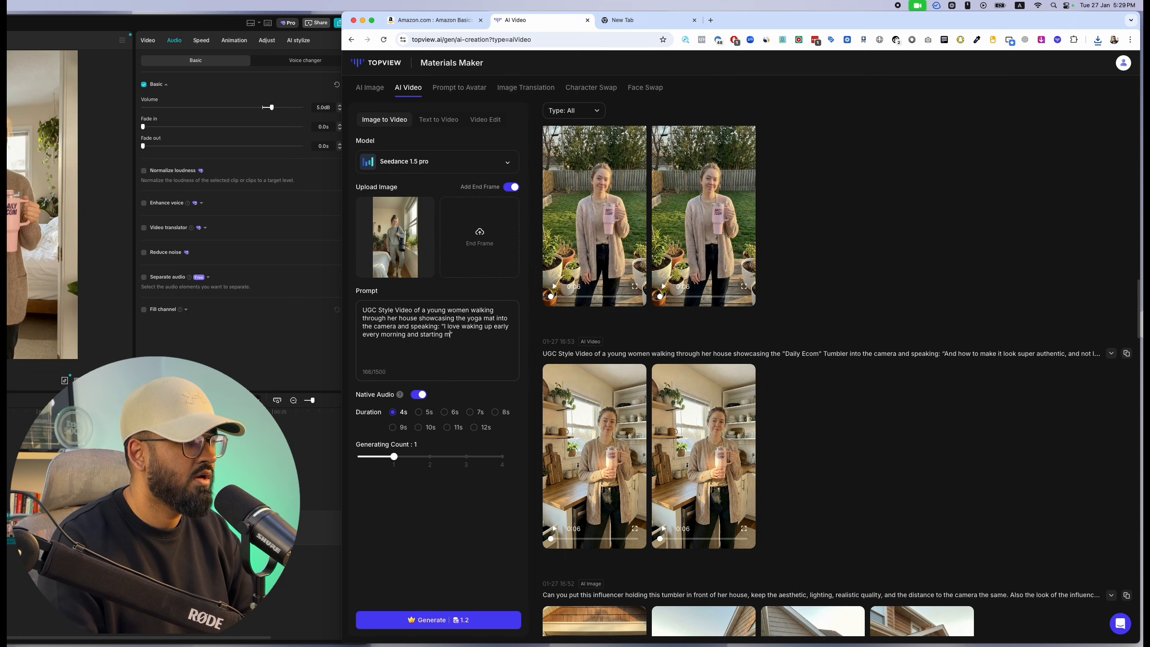
text(y day off with some )
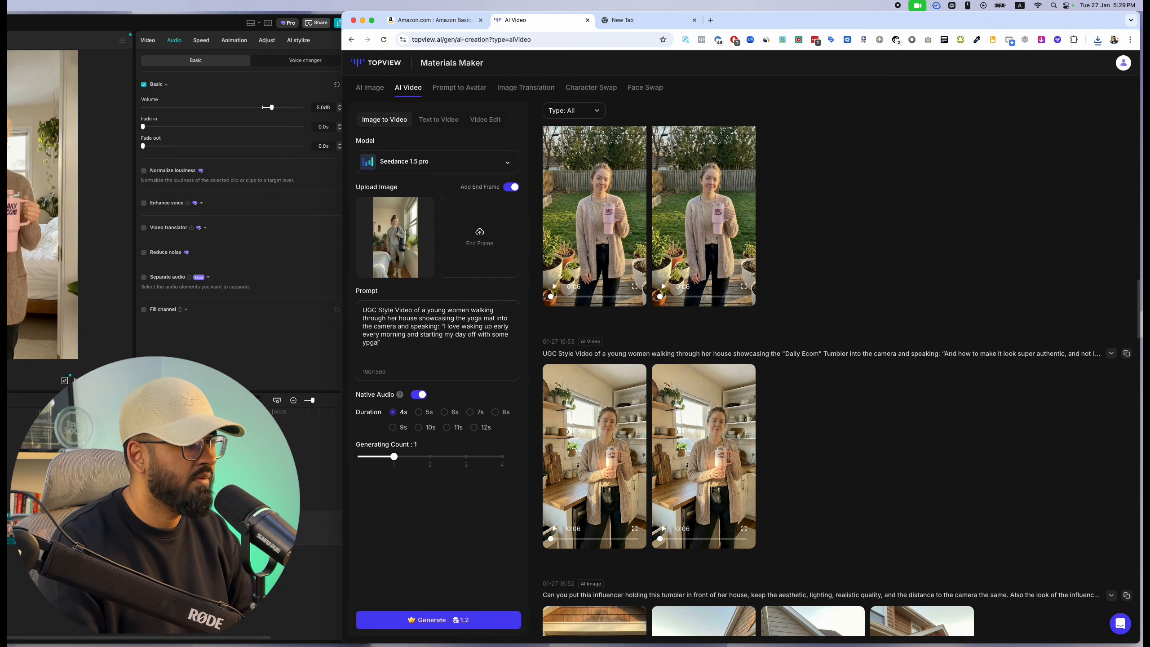
text(yp)
key(BackSpace)
text(oga)
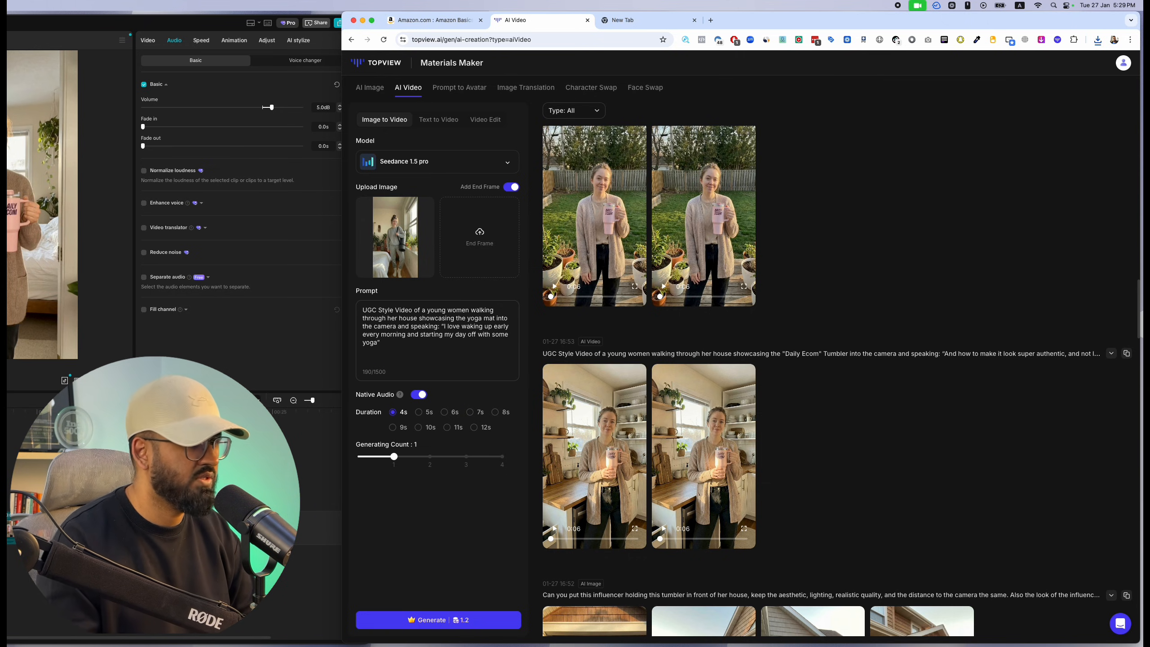
Step: Set the video duration to 6s and the generating count to 2, and generate the yoga mat videos
click(445, 411)
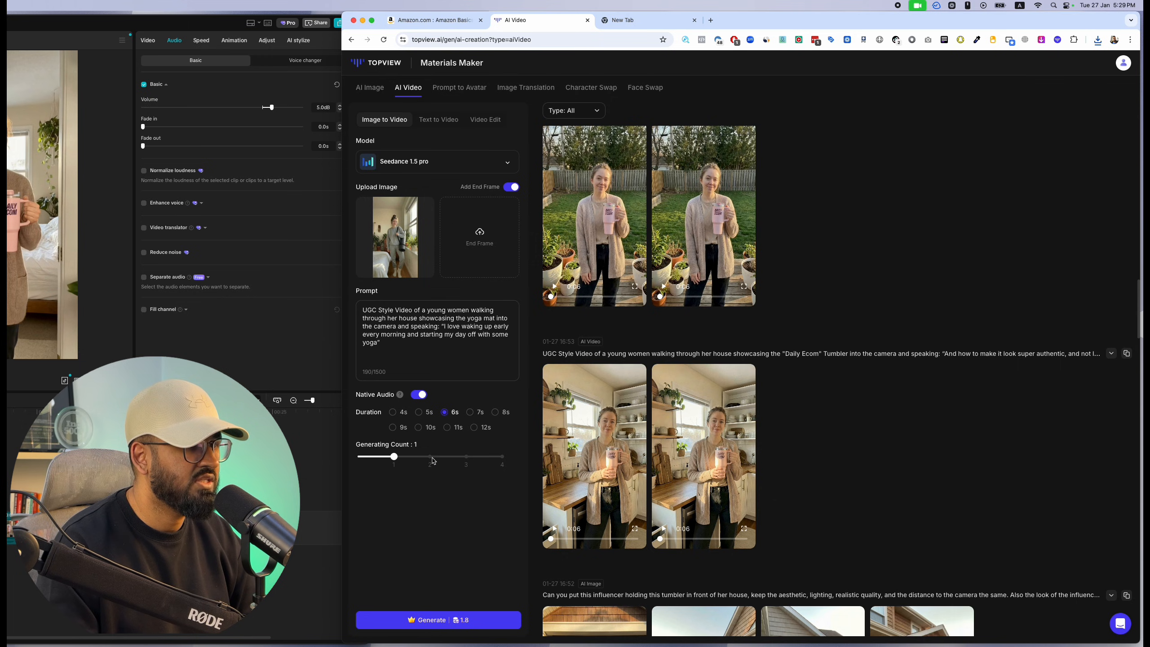
click(431, 460)
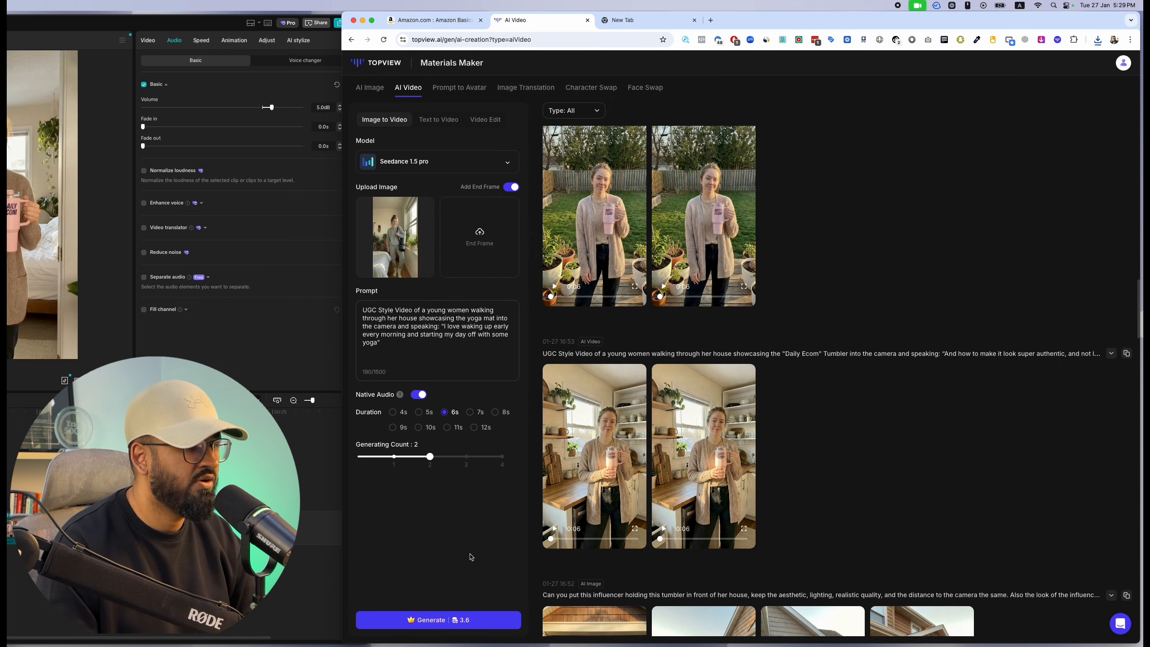
scroll(741, 428, up, 15)
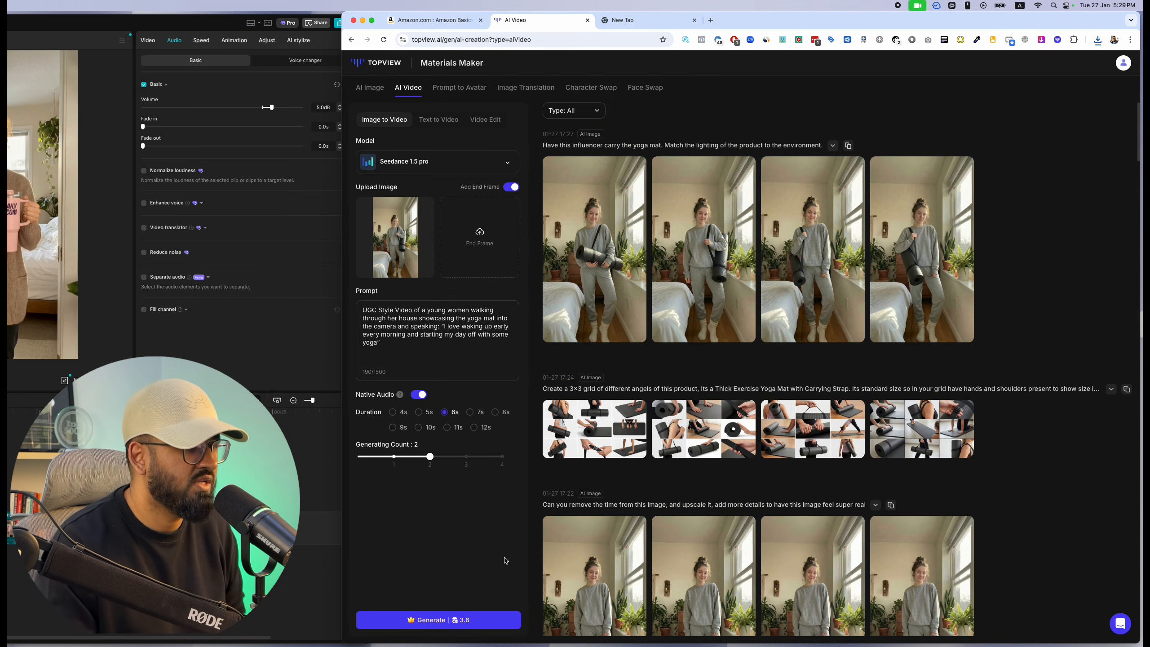
click(477, 627)
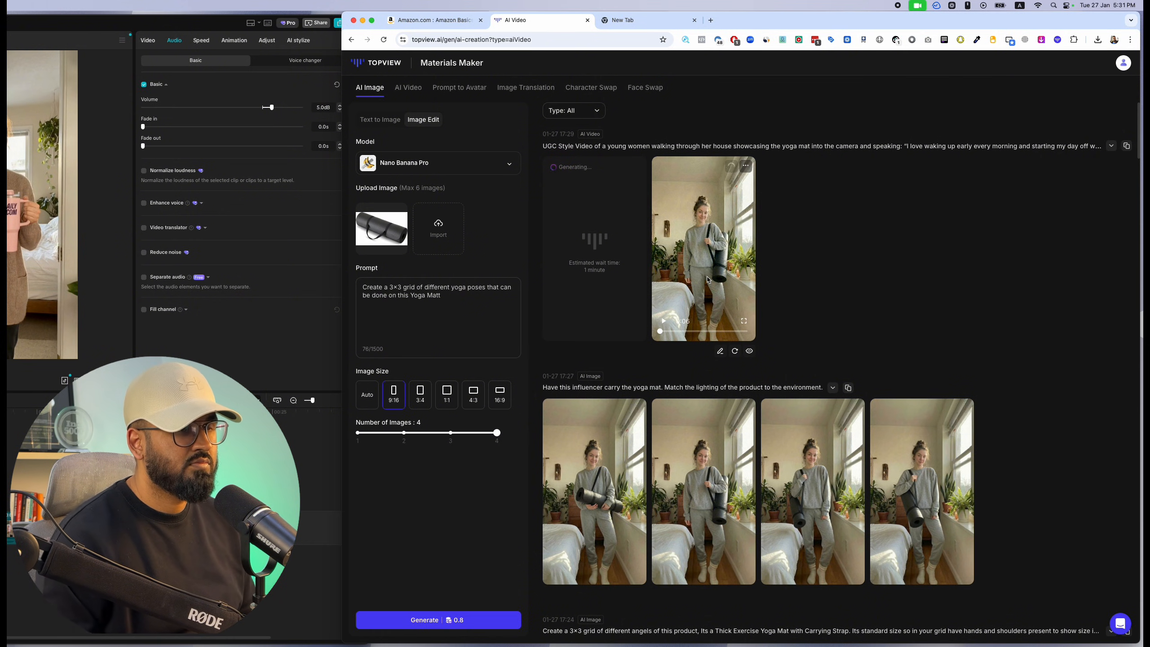
Step: Play the finished yoga mat video enlarged to check the influencer's movement and speech
scroll(707, 278, up, 5)
scroll(713, 274, up, 2)
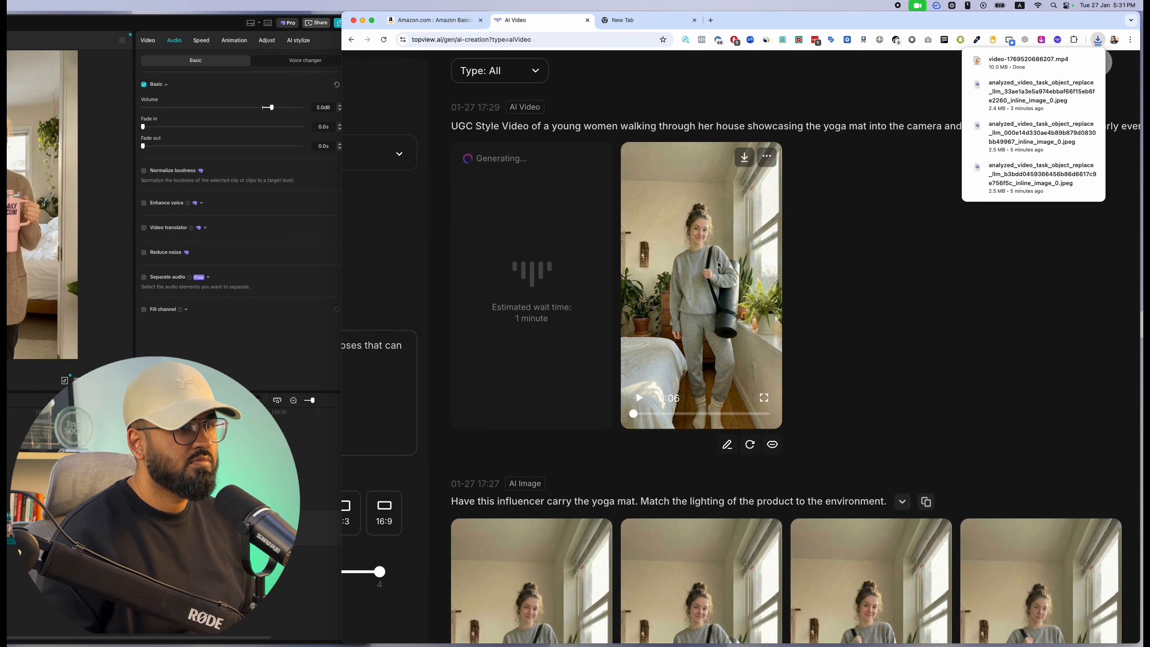
click(632, 414)
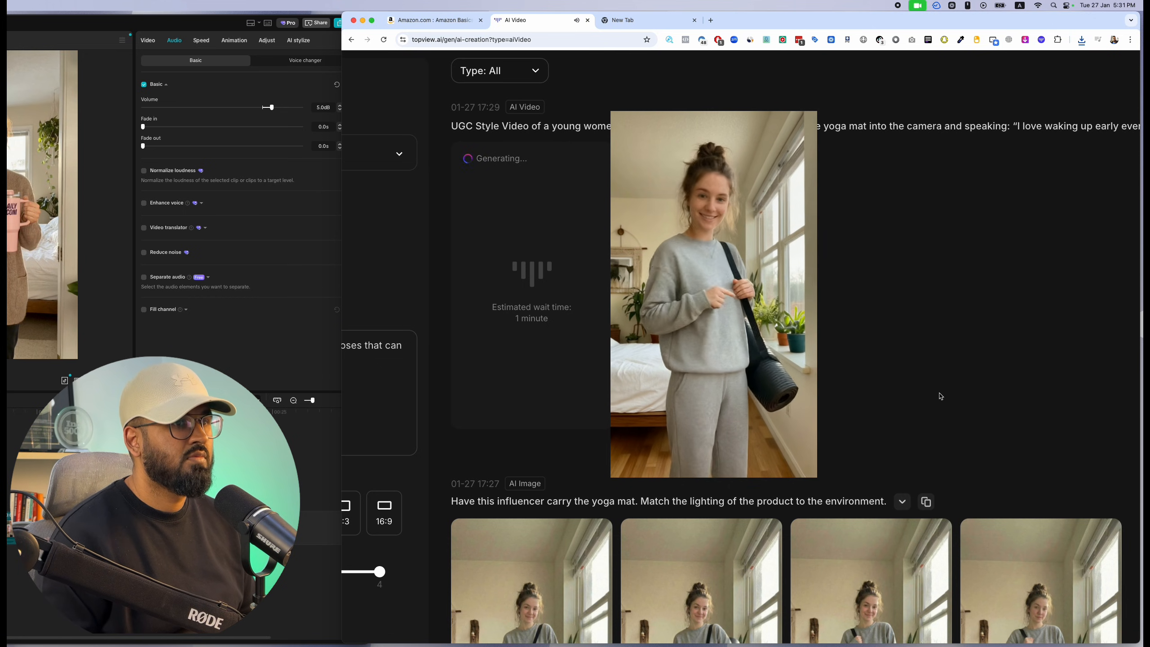
key(super+0)
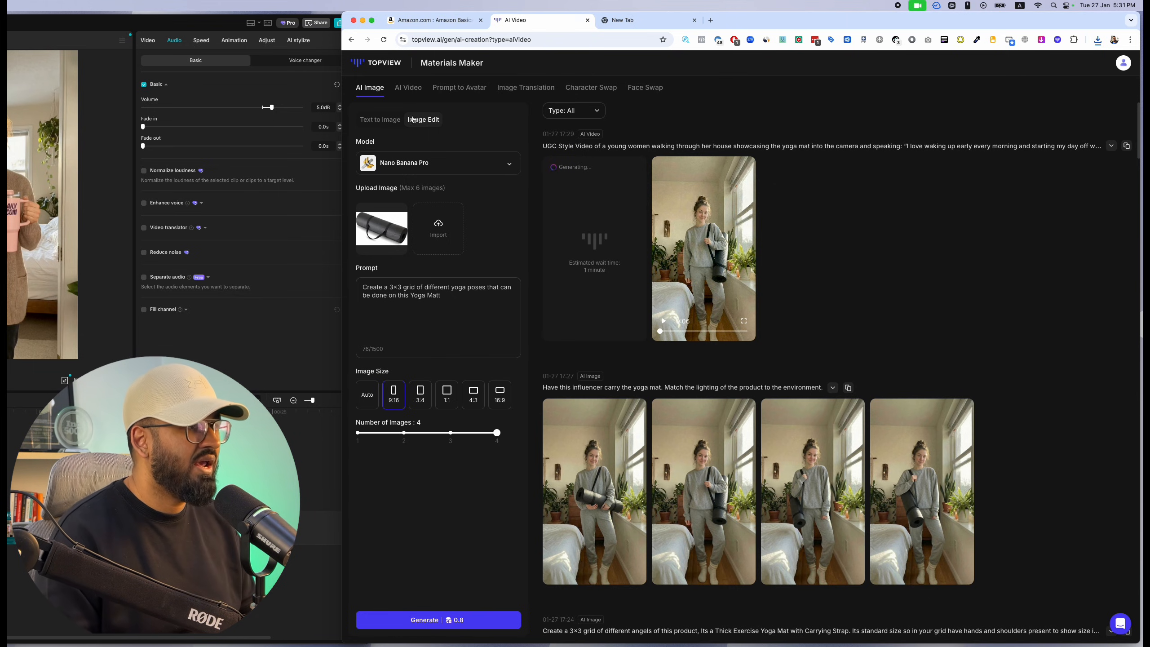
click(380, 119)
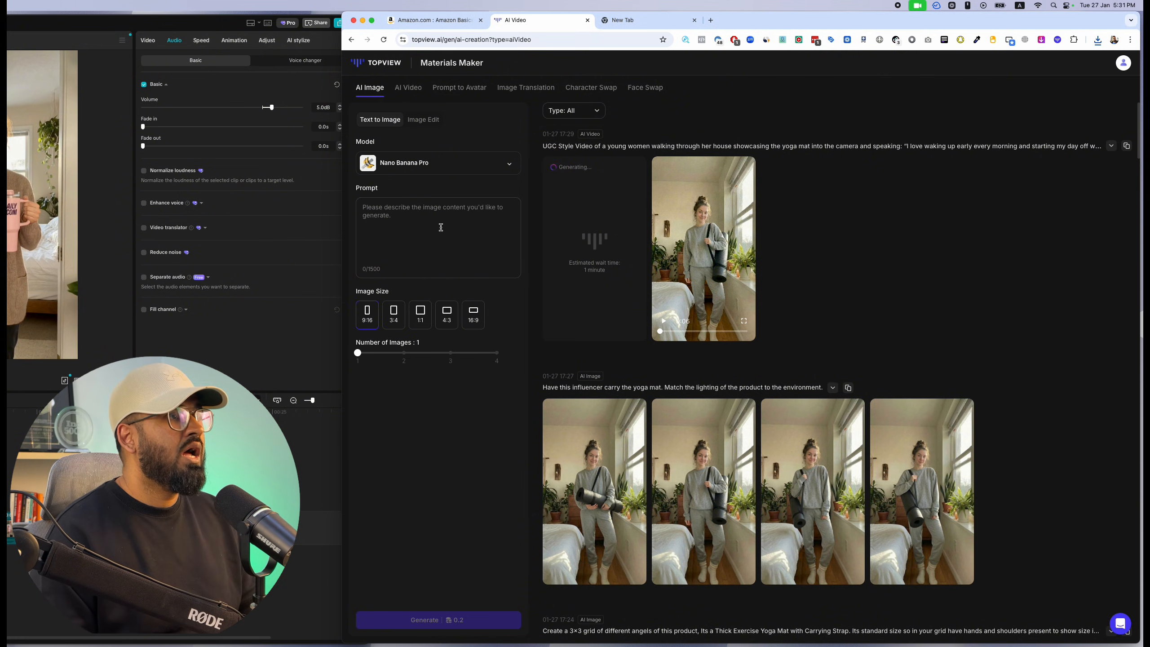
scroll(706, 393, down, 5)
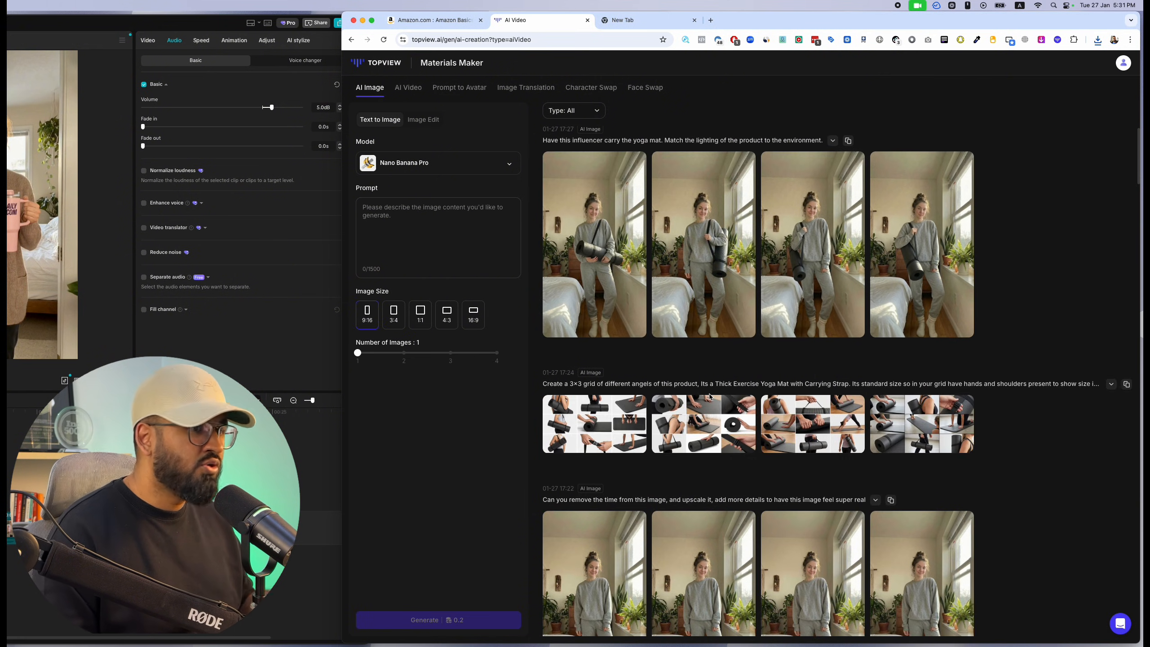
scroll(704, 391, up, 5)
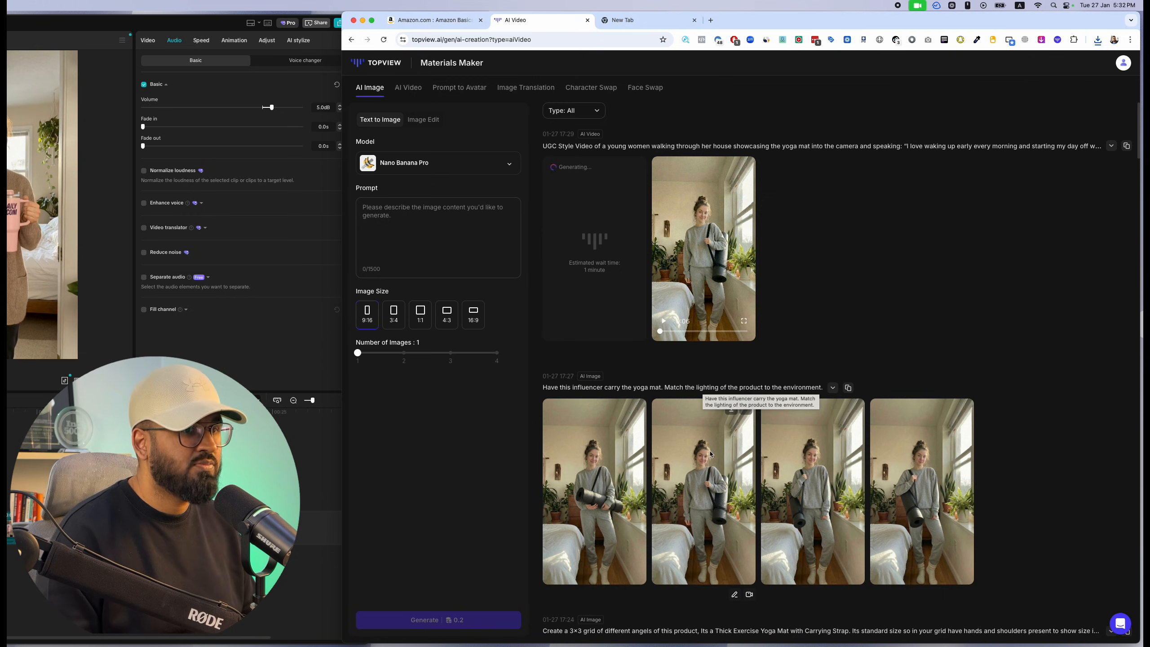
Step: In Image Edit, replace the product photo with the newest Downloads JPEG, the influencer carrying the yoga mat, and clear the old prompt
click(416, 127)
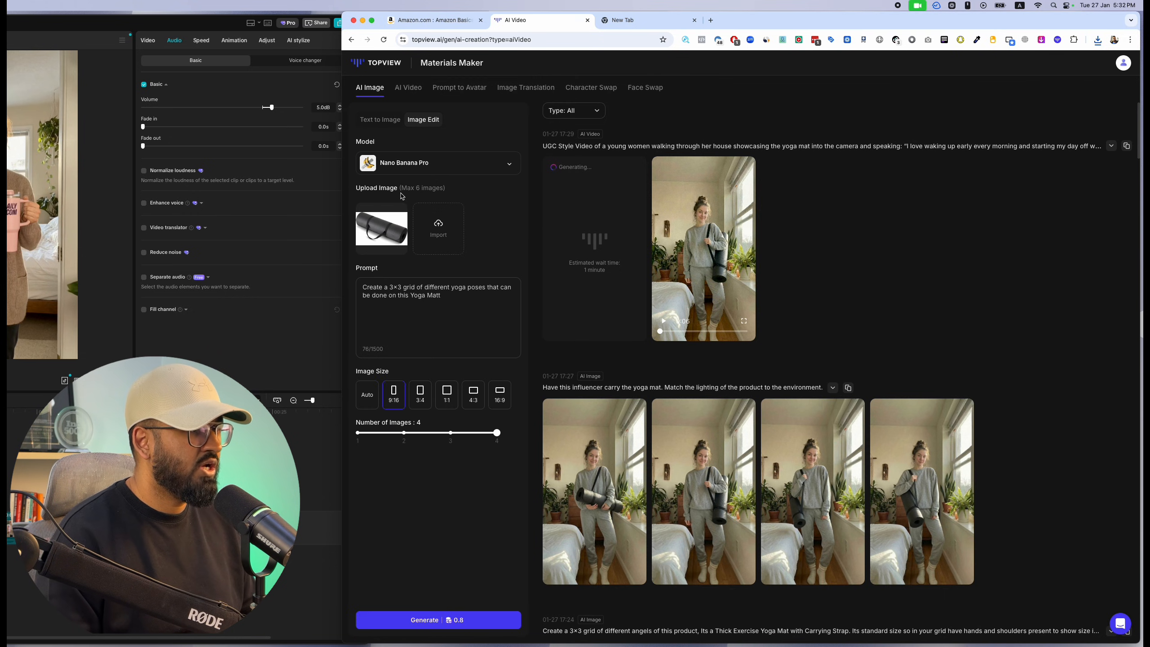
mouse_move(413, 230)
click(408, 270)
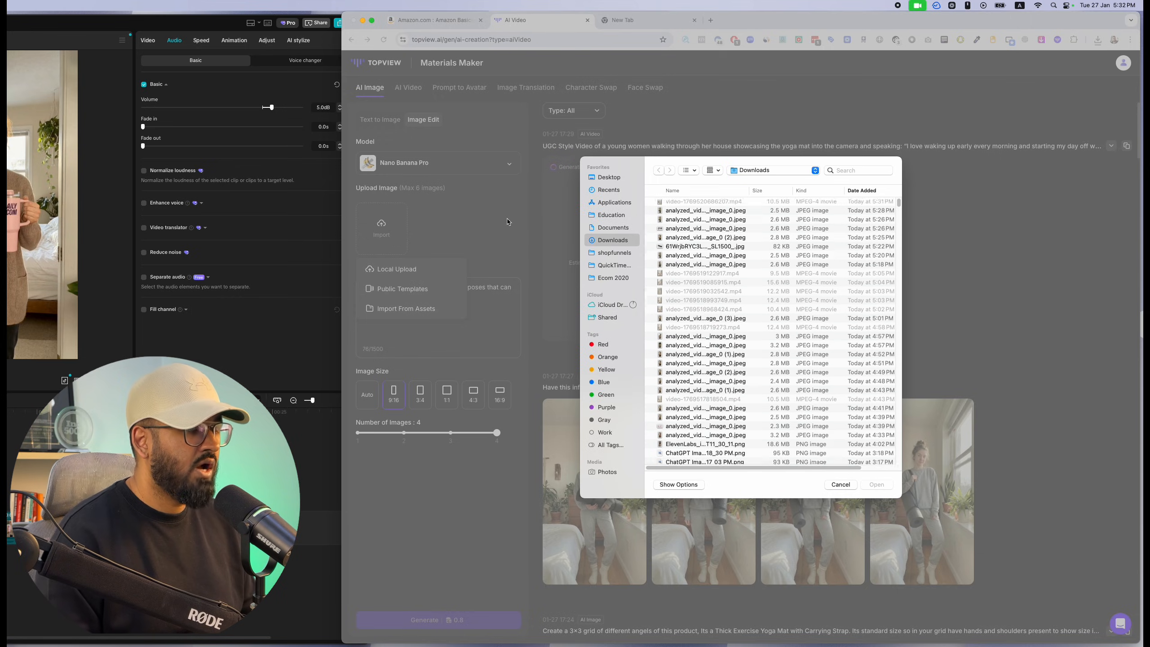
click(708, 222)
key(space)
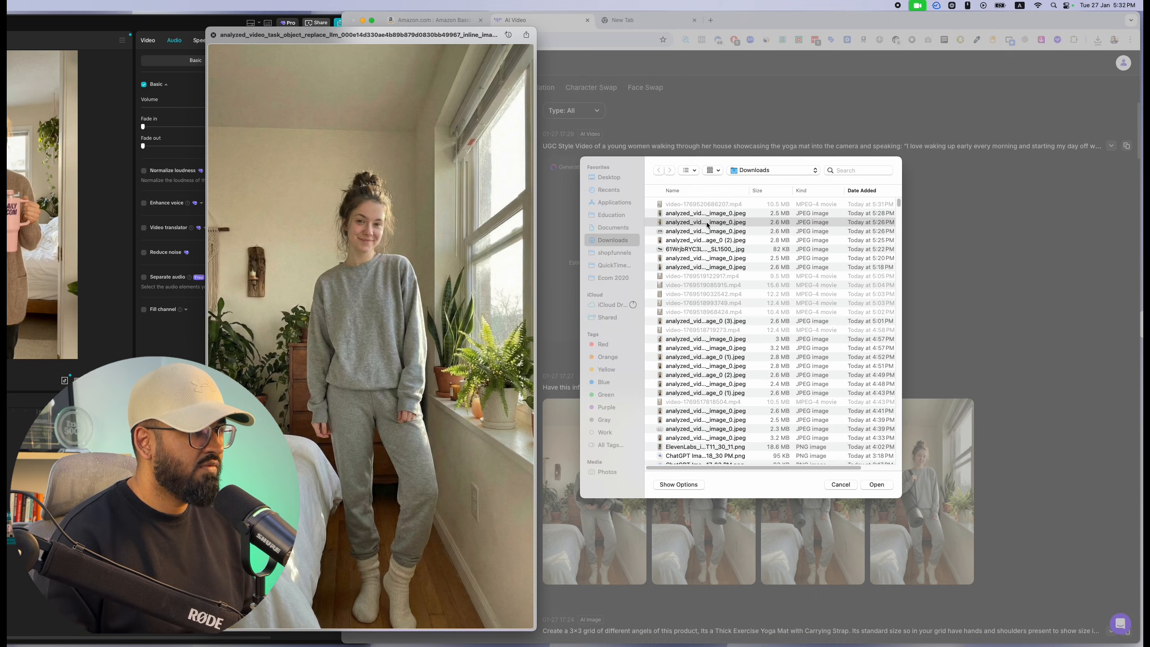
key(space)
key(Up)
key(Return)
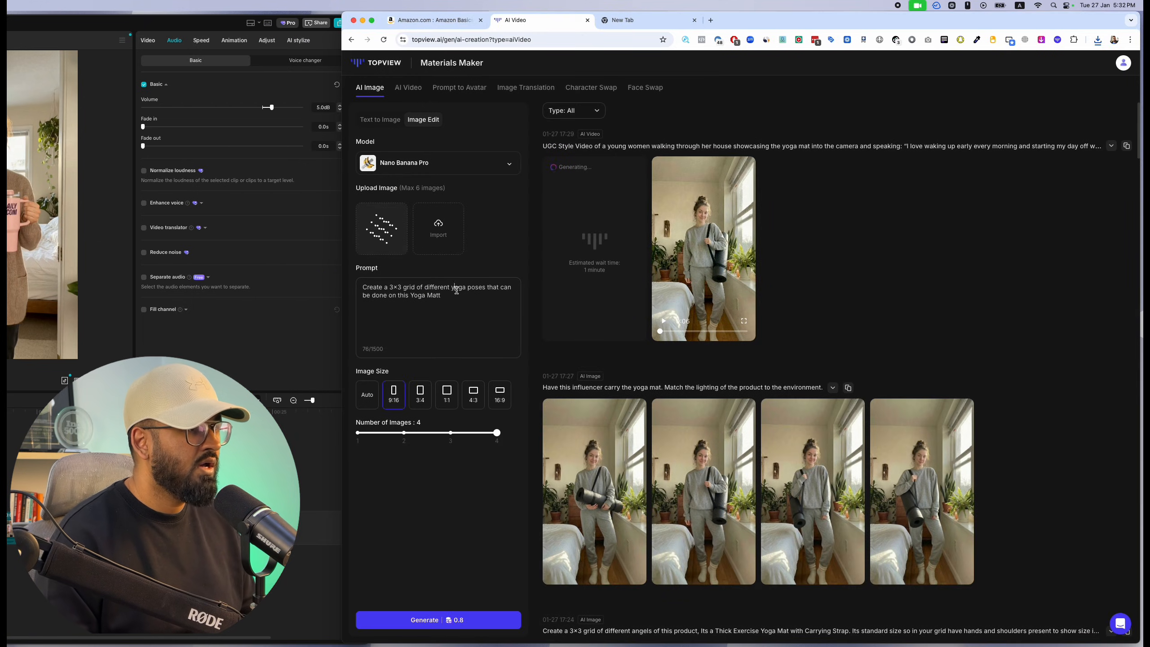
triple_click(448, 286)
key(BackSpace)
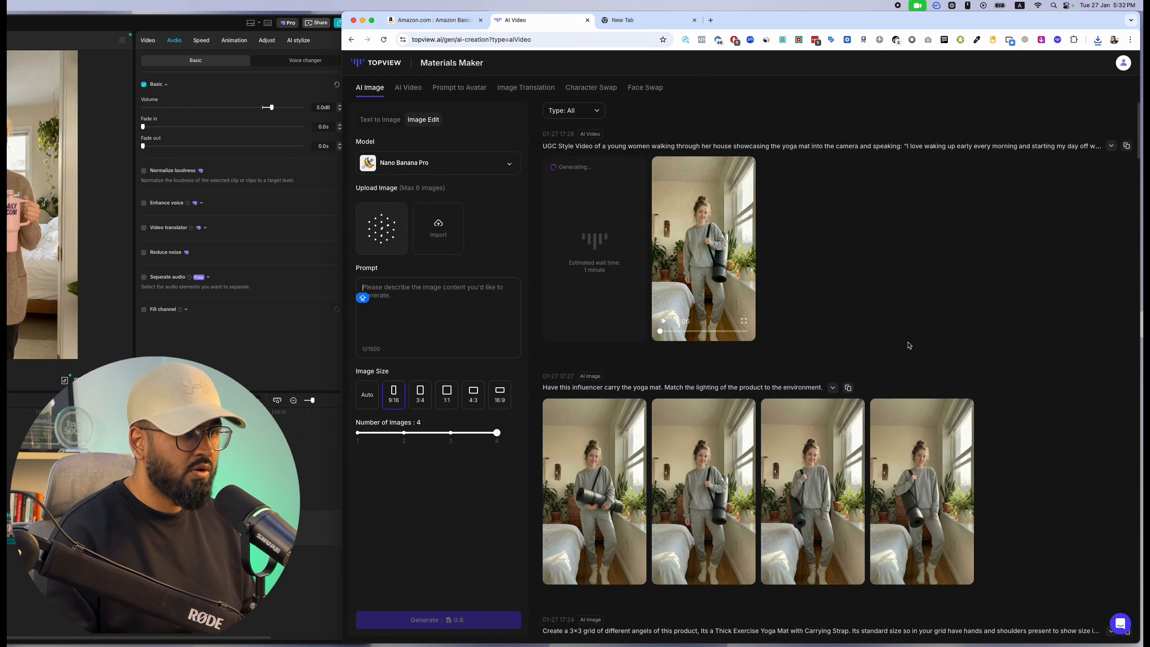
scroll(905, 344, down, 20)
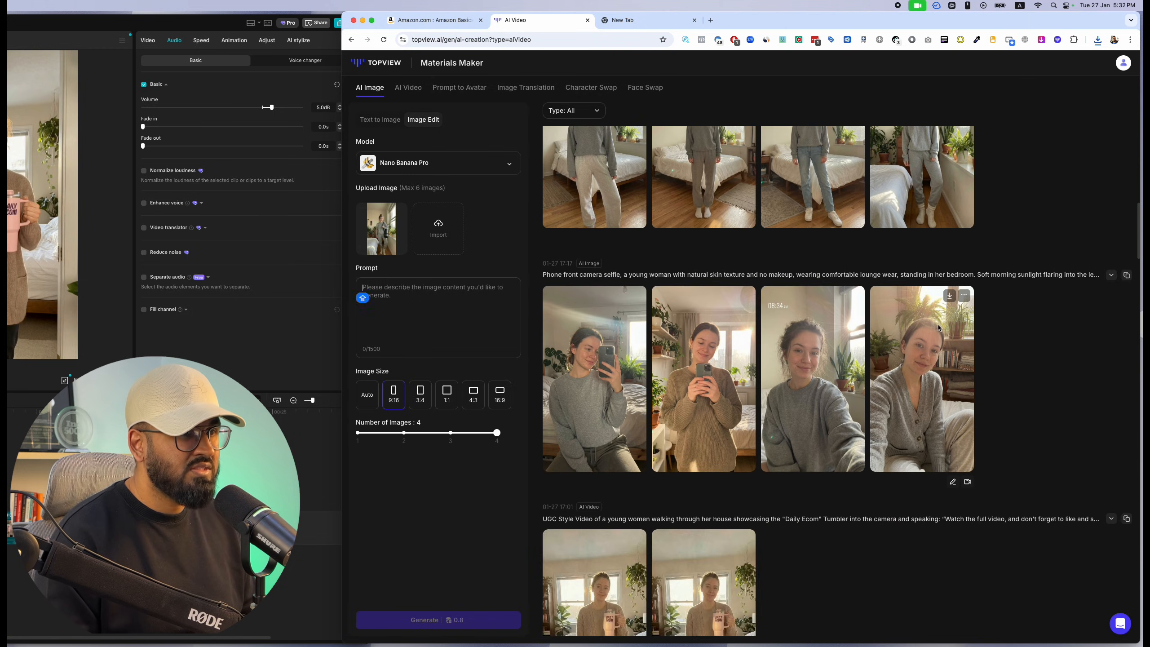
scroll(919, 346, down, 8)
scroll(1020, 433, down, 8)
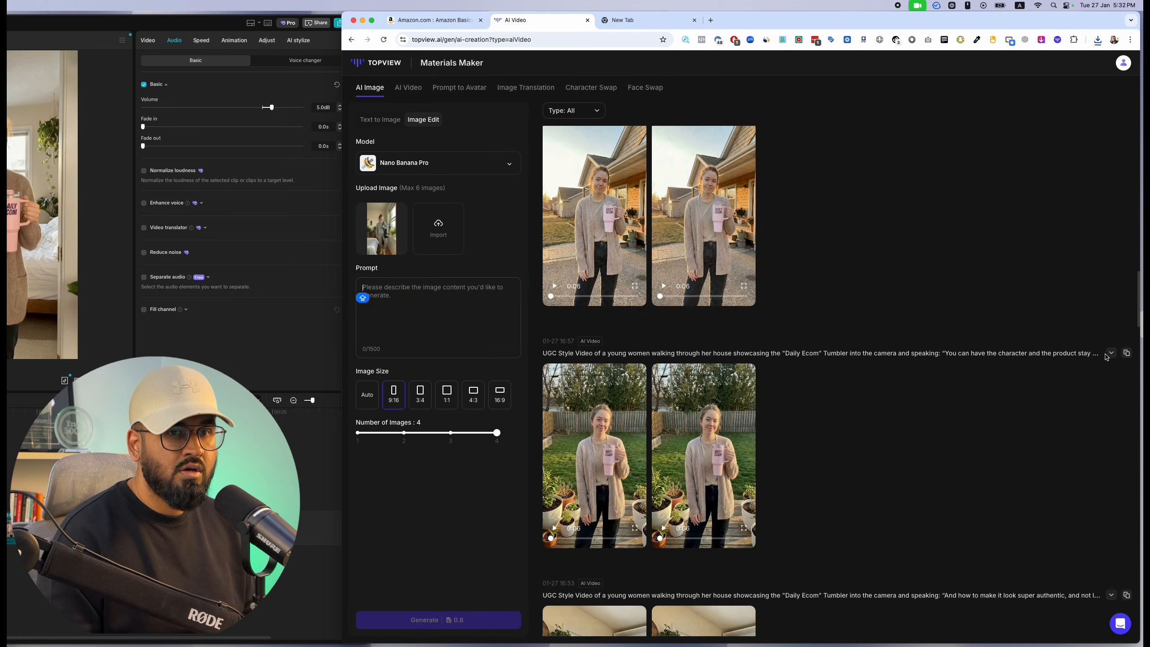
click(1127, 354)
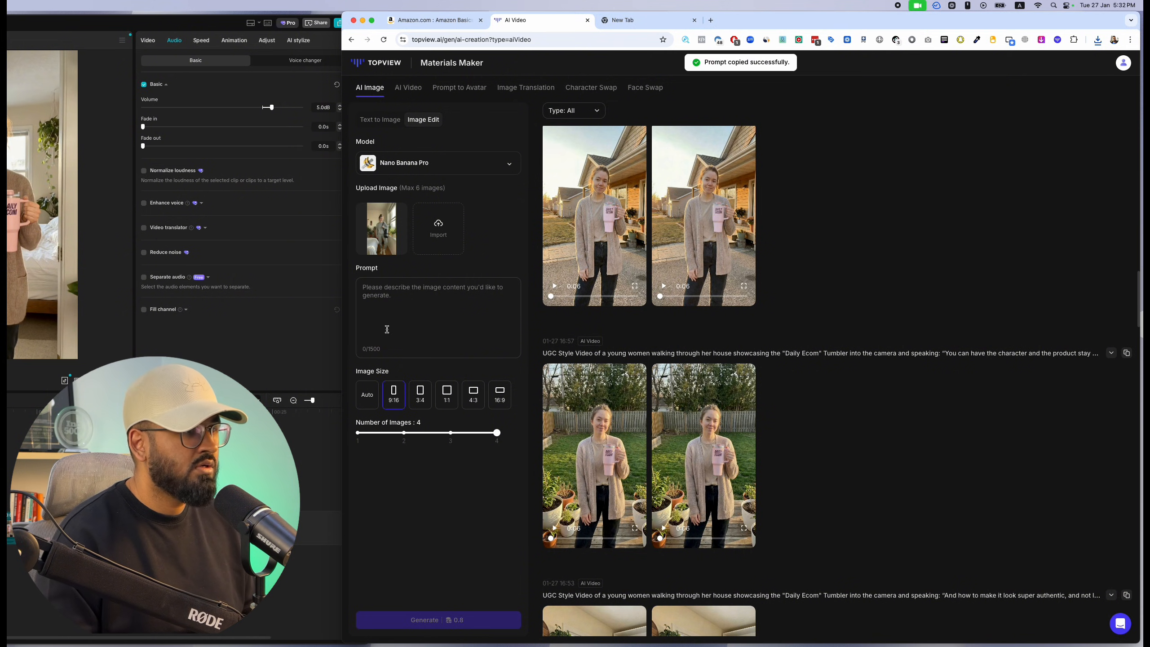
scroll(953, 177, up, 15)
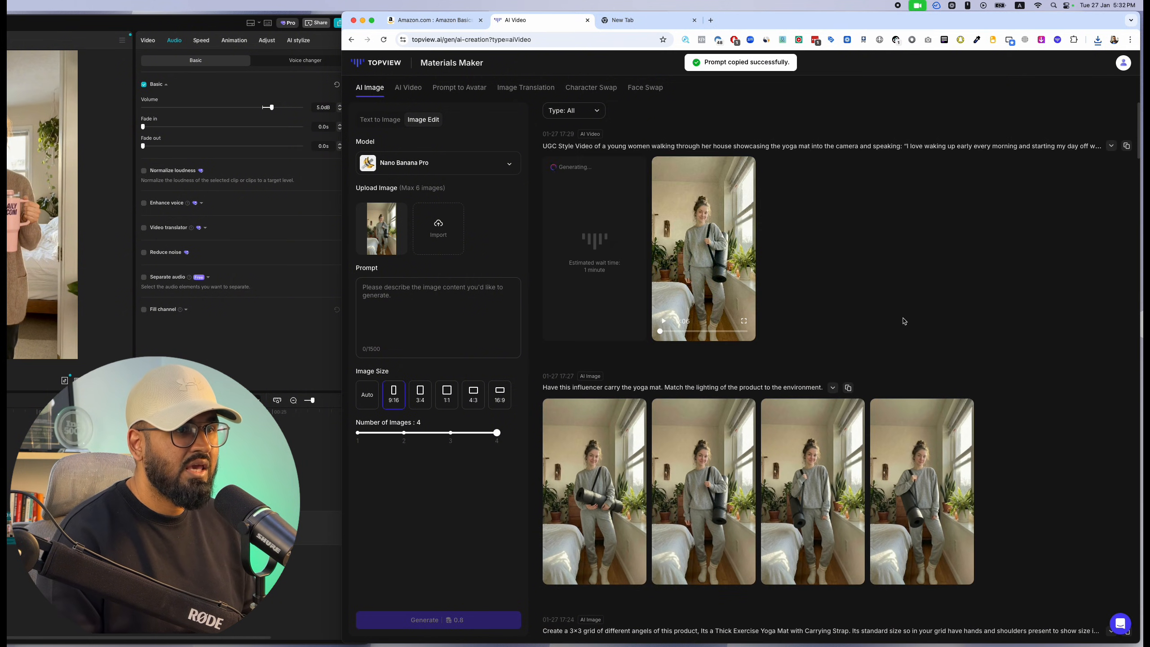
scroll(849, 191, up, 1)
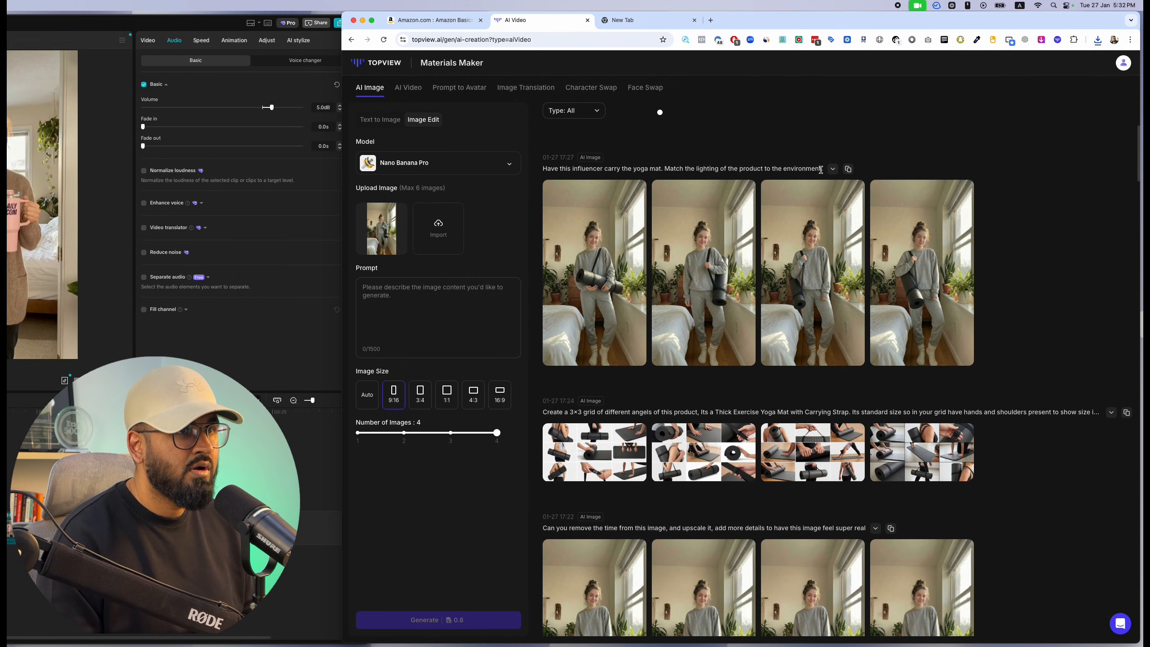
click(848, 169)
click(468, 313)
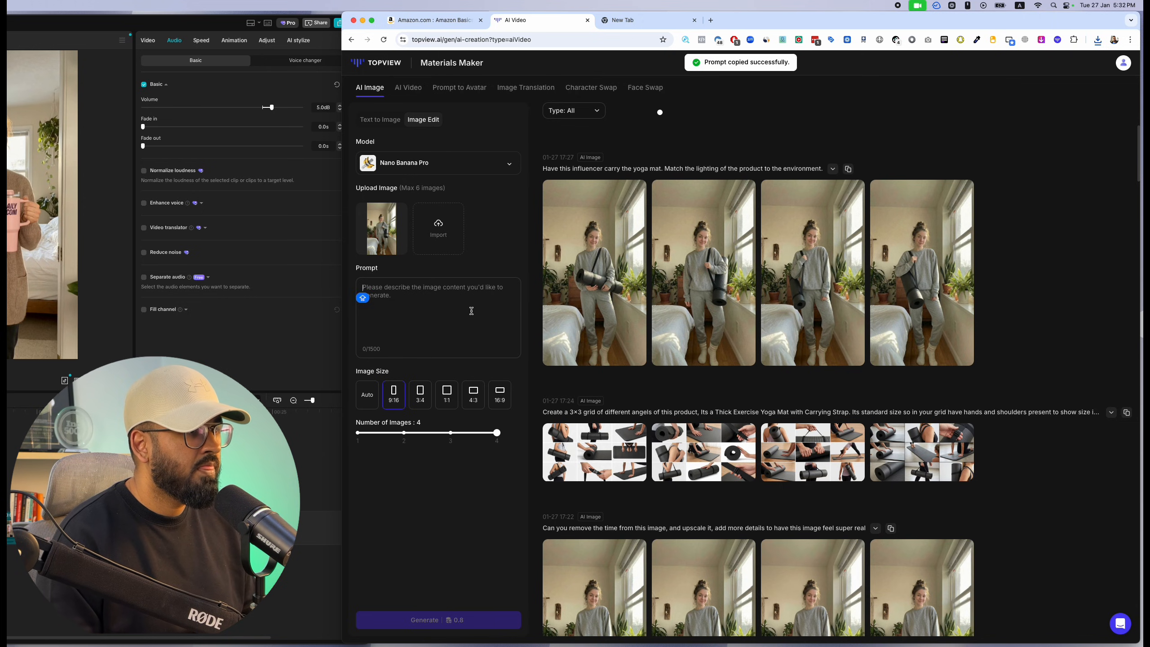
key(cmd+v)
key(super+a)
key(BackSpace)
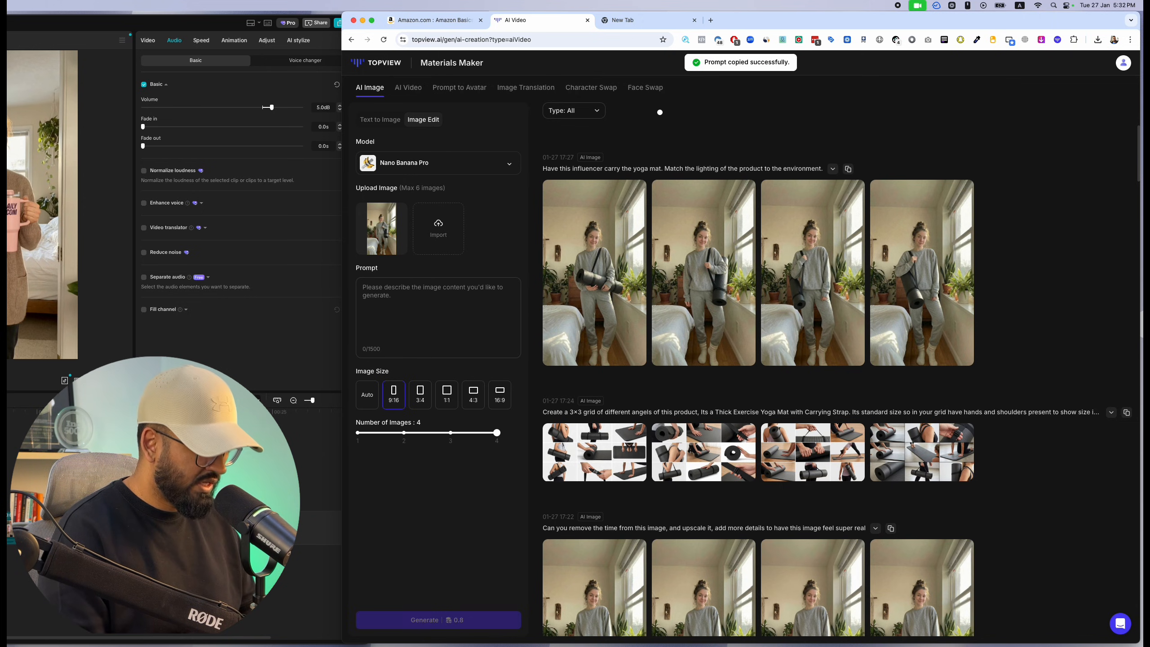
Step: Start the Image Edit prompt with “Have this influencer with the yoga mat be in a yoga studio.”
text(Have this infl)
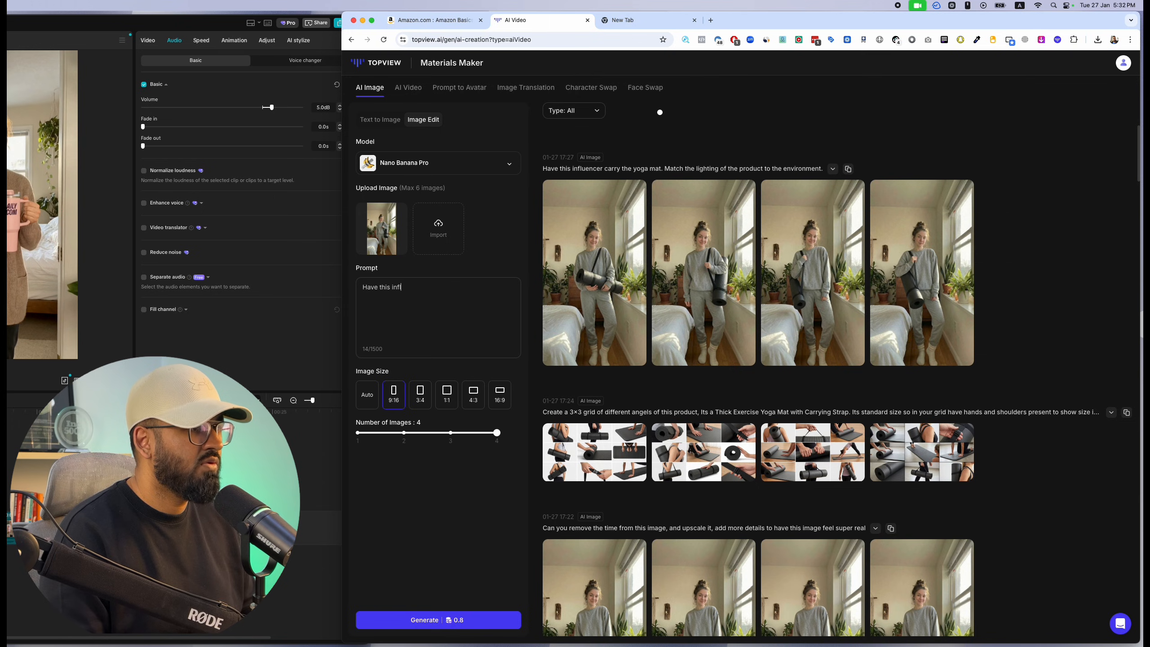
text(uencer with the yoga)
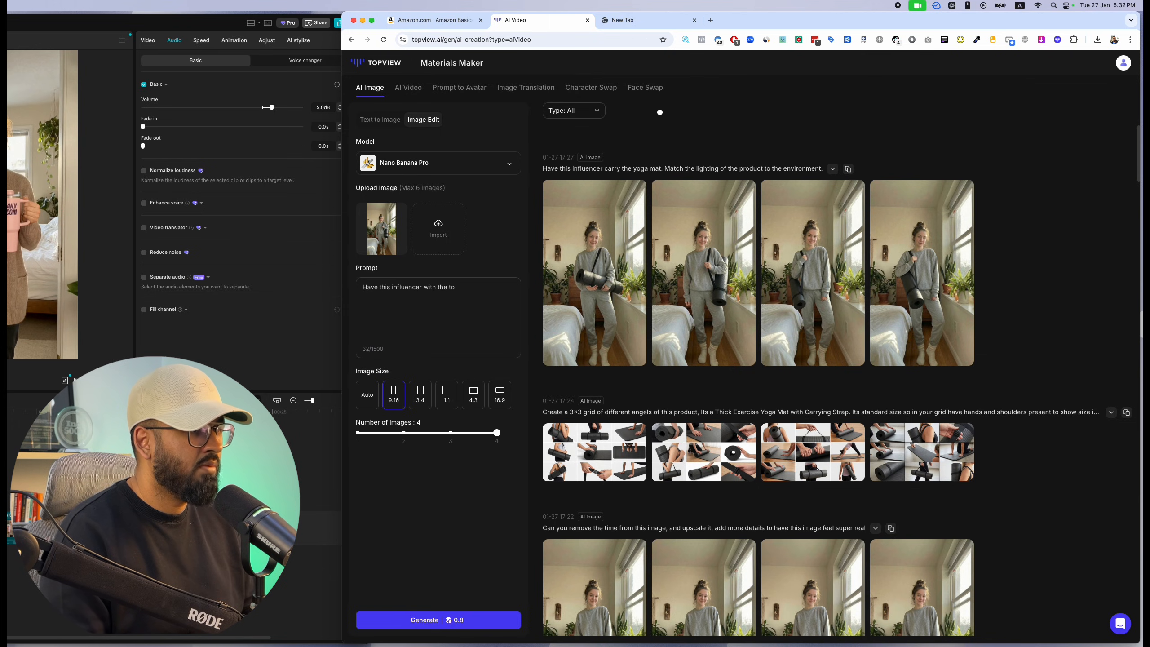
text( mat)
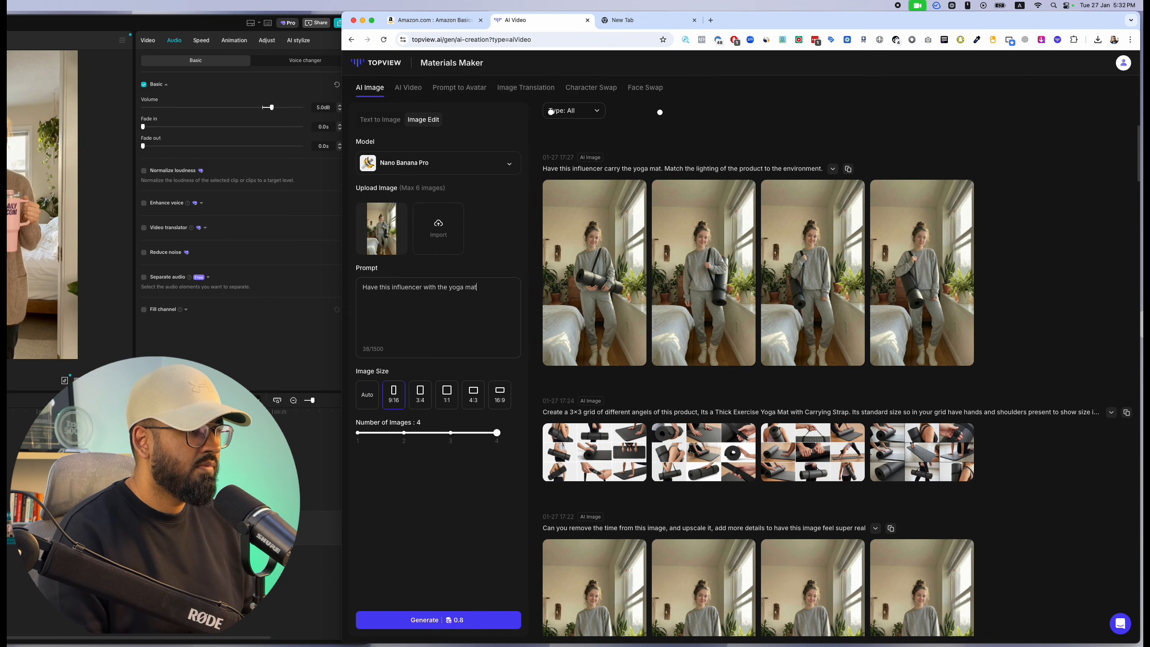
text( be in a yoga studio)
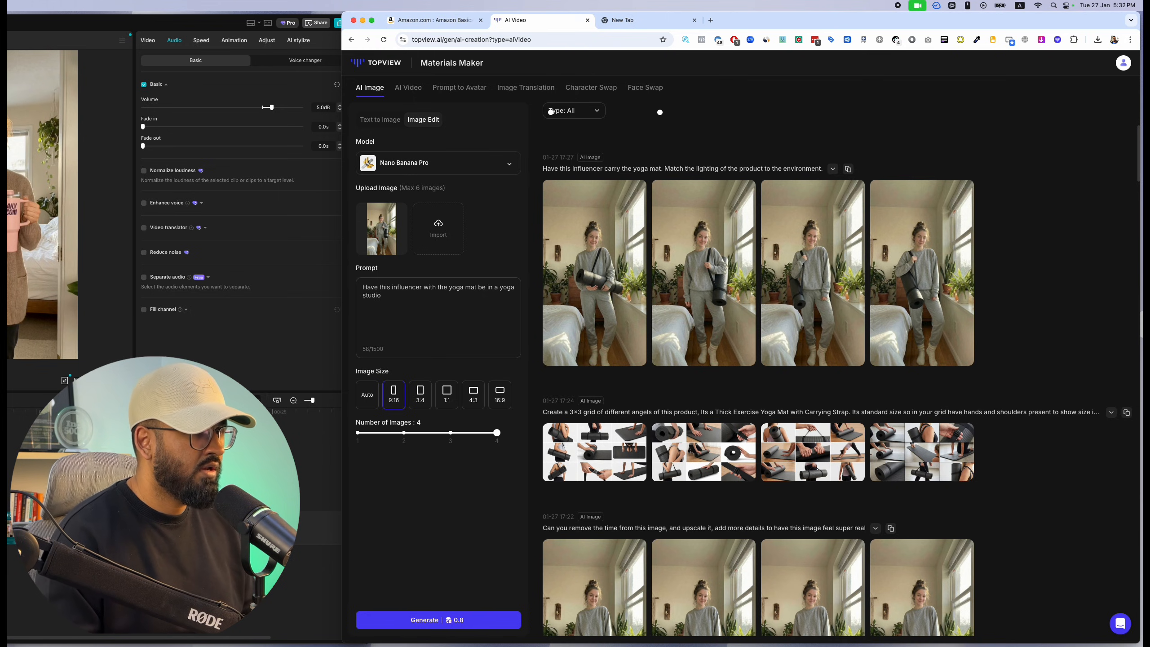
text(.)
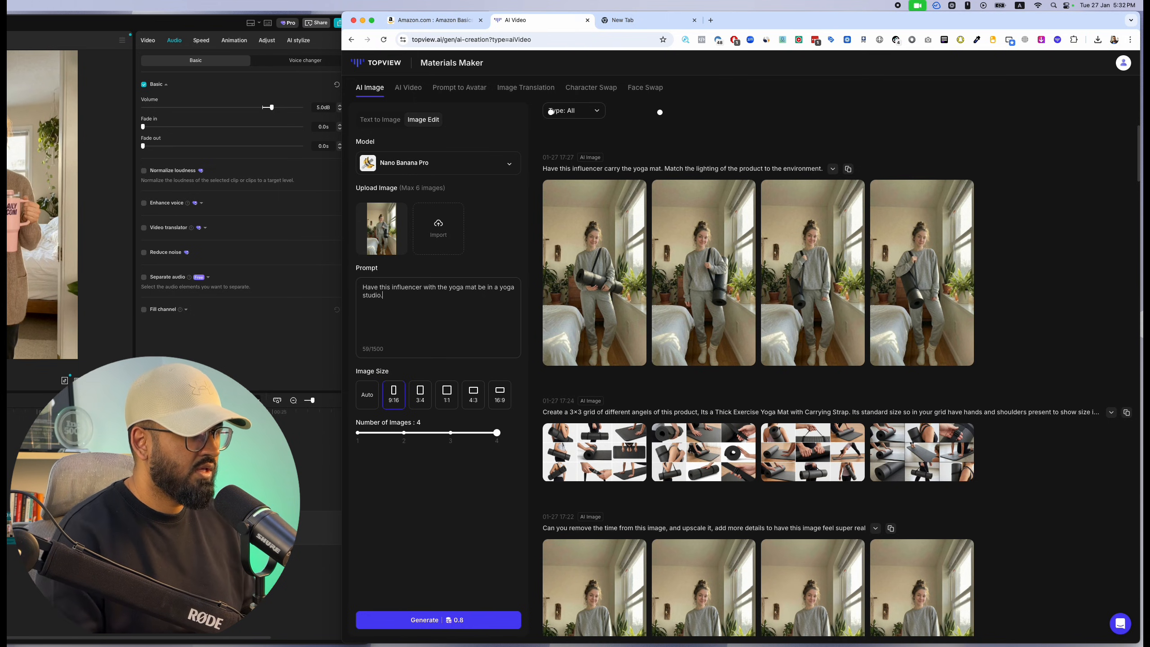
Step: Extend the image prompt with “Keep the character consistent, the lighting similar, the aesthetic similar and the product dimensions.”
text( Keep the cha)
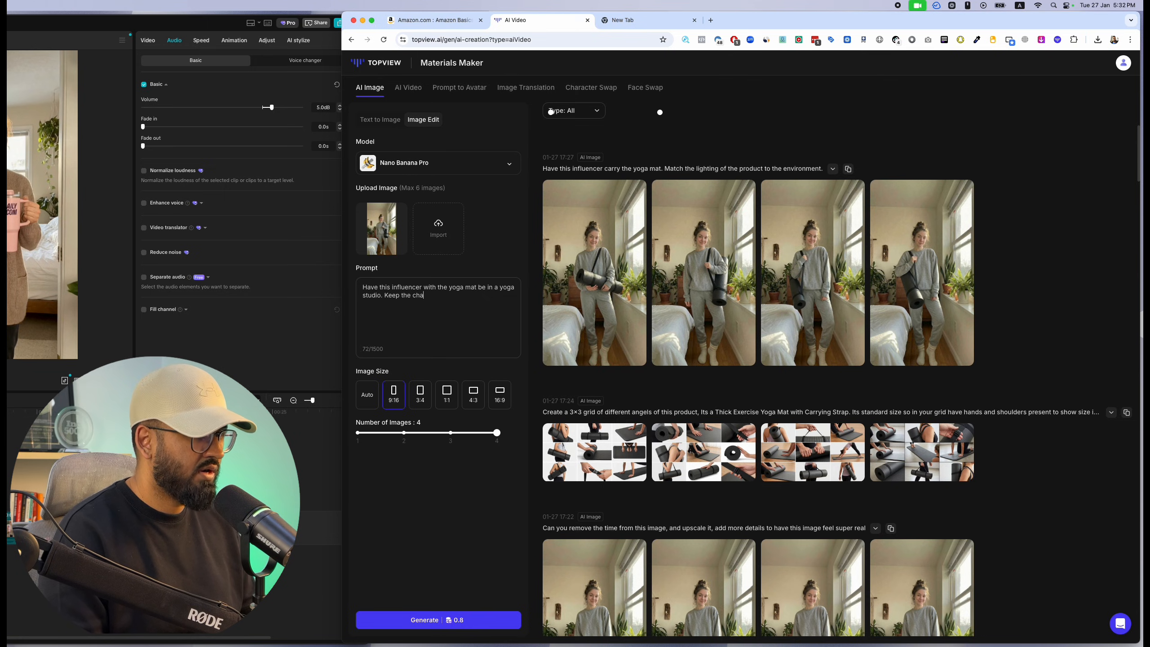
text(racter consisten)
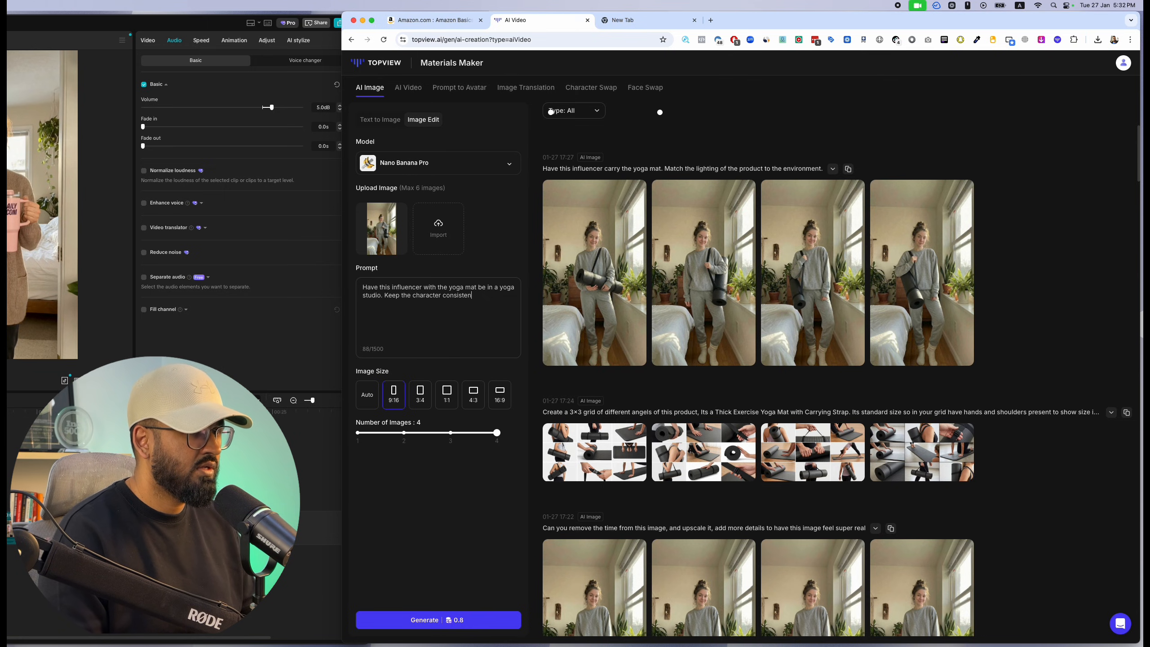
text(t, the lighting )
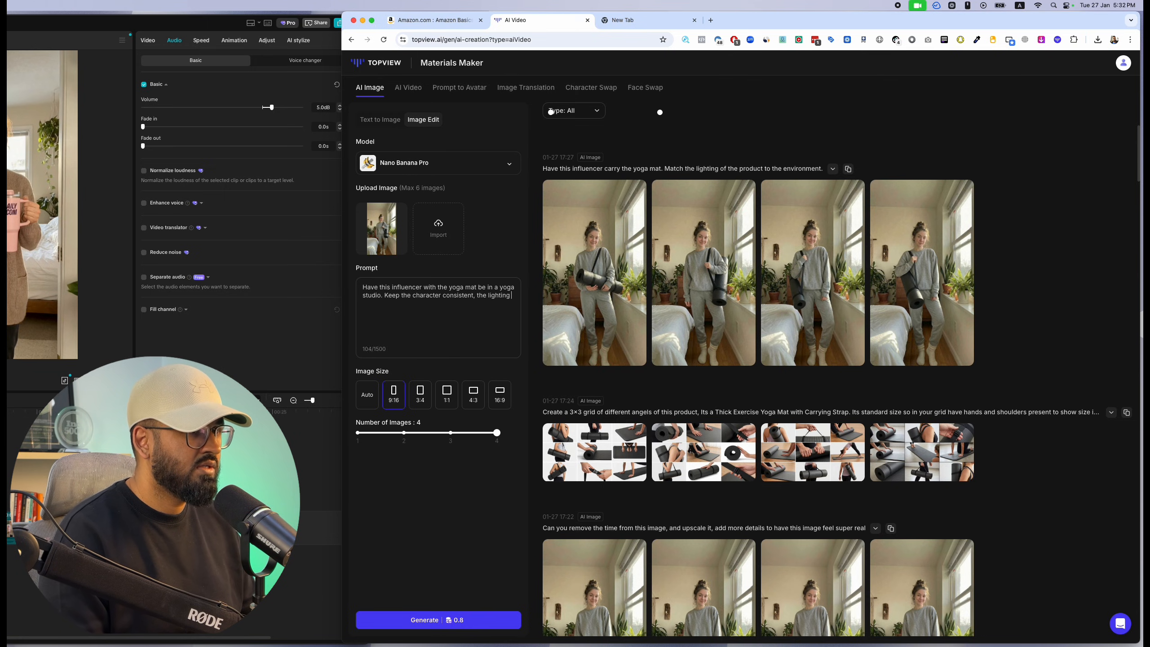
text(simialr)
key(BackSpace)
key(BackSpace)
key(BackSpace)
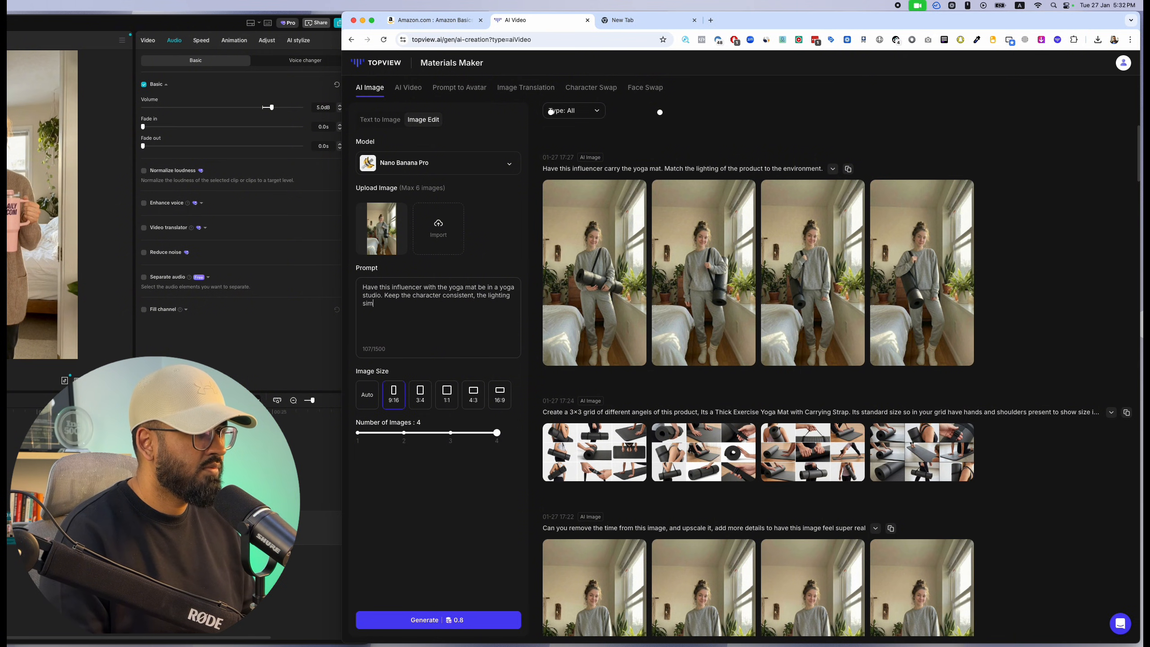
text(lar, the aesthetic similar and the prod)
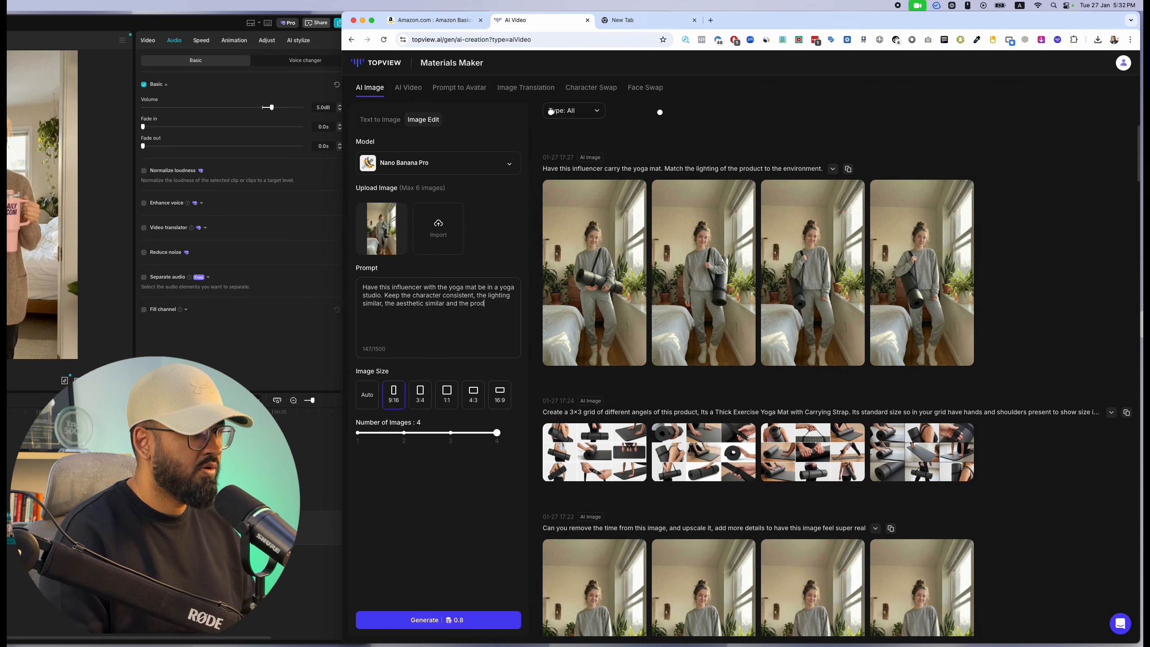
text(uct dimensions. Lets change)
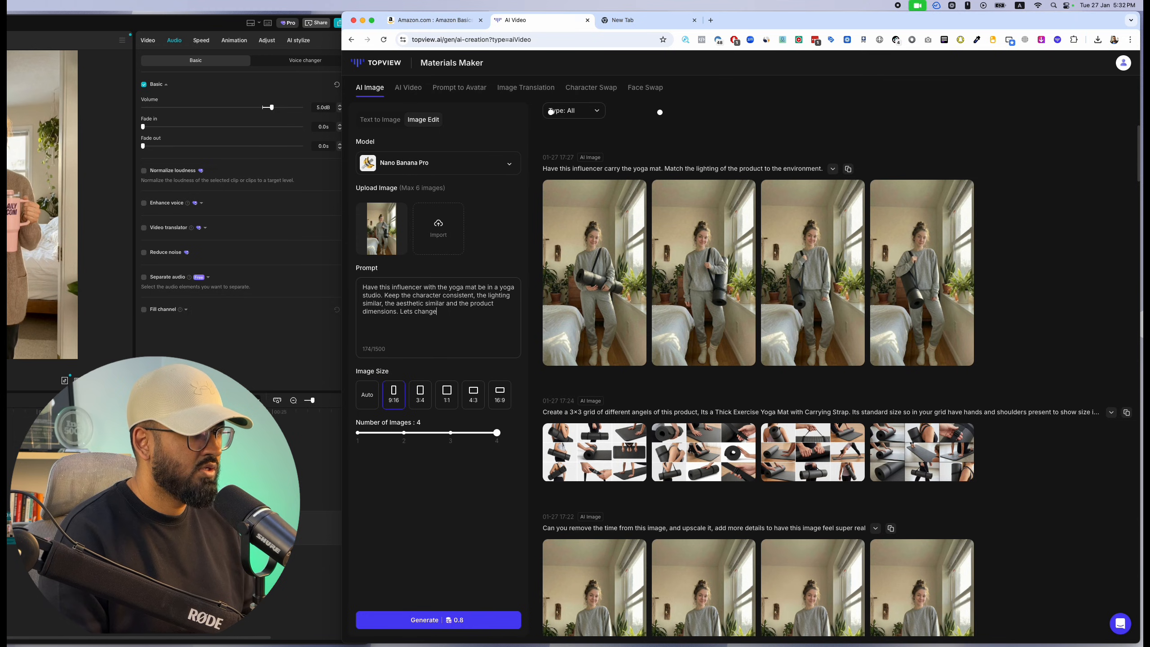
Step: End the image prompt with “Lets focus on changing the background” and generate the yoga studio images
key(BackSpace)
key(BackSpace)
key(BackSpace)
key(BackSpace)
key(BackSpace)
key(BackSpace)
text(foc)
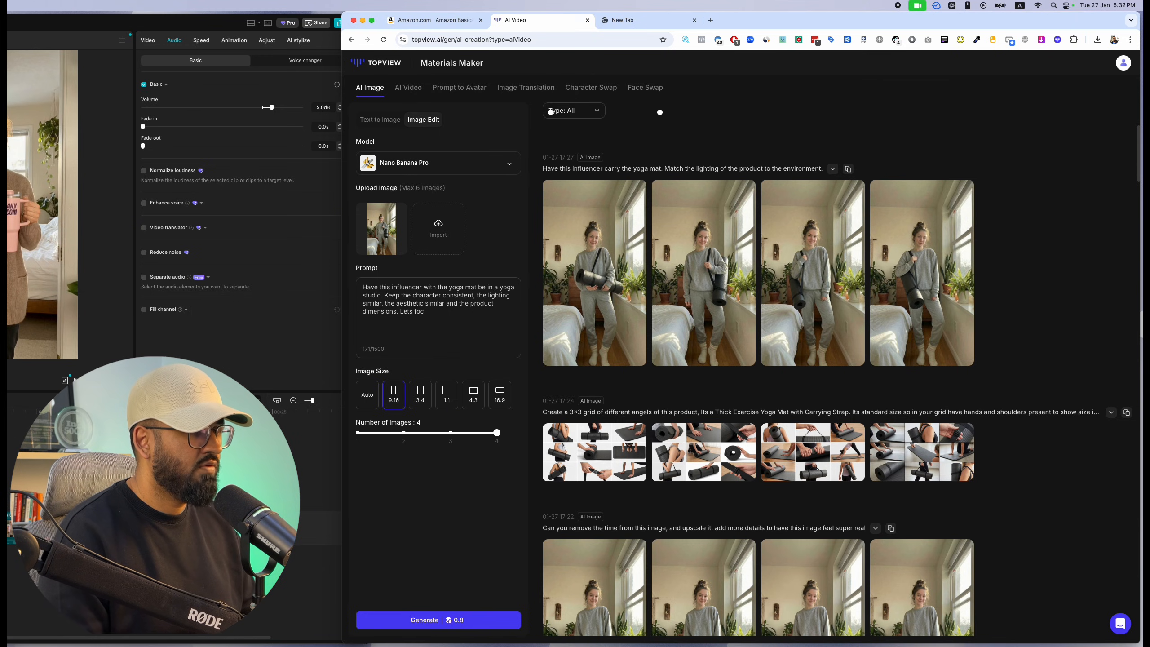
text(us on changing the back)
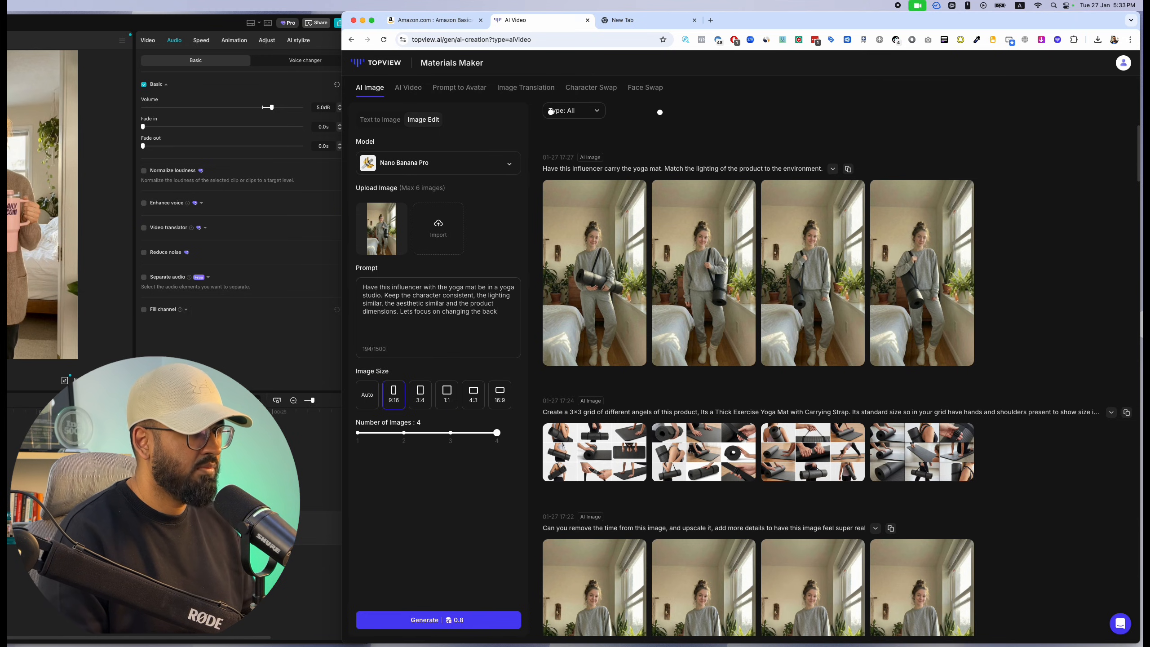
text(ground)
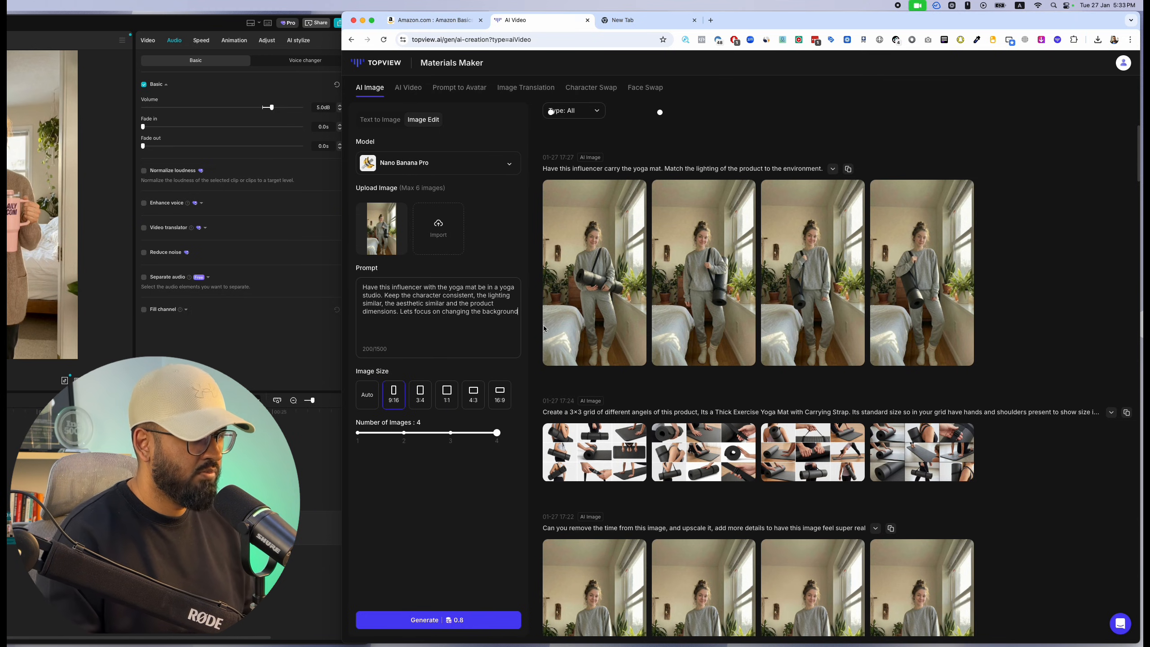
click(500, 621)
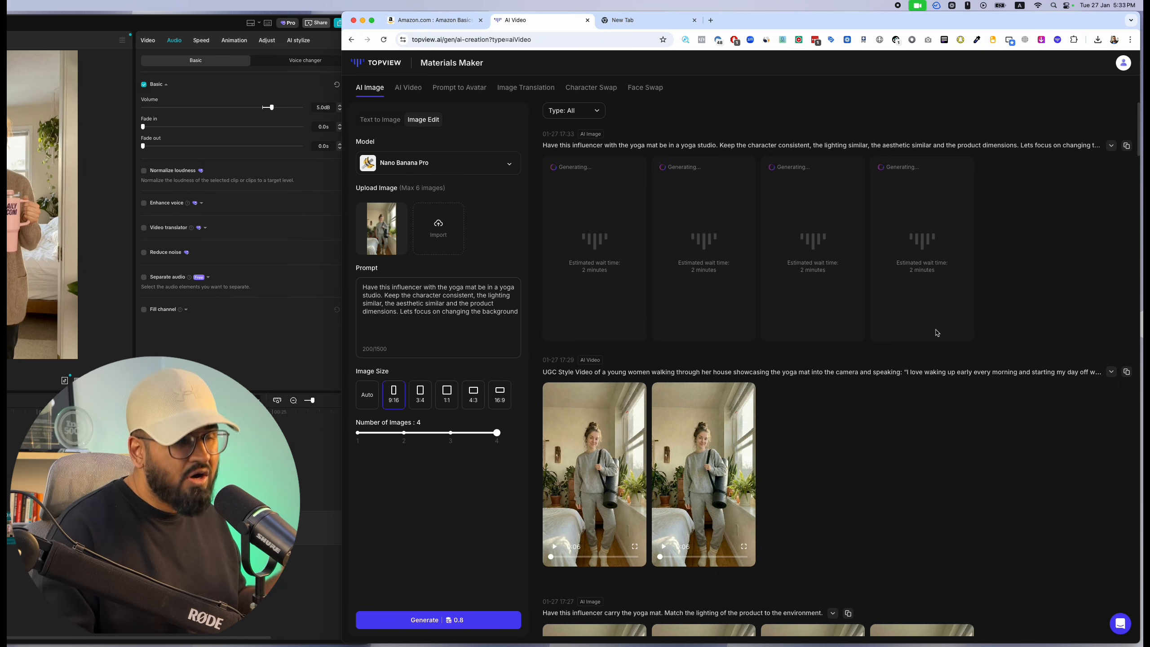
Step: Enlarge the finished yoga studio images to compare them, and download the third one
scroll(826, 454, down, 3)
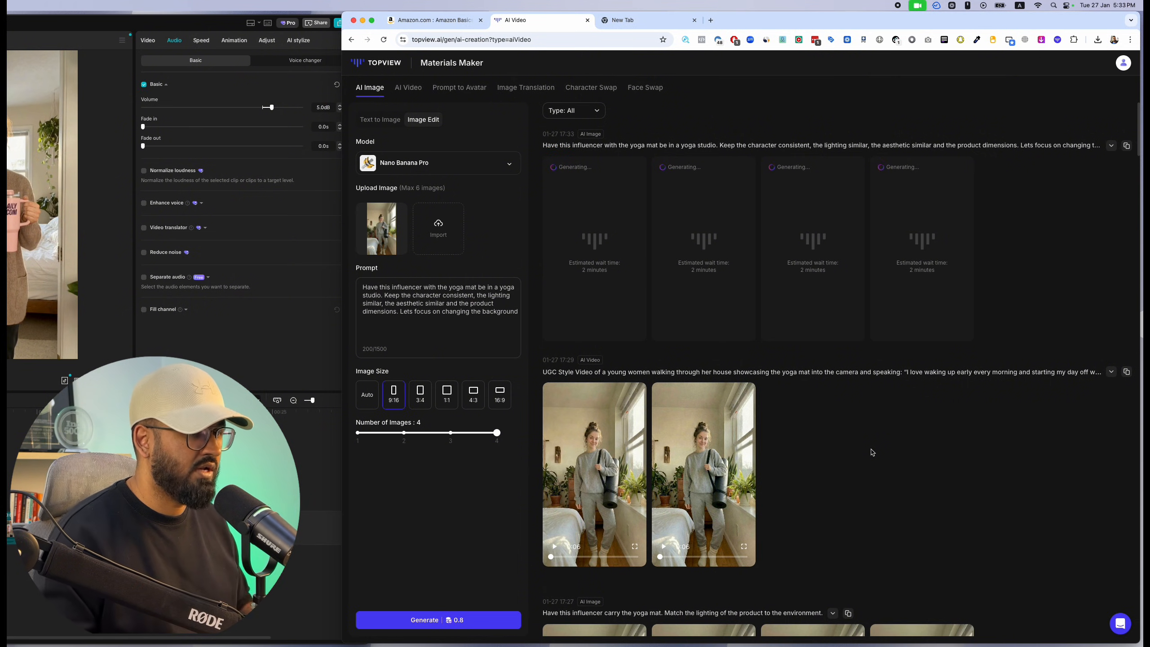
click(908, 162)
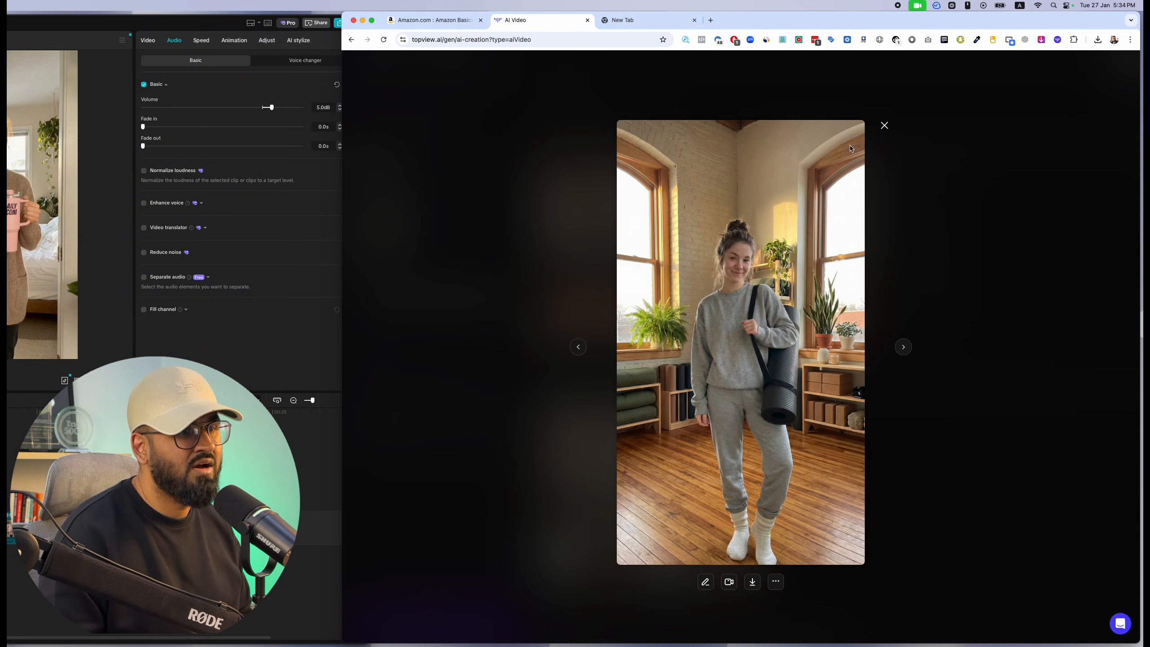
click(885, 125)
click(805, 238)
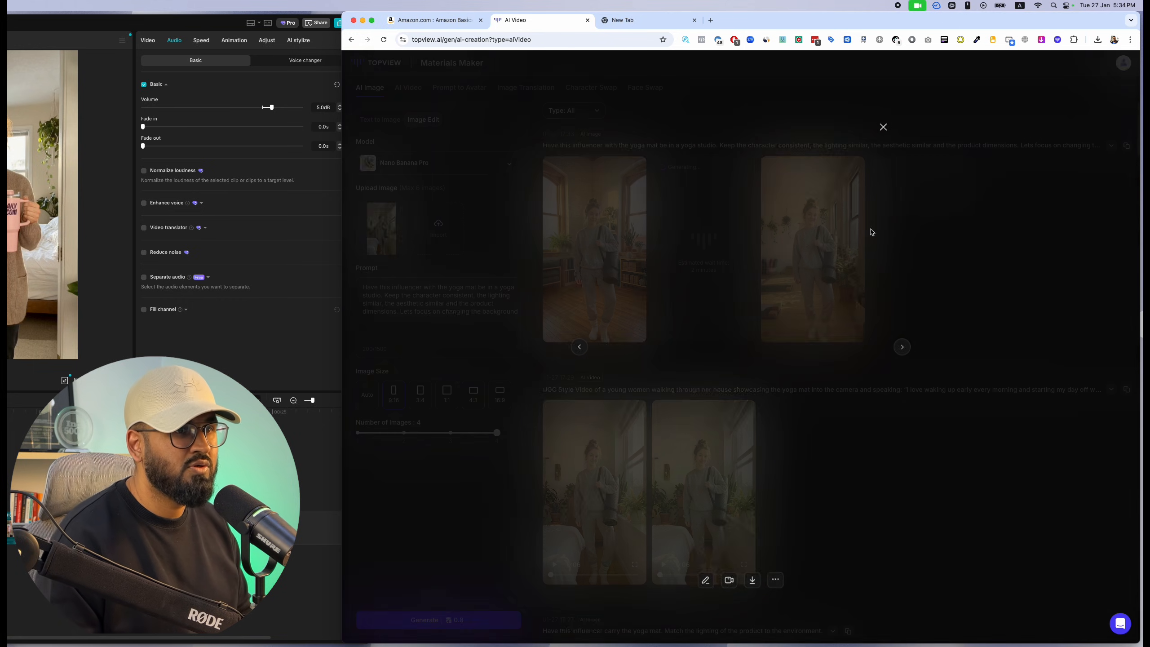
click(884, 126)
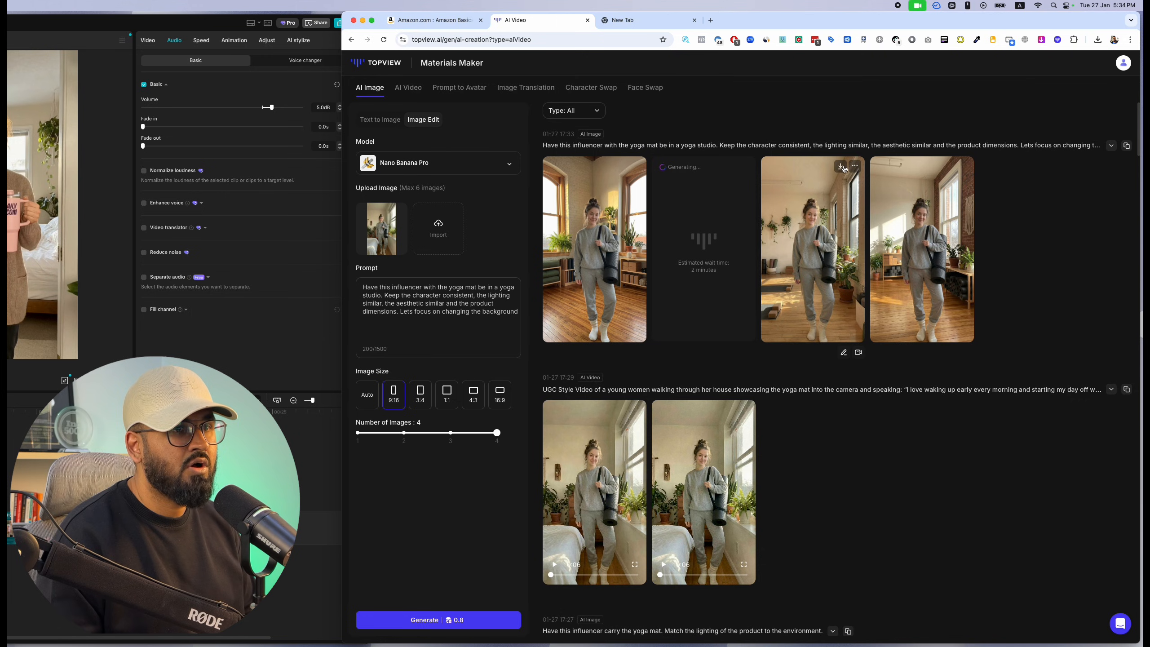
click(841, 166)
Step: In AI Video's Image to Video mode, replace the first frame with the newest Downloads JPEG, the yoga studio image
mouse_move(442, 215)
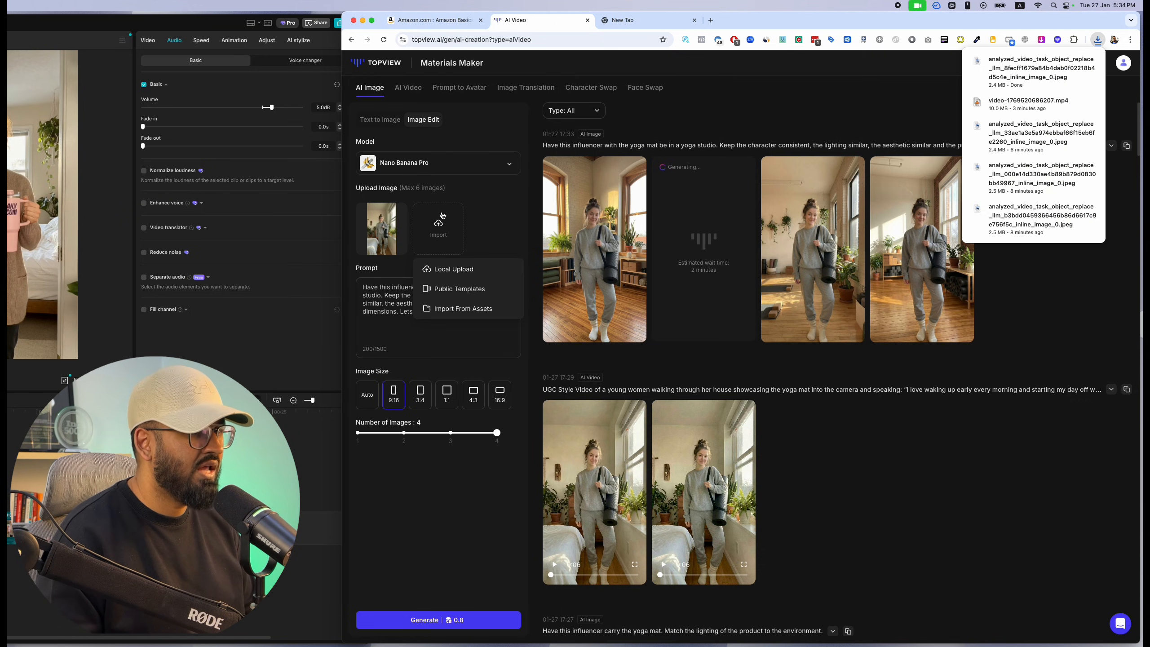
click(412, 87)
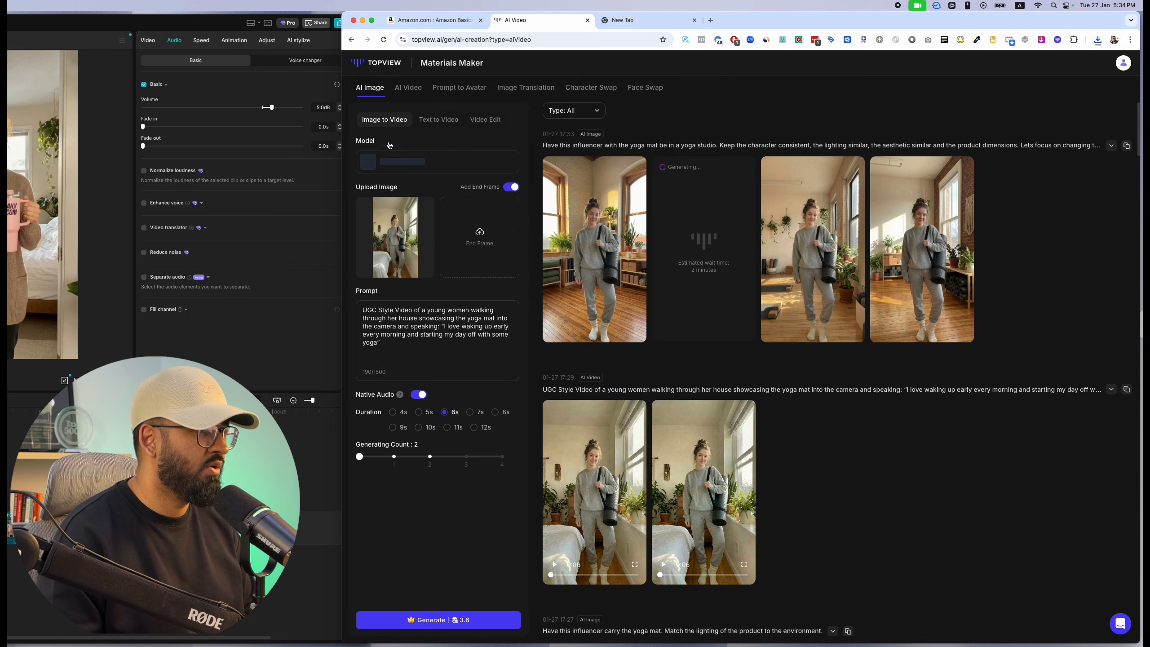
click(425, 208)
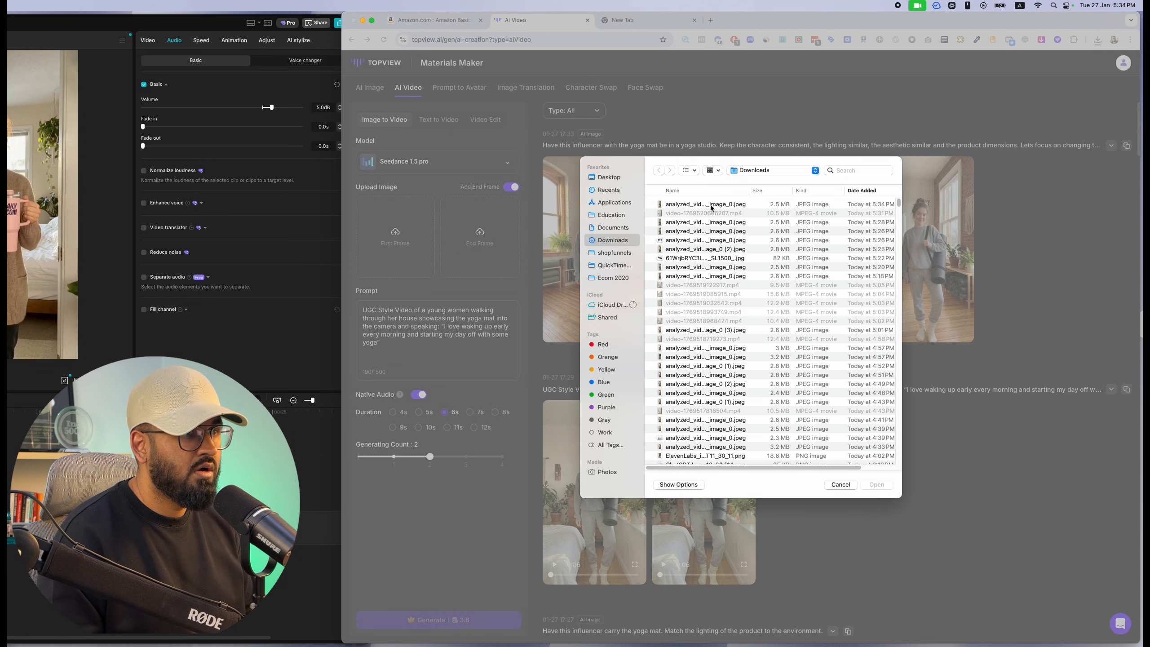
click(876, 484)
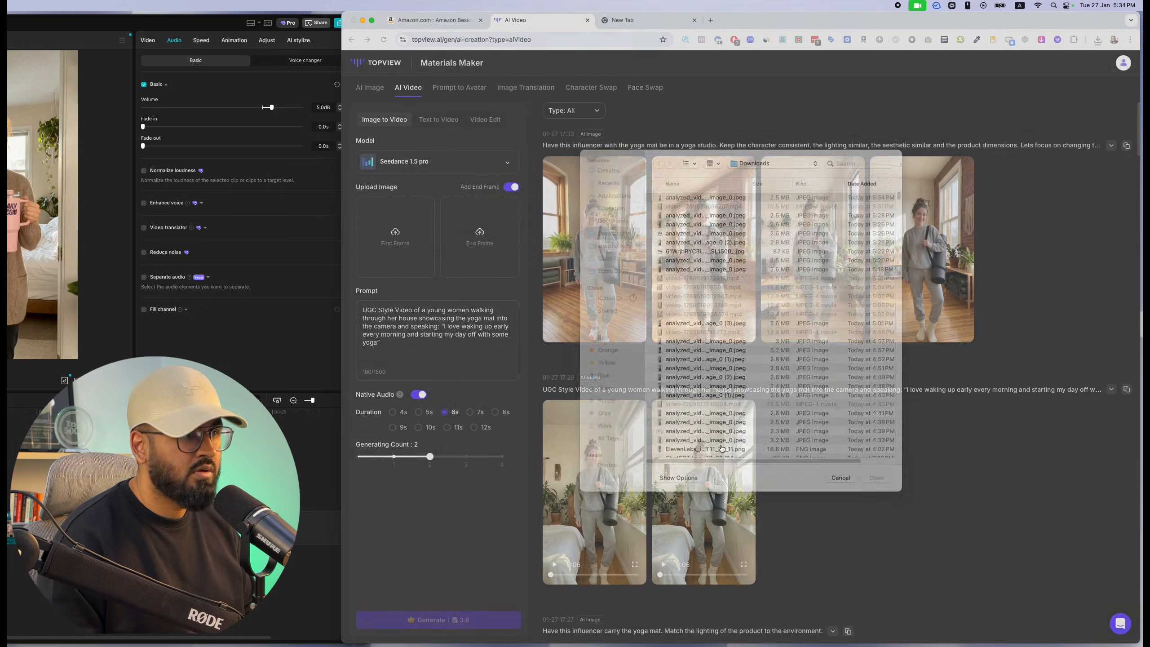
Step: In the video prompt, replace “her house” with “the environment” and overwrite the old spoken line with “its”
drag(399, 320, 419, 320)
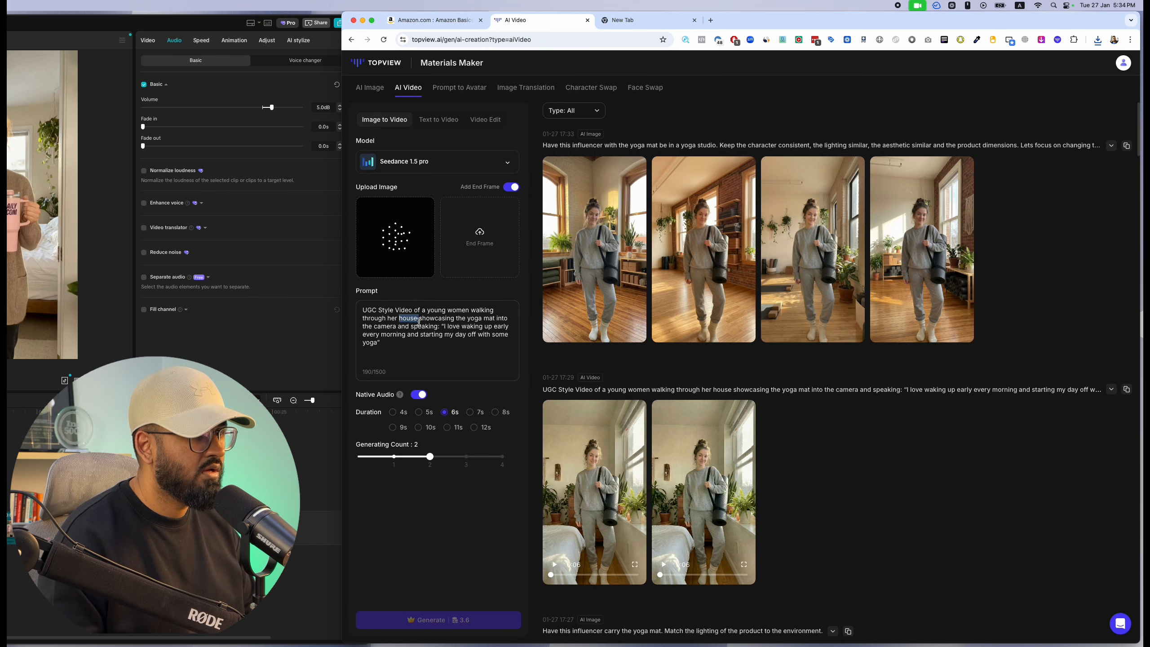
key(BackSpace)
key(BackSpace)
key(BackSpace)
key(BackSpace)
key(BackSpace)
text(the environment)
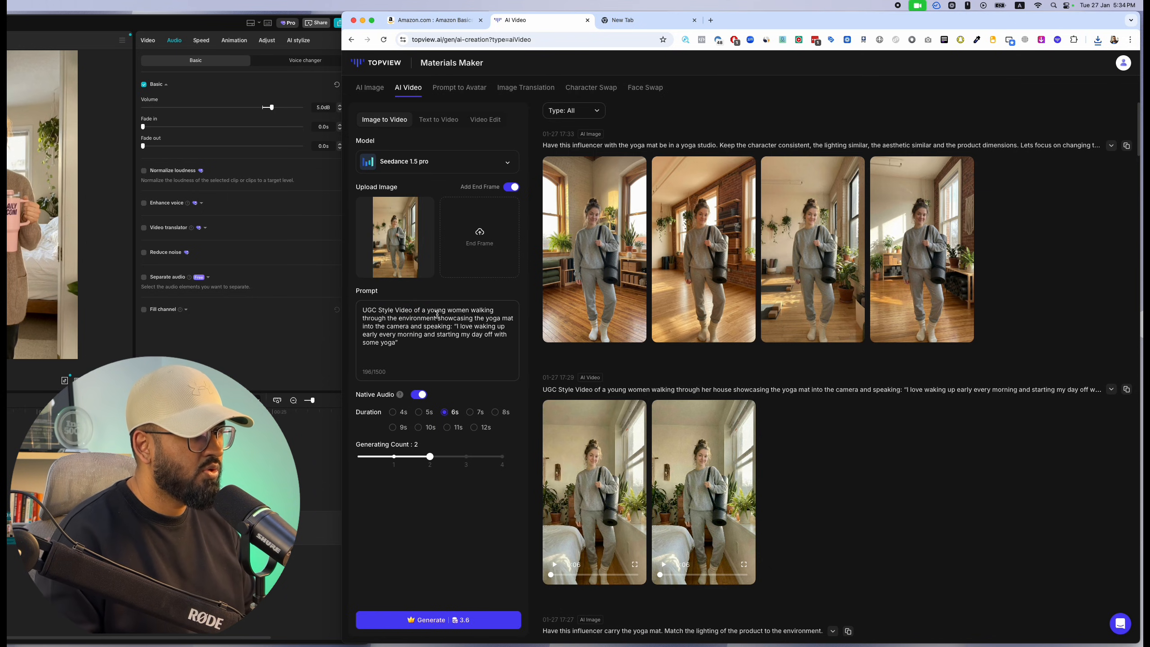
drag(456, 328, 396, 345)
text(its )
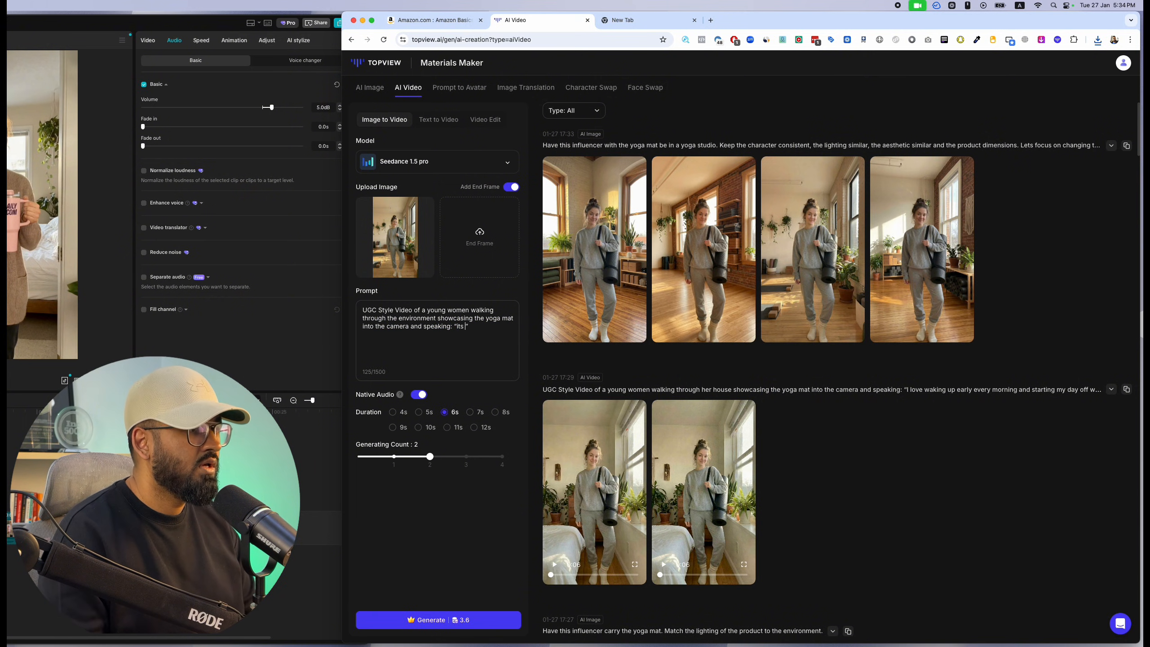
text(perfect)
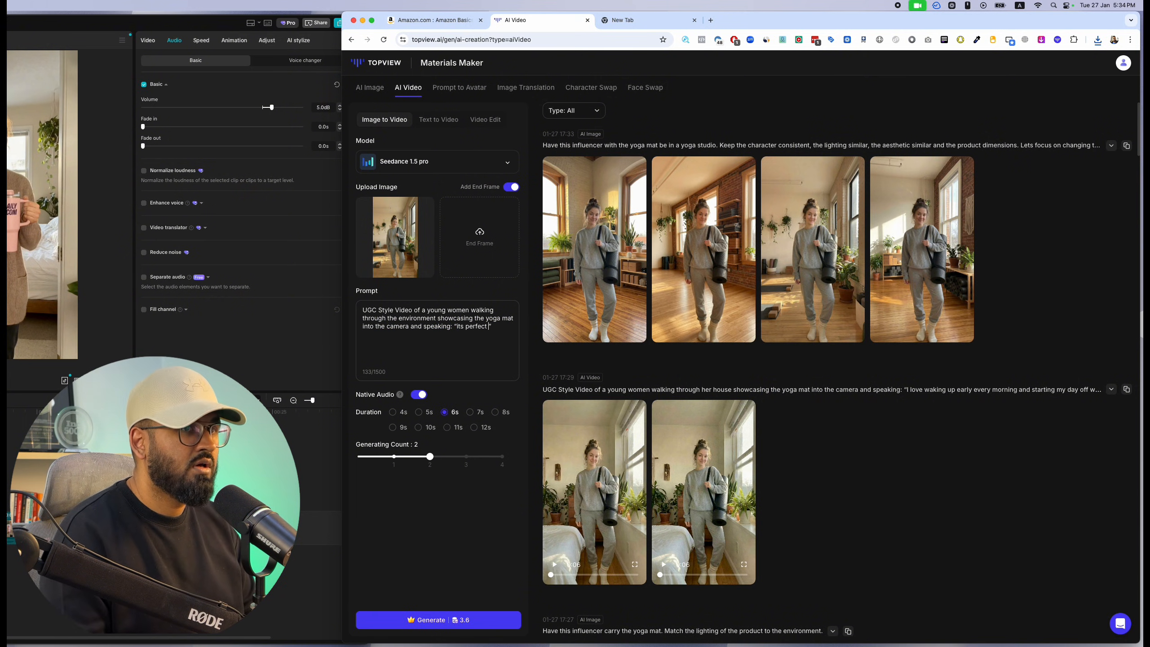
text( for those yo)
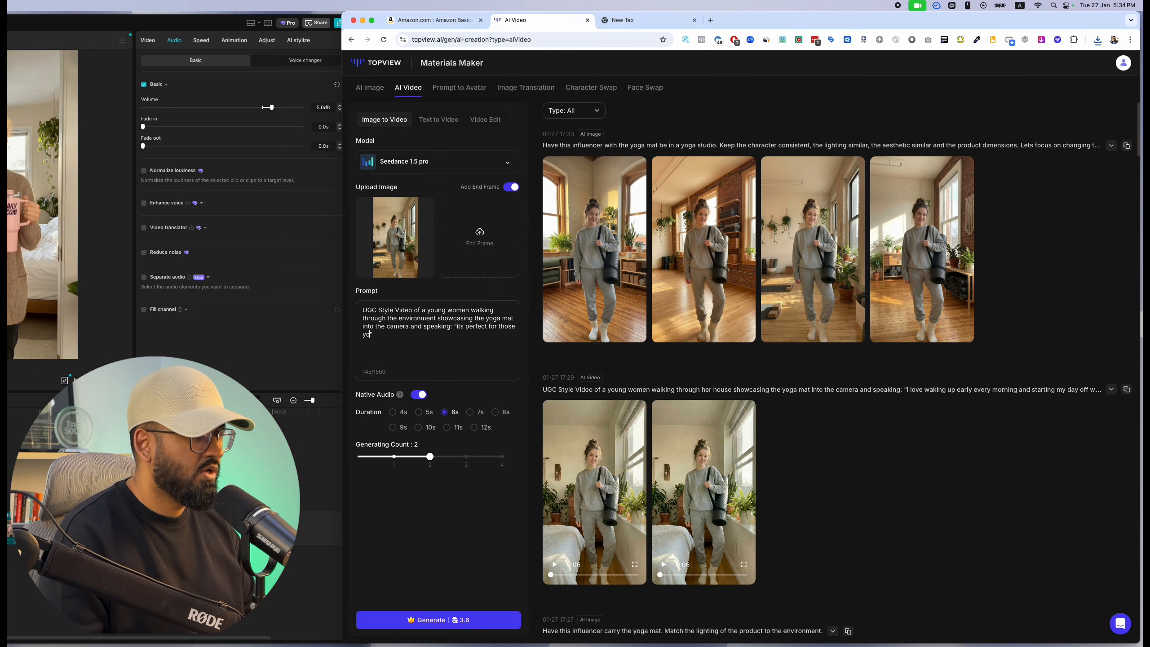
key(BackSpace)
key(BackSpace)
key(BackSpace)
key(BackSpace)
key(BackSpace)
key(BackSpace)
key(BackSpace)
key(BackSpace)
key(BackSpace)
key(BackSpace)
key(BackSpace)
key(BackSpace)
key(BackSpace)
key(BackSpace)
key(BackSpace)
key(BackSpace)
key(BackSpace)
key(BackSpace)
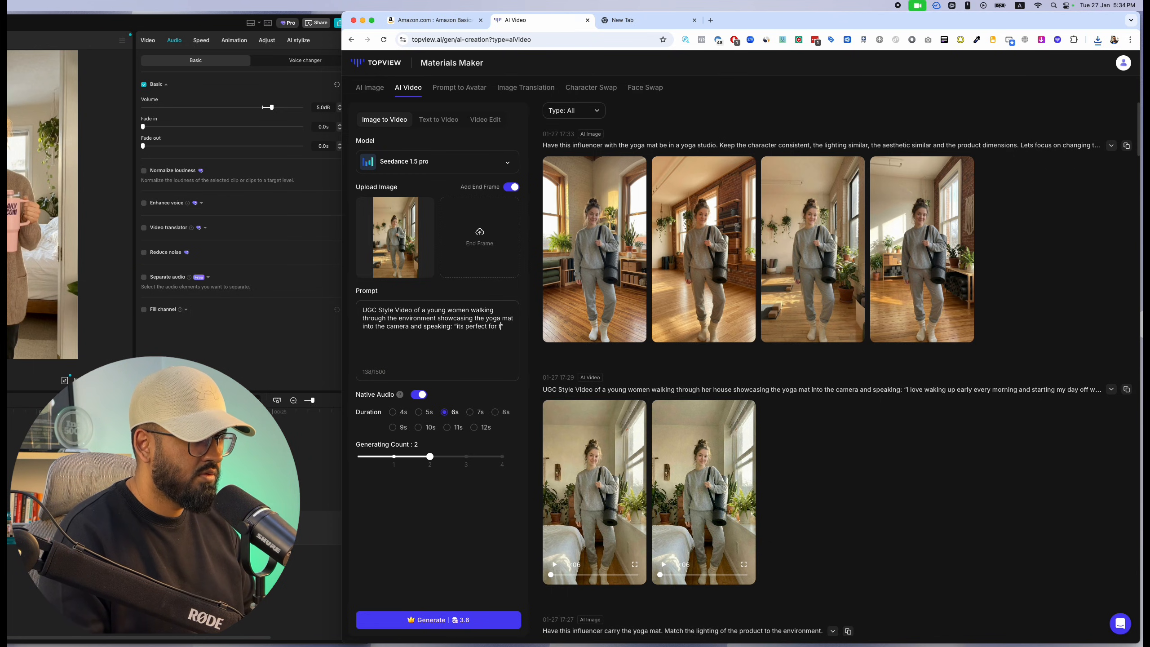
Step: Complete the spoken line as “its great quality and is available for you to purchase on sale” and generate the yoga studio videos
text(great quality and is availabl)
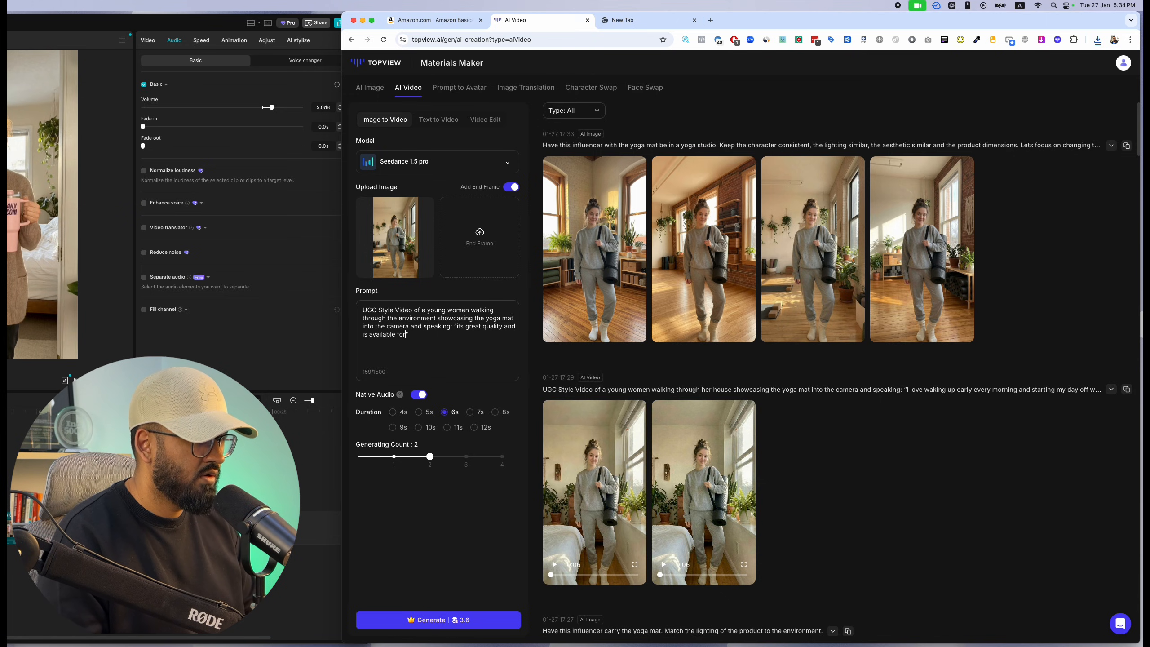
text(e for you to purc)
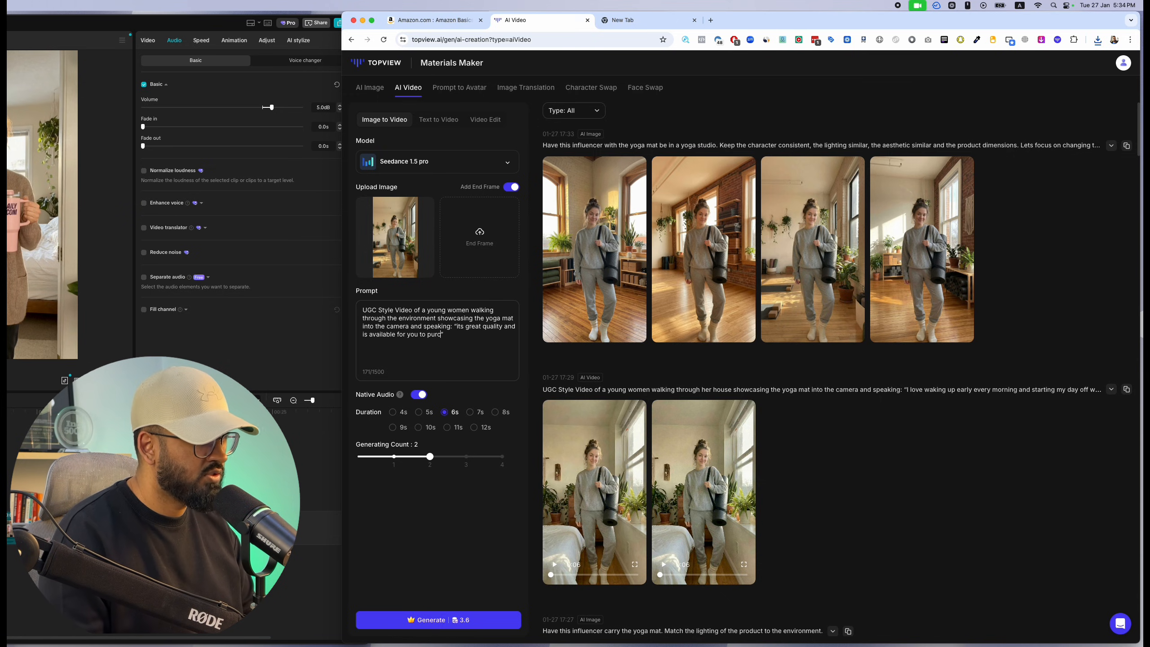
text(hase on sale)
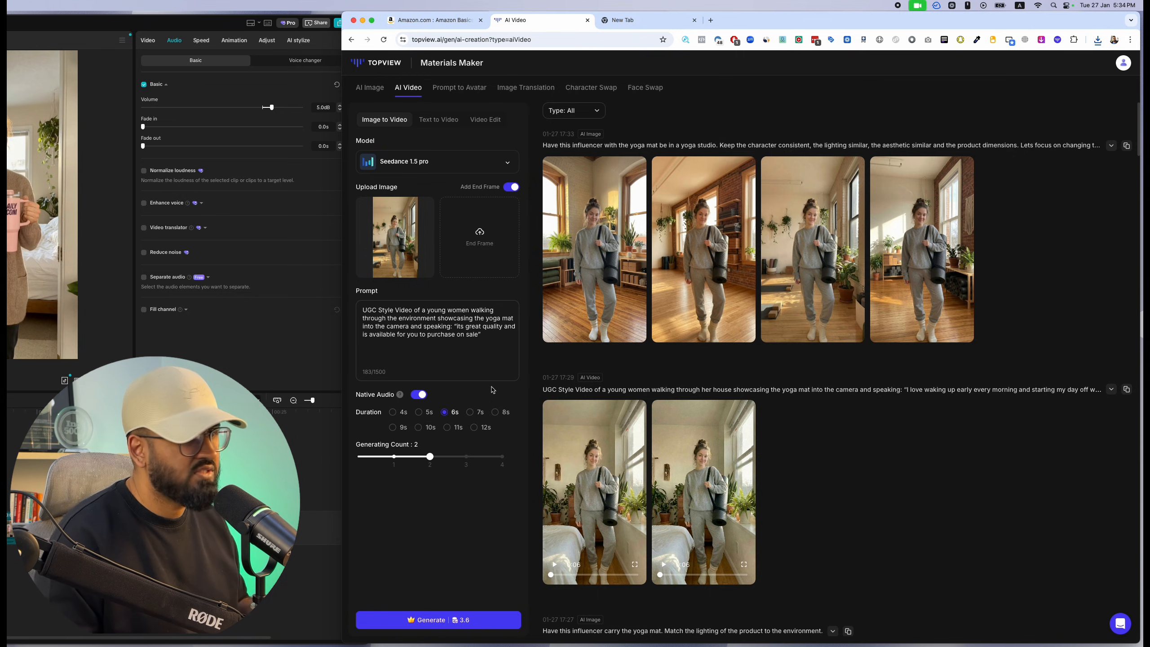
click(462, 621)
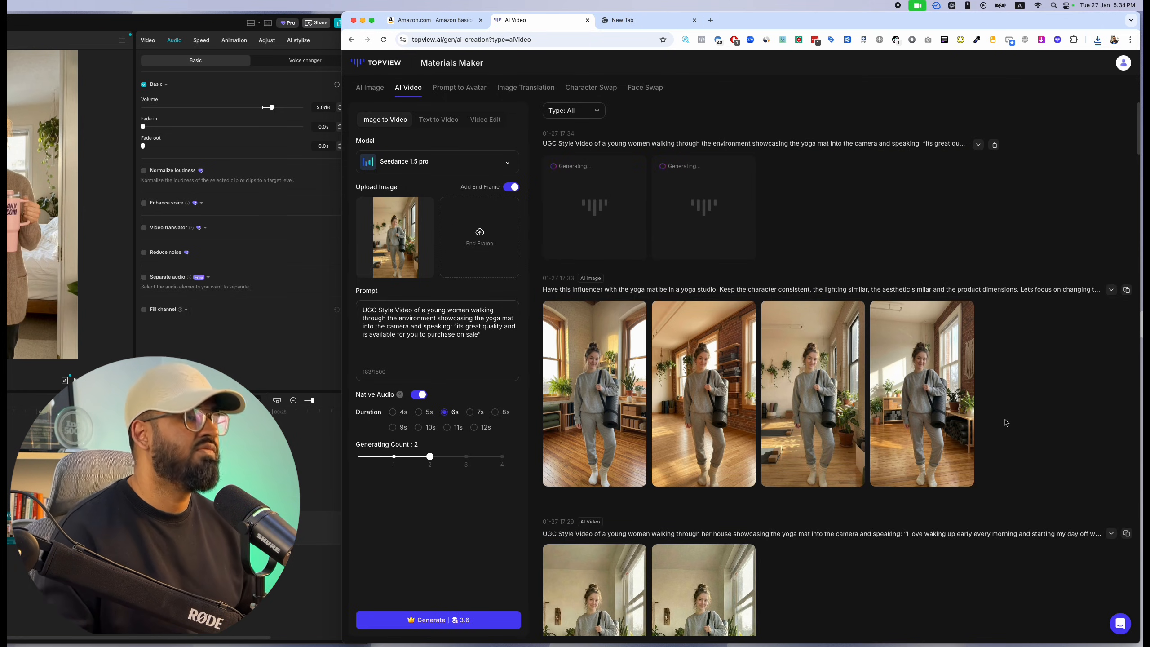
Step: Review the generated yoga studio videos alongside the earlier yoga mat images and videos in the generation history
scroll(1005, 423, down, 2)
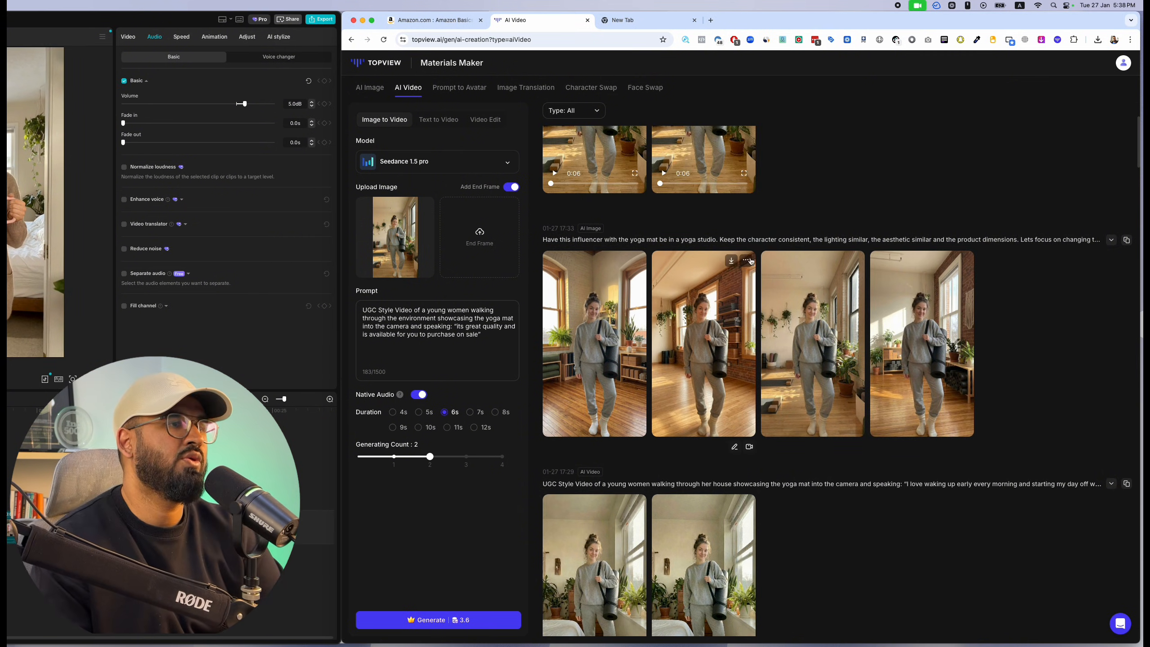
scroll(657, 376, up, 3)
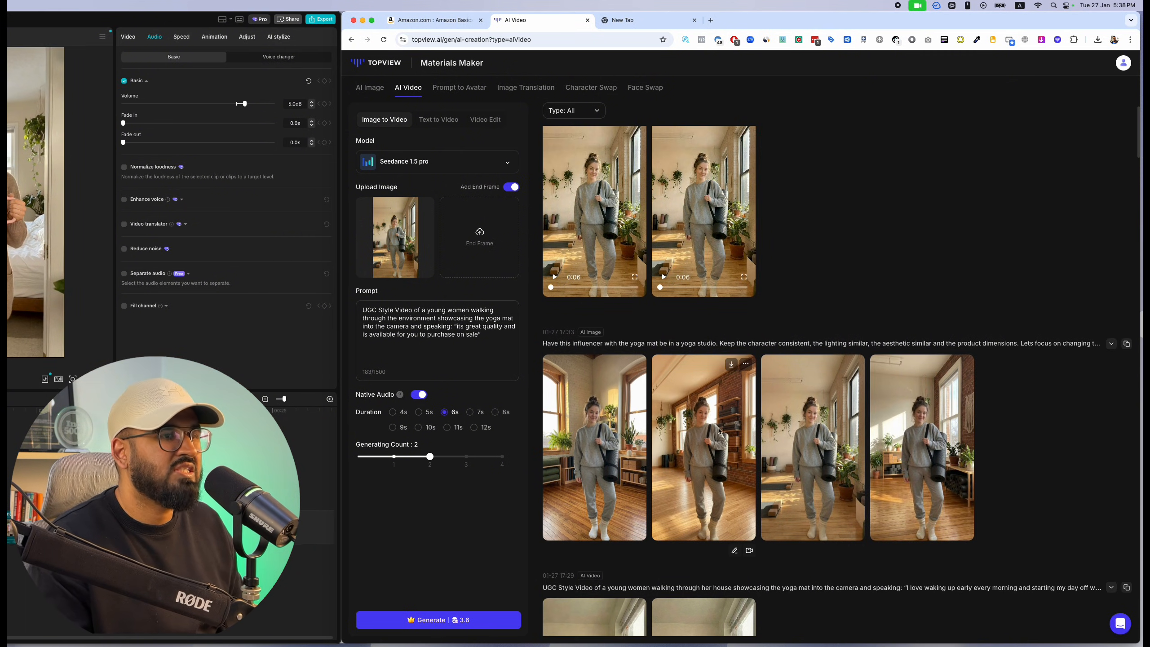
scroll(711, 354, down, 3)
scroll(711, 354, down, 7)
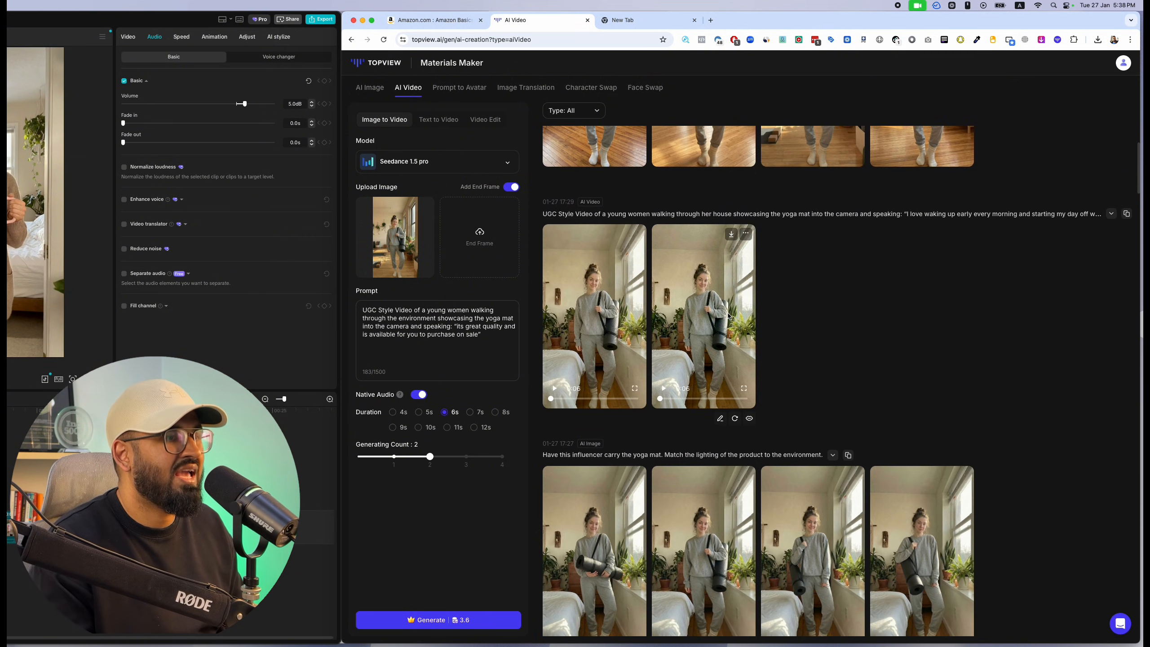
scroll(735, 338, up, 9)
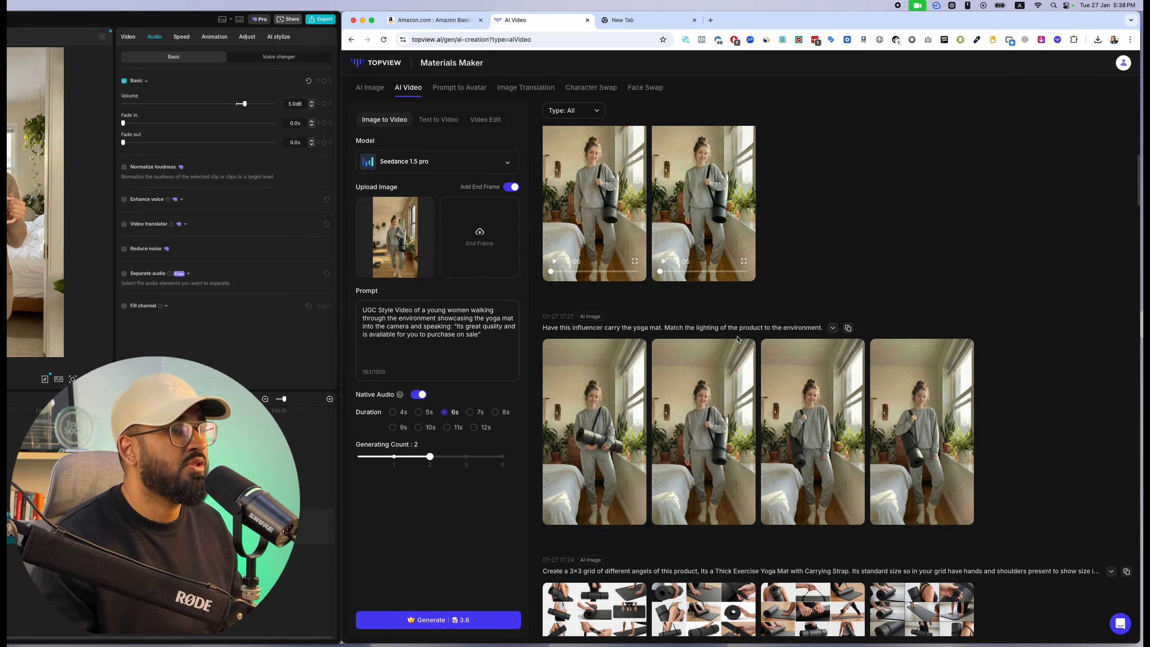
scroll(725, 363, up, 1)
scroll(725, 435, down, 1)
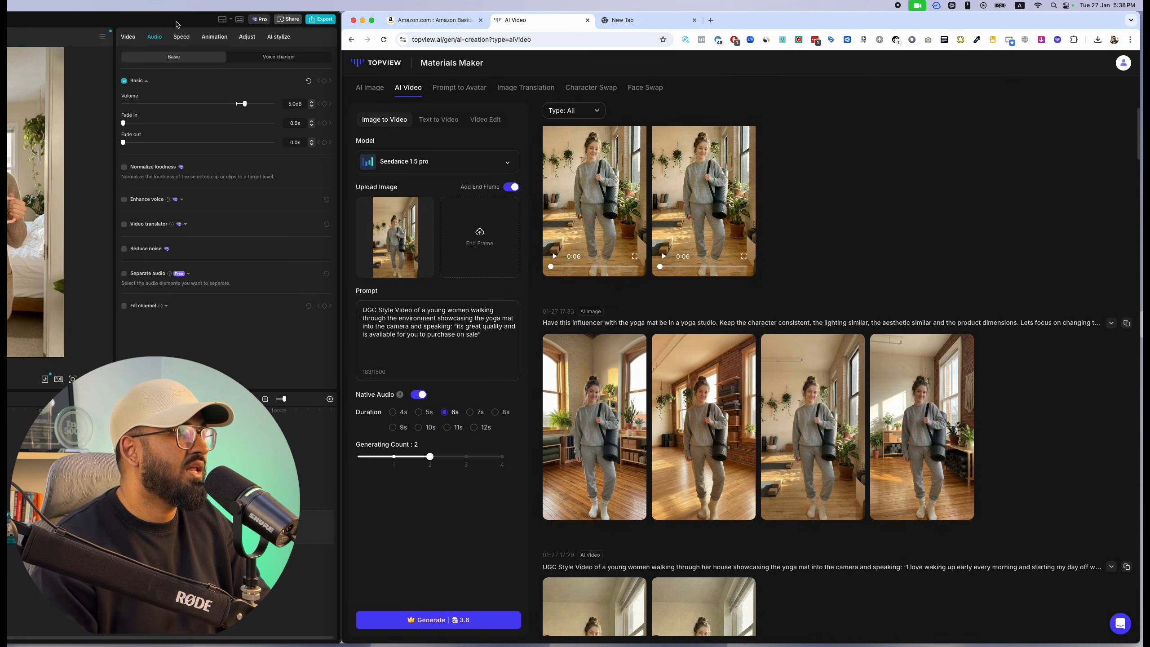
Step: Bring the video editor window into full view to check the assembled tumbler ad, and return to the TopView browser window
drag(176, 21, 767, 35)
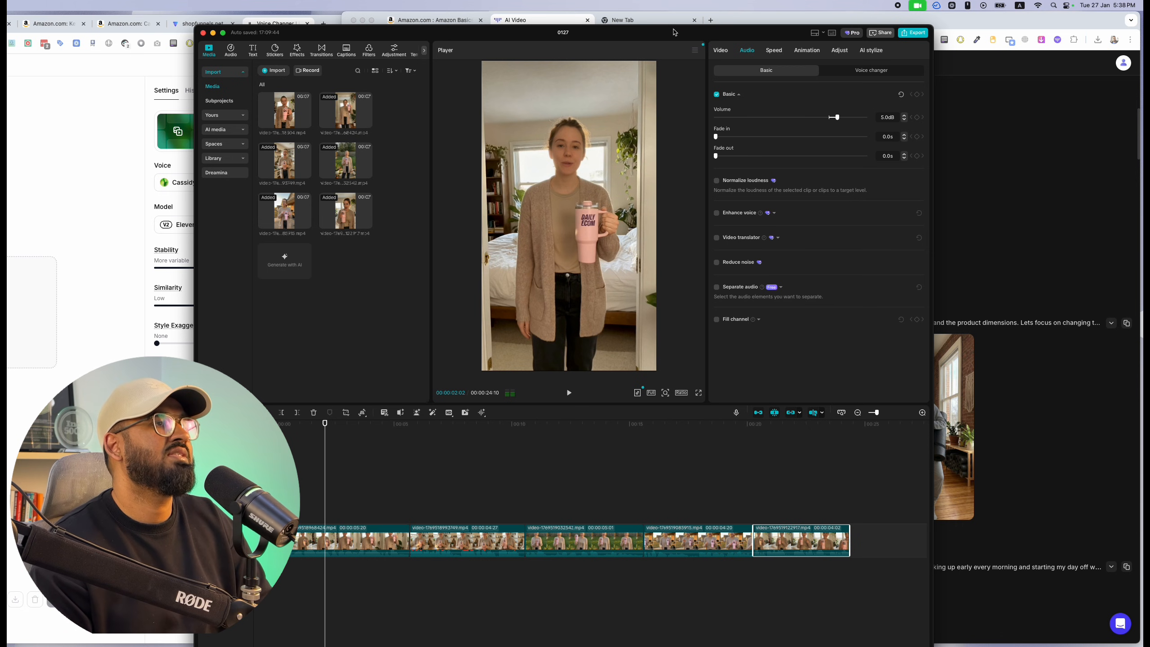
drag(674, 32, 394, 22)
click(1044, 167)
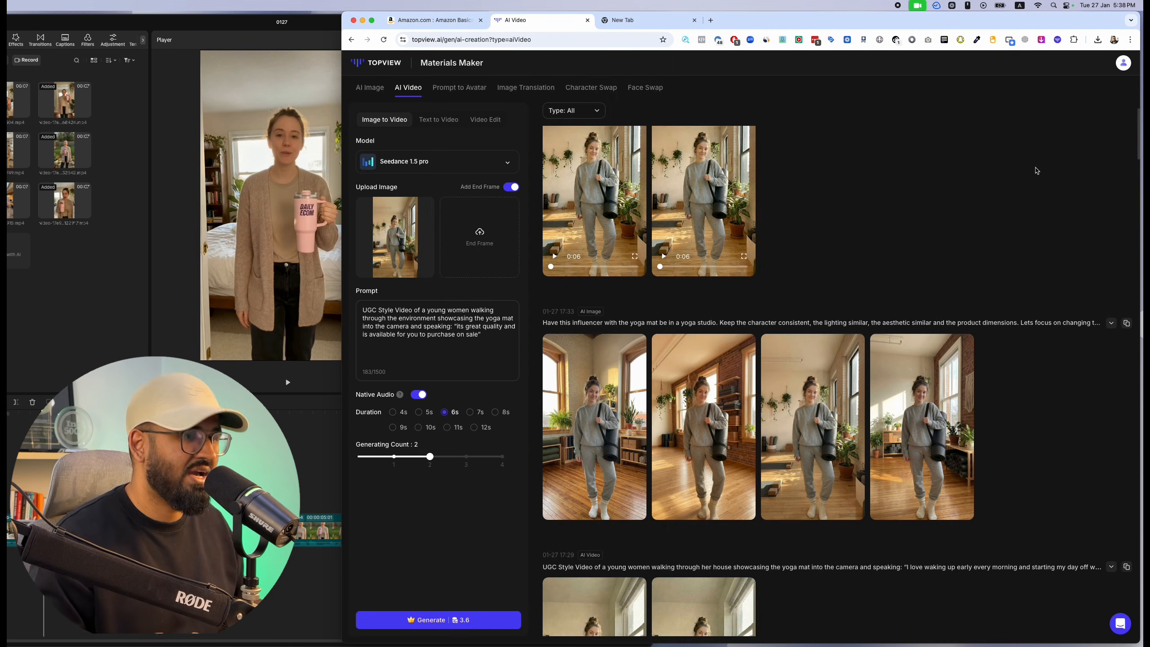
Step: Open shopfunnels.net/community/ai-ads in a new browser tab and view the lesson lists of the video and image ad creation modules
key(super+t)
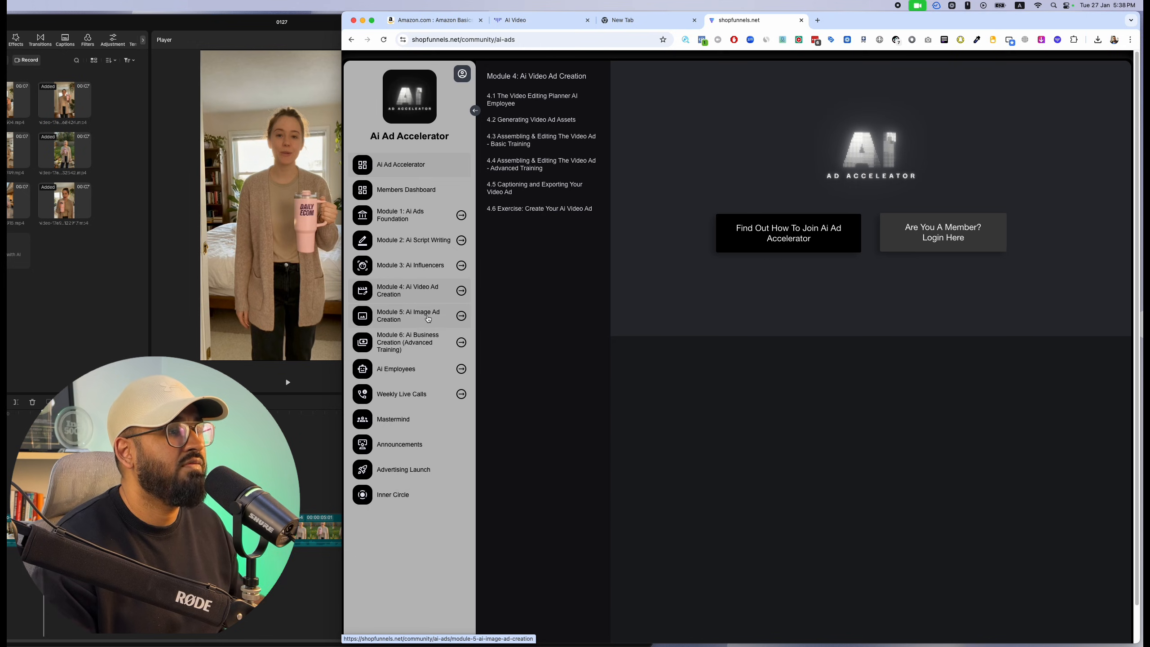
mouse_move(429, 318)
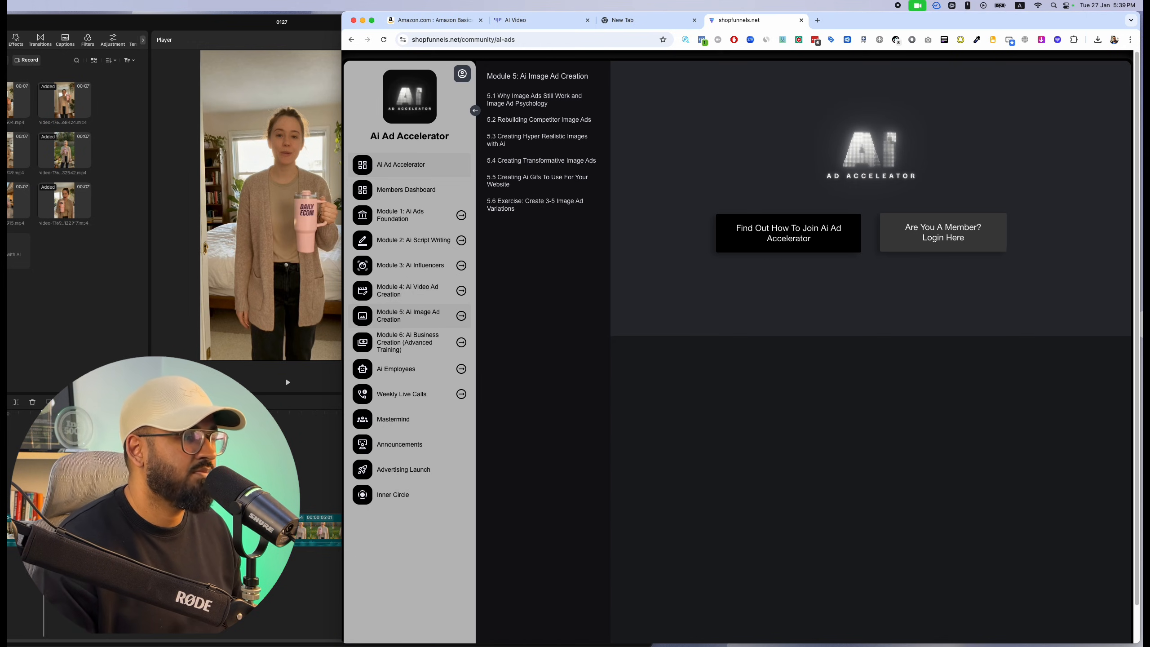
click(280, 373)
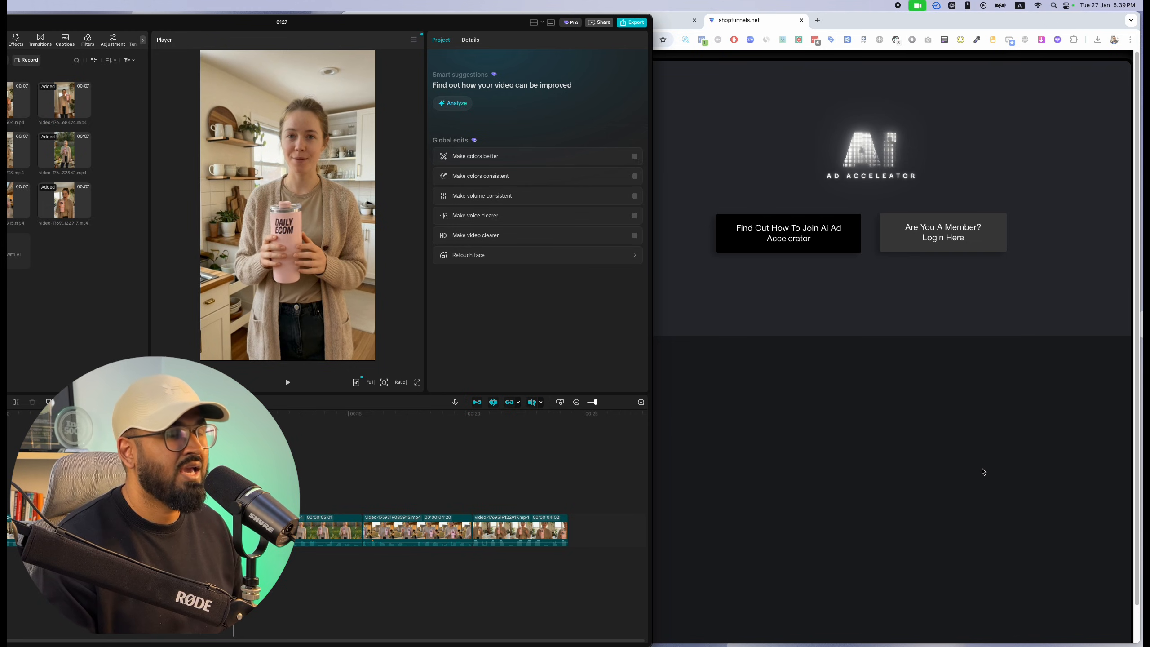
click(930, 474)
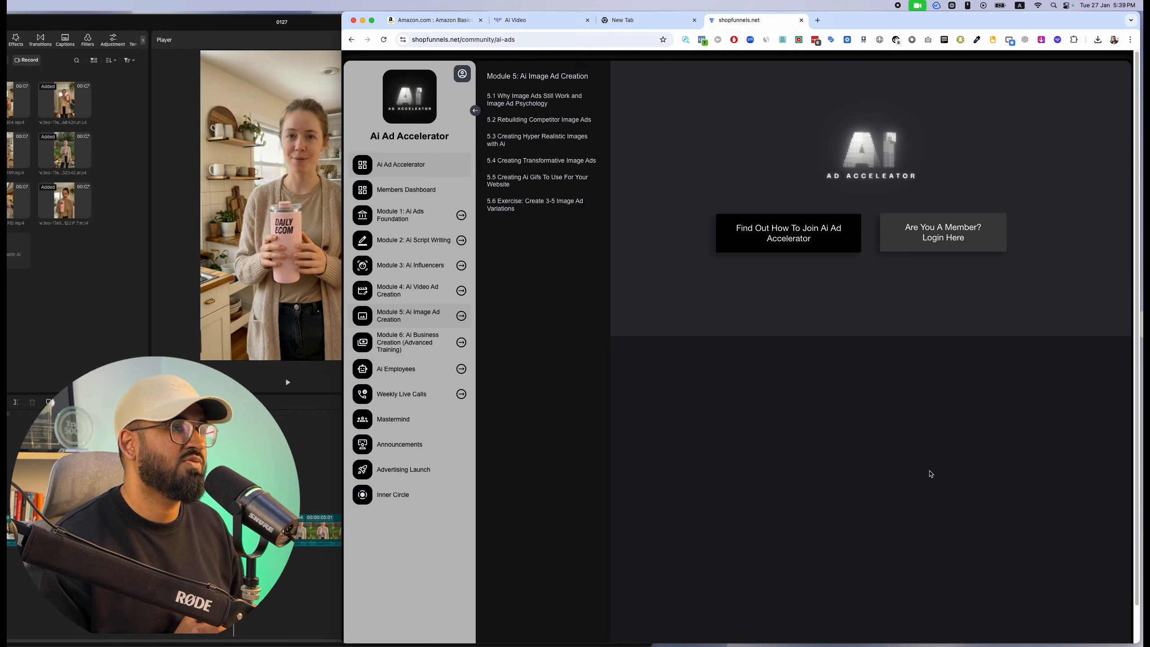